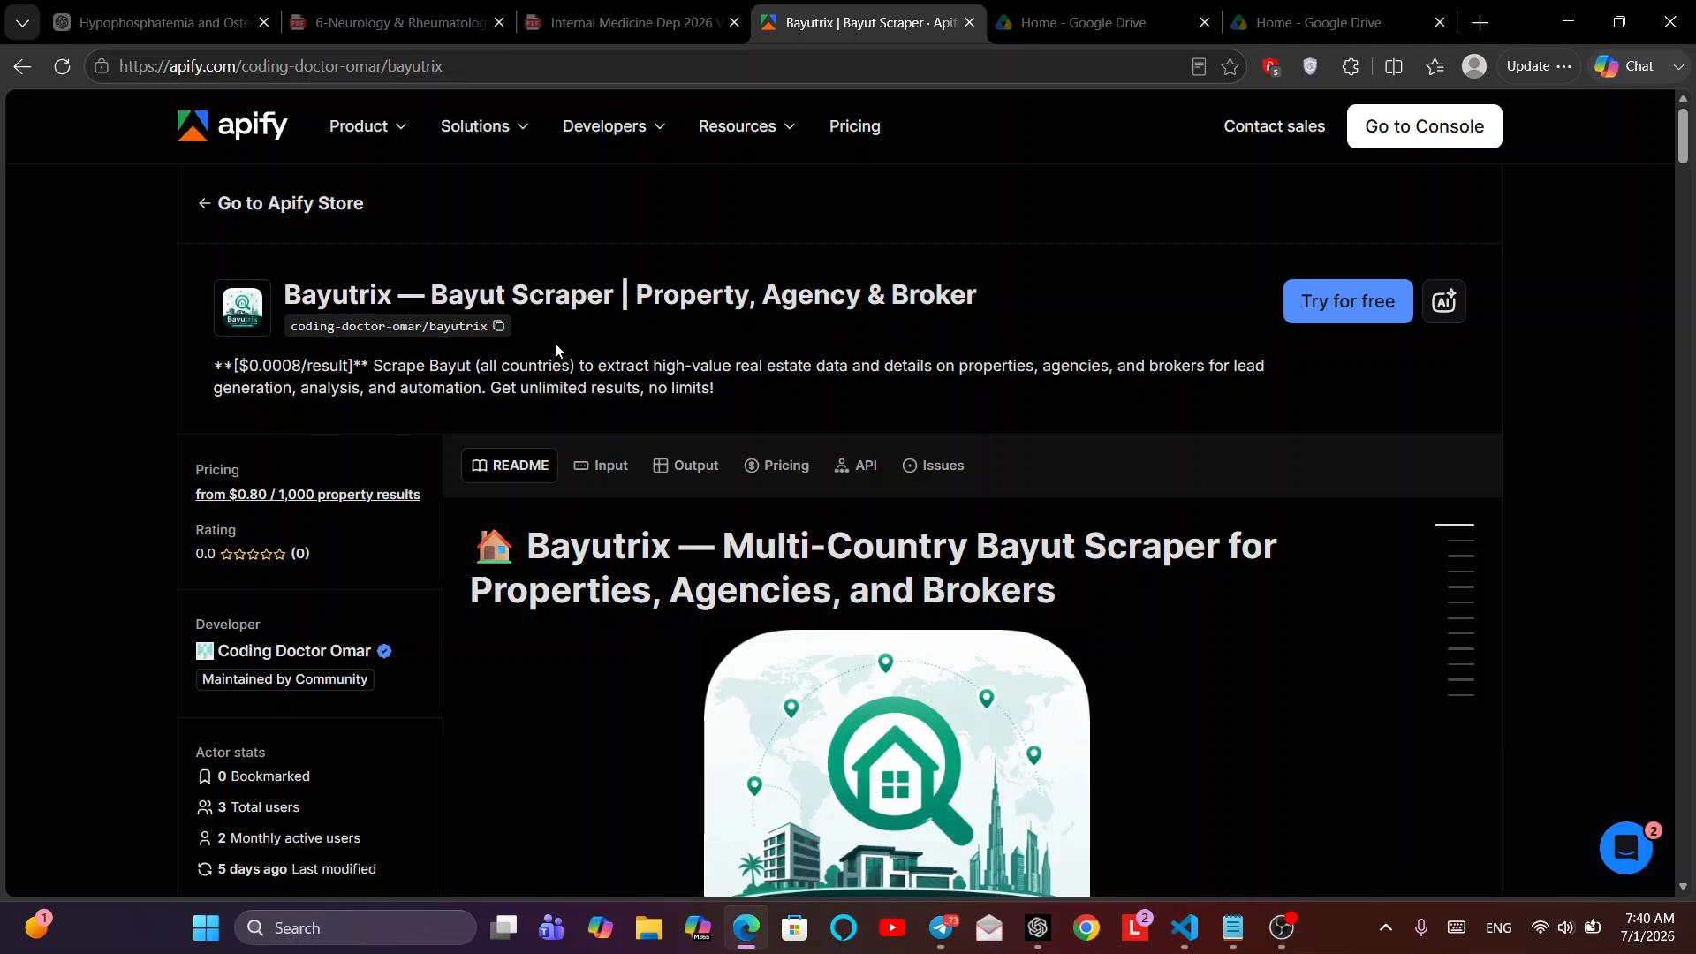
# - Open the Bayutrix scraper in the Apify console and look over its input form sections
pyautogui.click(1339, 300)
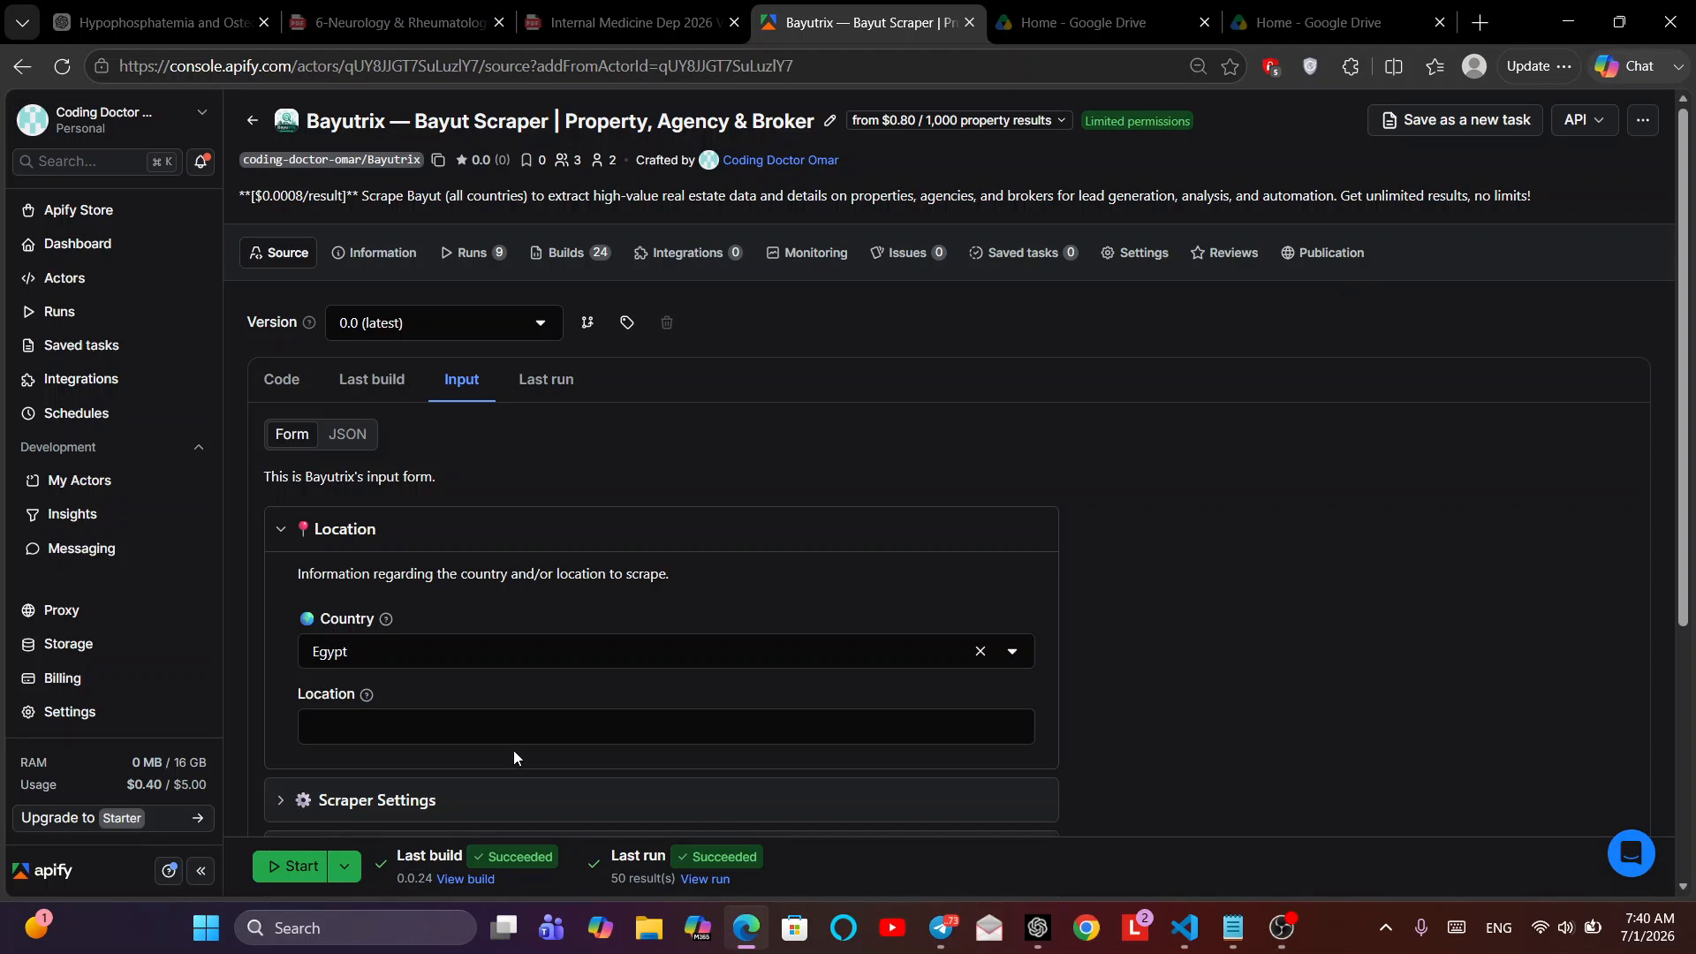
pyautogui.scroll(-4, 512, 750)
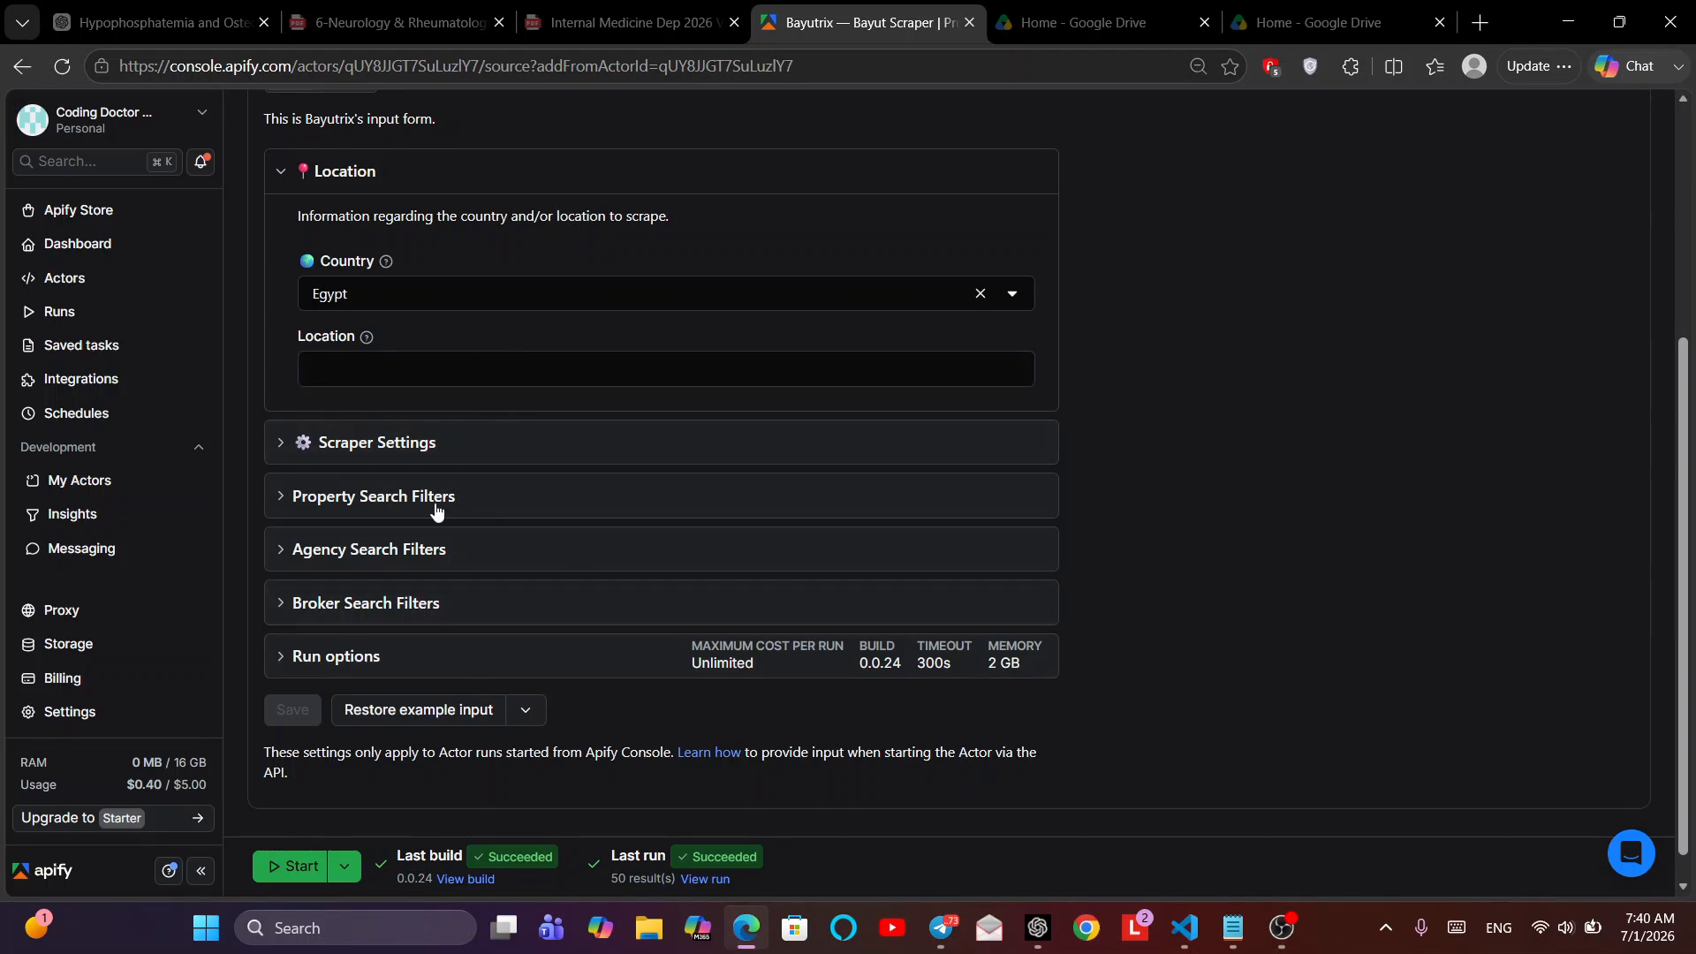
pyautogui.scroll(3, 560, 446)
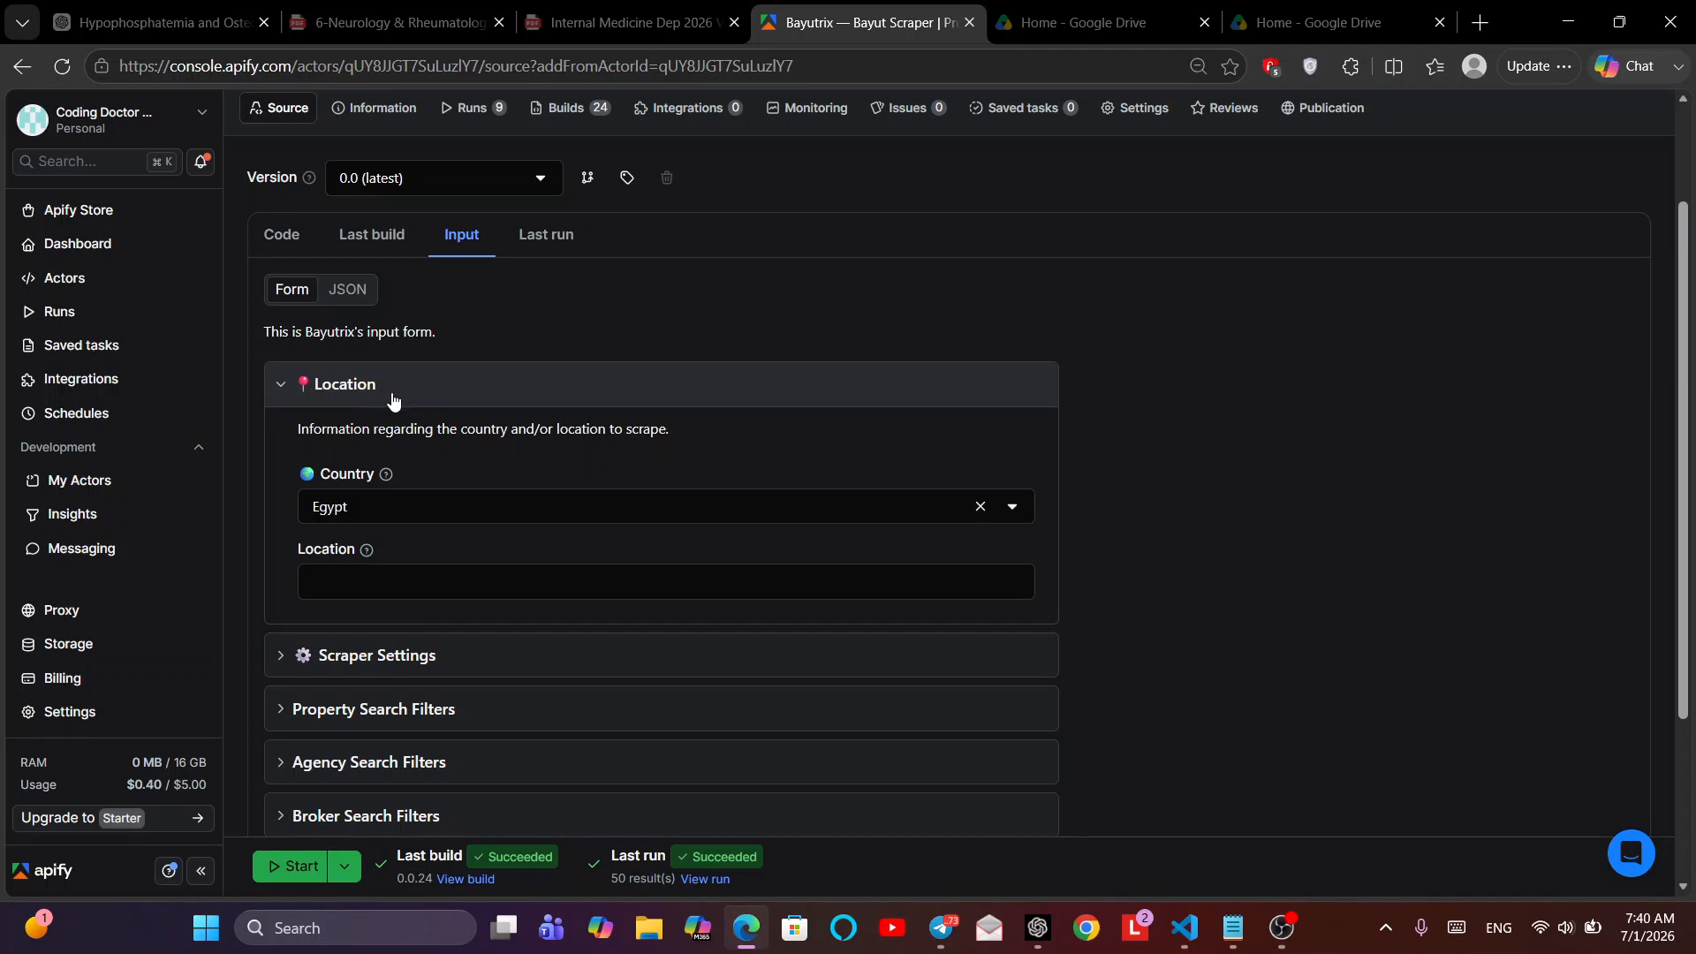
# - Set the scraper's target country to United Arab Emirates (UAE) in the Location section
pyautogui.click(363, 515)
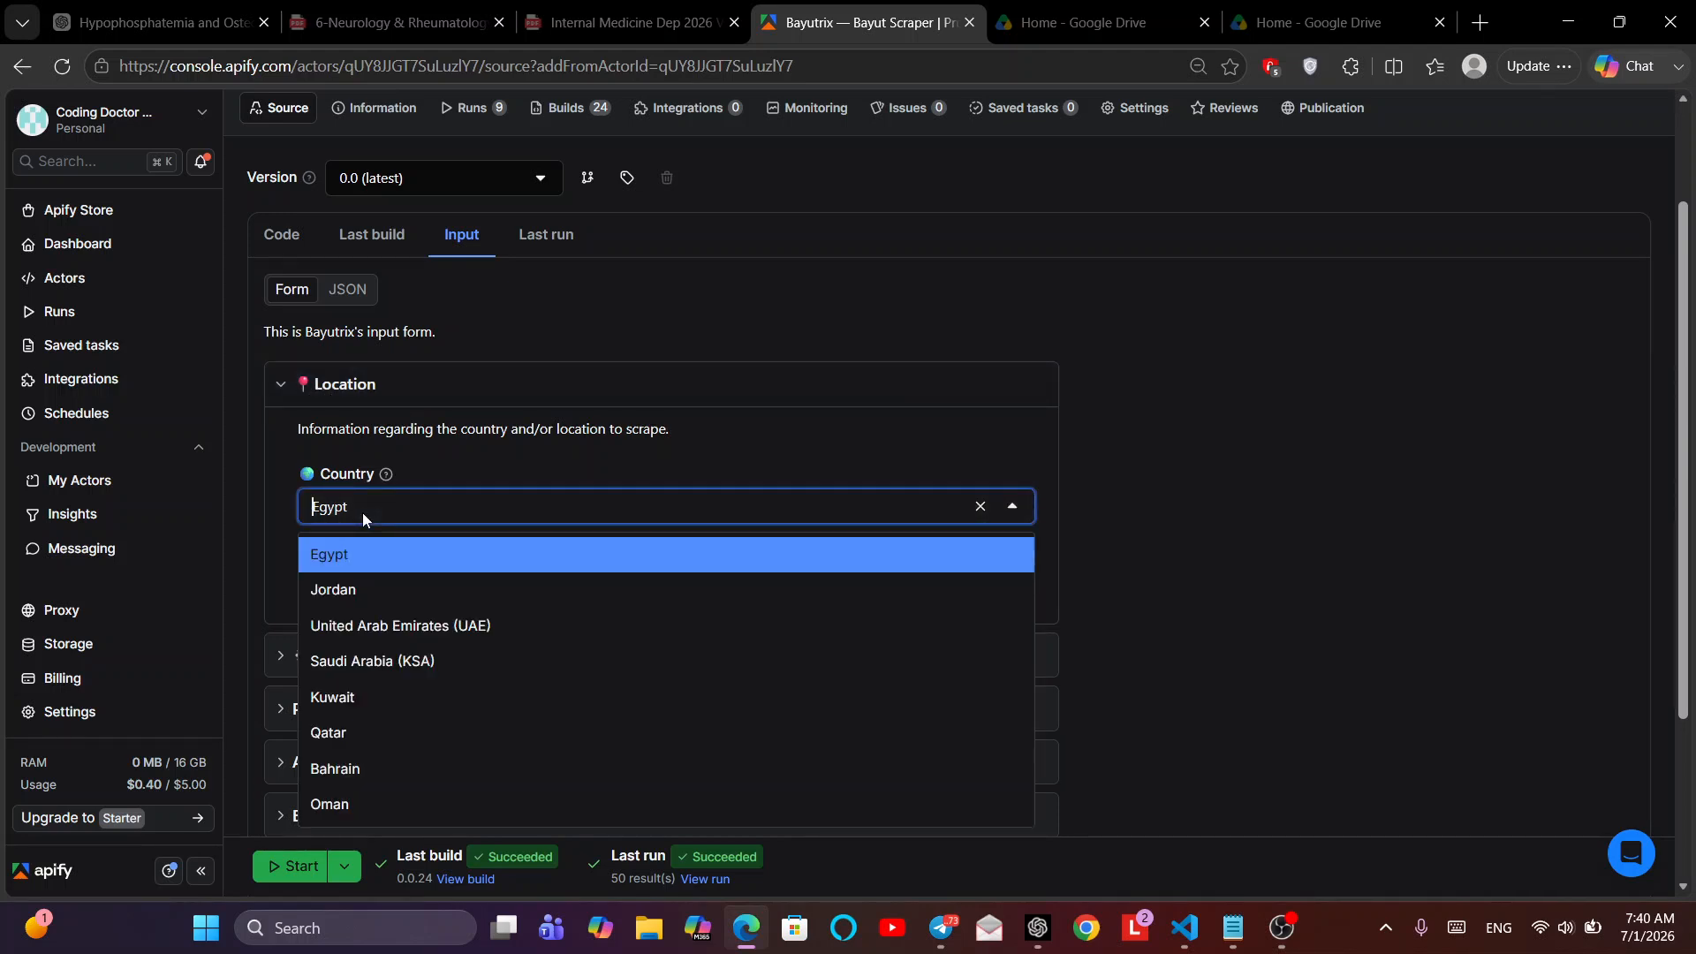
pyautogui.click(724, 294)
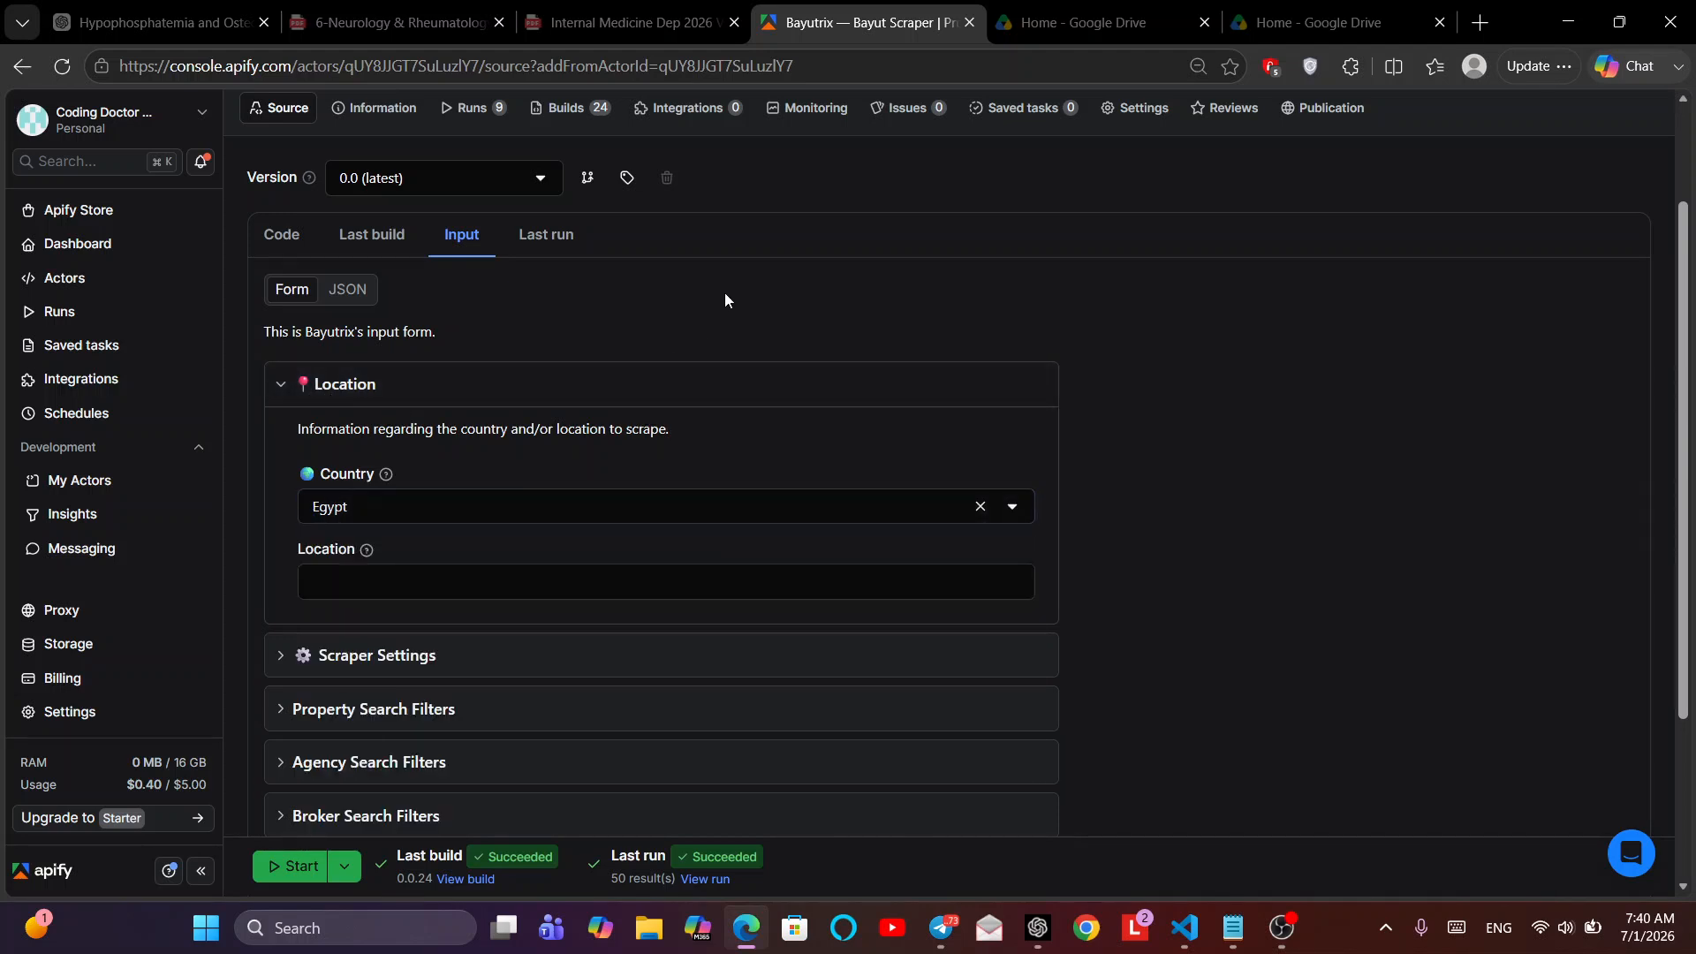
pyautogui.click(407, 581)
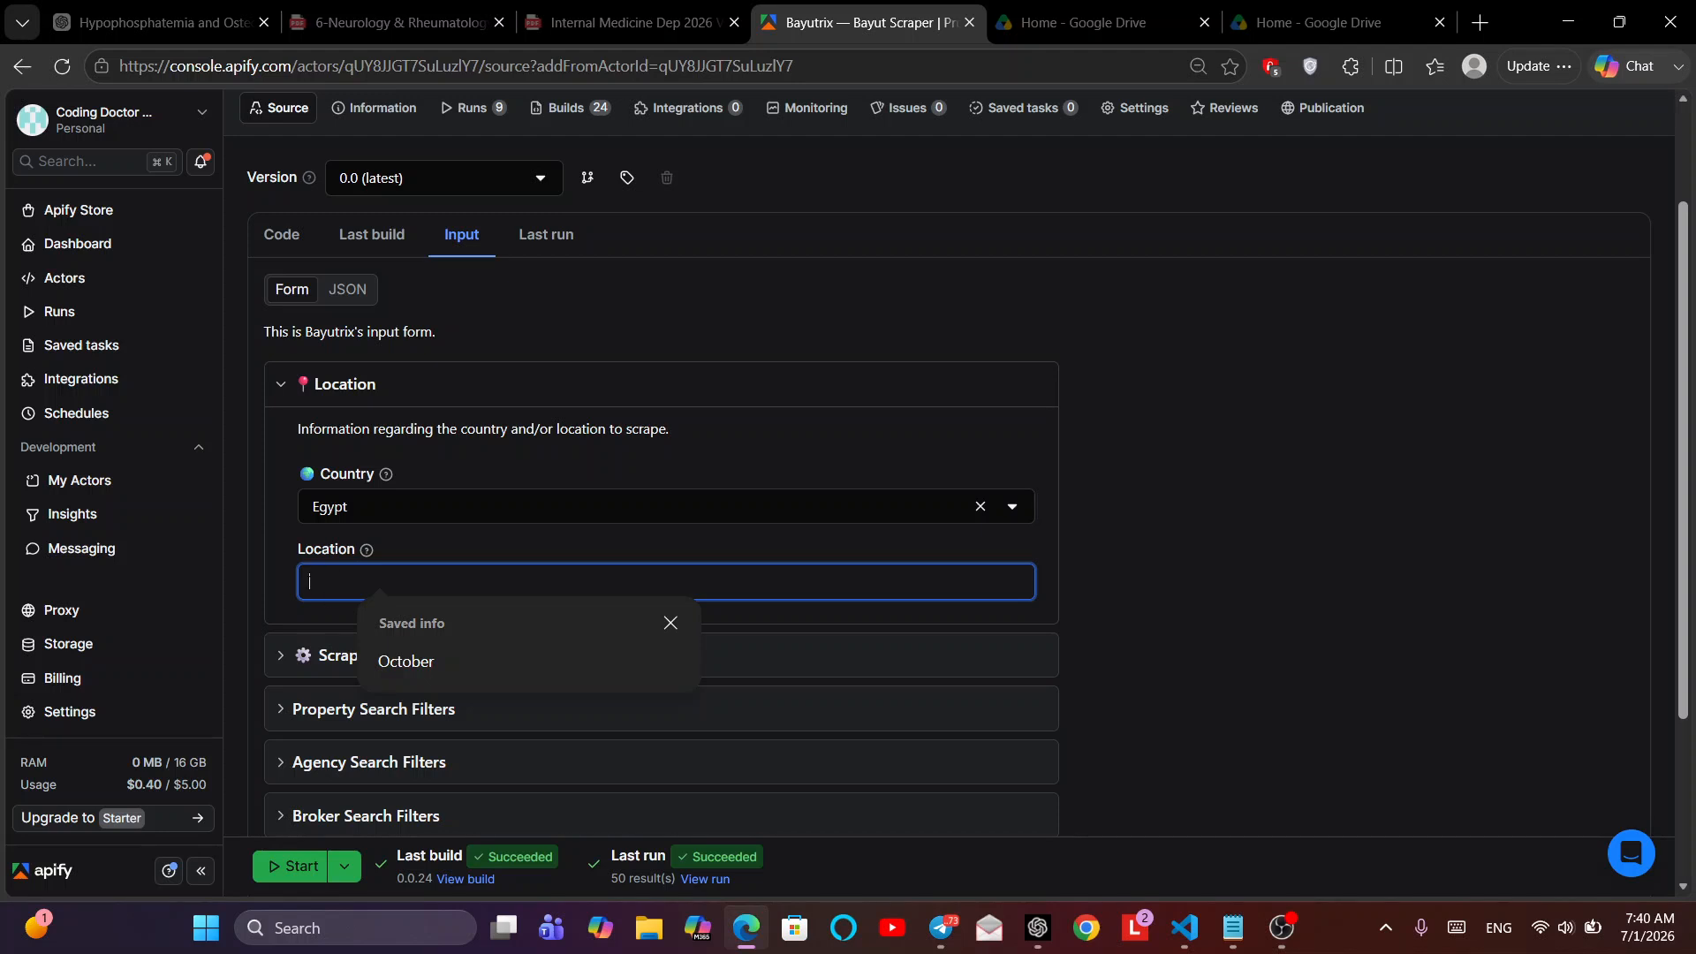
pyautogui.click(652, 258)
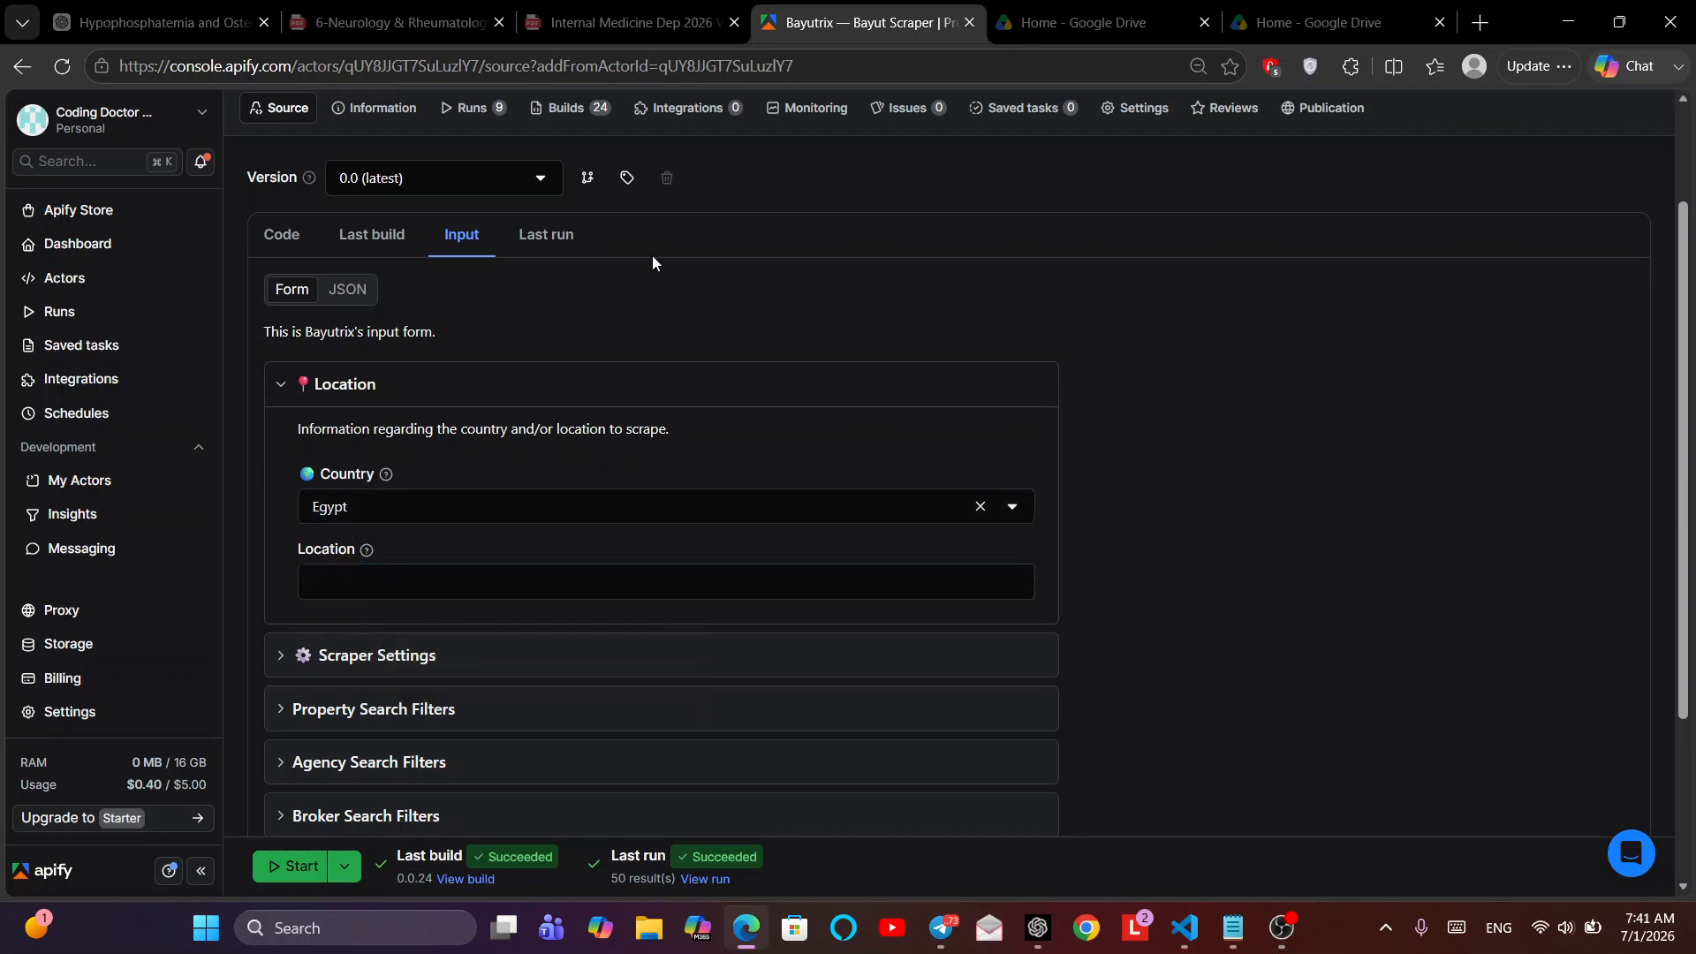
pyautogui.click(373, 514)
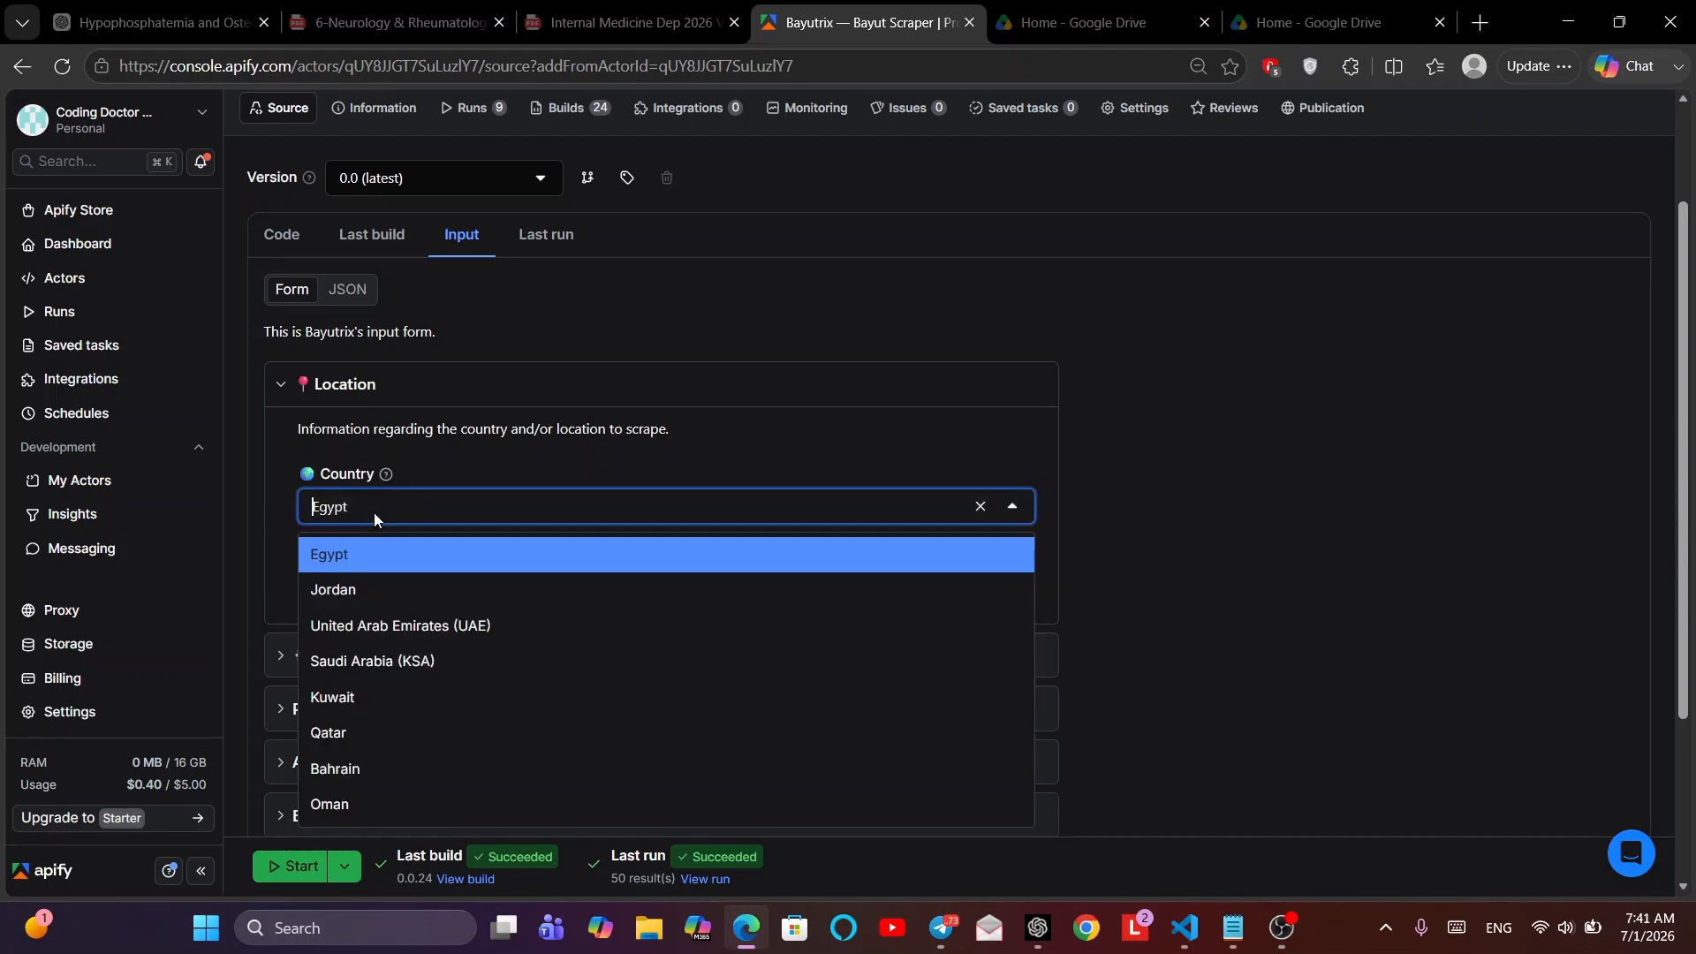
pyautogui.click(448, 625)
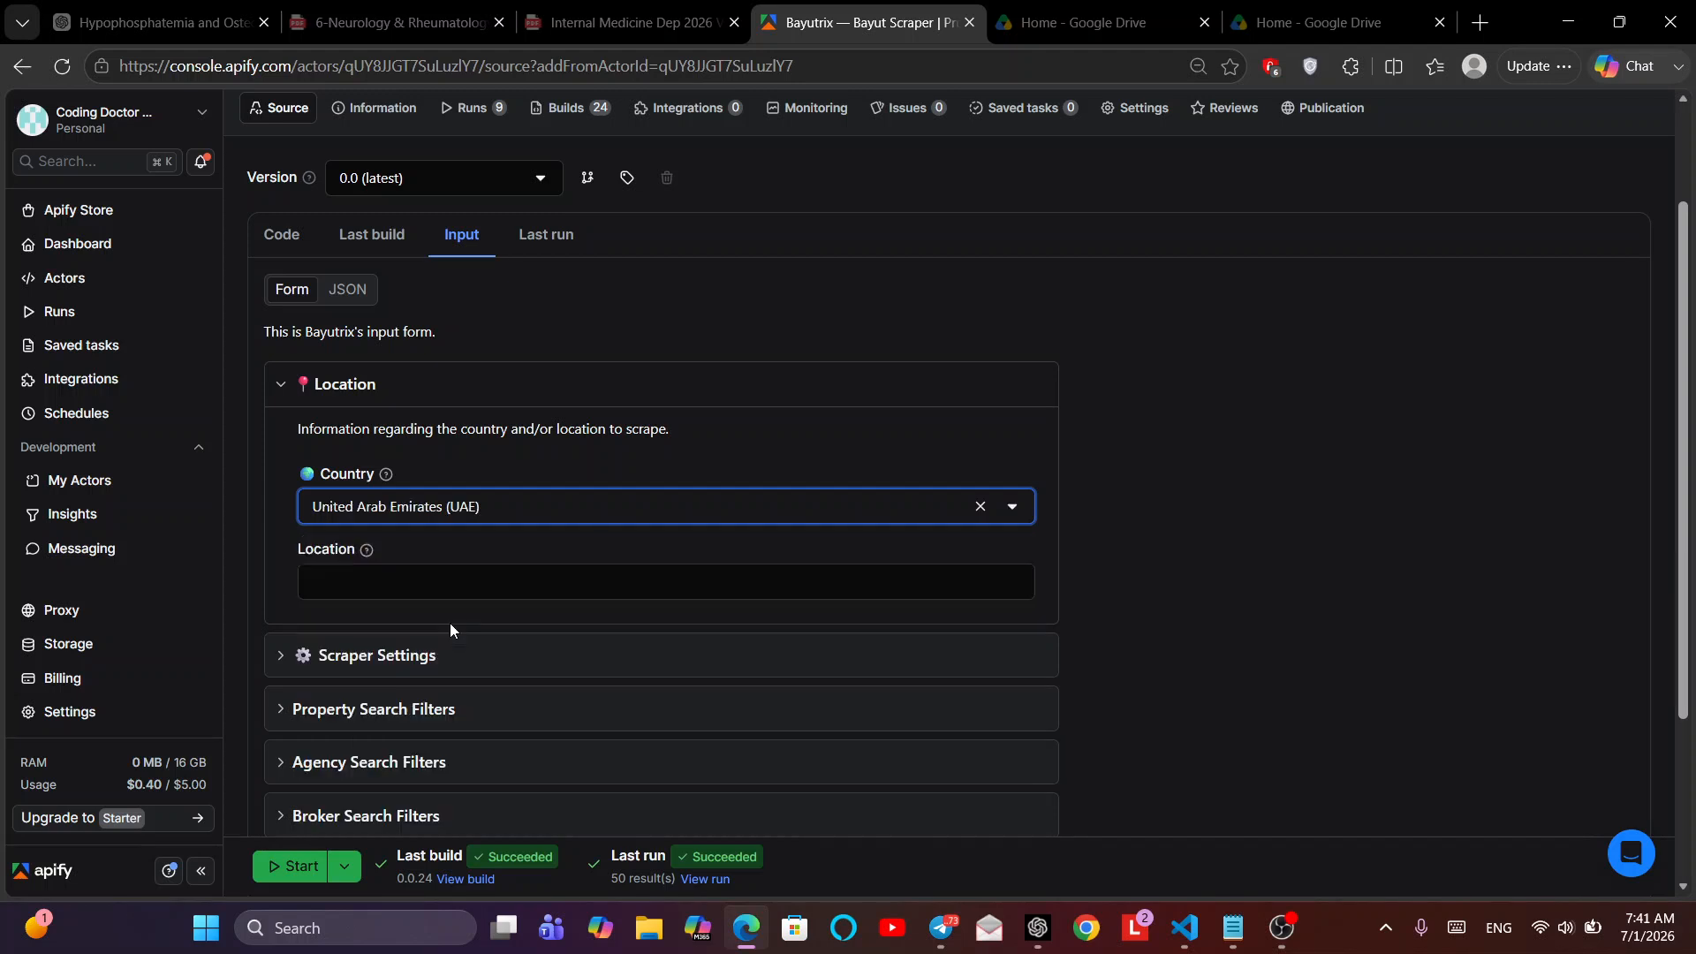
pyautogui.click(360, 571)
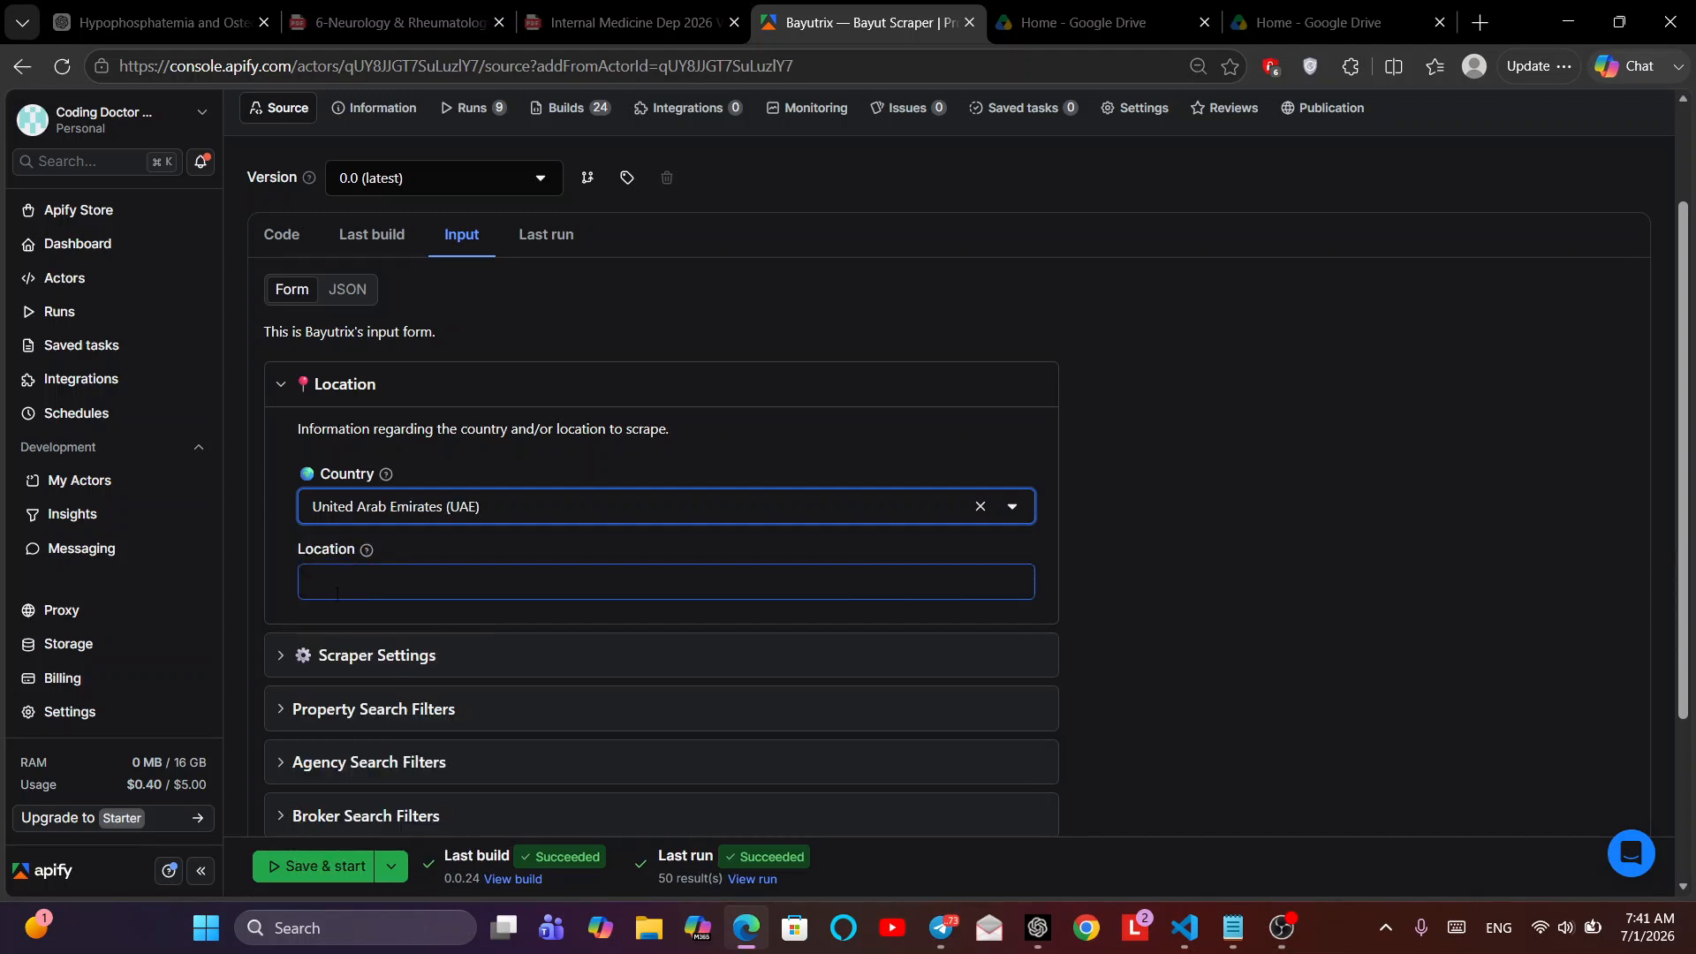
pyautogui.click(334, 590)
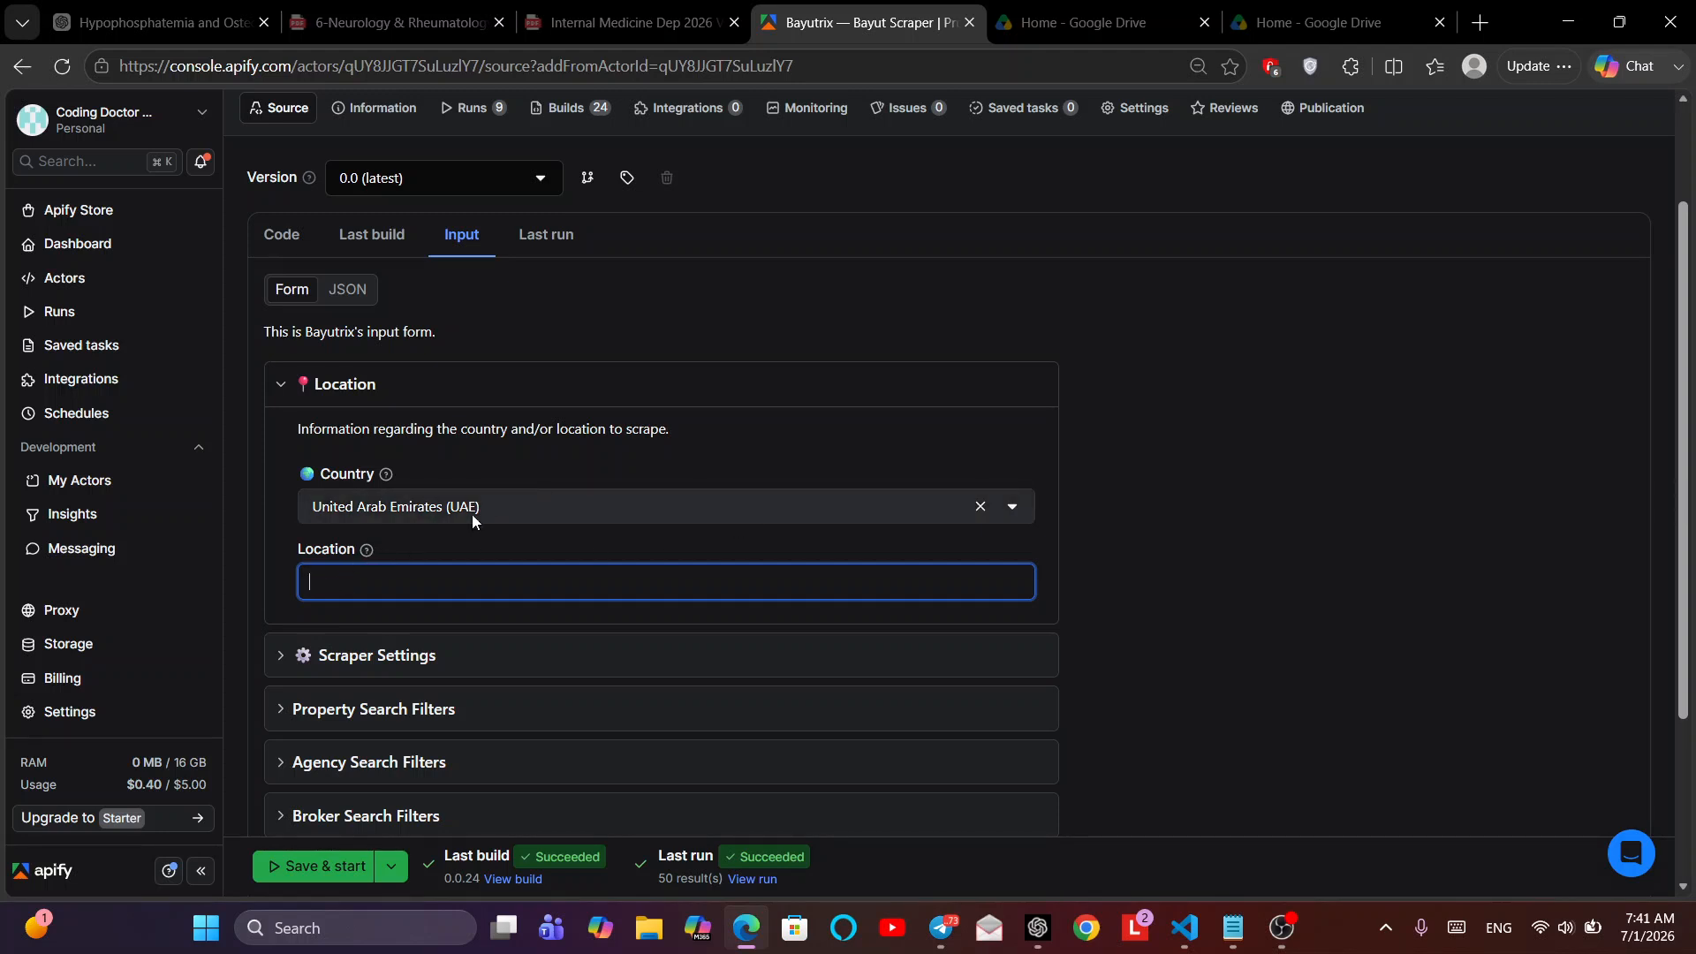
pyautogui.click(616, 330)
# - Expand the Scraper Settings section and set the scraper model to Agency Locator
pyautogui.scroll(-1, 616, 331)
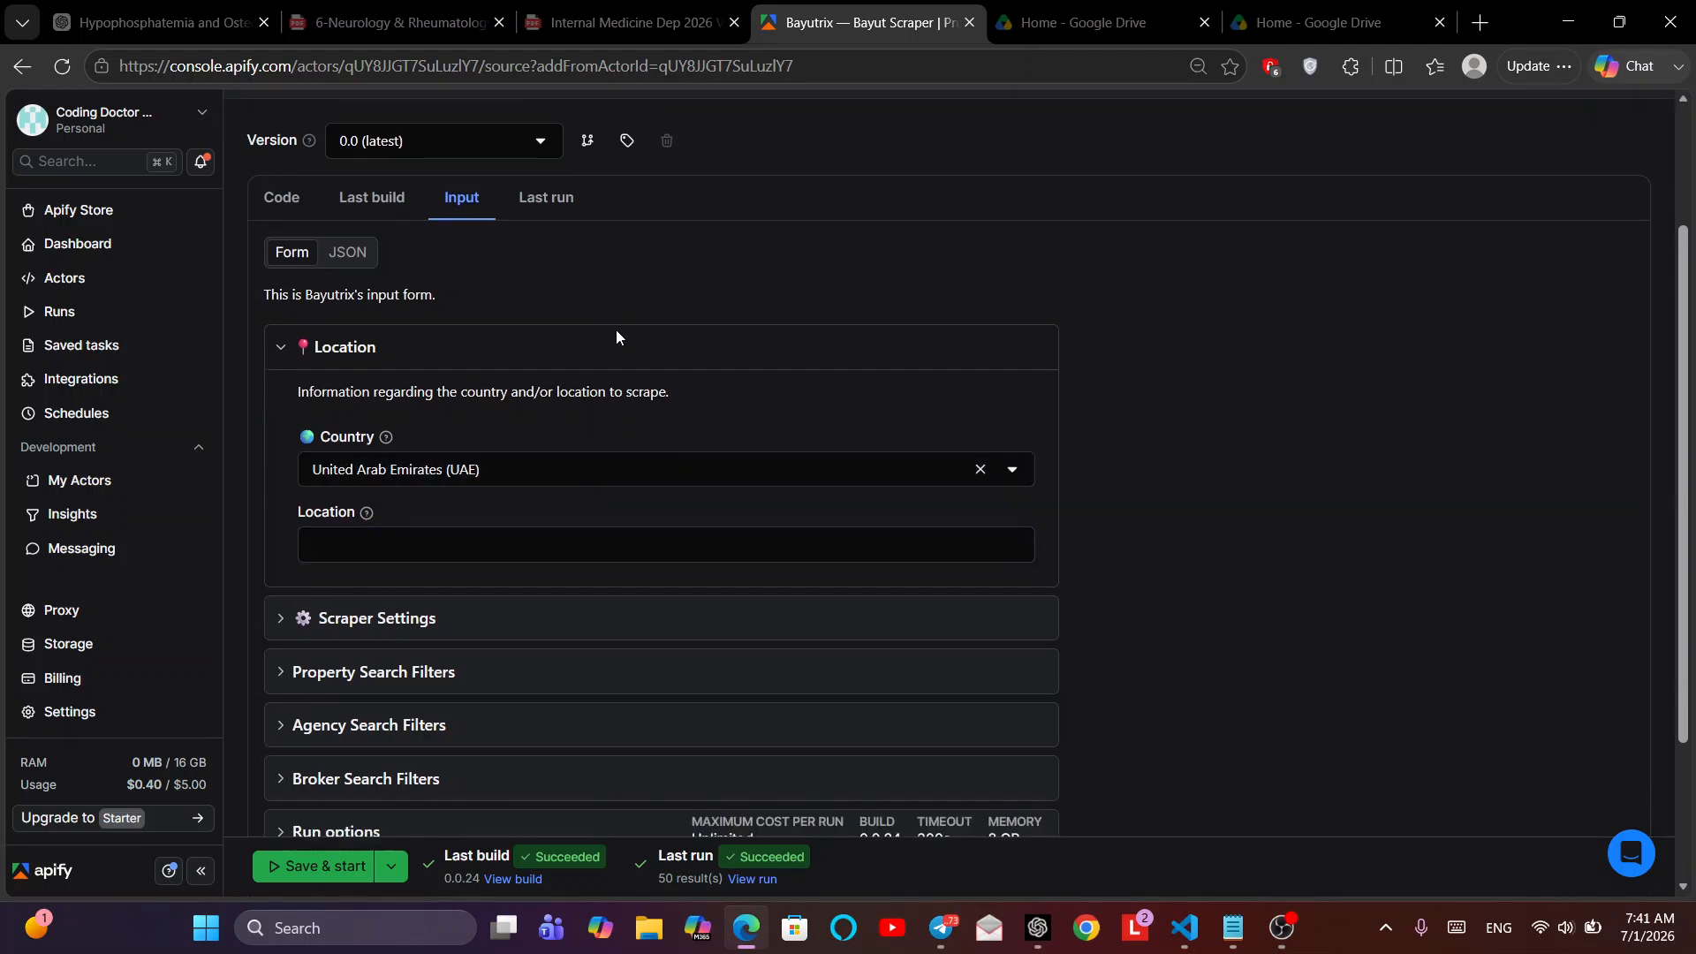
pyautogui.scroll(-1, 617, 331)
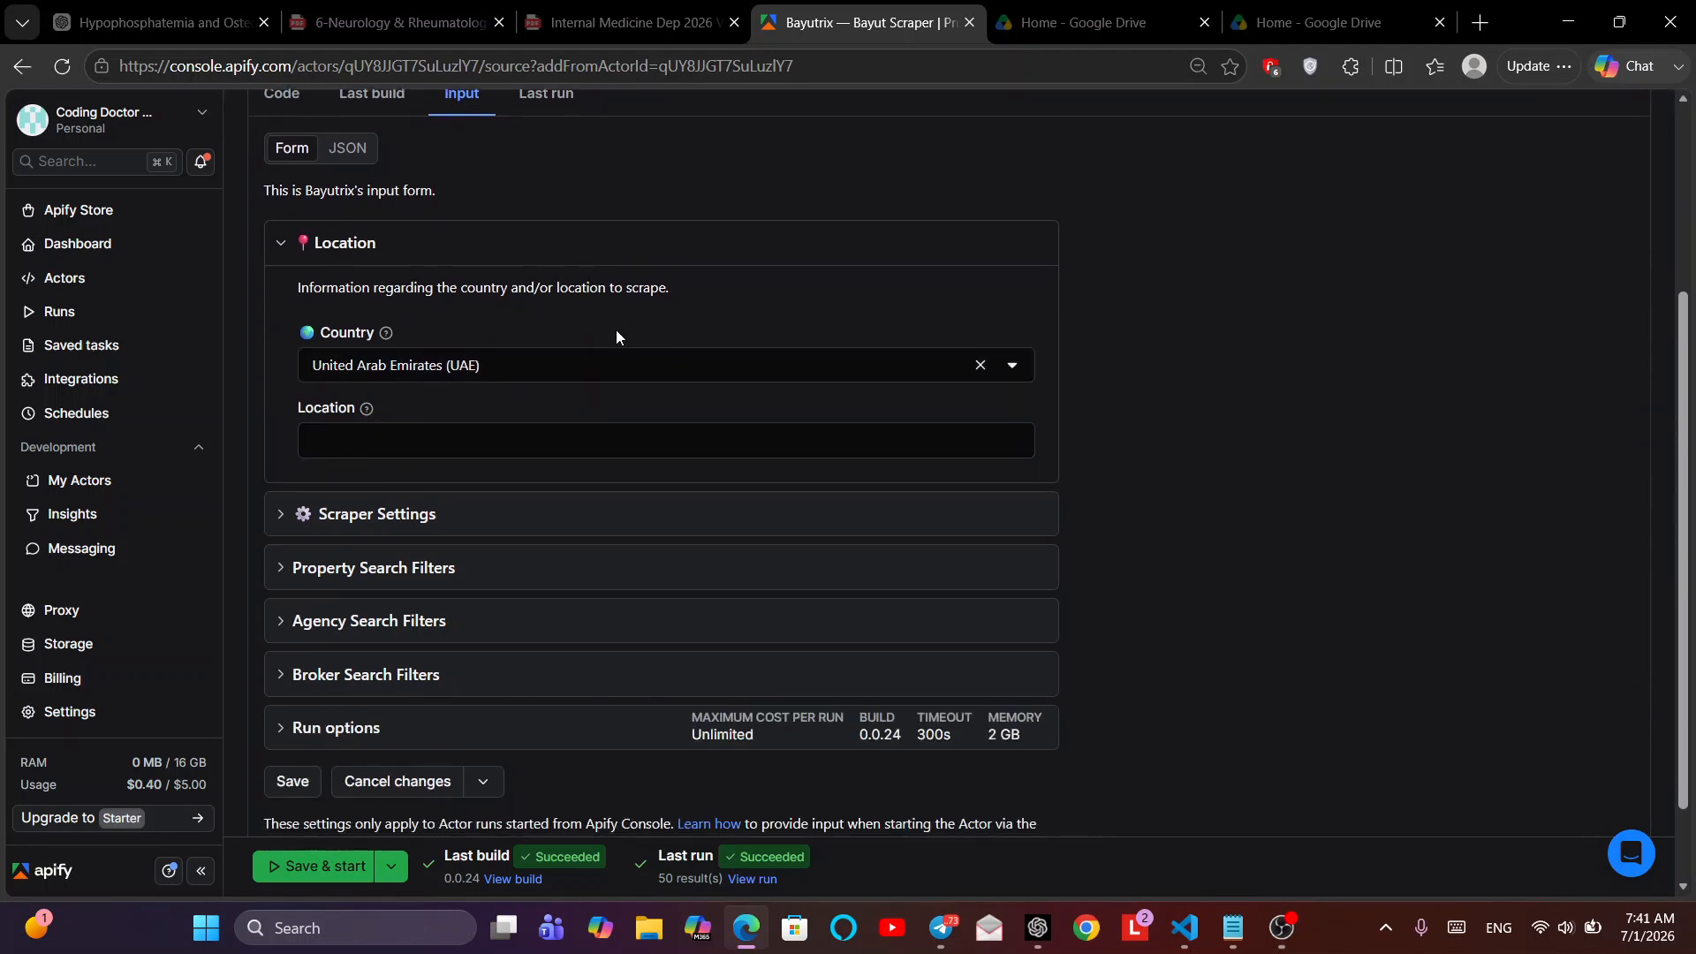
pyautogui.click(273, 516)
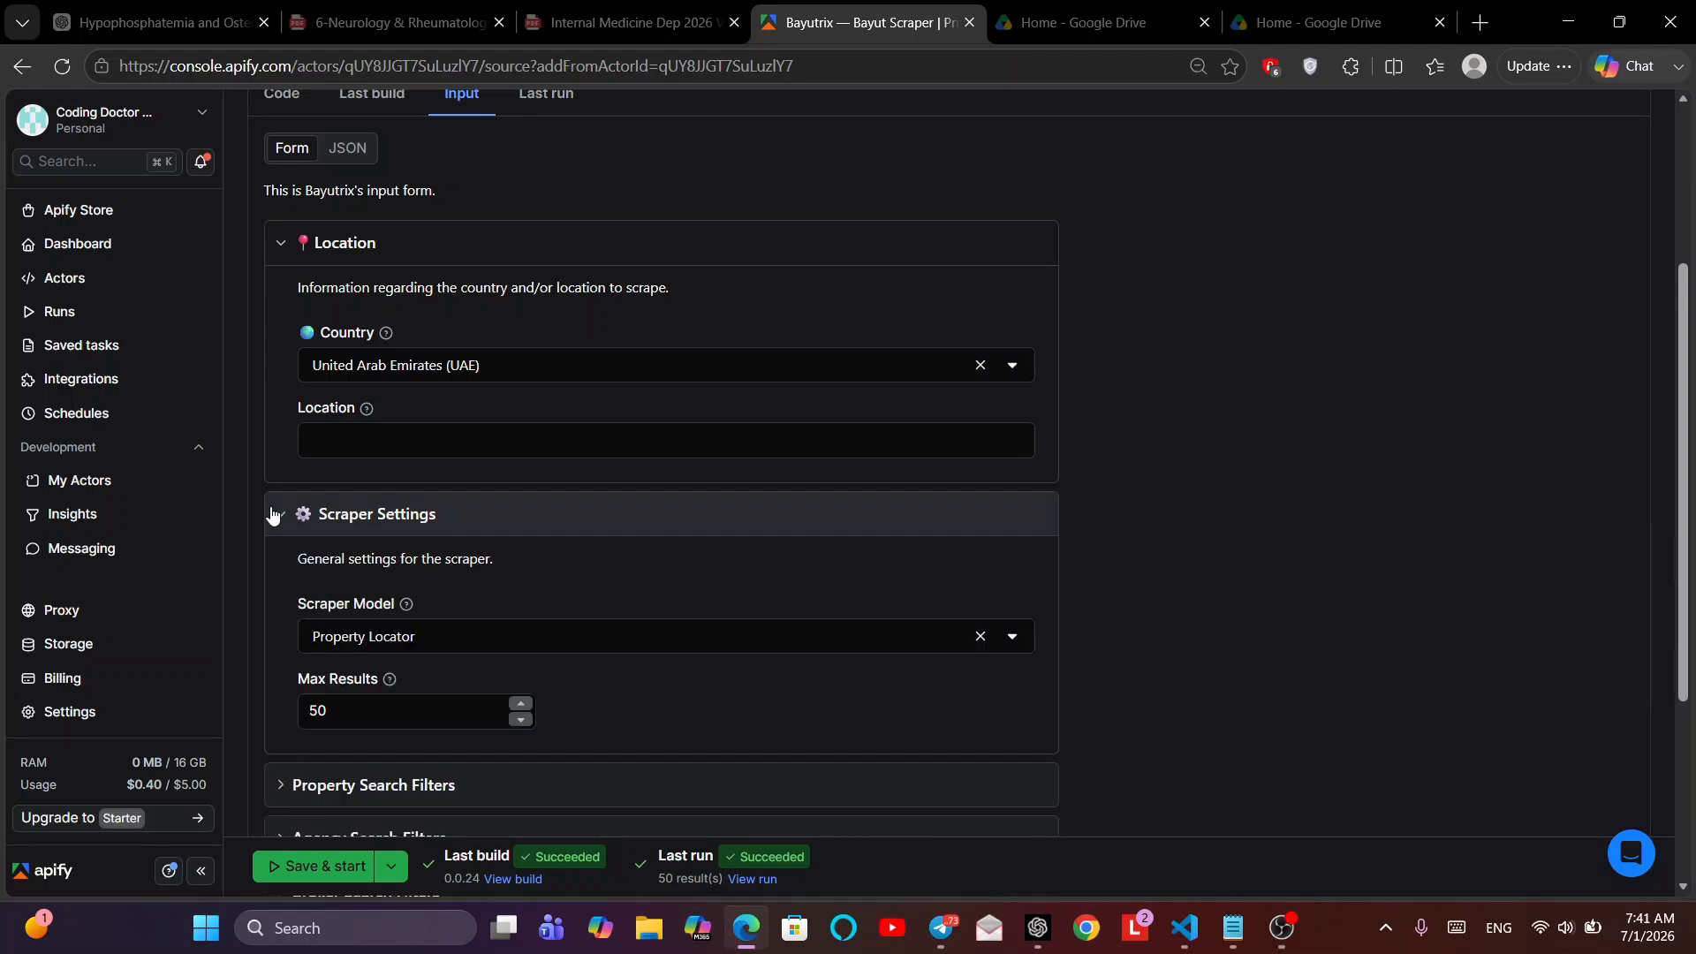
pyautogui.click(337, 639)
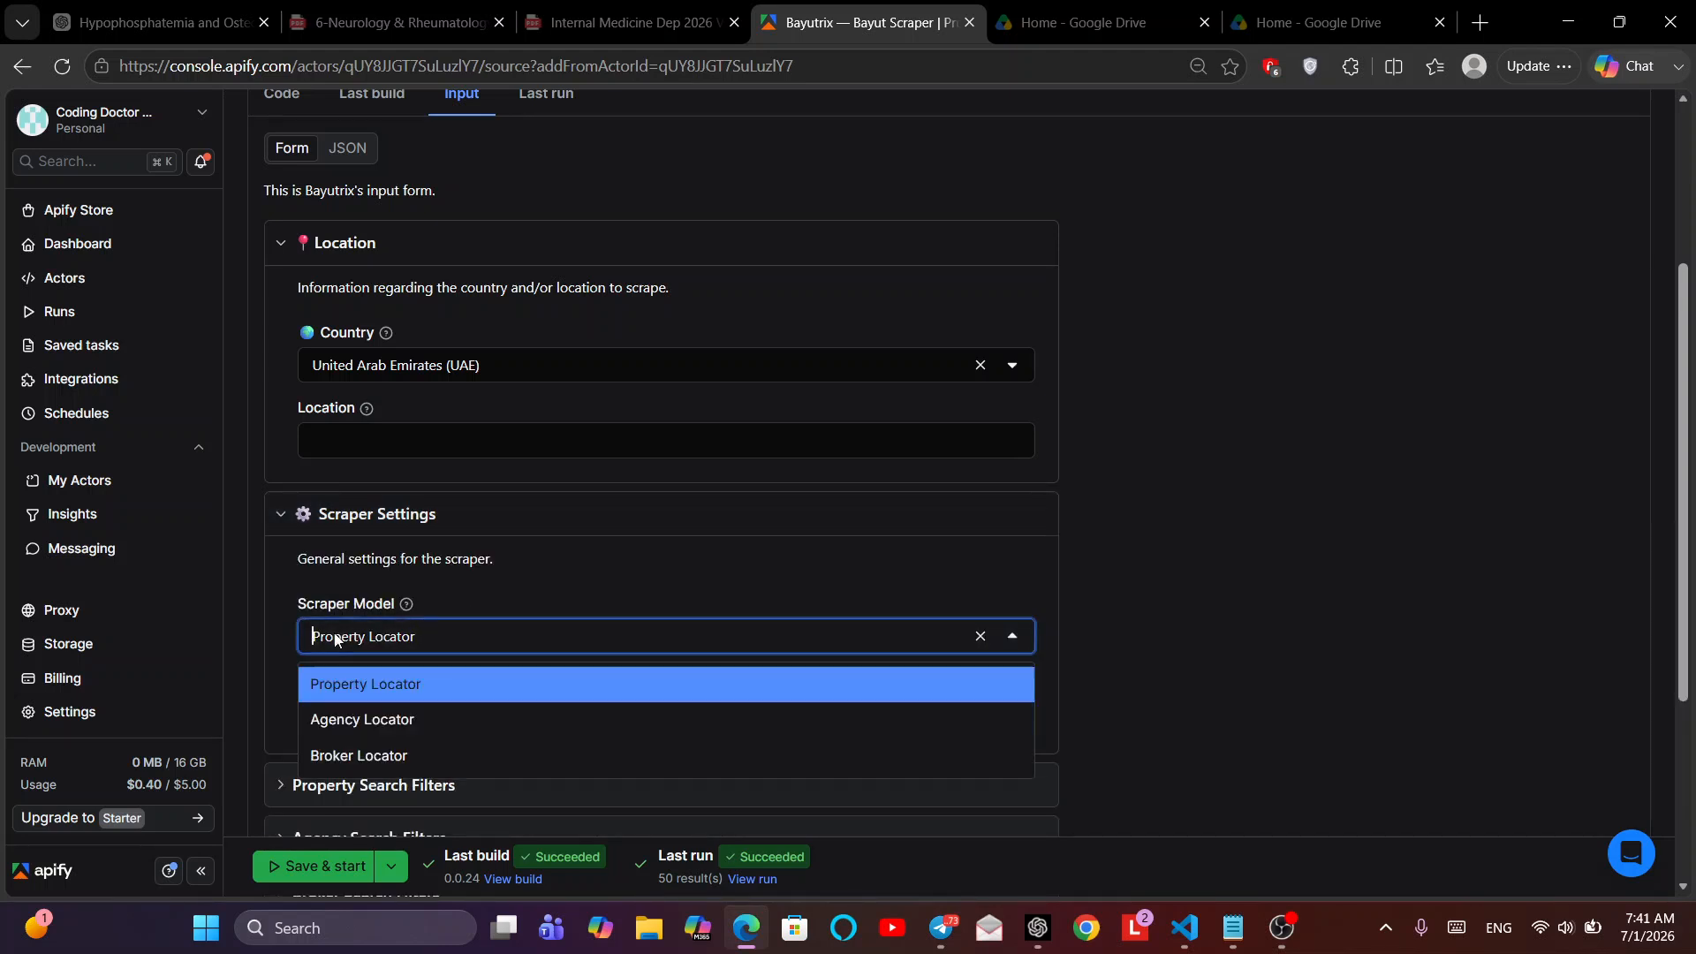
pyautogui.click(339, 724)
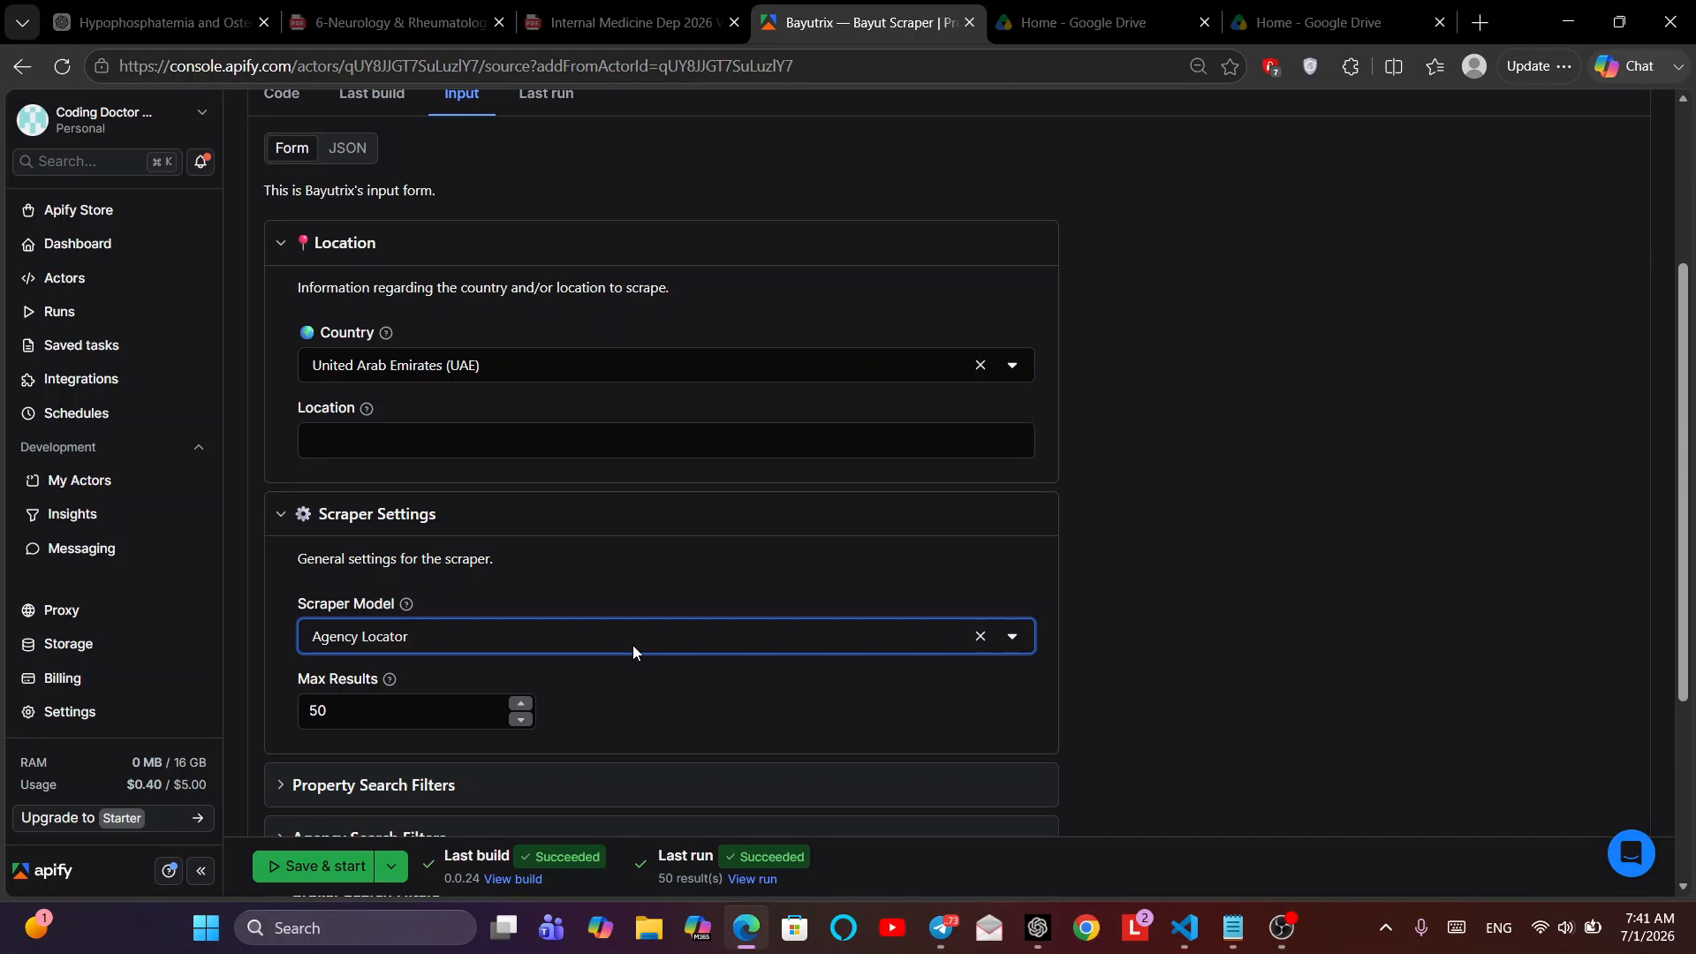
# - Try a maximum results limit of 0 and restore it to 50
pyautogui.click(334, 709)
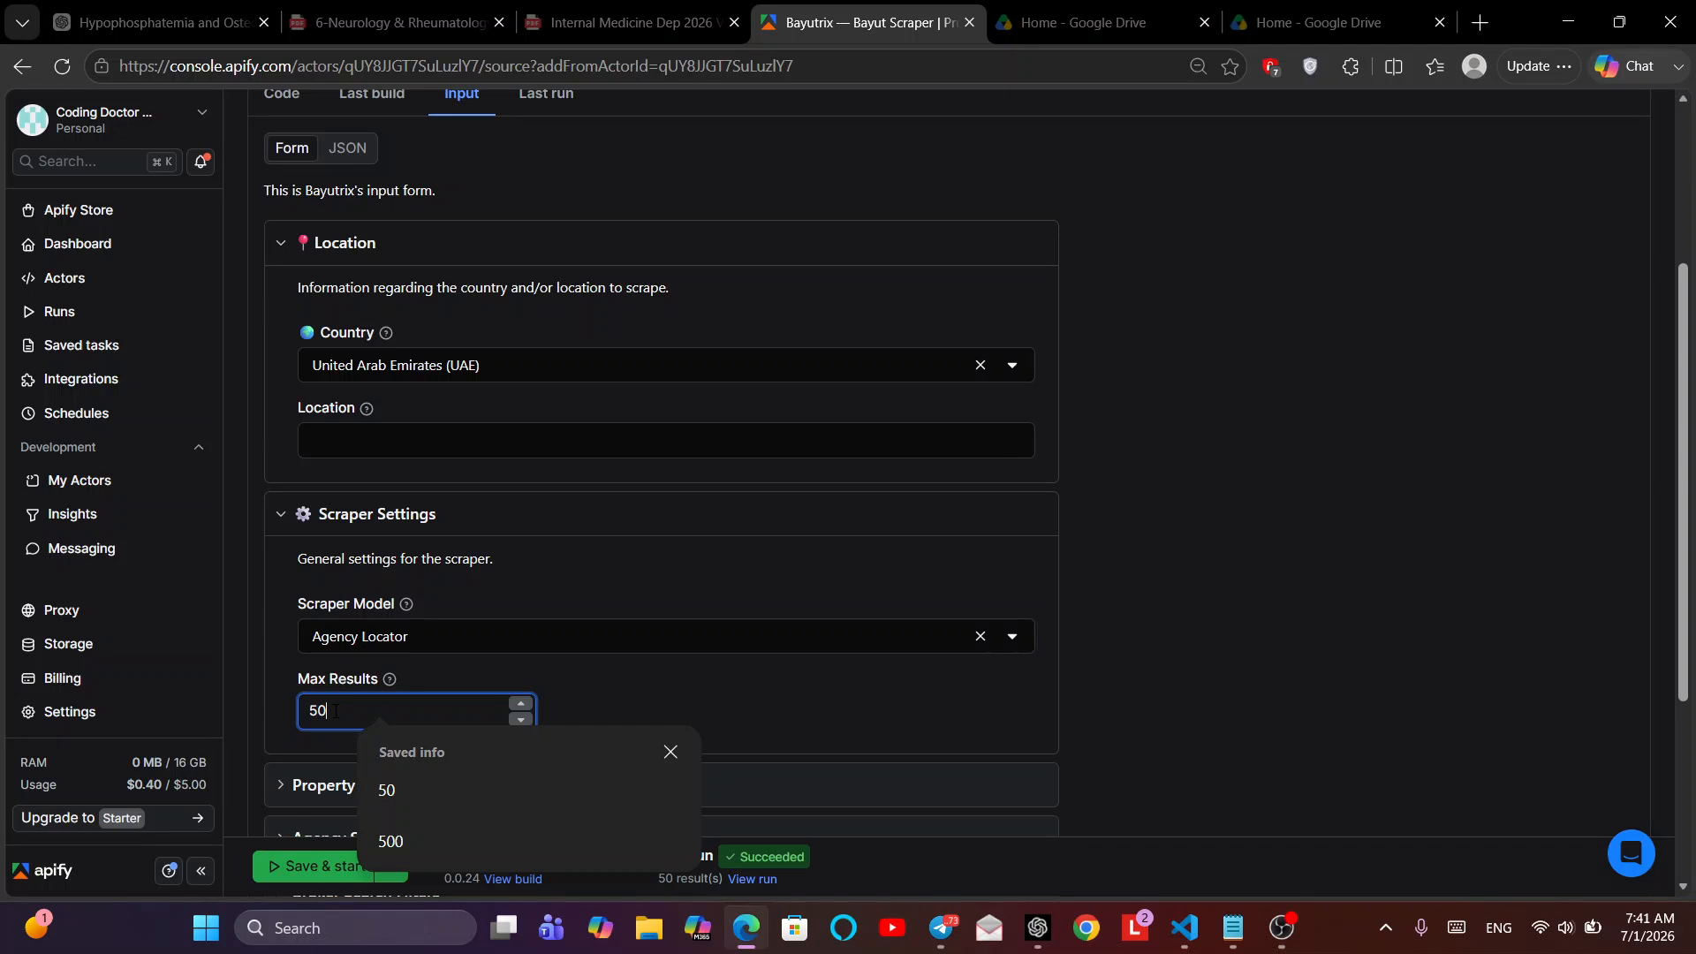
pyautogui.press('BackSpace')
pyautogui.press('BackSpace')
pyautogui.write('0')
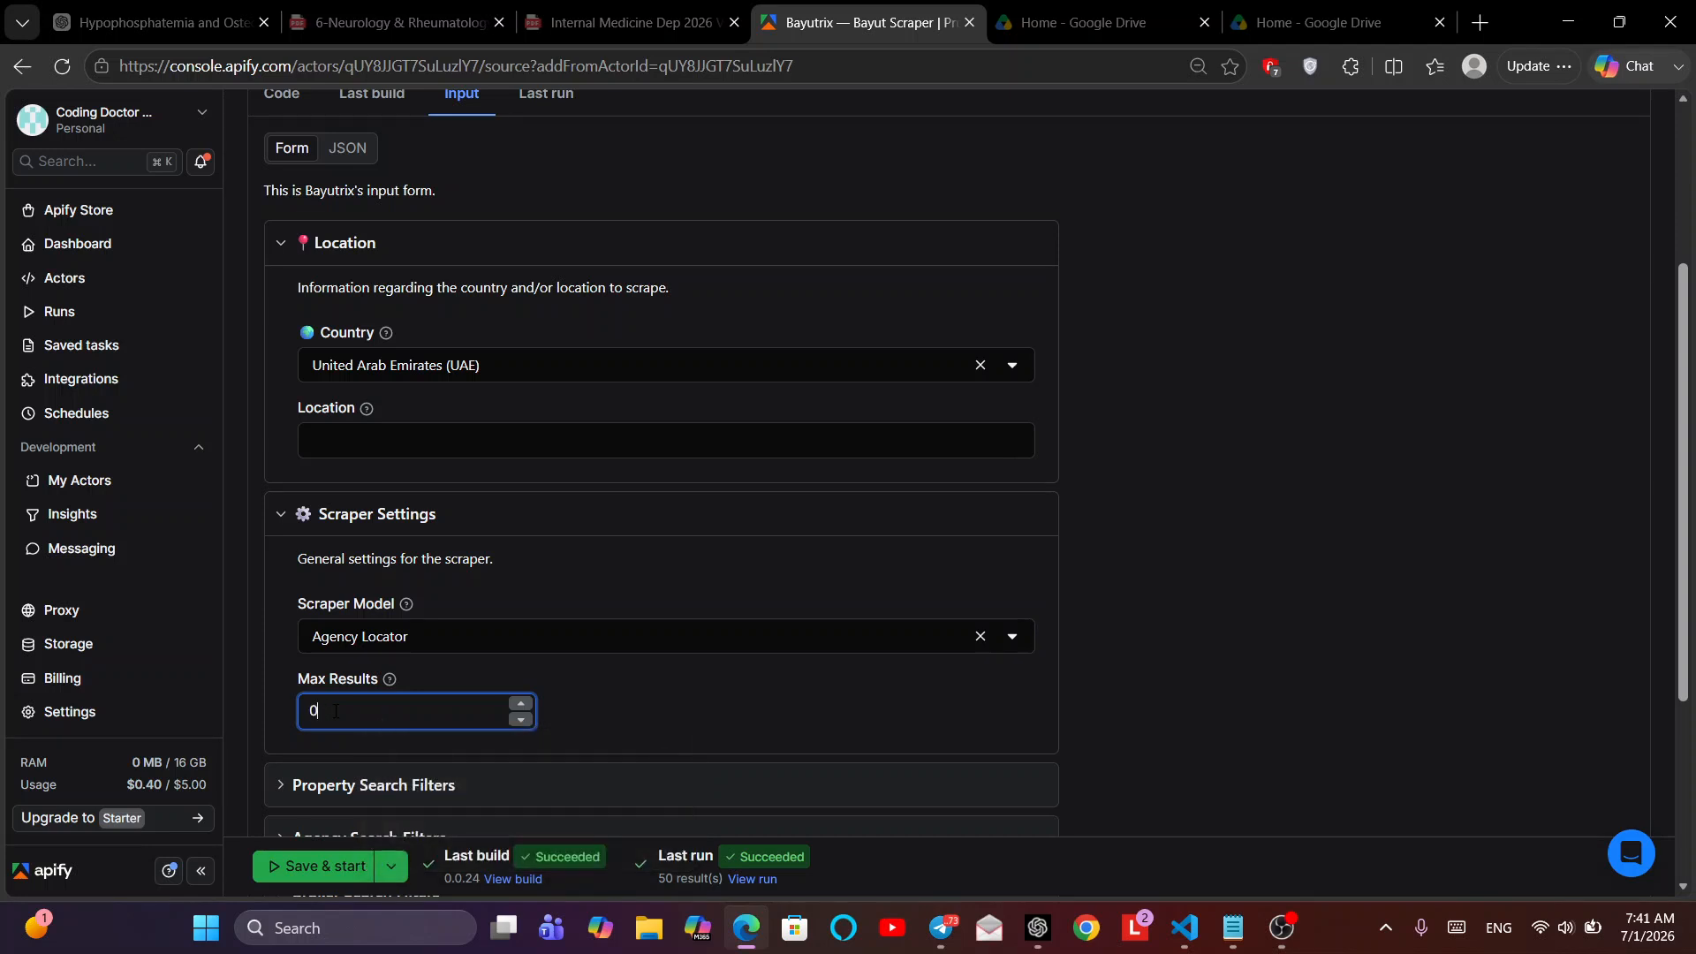
pyautogui.press('BackSpace')
pyautogui.write('50')
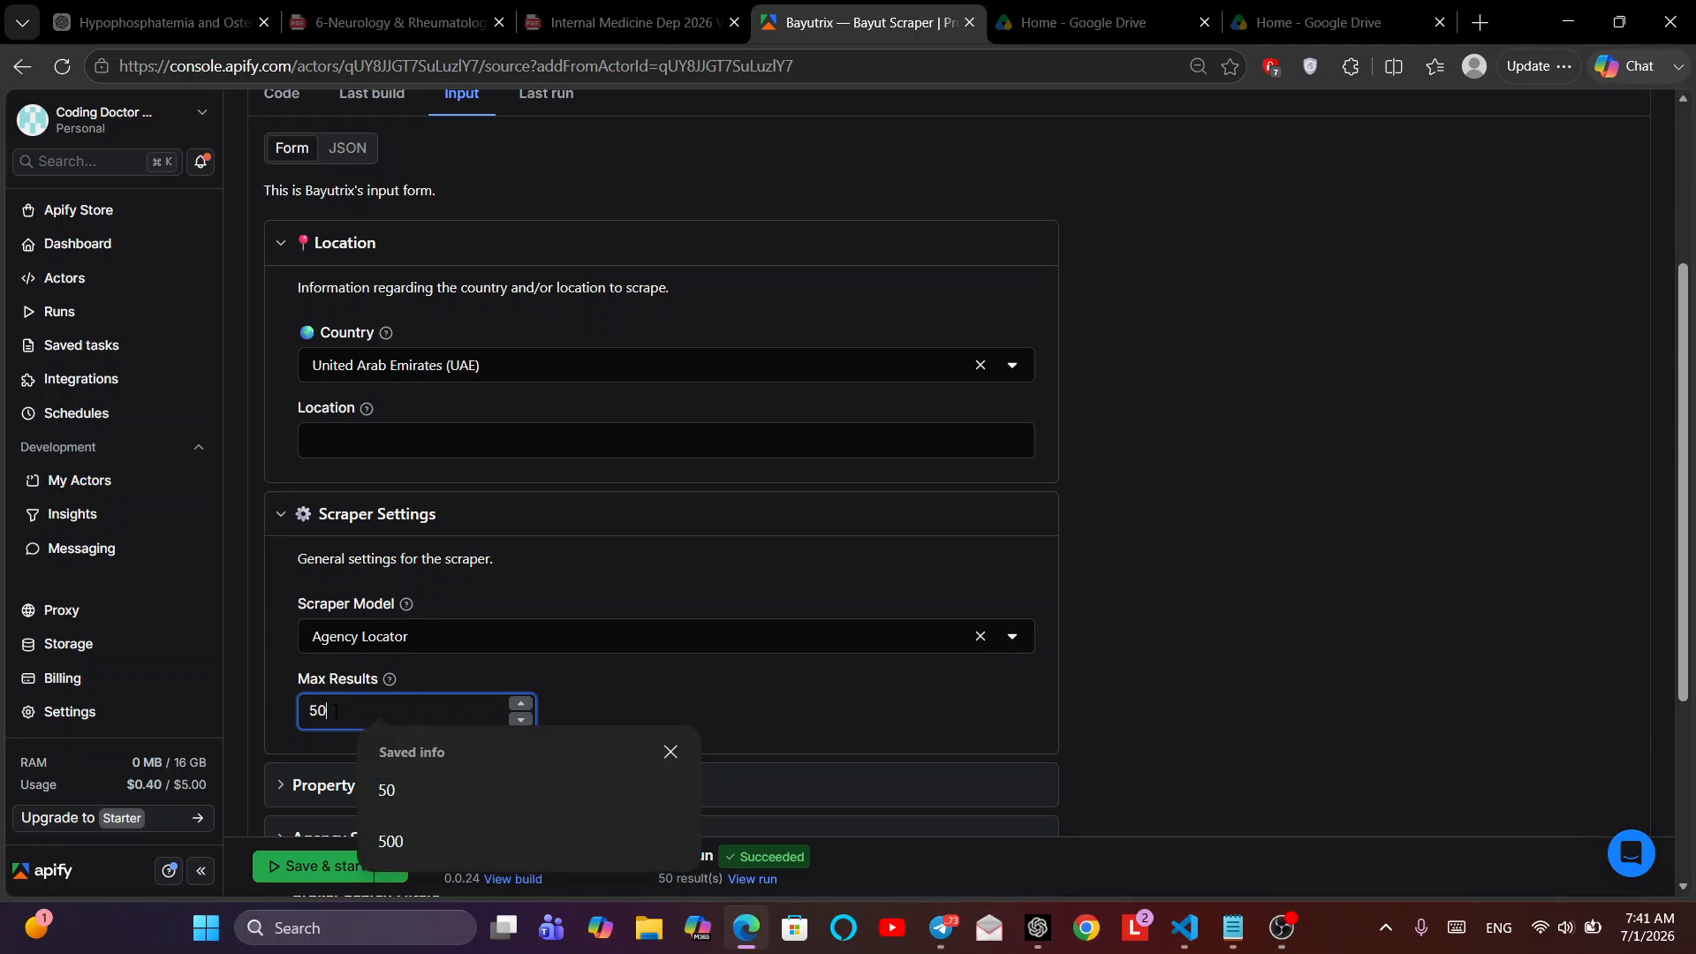
pyautogui.click(1348, 504)
# - Expand the Agency Search Filters, add an empty agency URL entry and remove it, and collapse the section again
pyautogui.scroll(-2, 1348, 504)
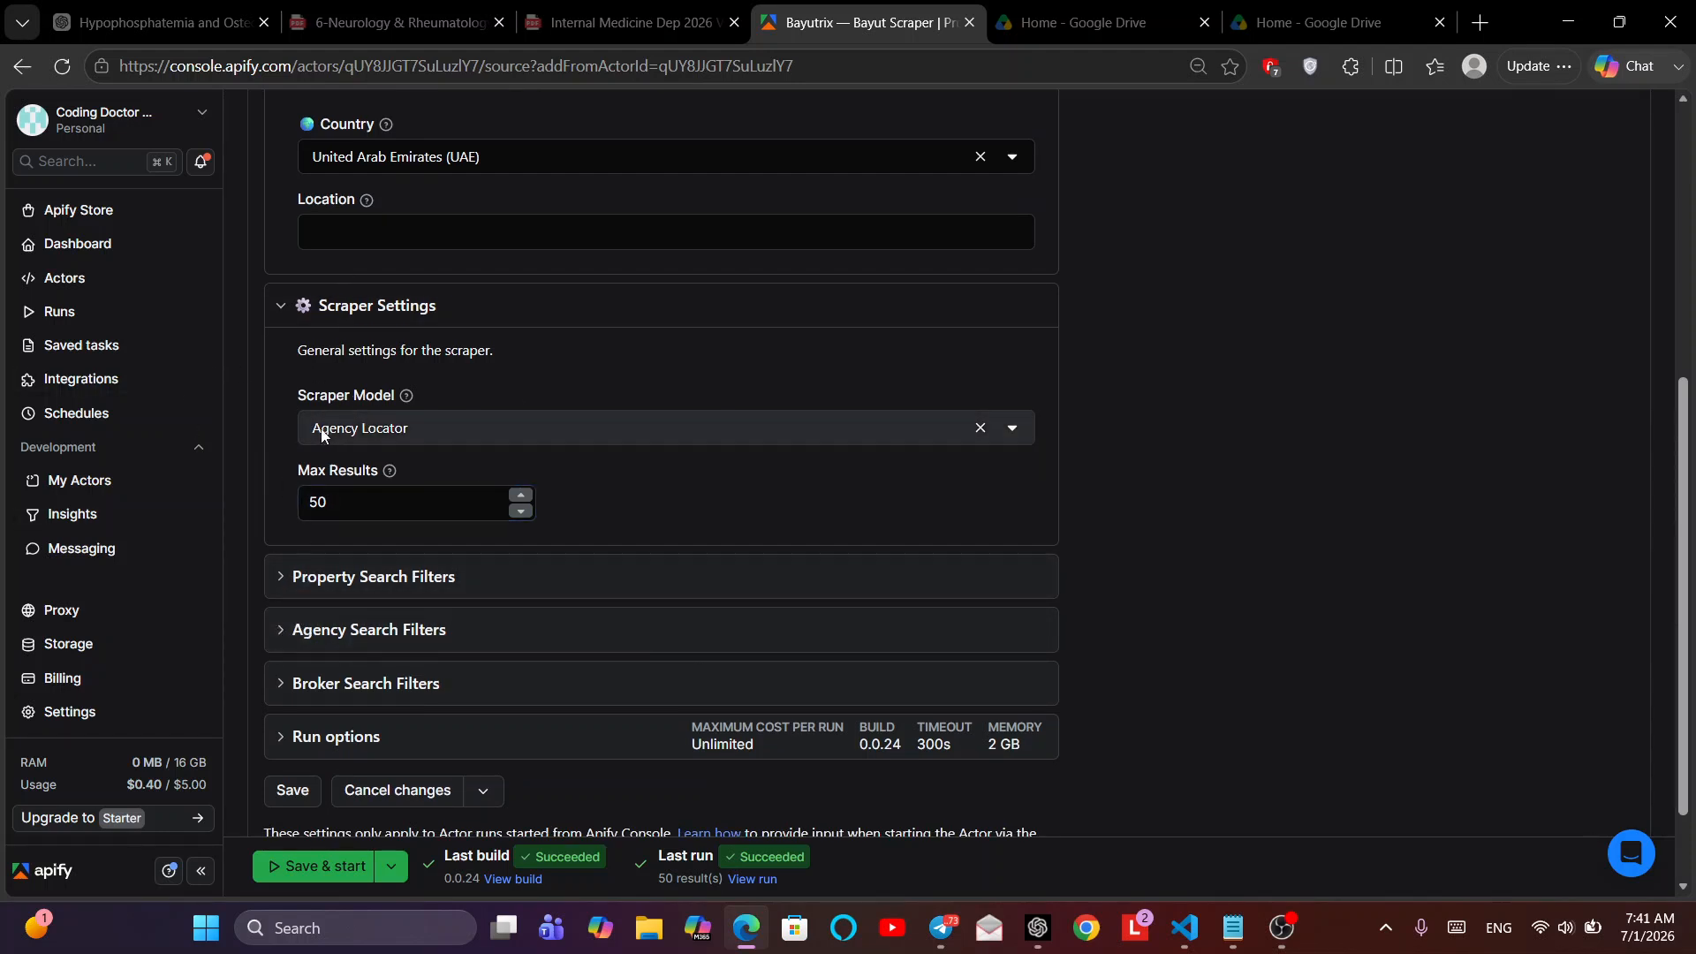
pyautogui.click(281, 633)
pyautogui.scroll(-1, 280, 636)
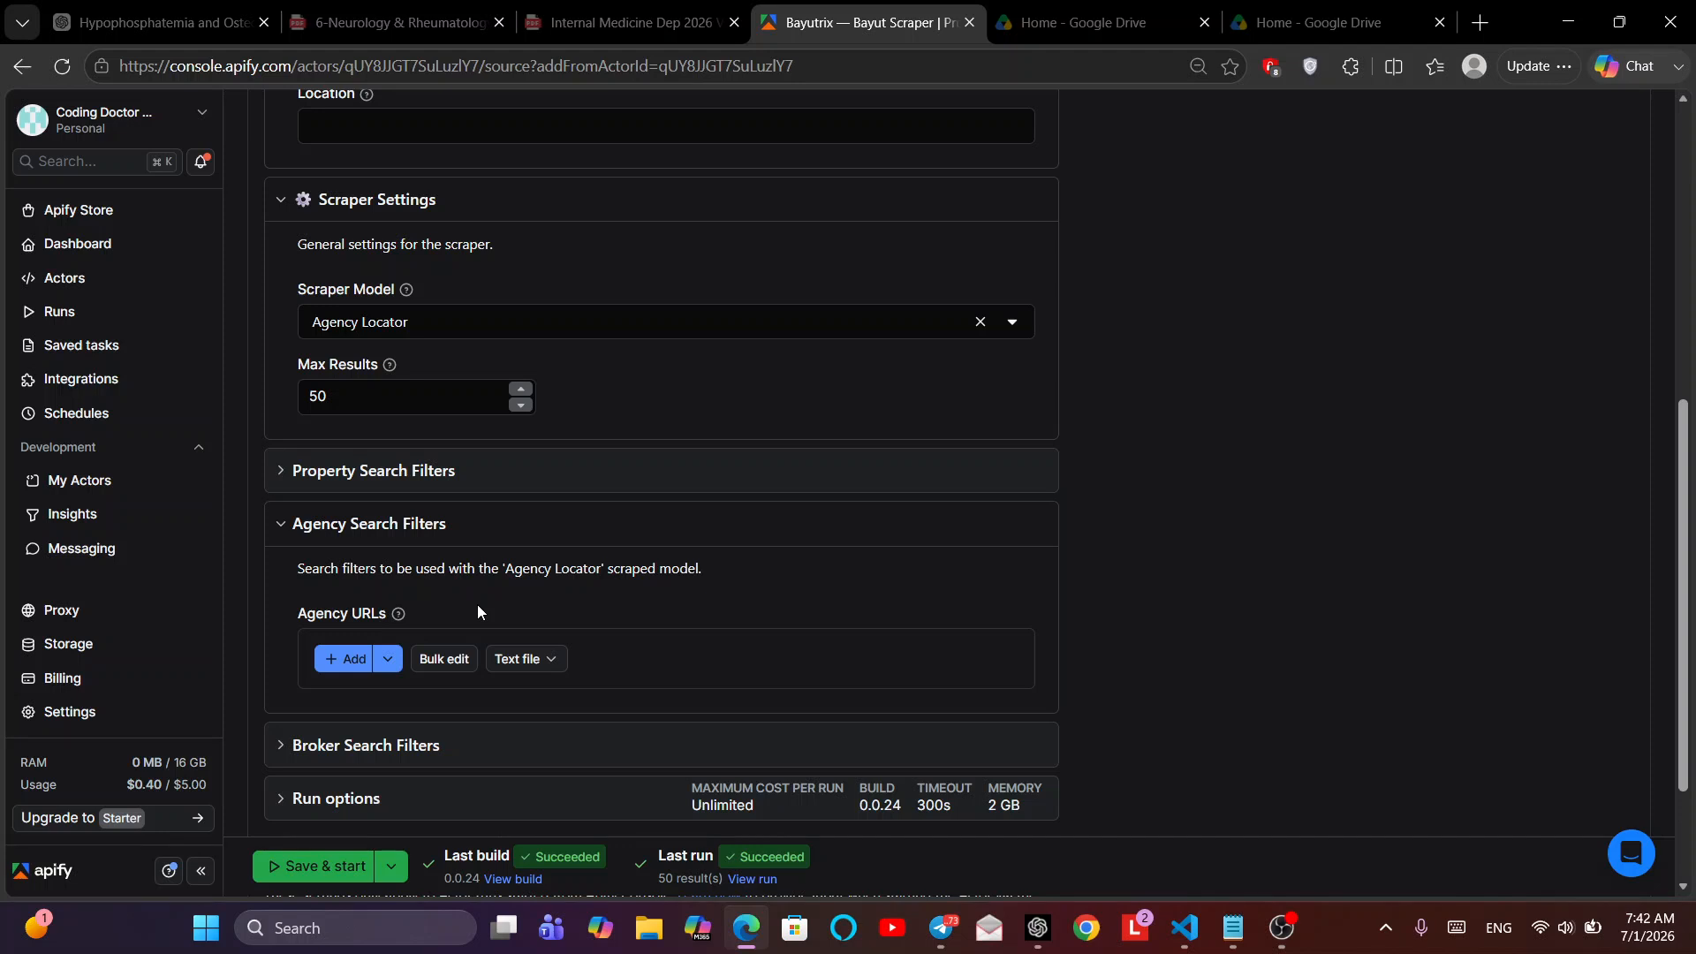
pyautogui.click(352, 658)
pyautogui.click(386, 664)
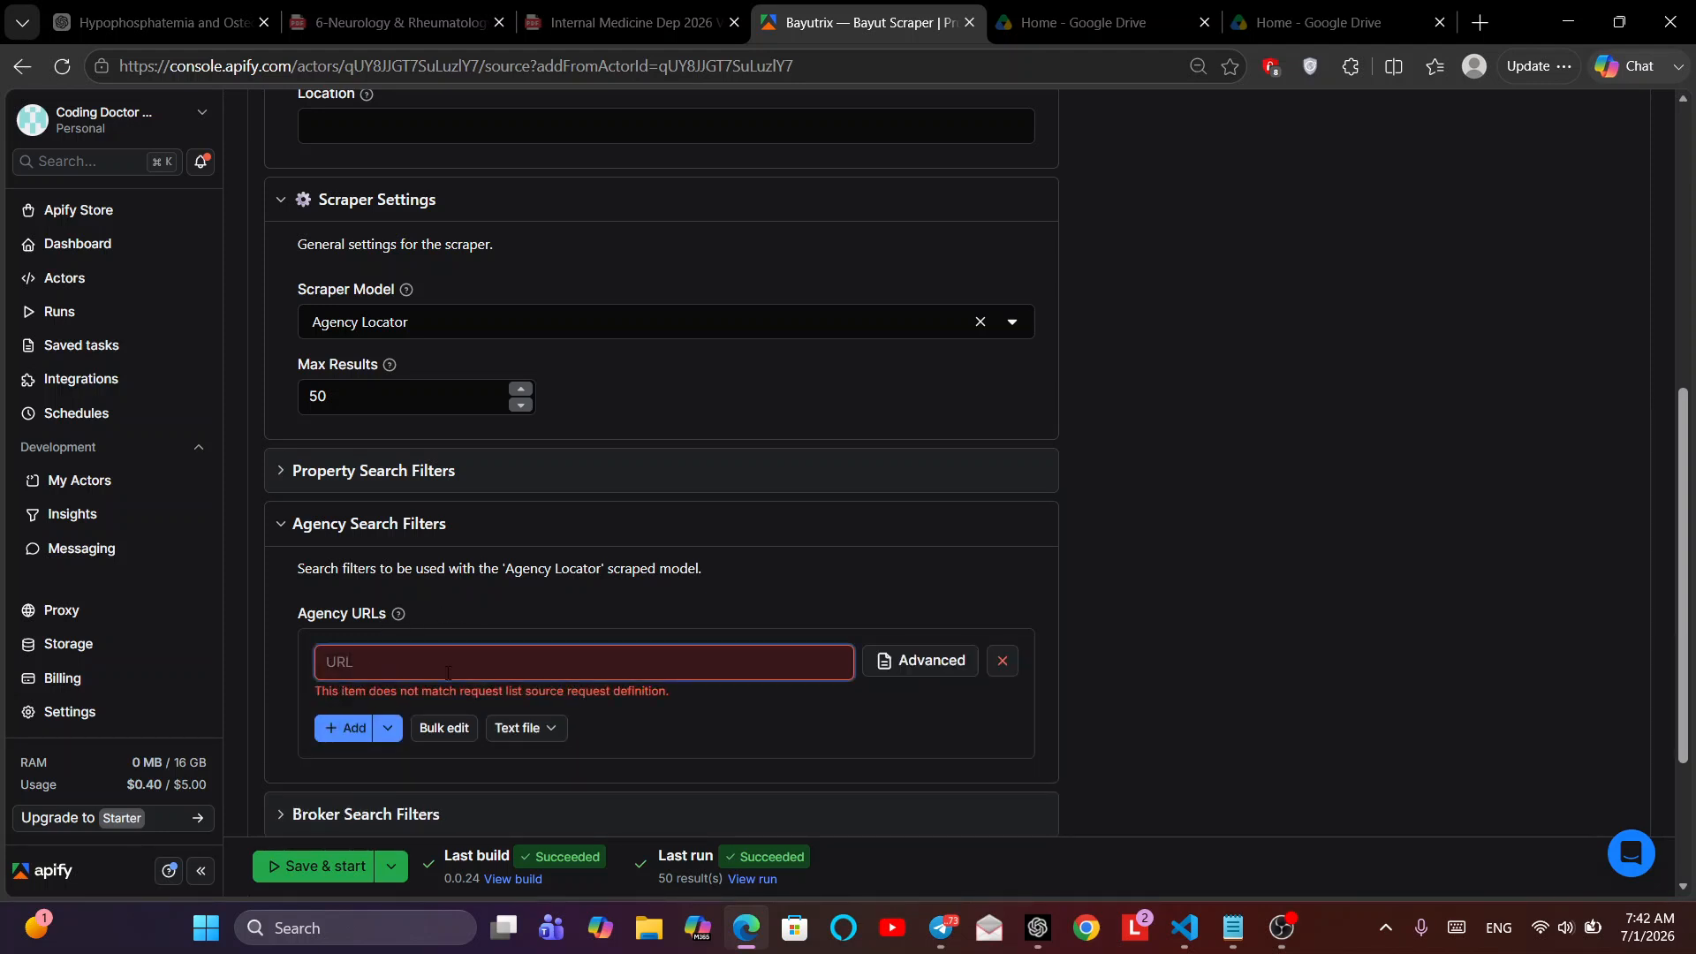
pyautogui.click(1002, 661)
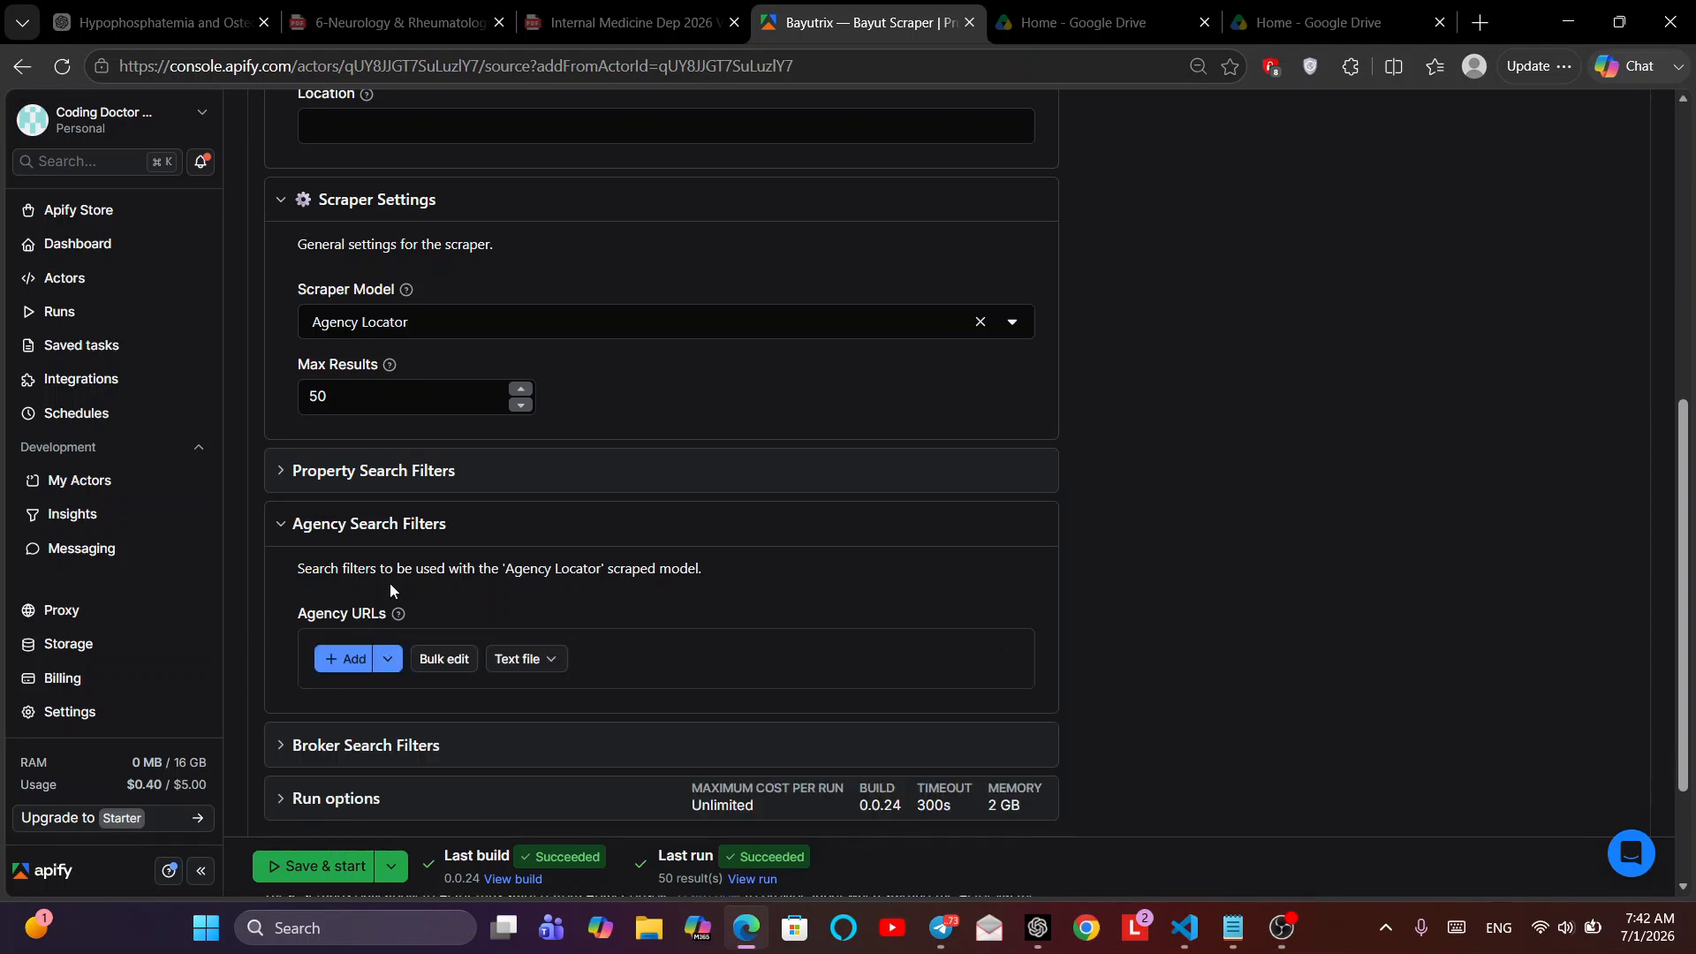
pyautogui.scroll(1, 363, 533)
pyautogui.click(326, 481)
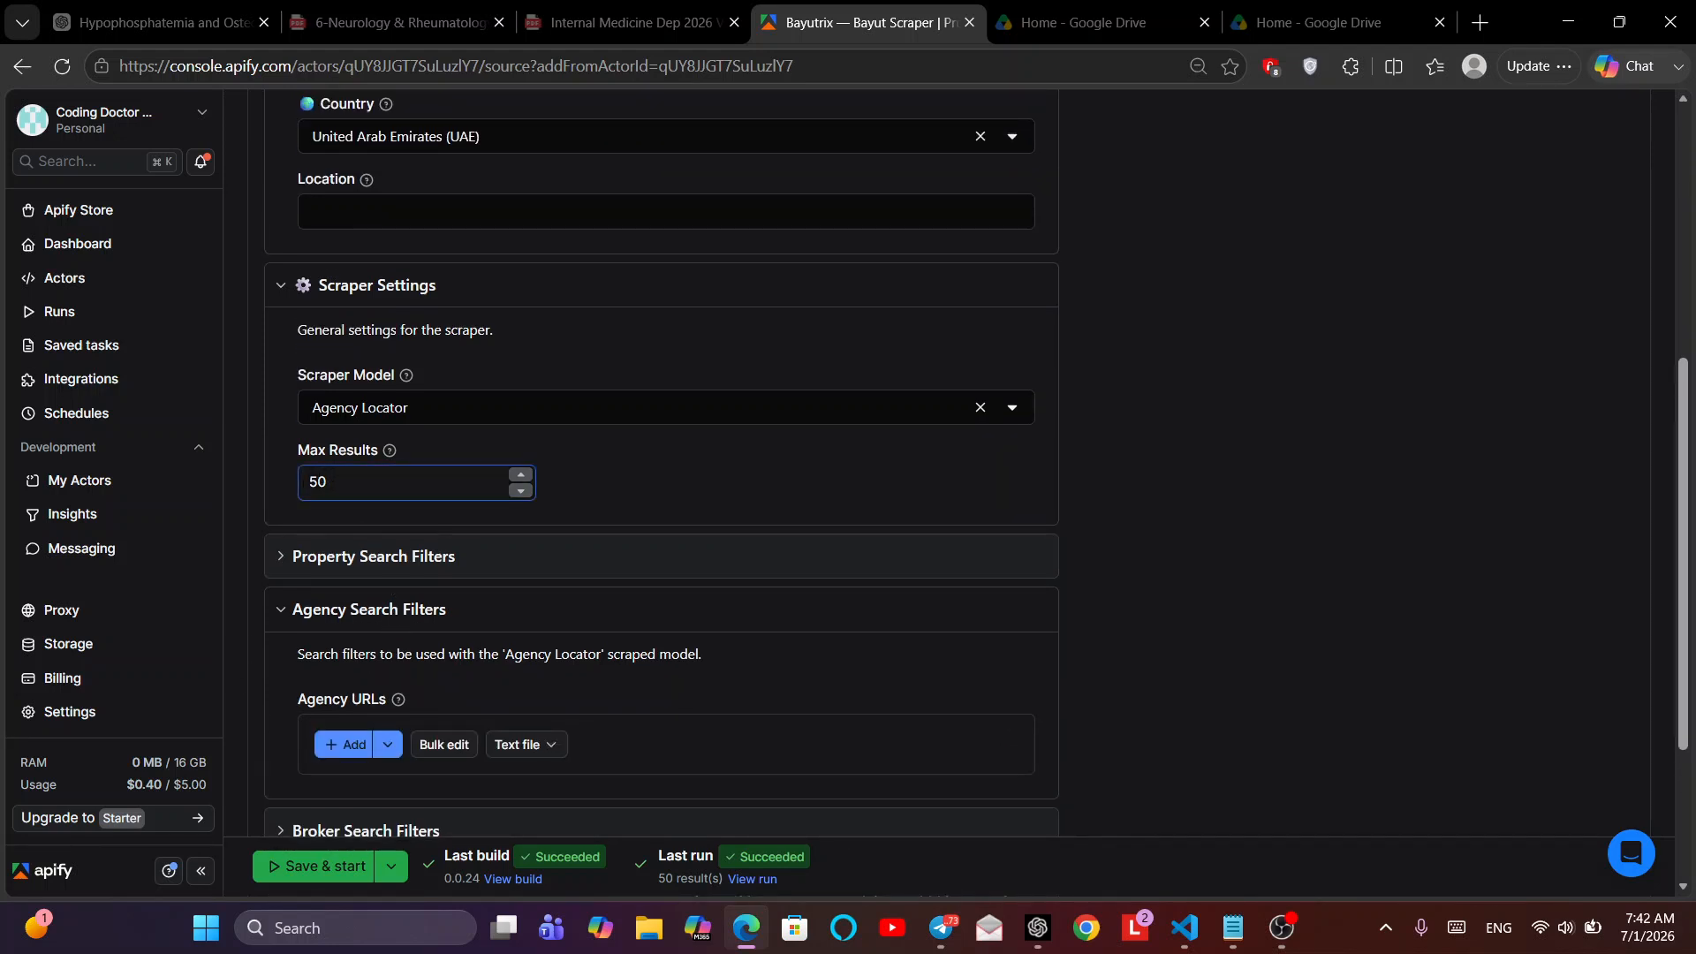
pyautogui.scroll(-2, 314, 482)
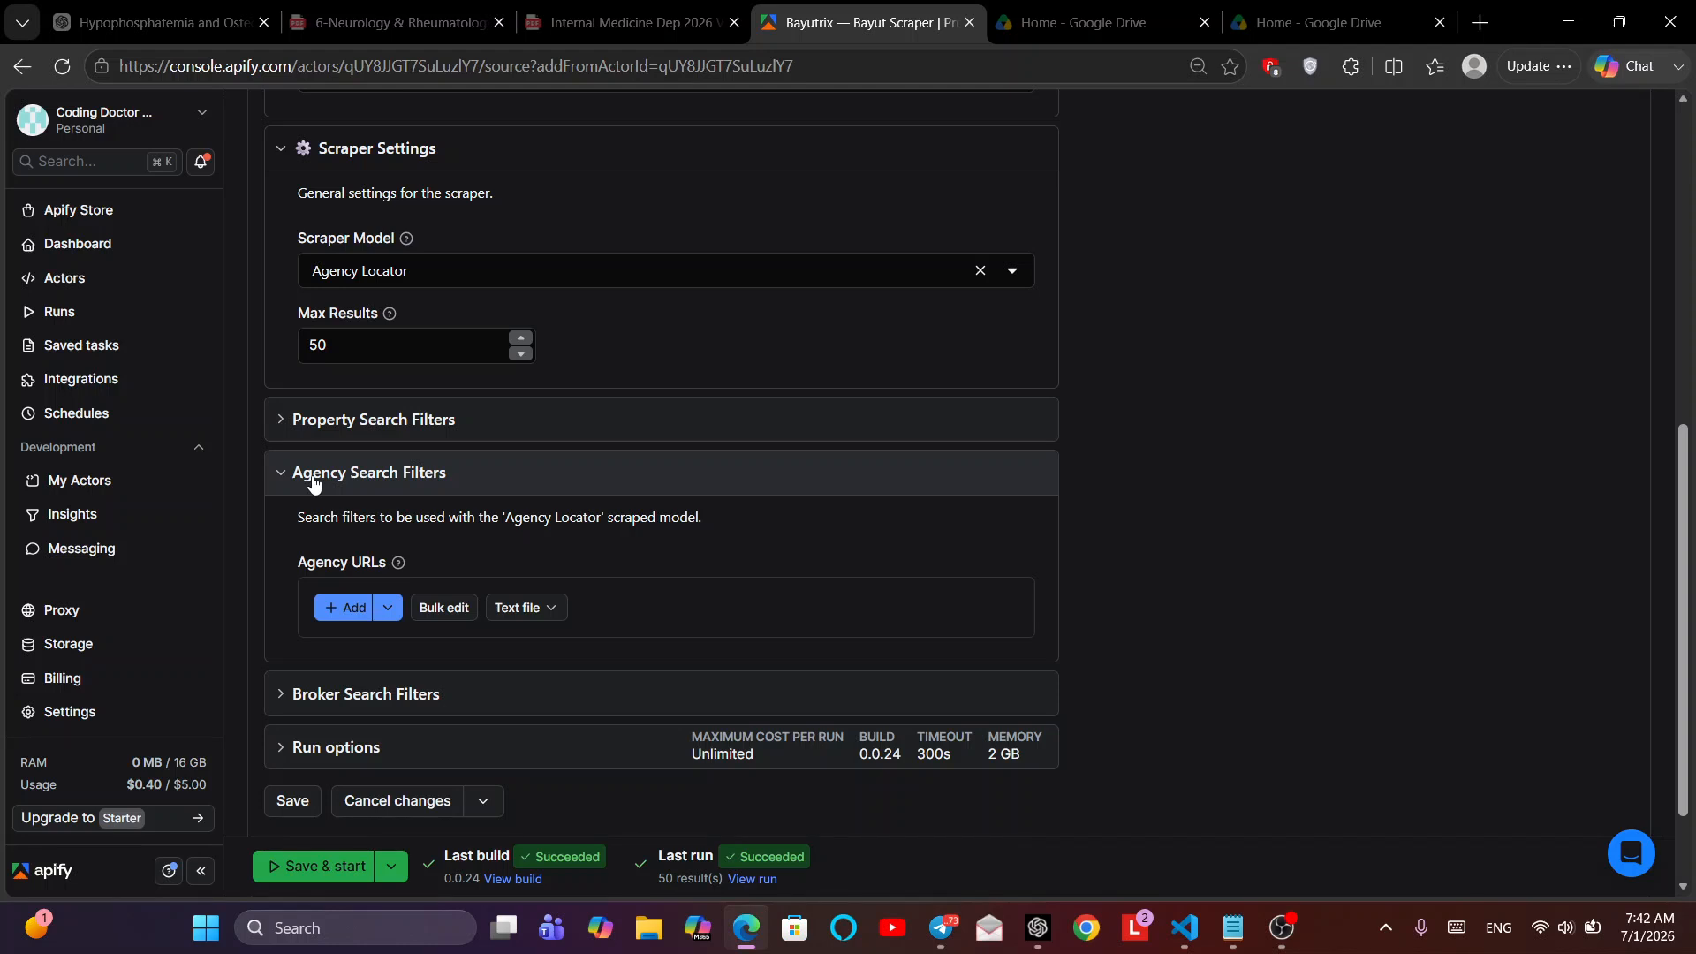
pyautogui.click(313, 481)
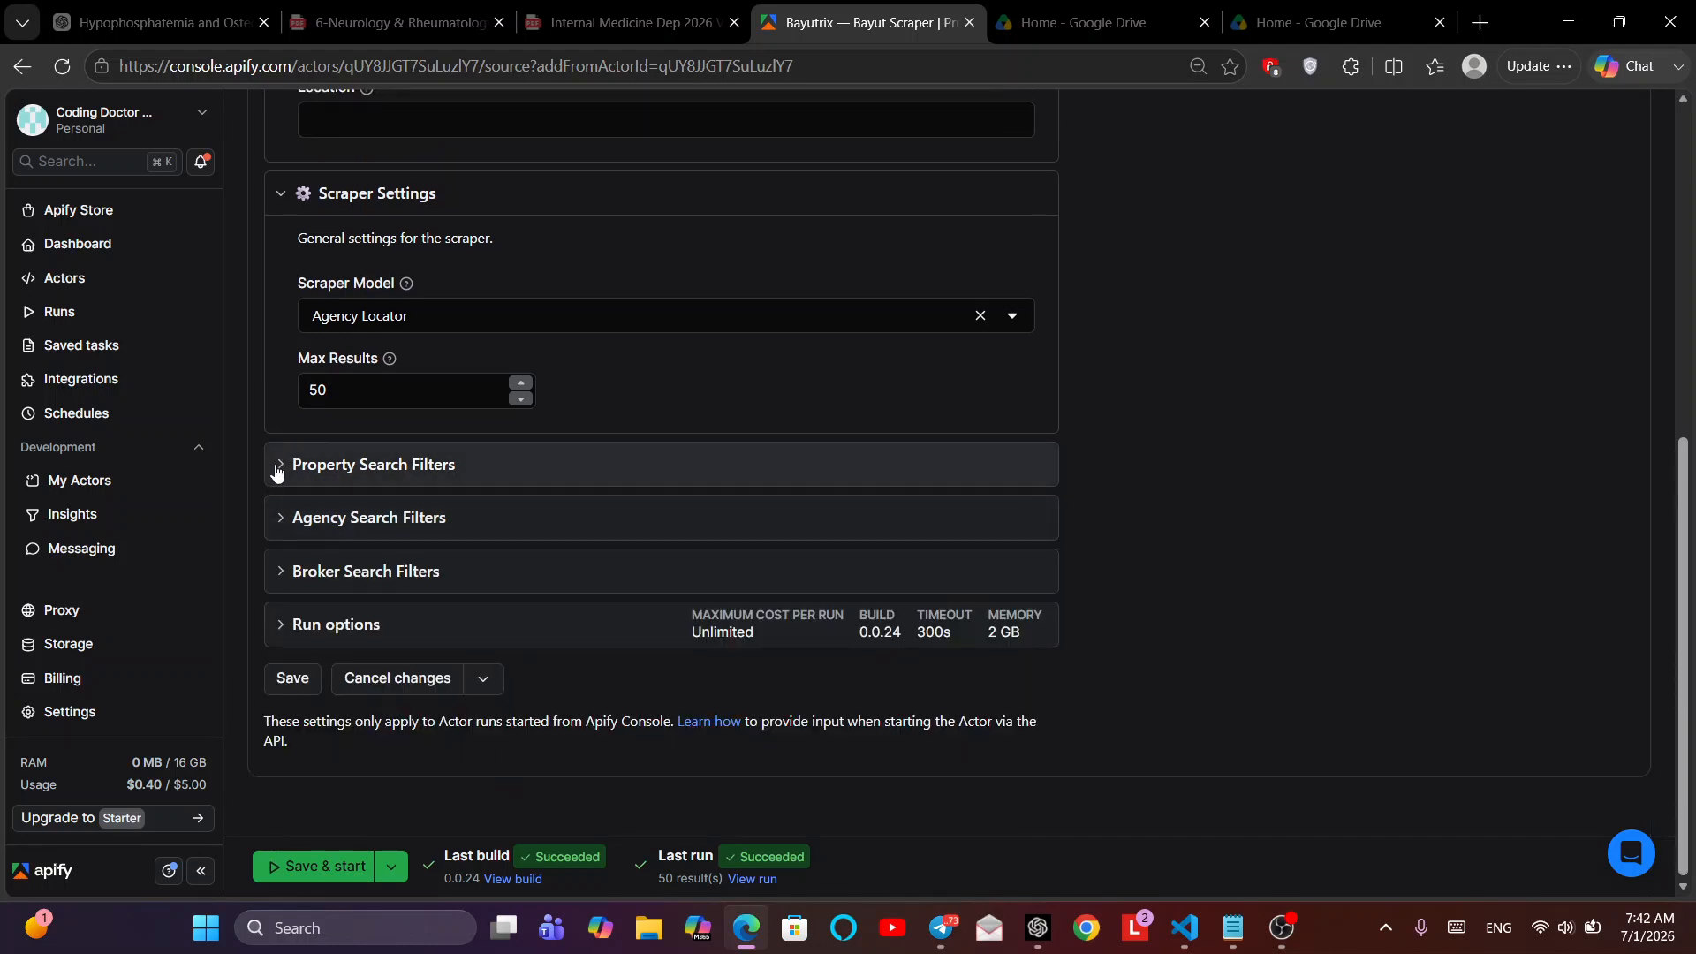
# - Expand the Property Search Filters and examine the available fields, including property URLs and agency name
pyautogui.click(277, 473)
pyautogui.click(409, 645)
pyautogui.scroll(-1, 409, 648)
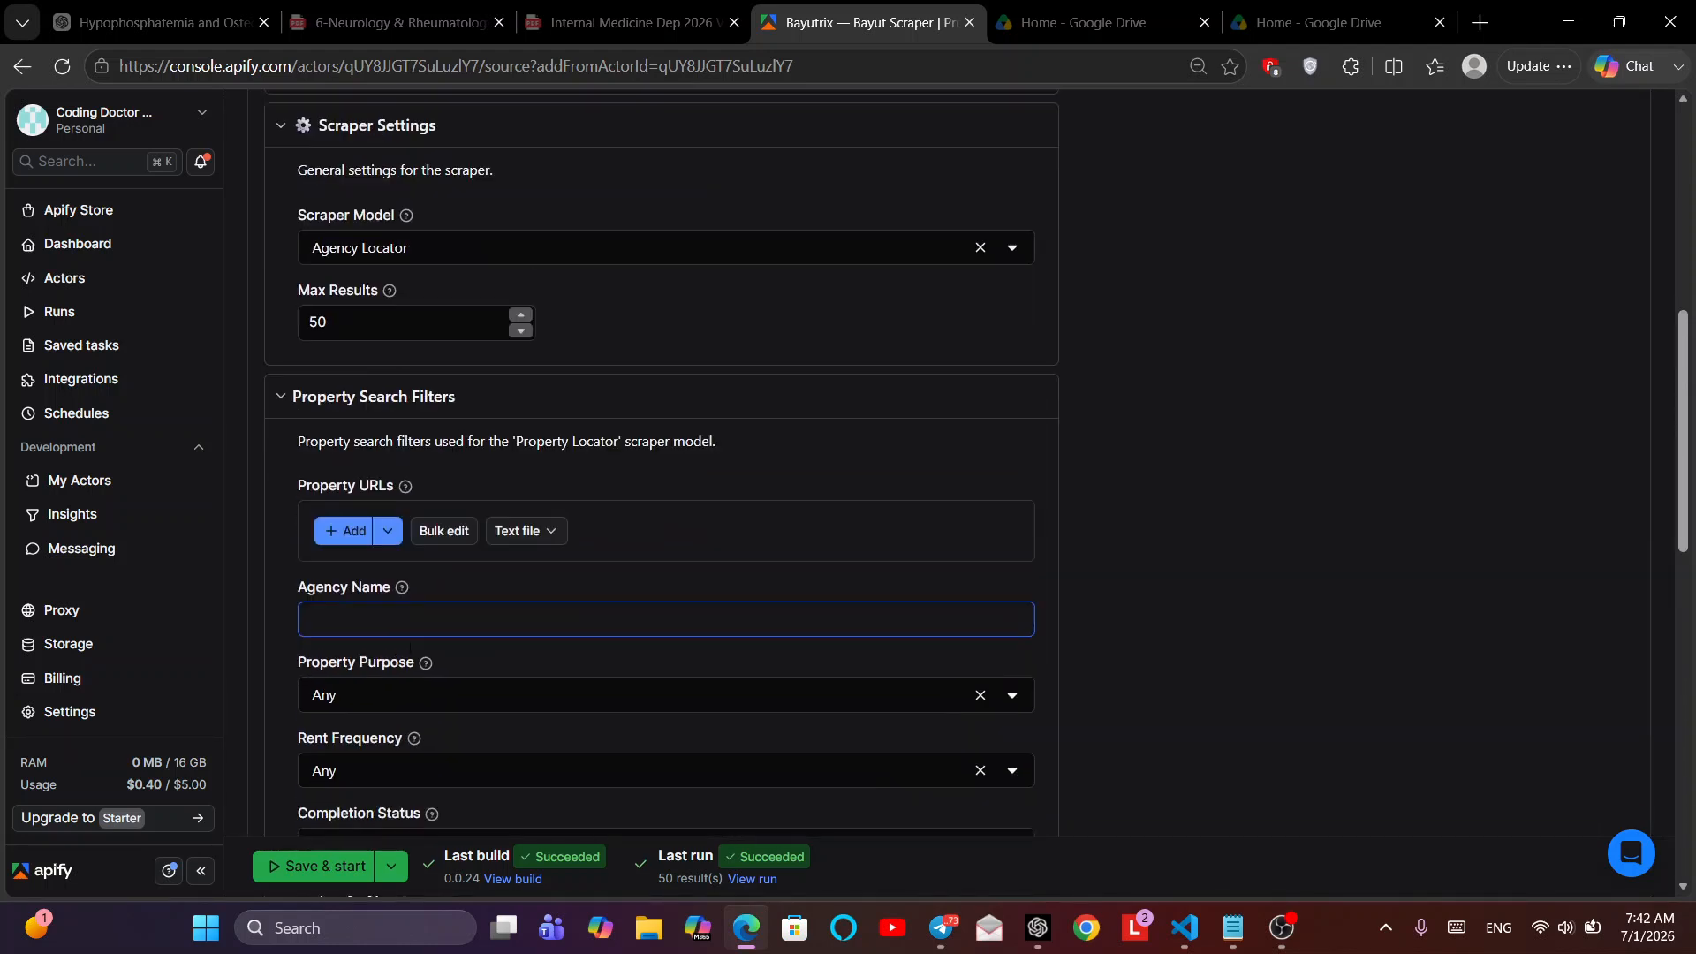
pyautogui.scroll(1, 414, 341)
pyautogui.scroll(-3, 583, 512)
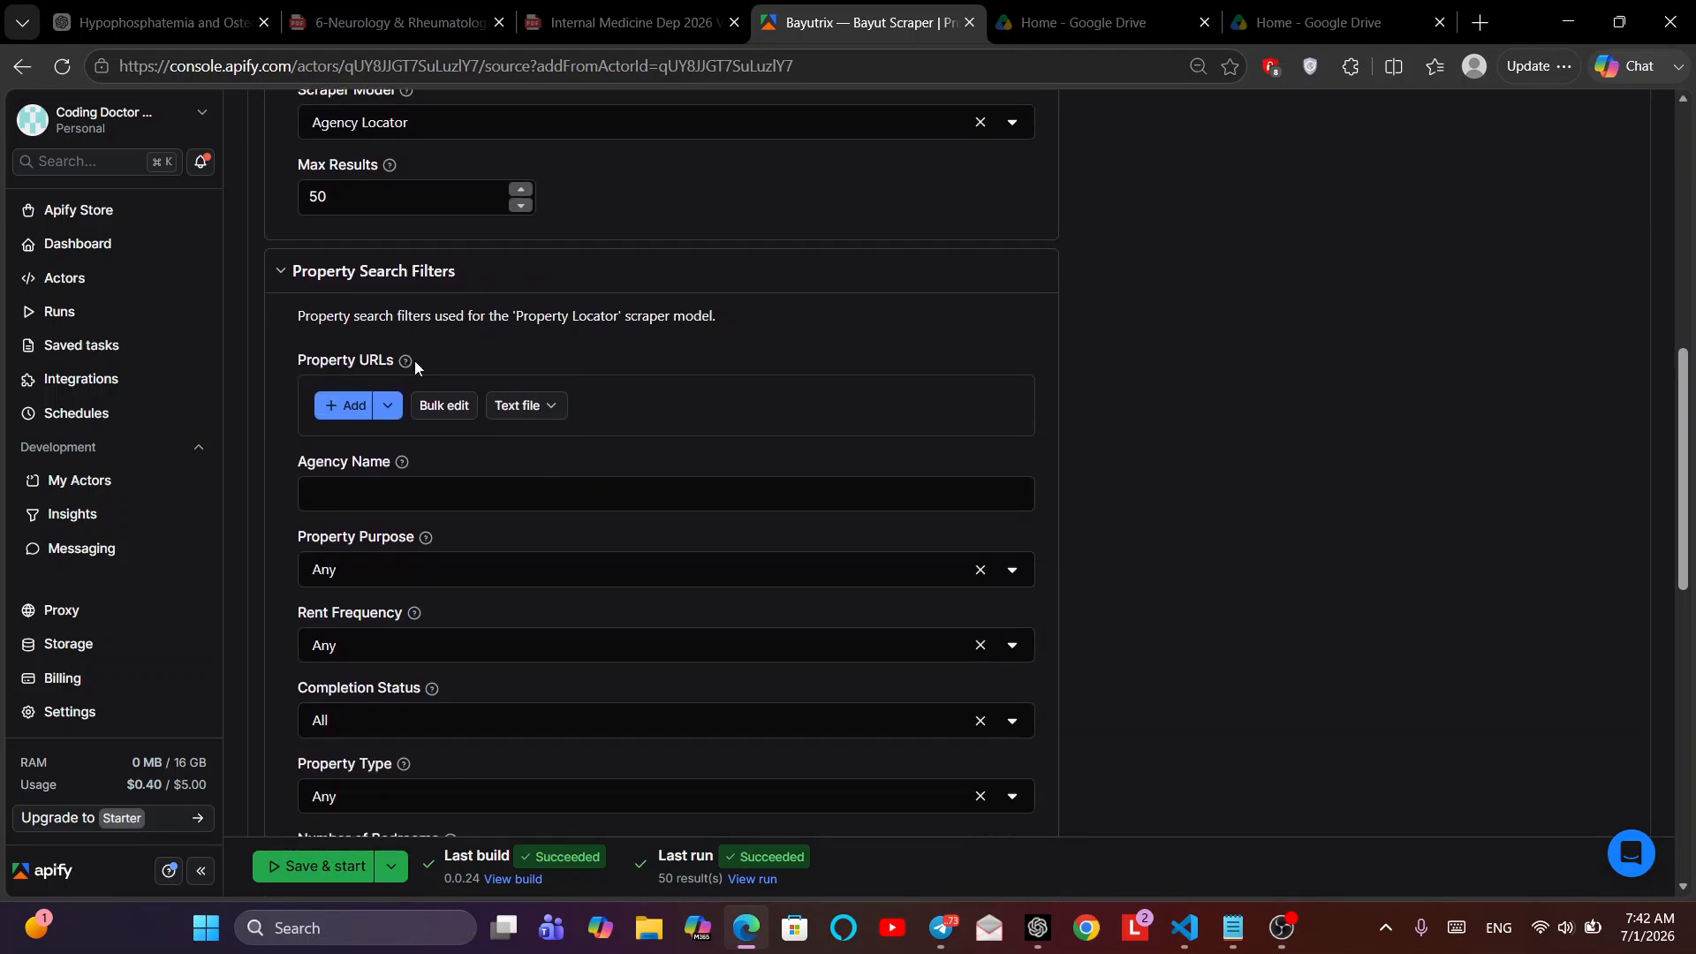
pyautogui.click(404, 492)
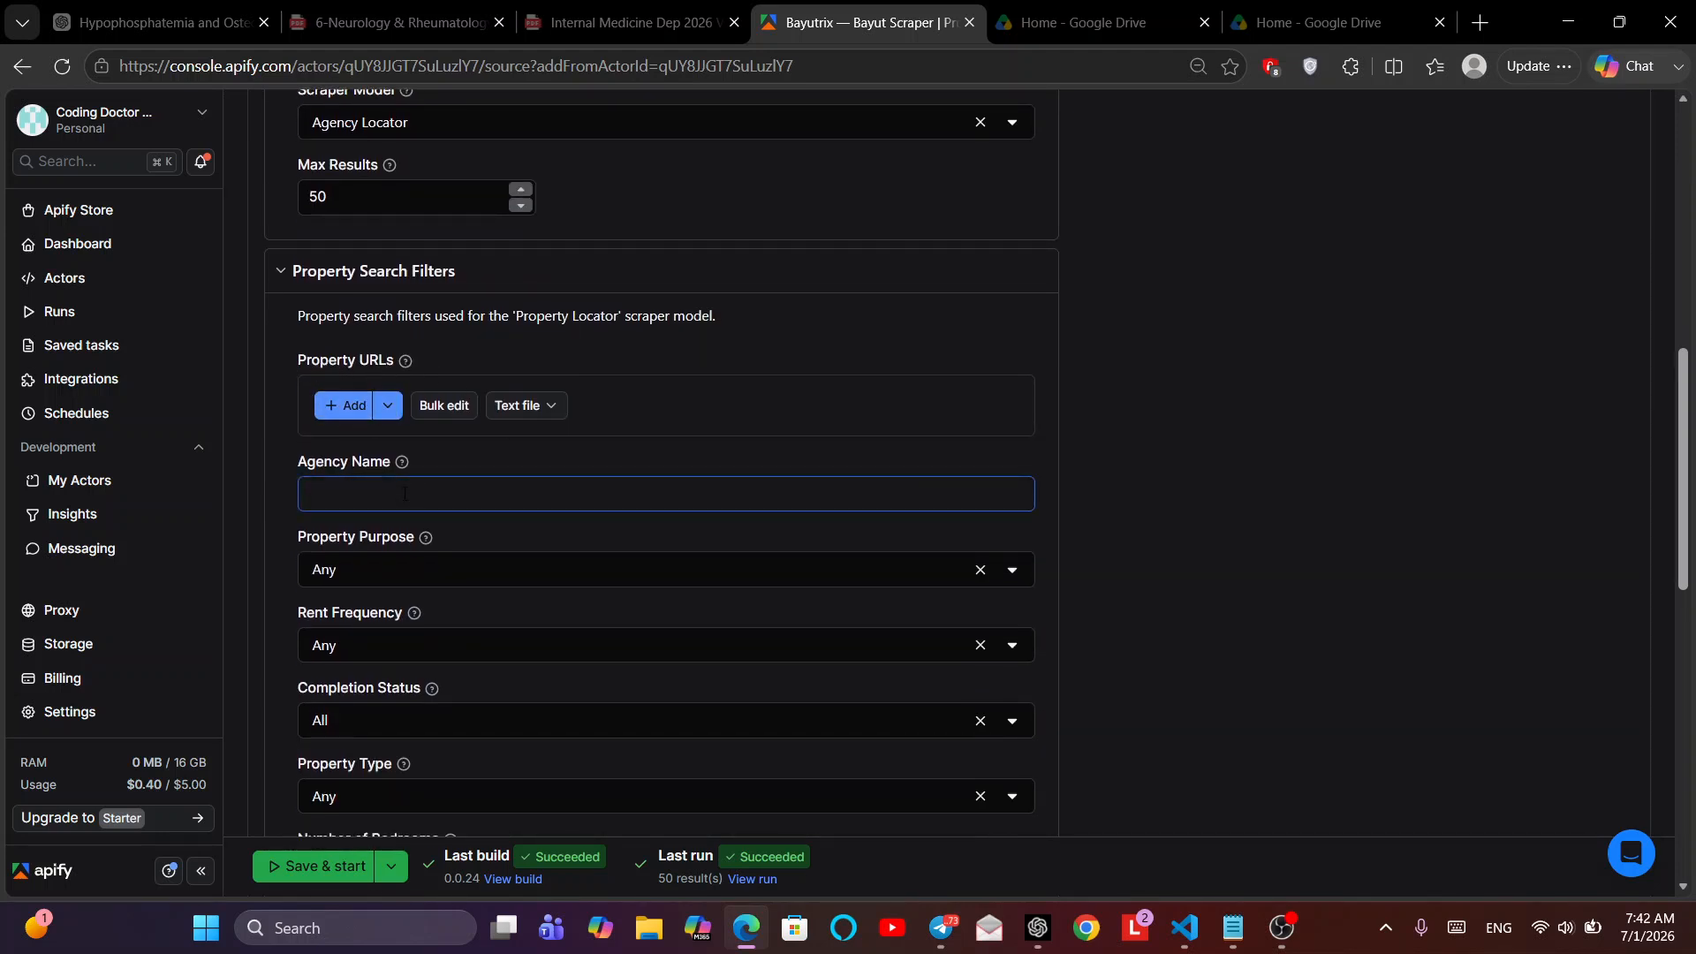
pyautogui.scroll(-3, 404, 492)
pyautogui.click(367, 310)
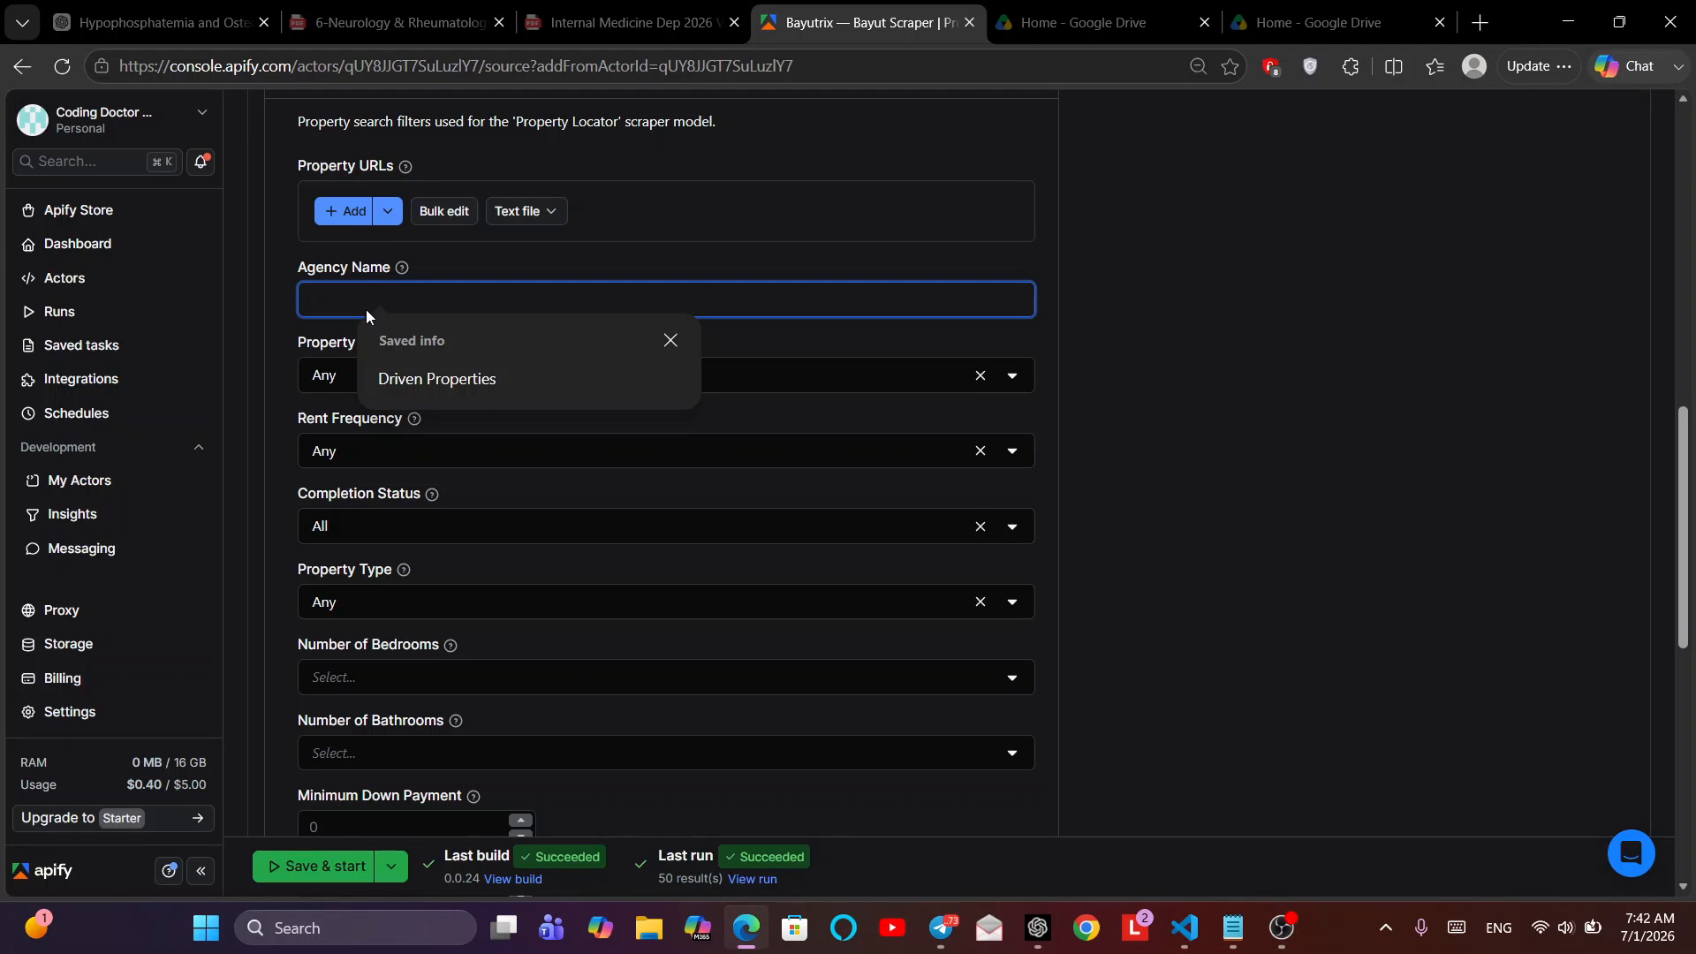
pyautogui.scroll(2, 655, 299)
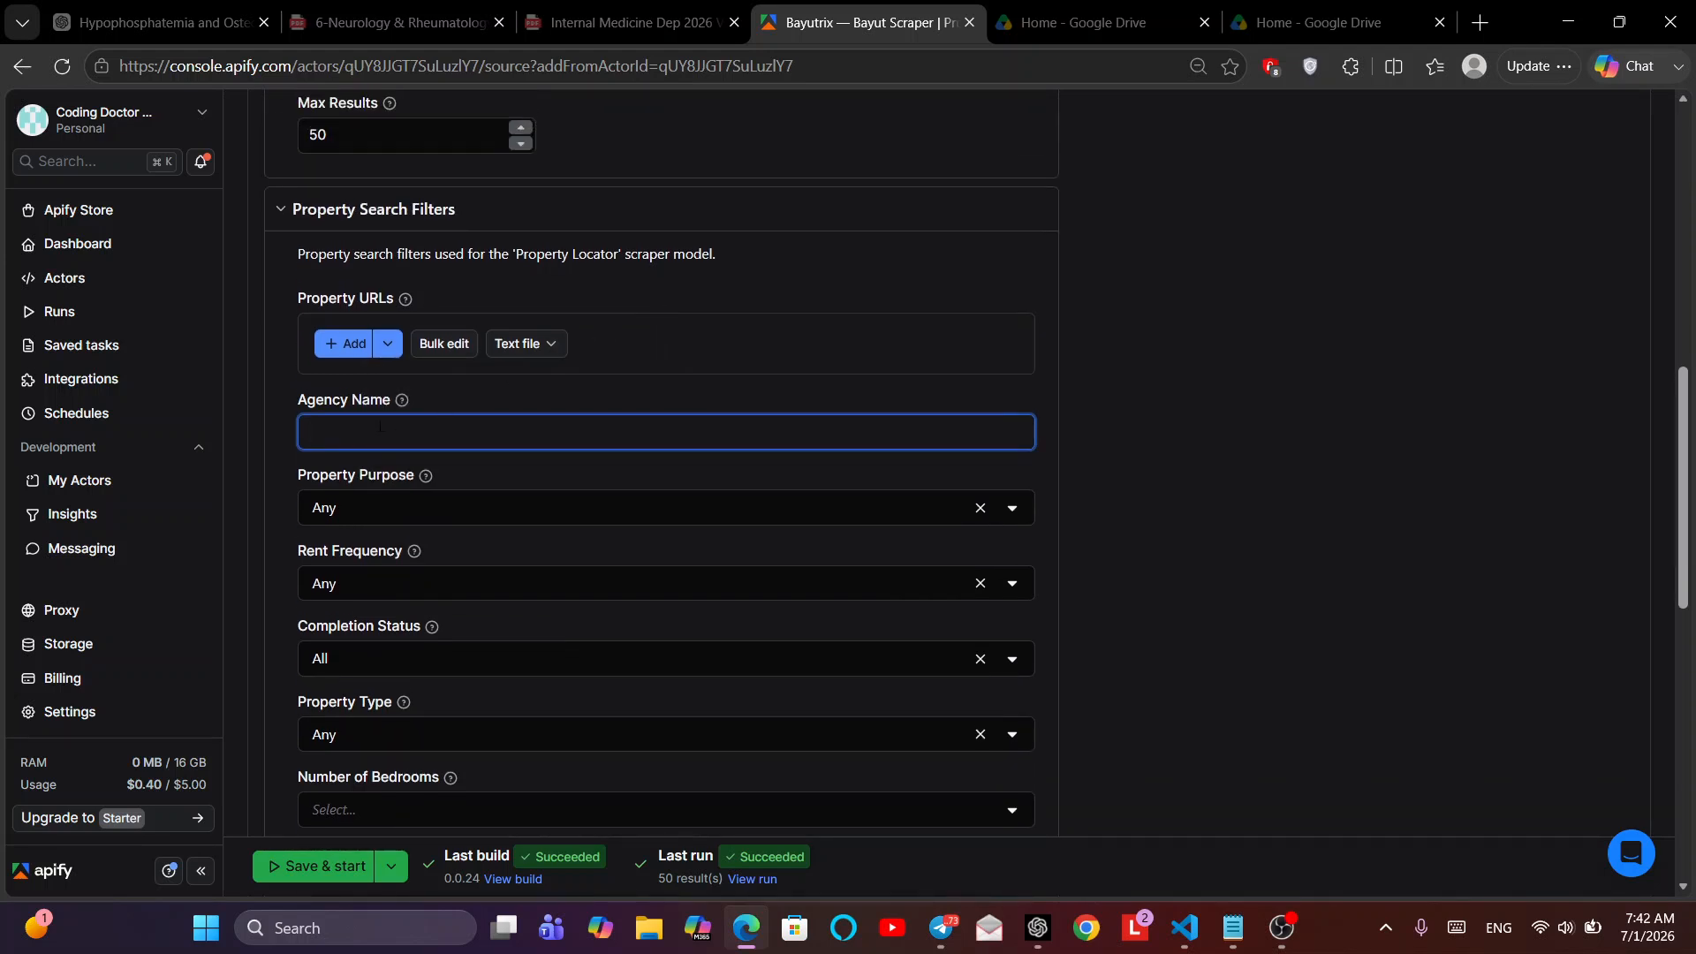
pyautogui.scroll(-3, 379, 428)
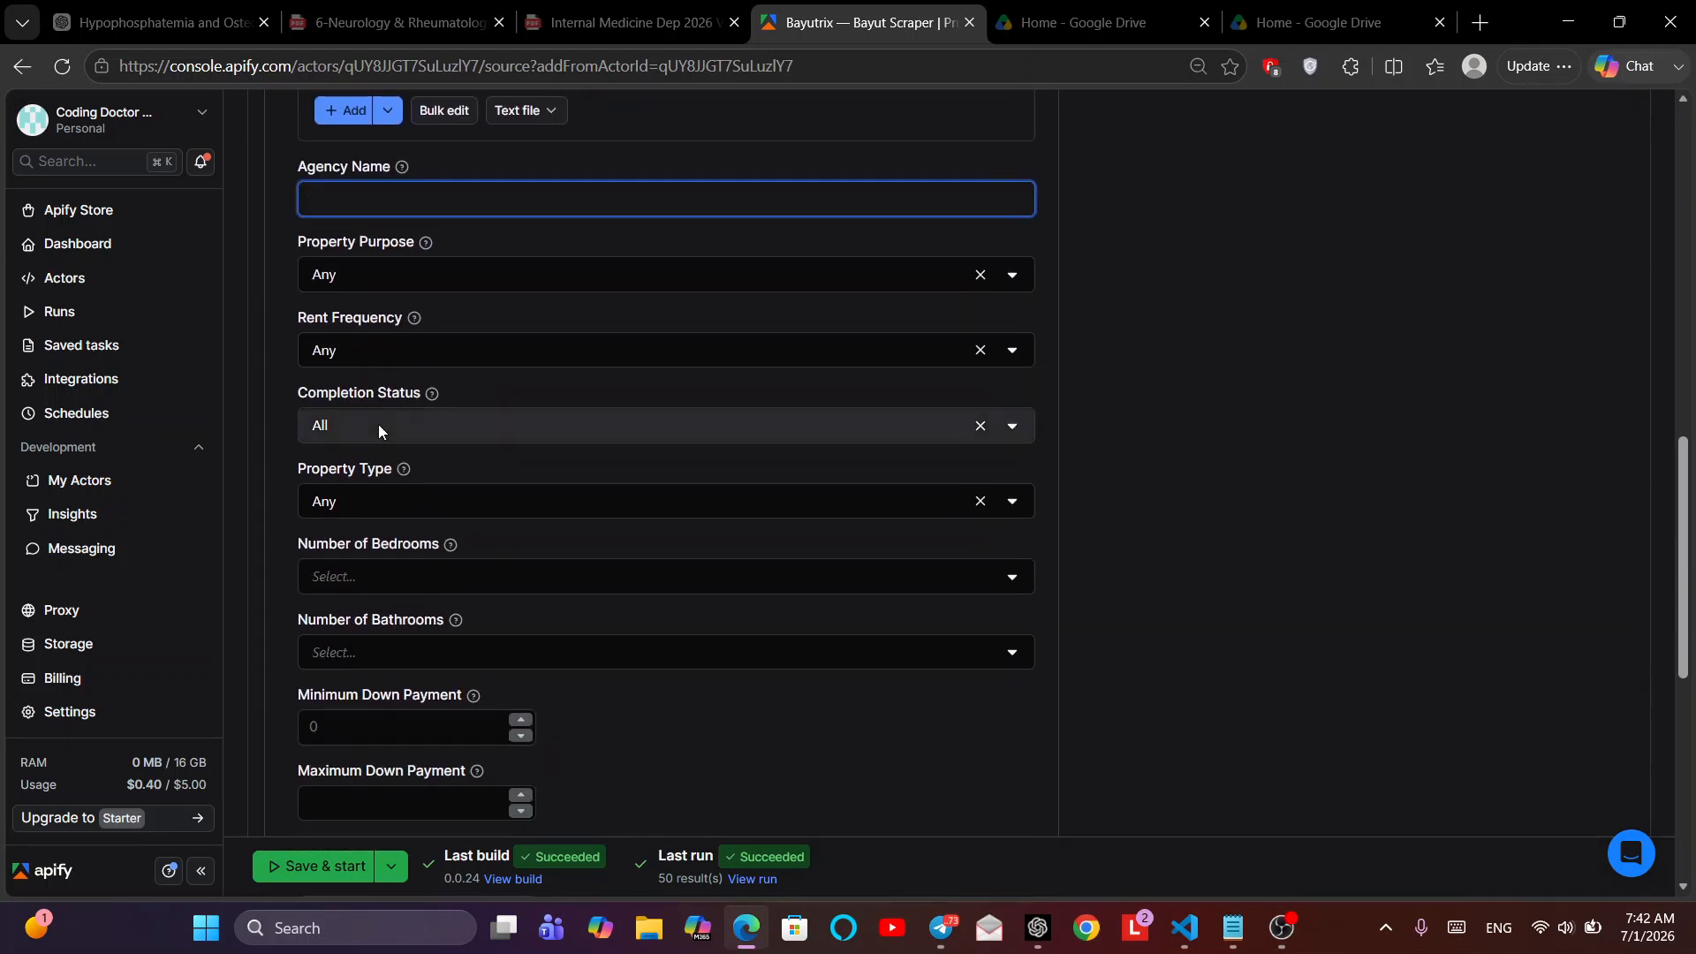
# - Review the available options for Property Purpose, Rent Frequency and Completion Status in the Property Search Filters
pyautogui.click(392, 272)
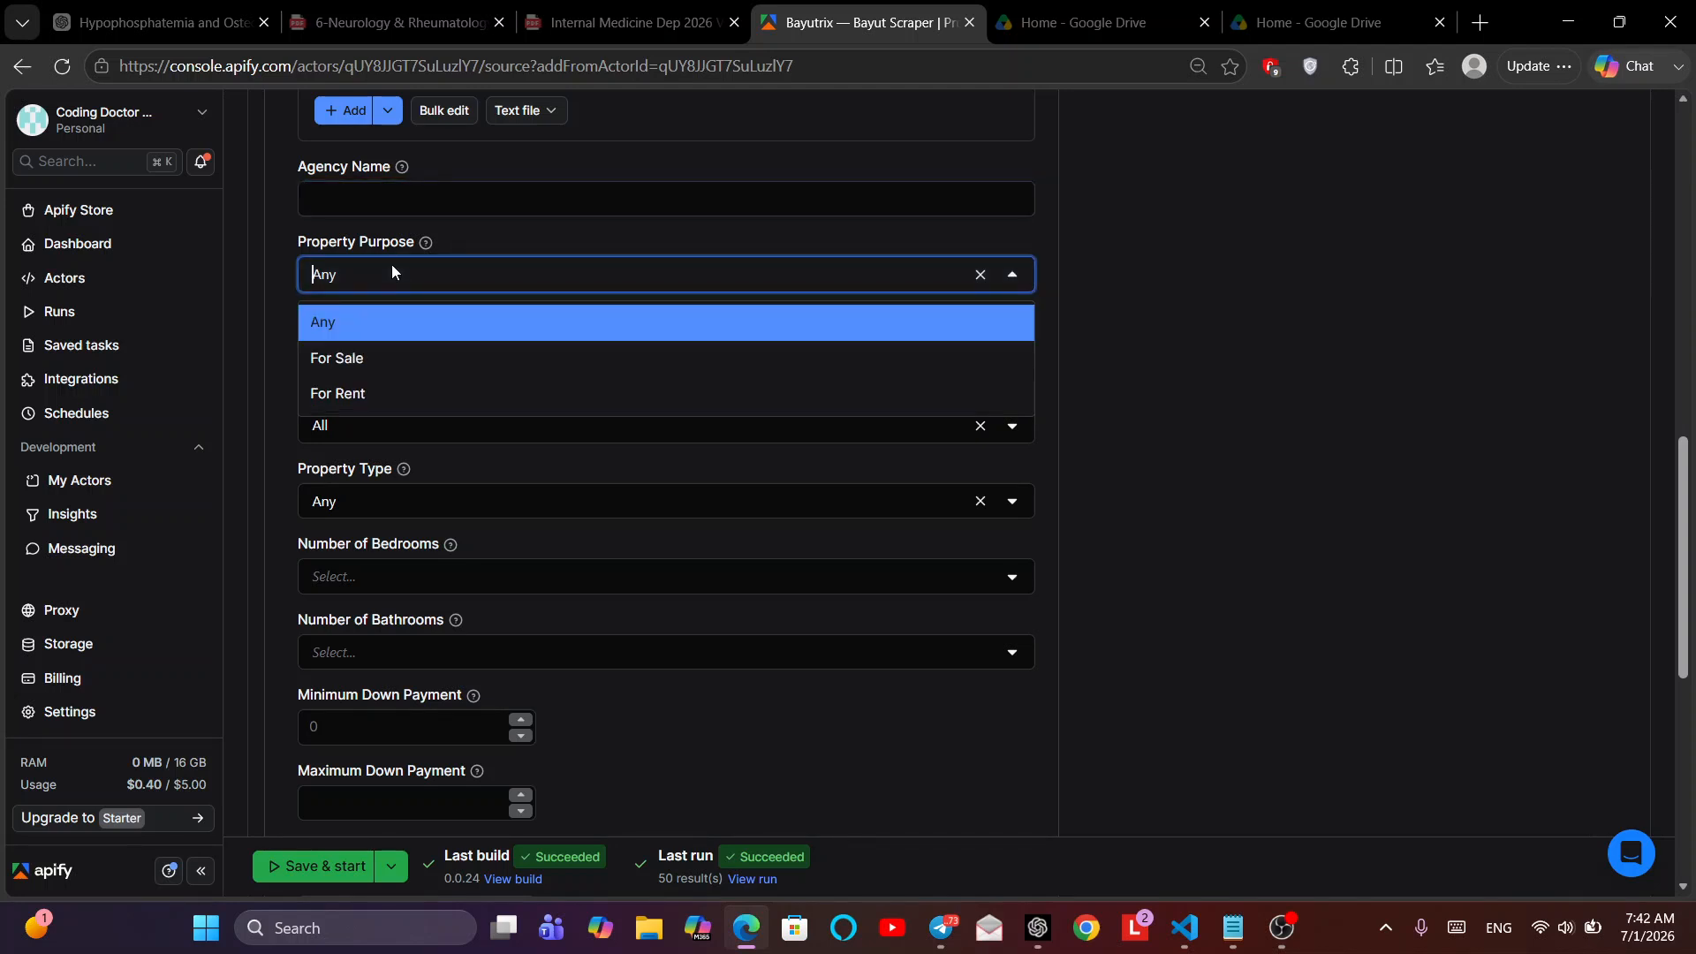
pyautogui.click(360, 277)
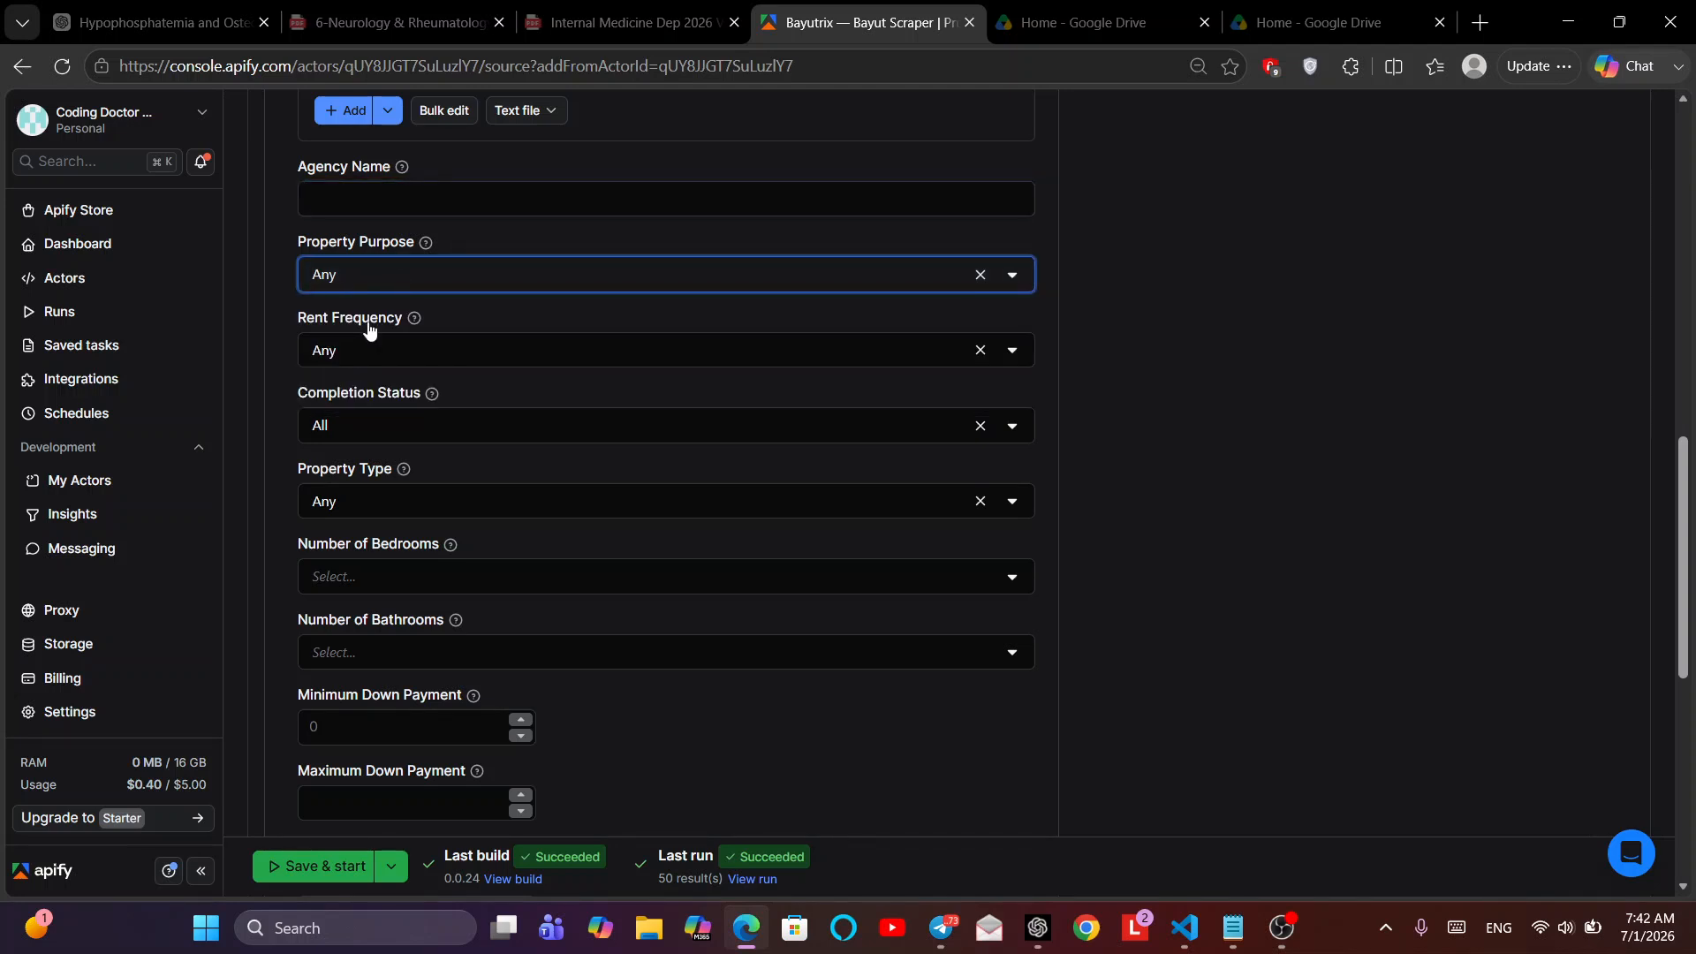
pyautogui.click(357, 353)
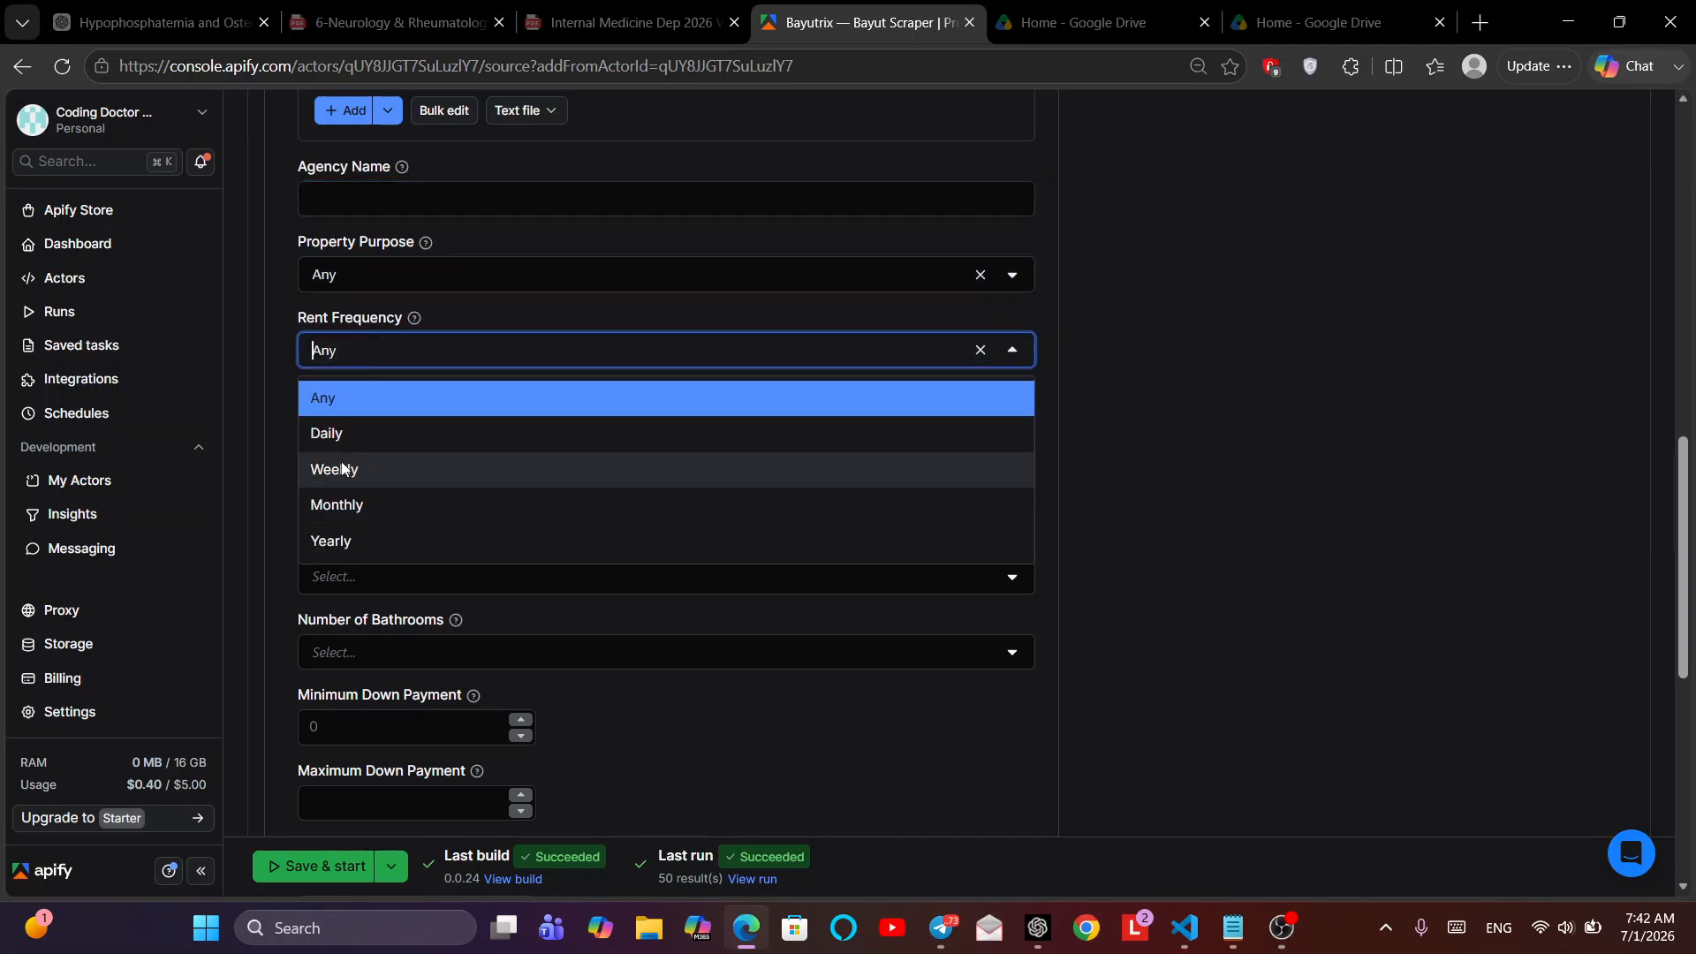
pyautogui.click(268, 352)
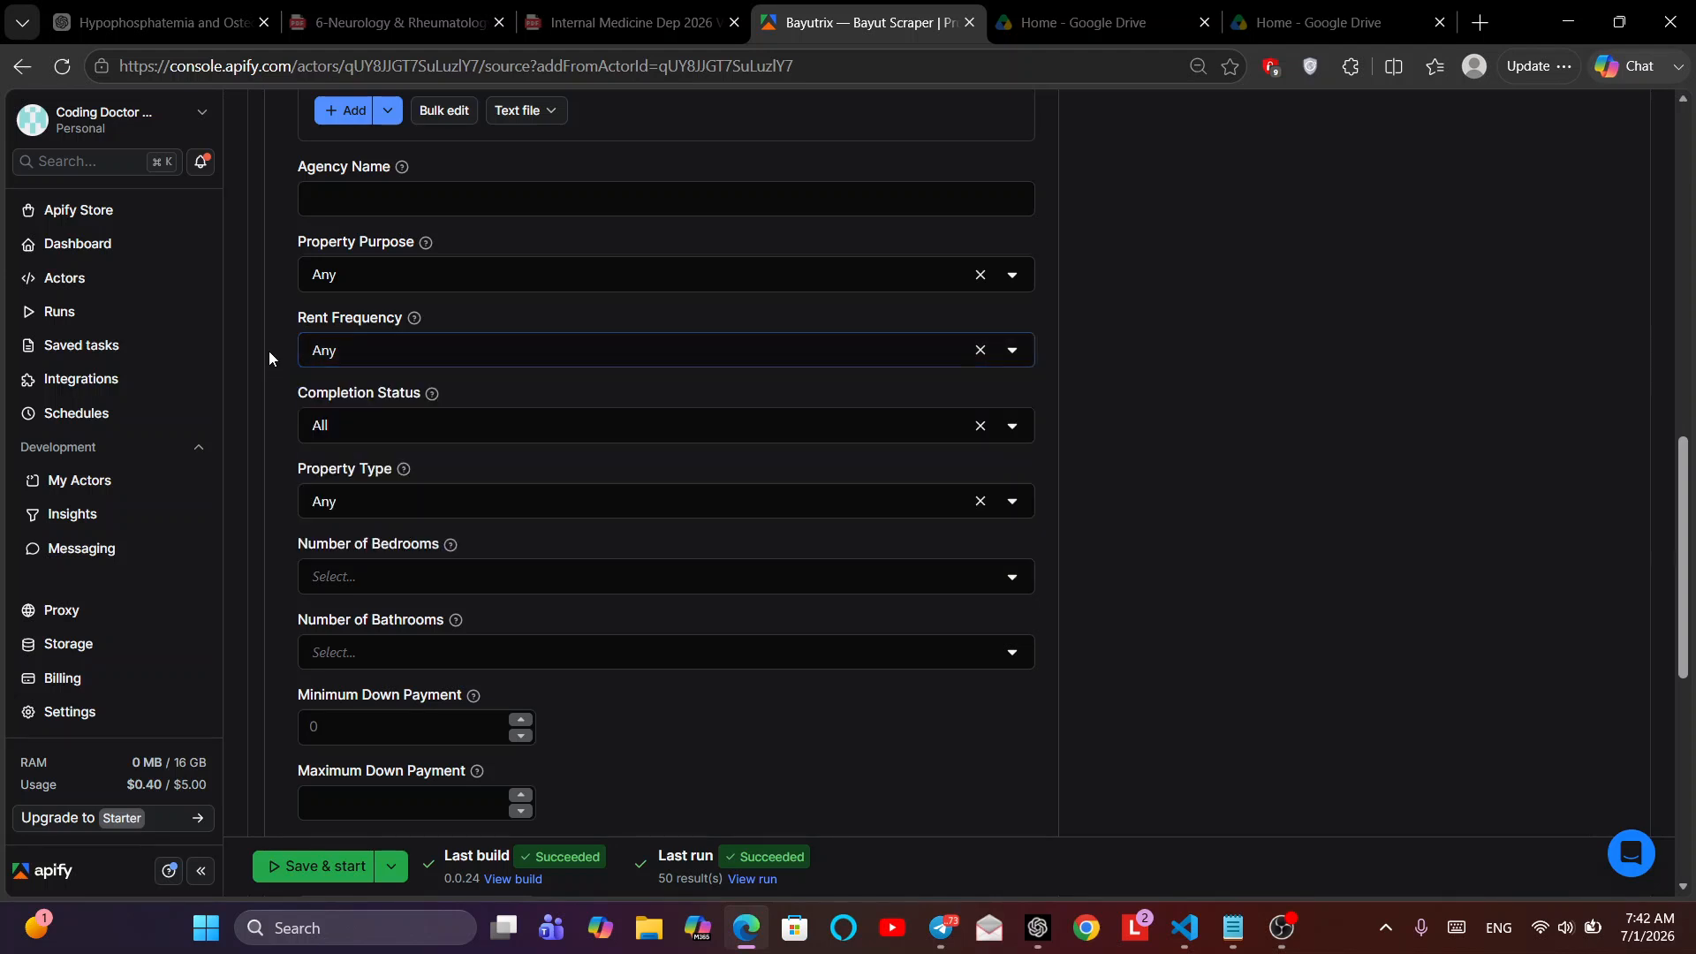
pyautogui.scroll(-1, 300, 415)
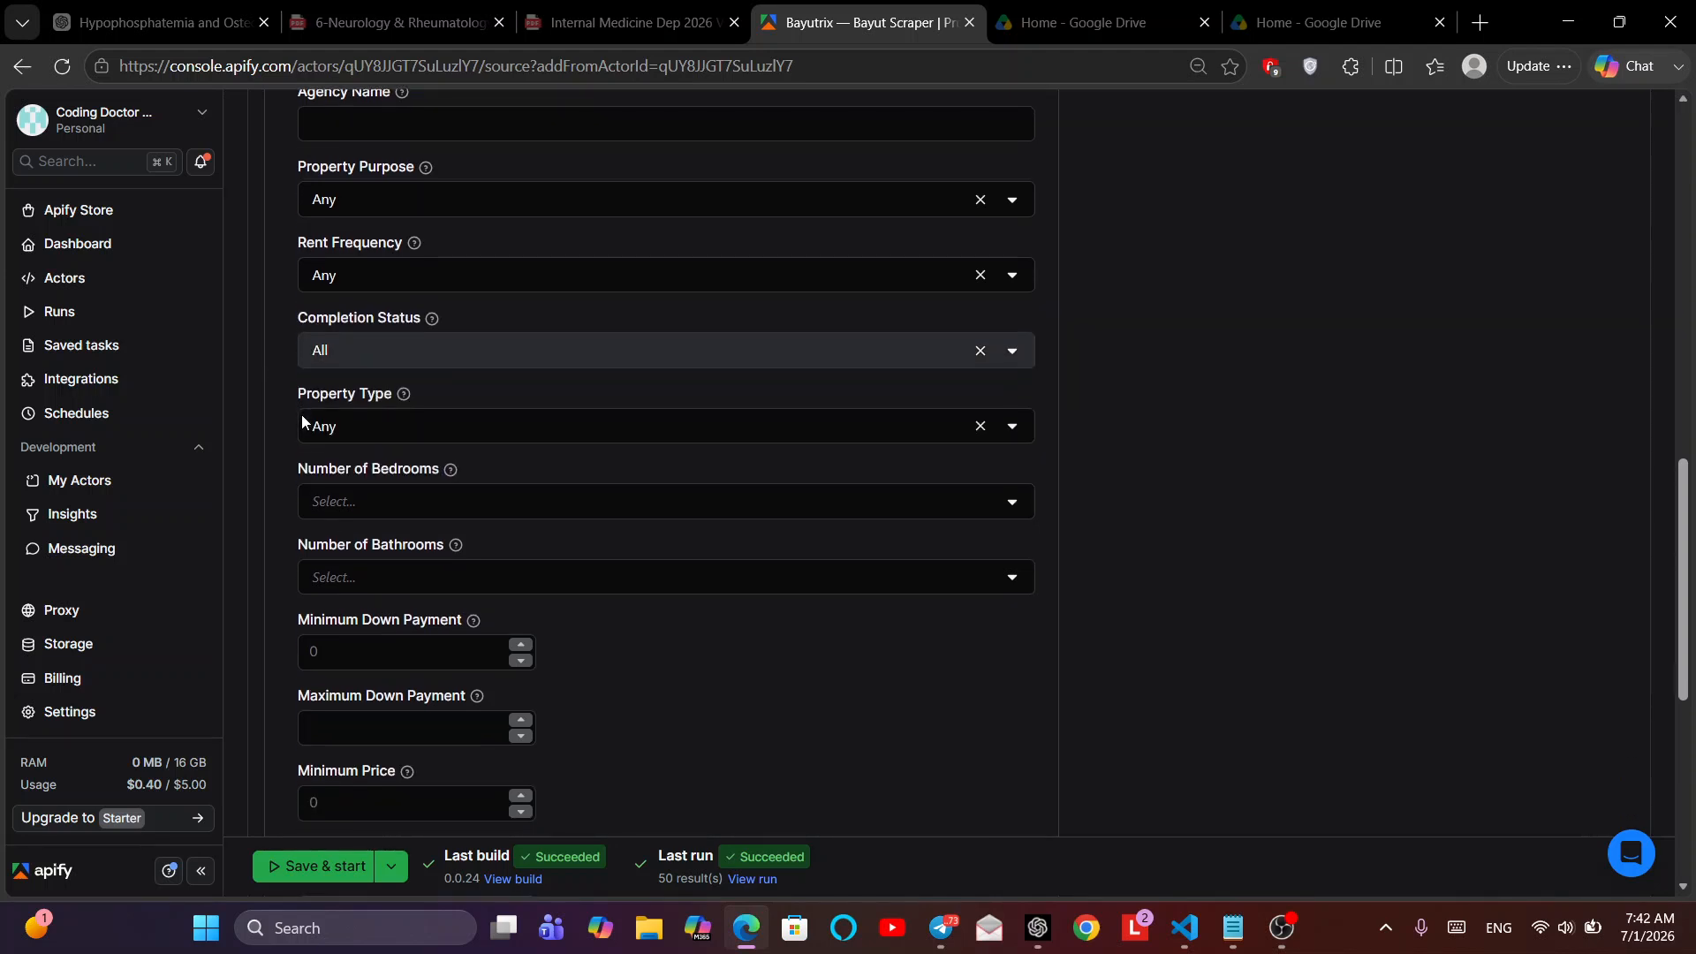
pyautogui.click(342, 342)
pyautogui.click(279, 374)
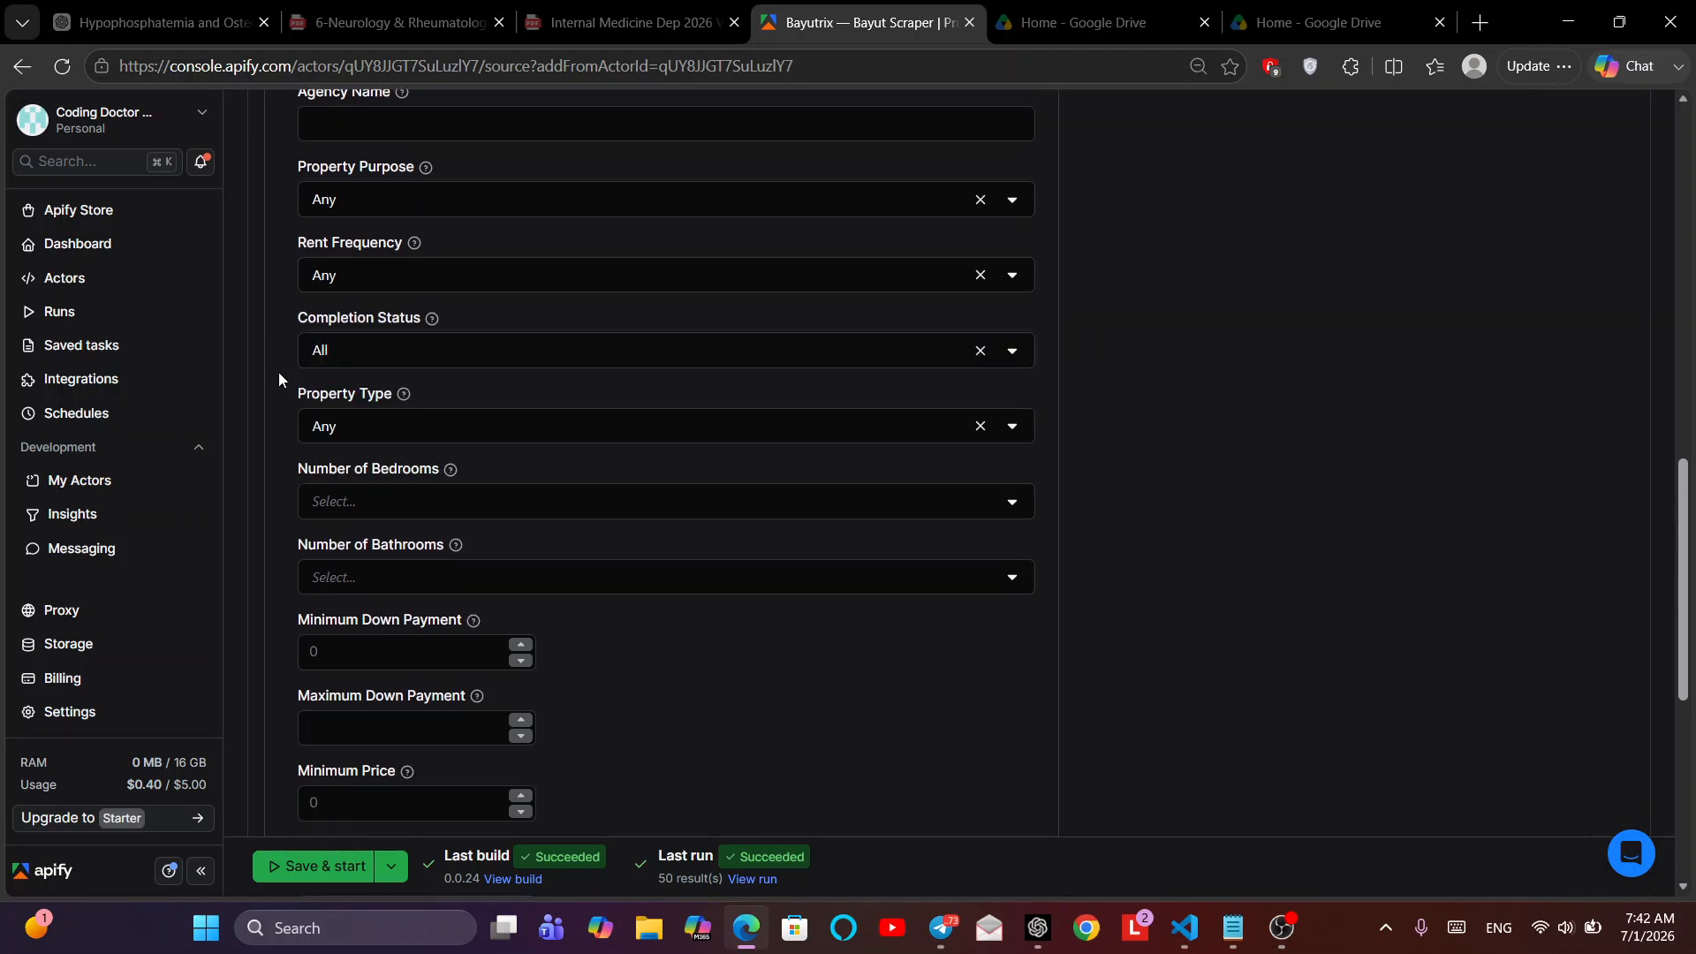
# - Look through the full list of residential and commercial Property Type options without changing the selection
pyautogui.scroll(-1, 278, 373)
pyautogui.click(352, 334)
pyautogui.scroll(-8, 406, 512)
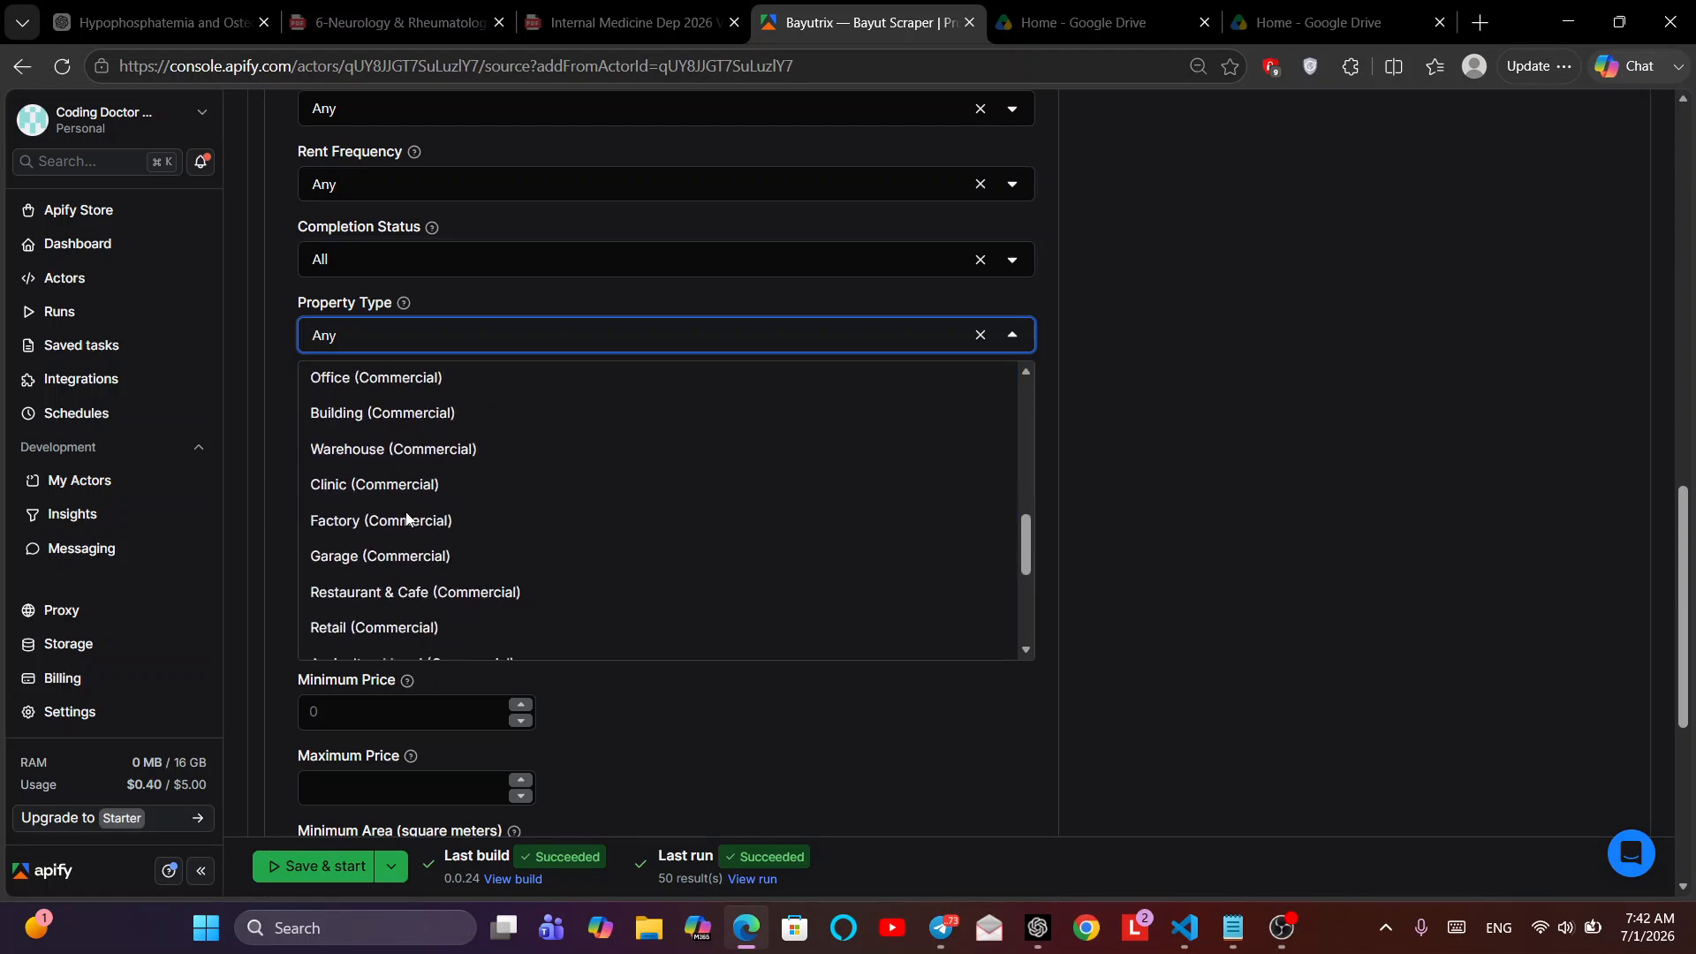
pyautogui.scroll(8, 407, 512)
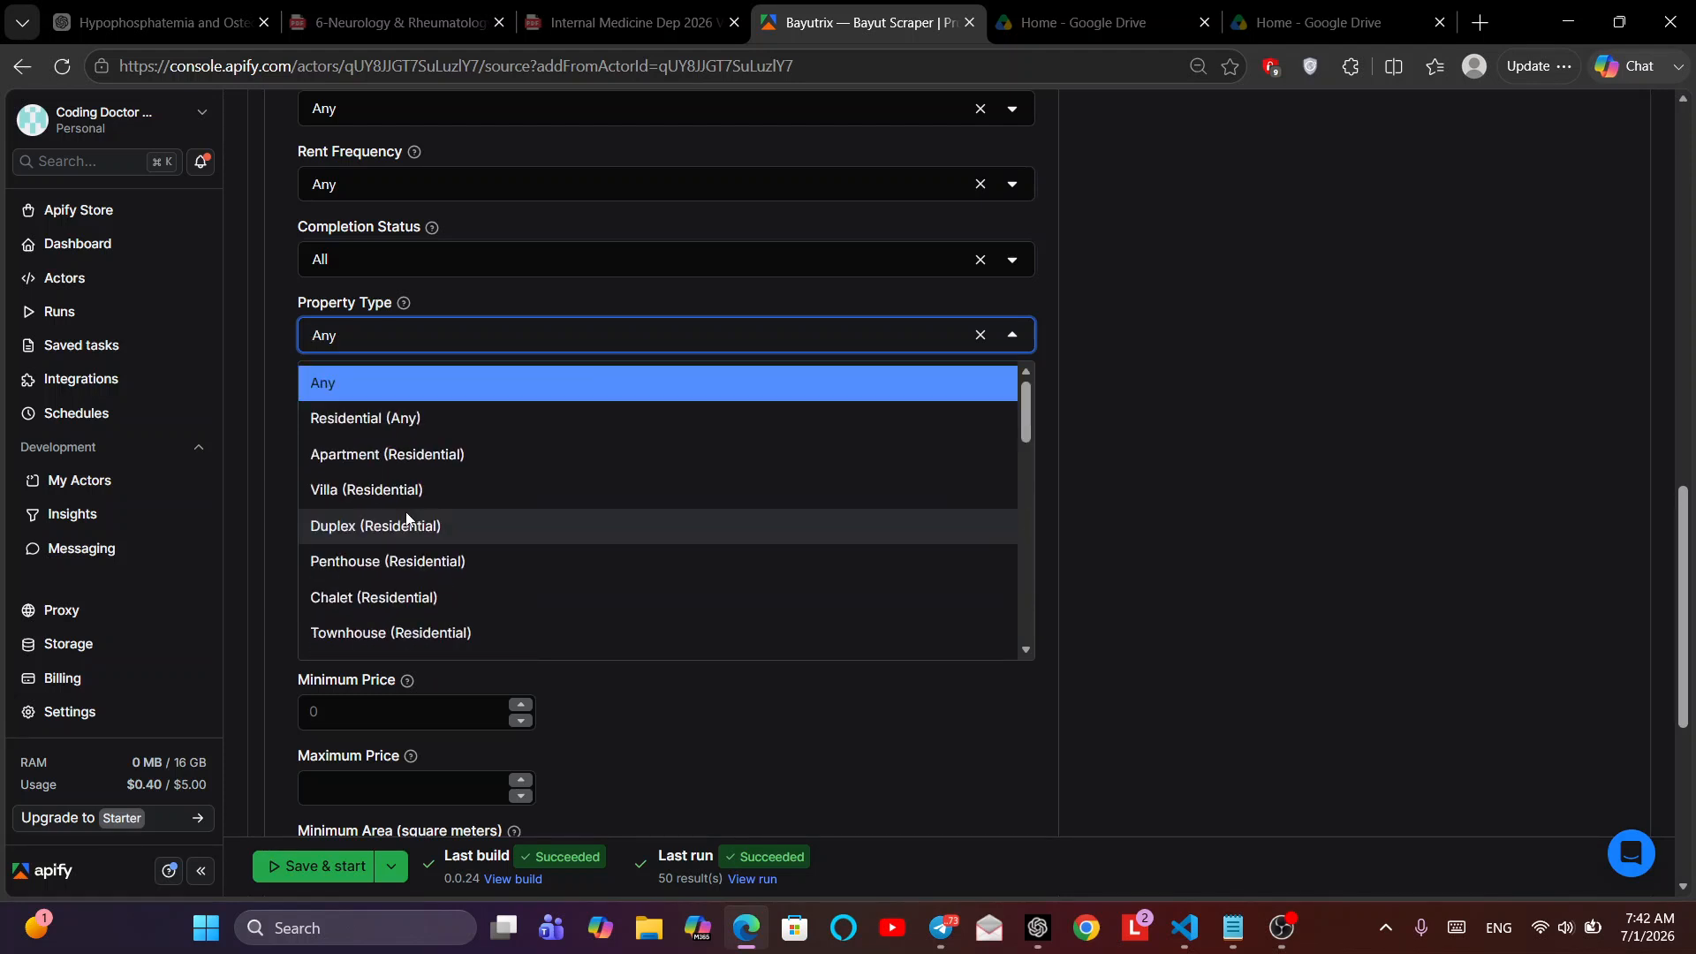
pyautogui.click(283, 371)
# - Examine the bedroom, bathroom, down payment, price and area filters, and collapse the Property Search Filters
pyautogui.scroll(-1, 283, 371)
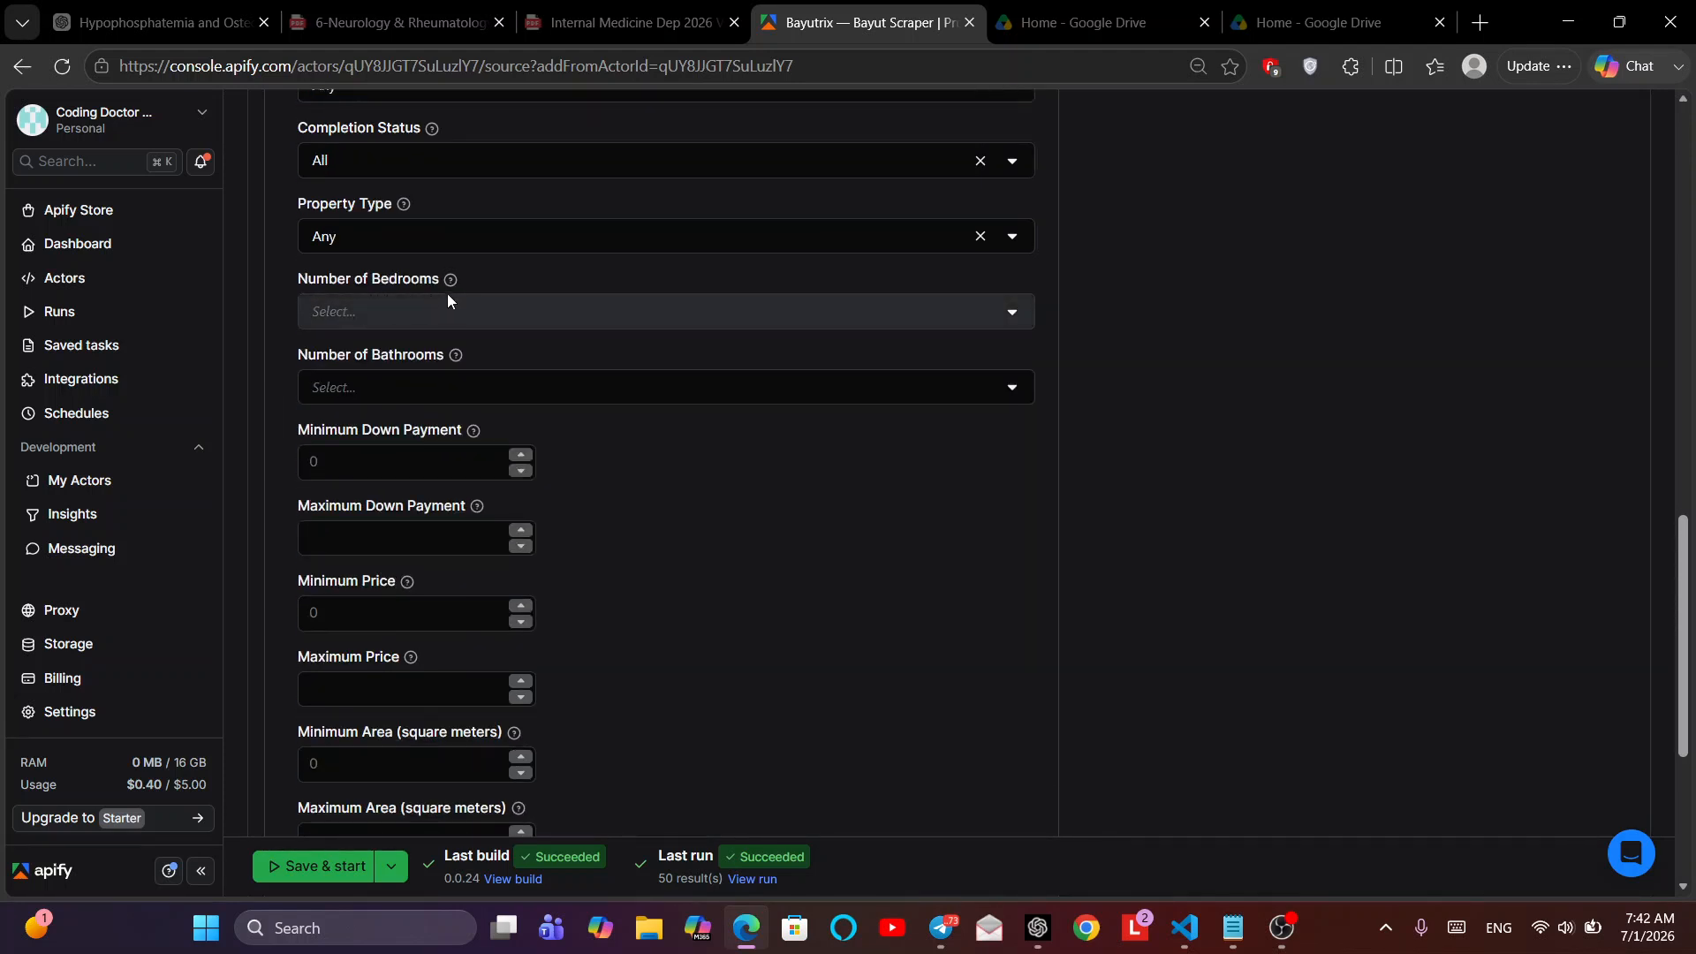
pyautogui.click(404, 314)
pyautogui.click(404, 315)
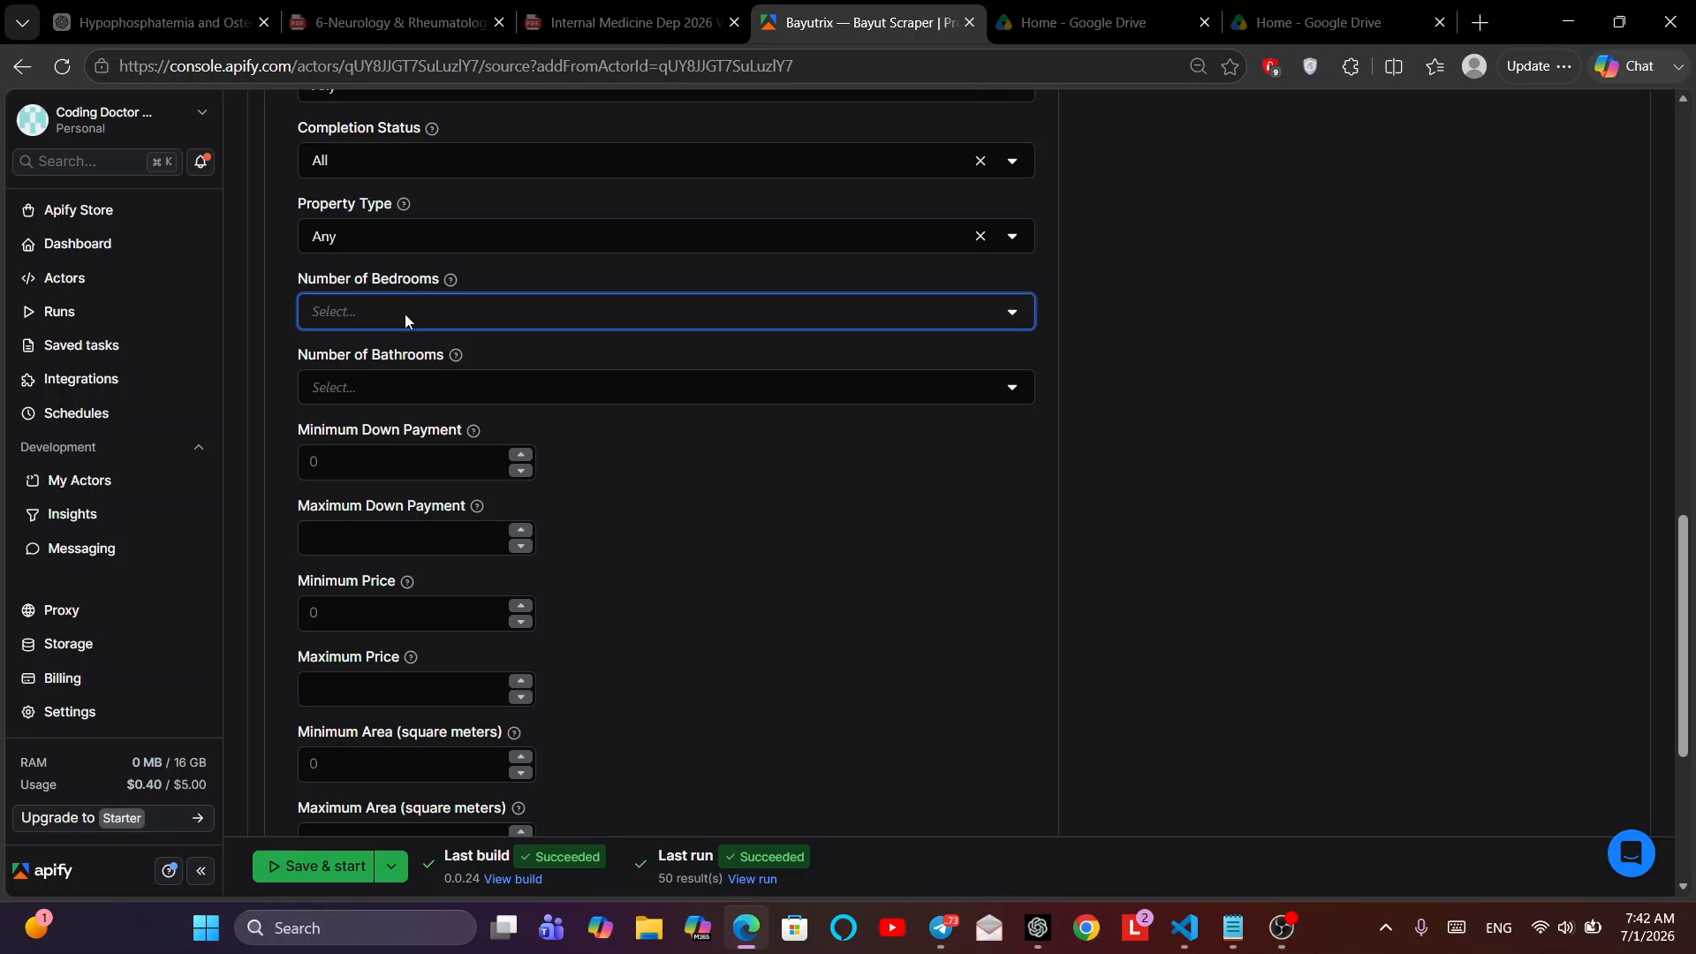
pyautogui.click(383, 394)
pyautogui.scroll(-1, 352, 461)
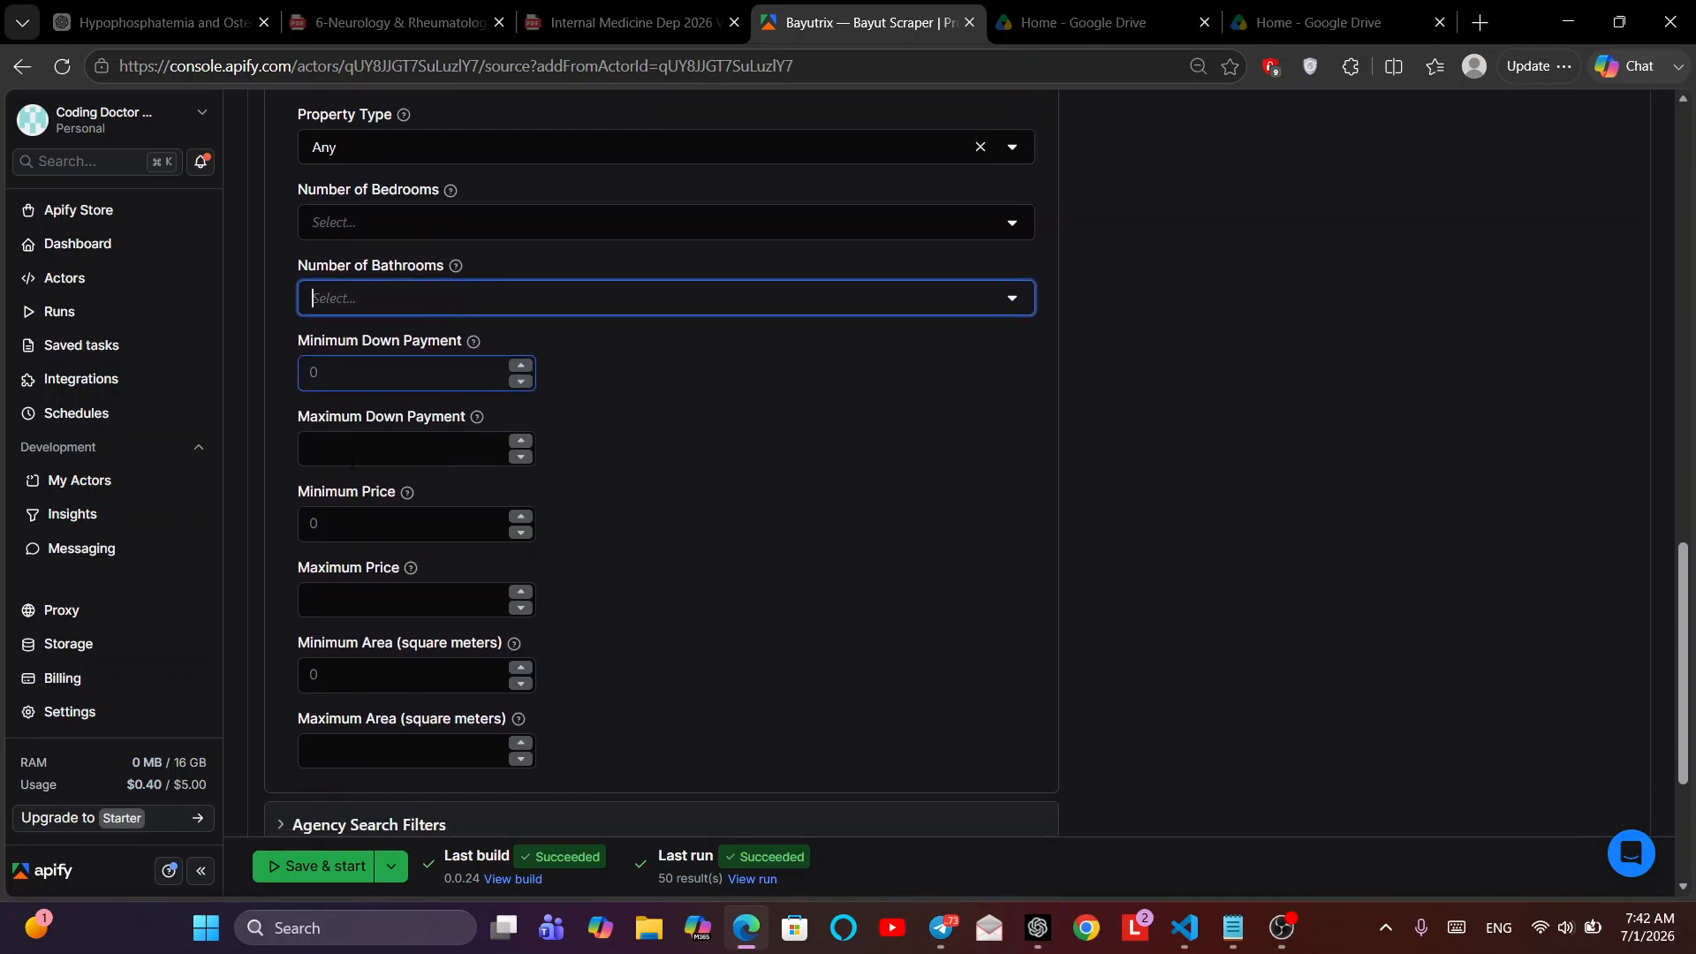
pyautogui.scroll(-2, 424, 530)
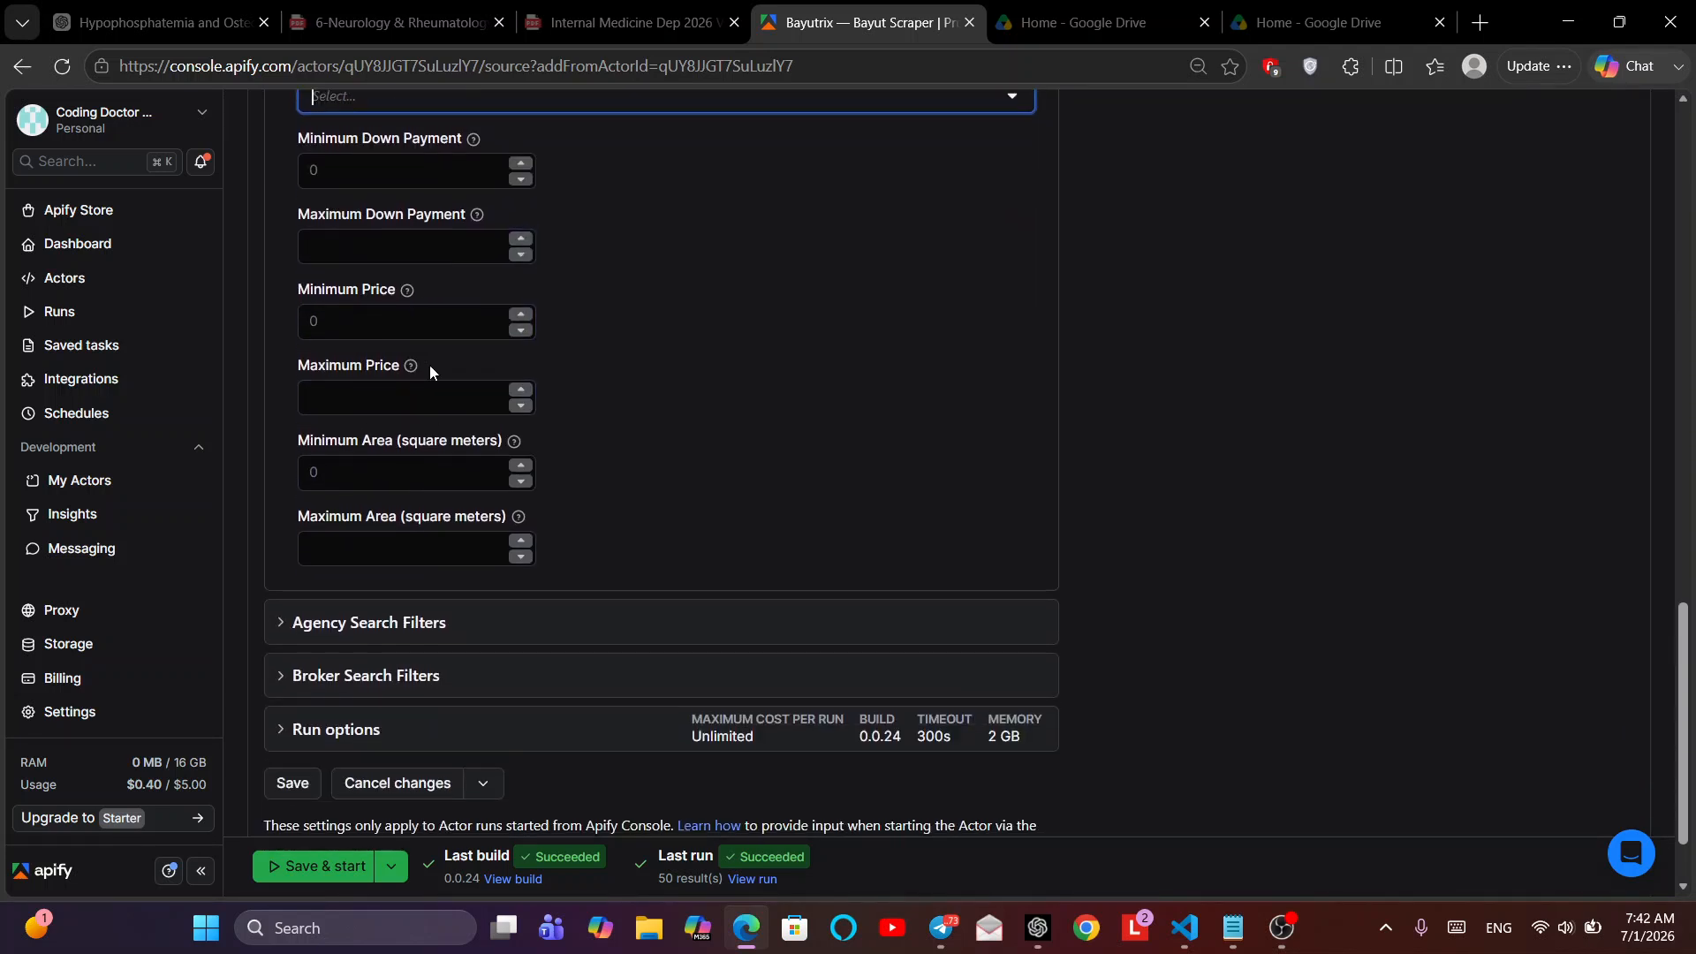
pyautogui.scroll(3, 386, 451)
pyautogui.scroll(6, 385, 449)
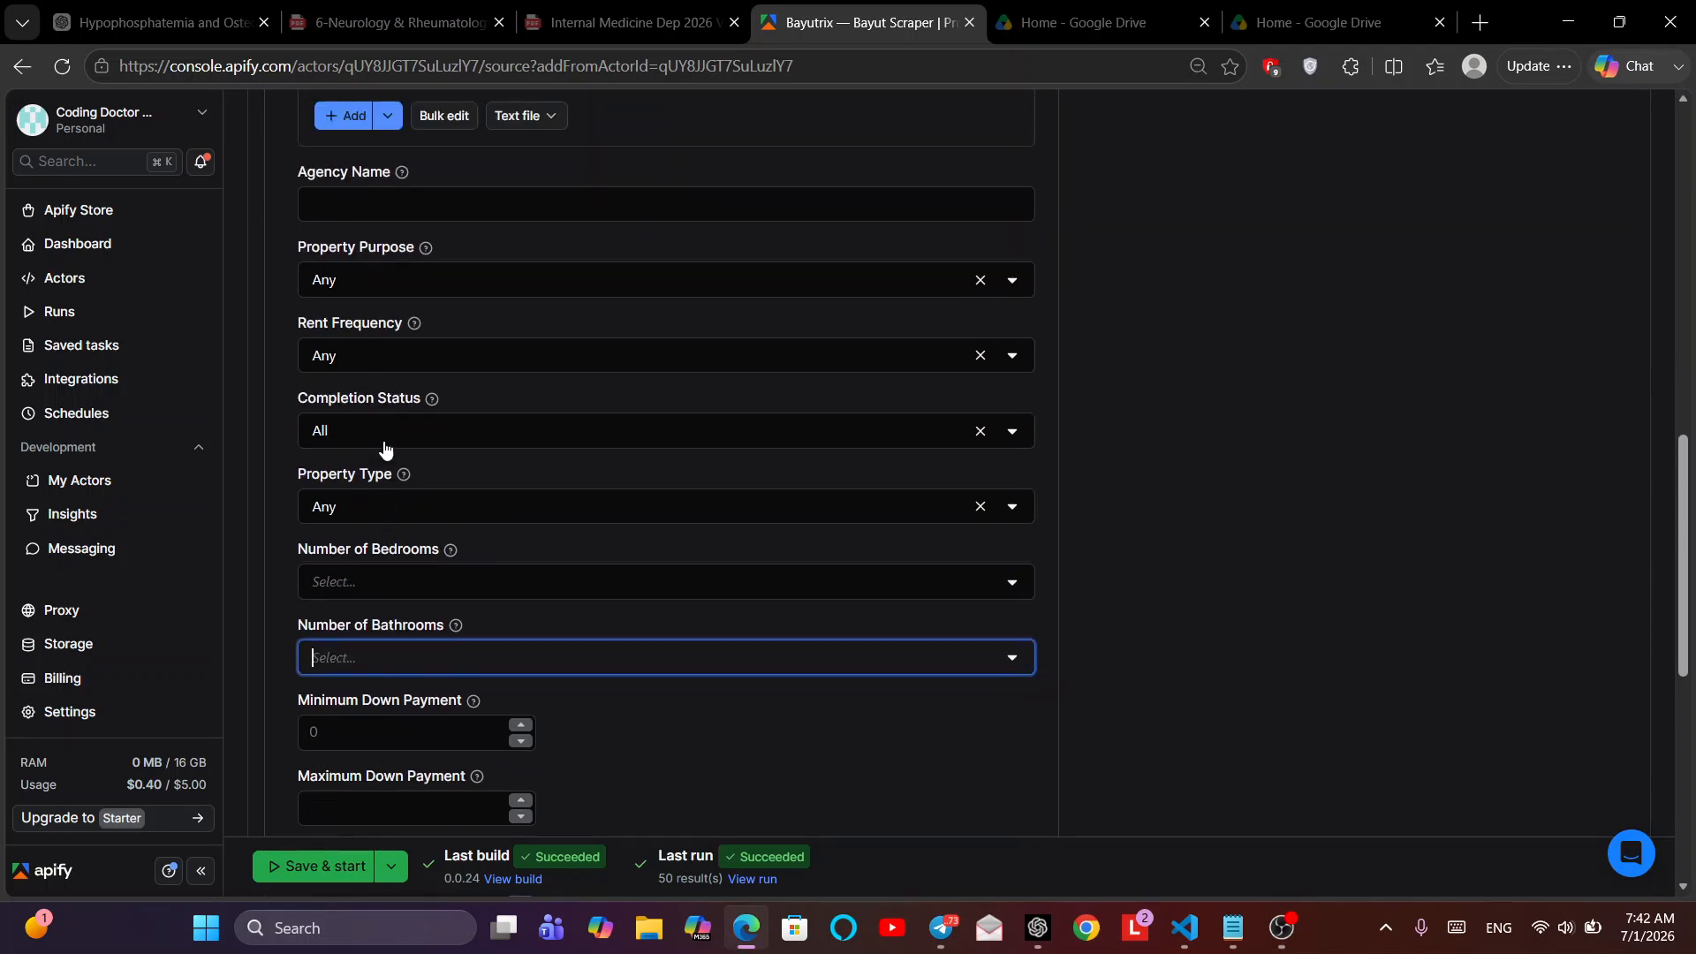
pyautogui.click(313, 258)
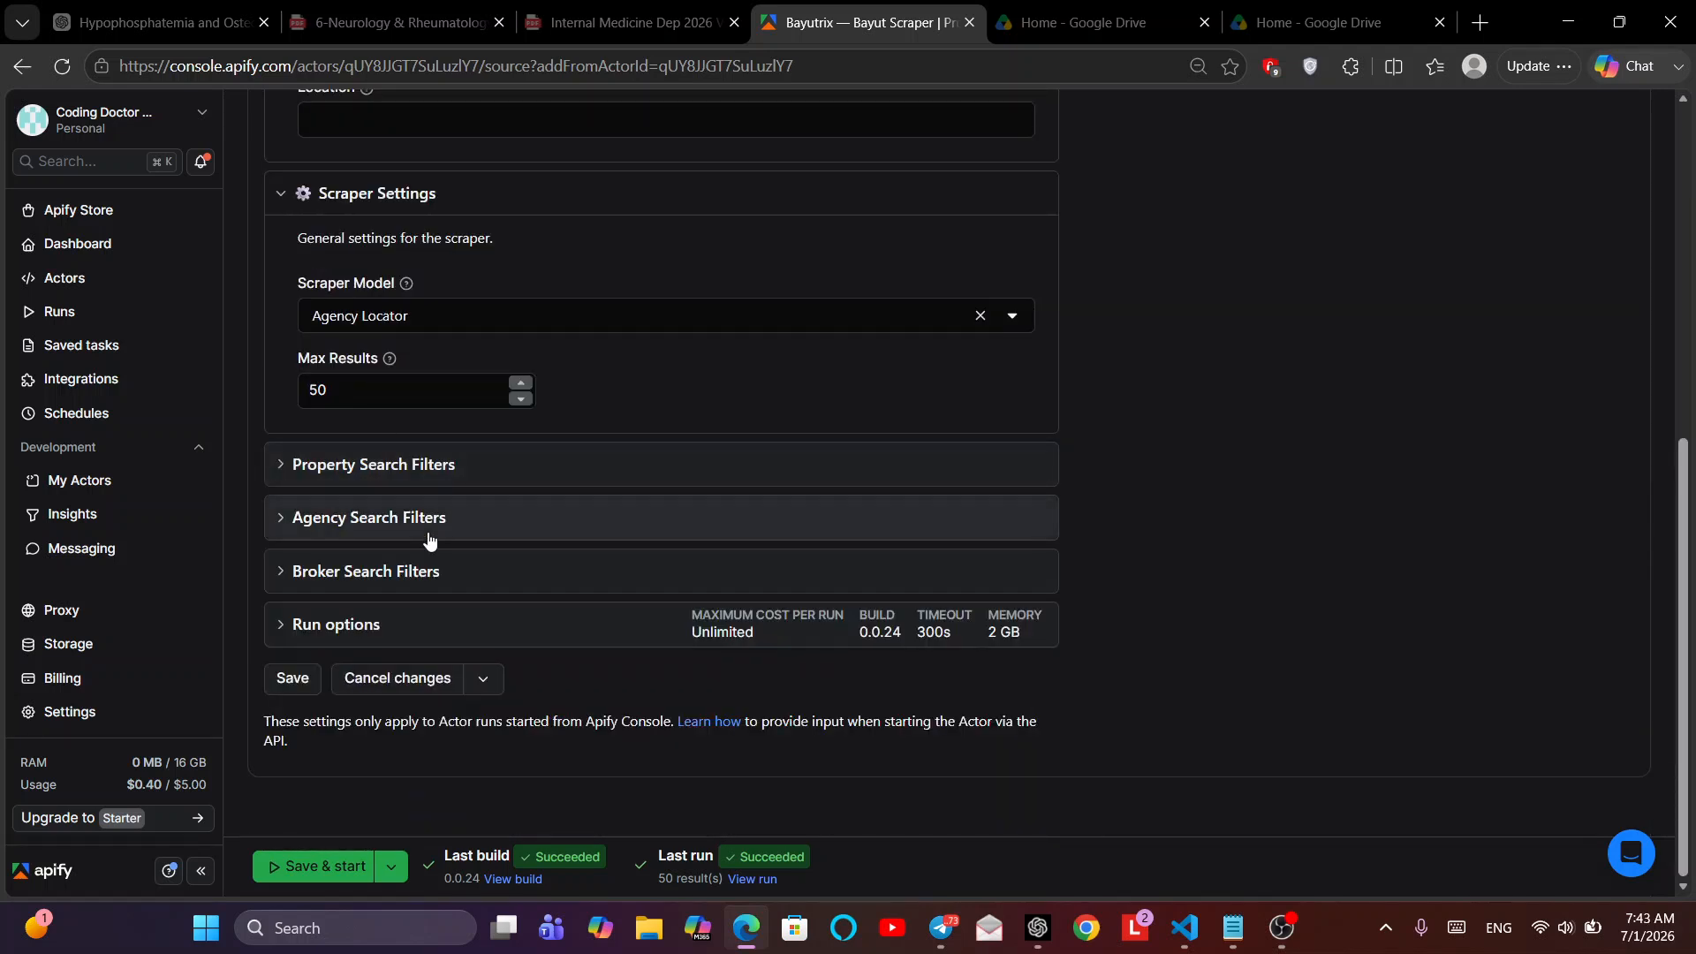
pyautogui.scroll(2, 424, 530)
pyautogui.scroll(-2, 378, 505)
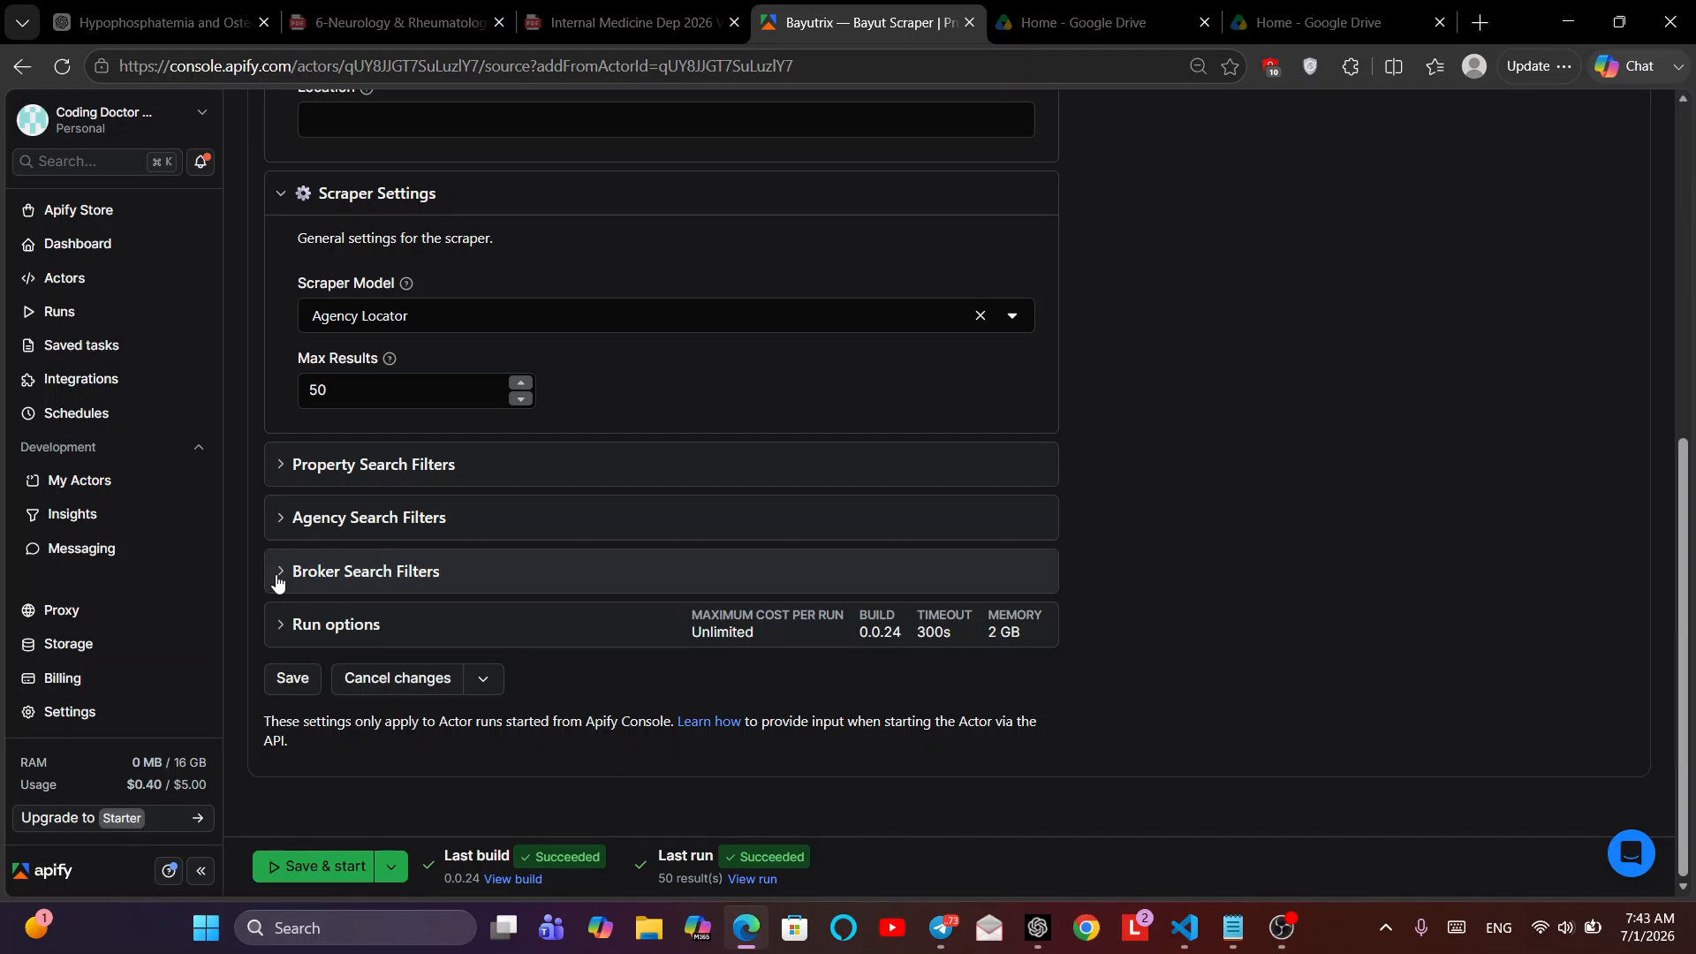
# - Expand the Broker Search Filters, add an empty broker URL entry and remove it
pyautogui.click(277, 576)
pyautogui.scroll(-2, 484, 578)
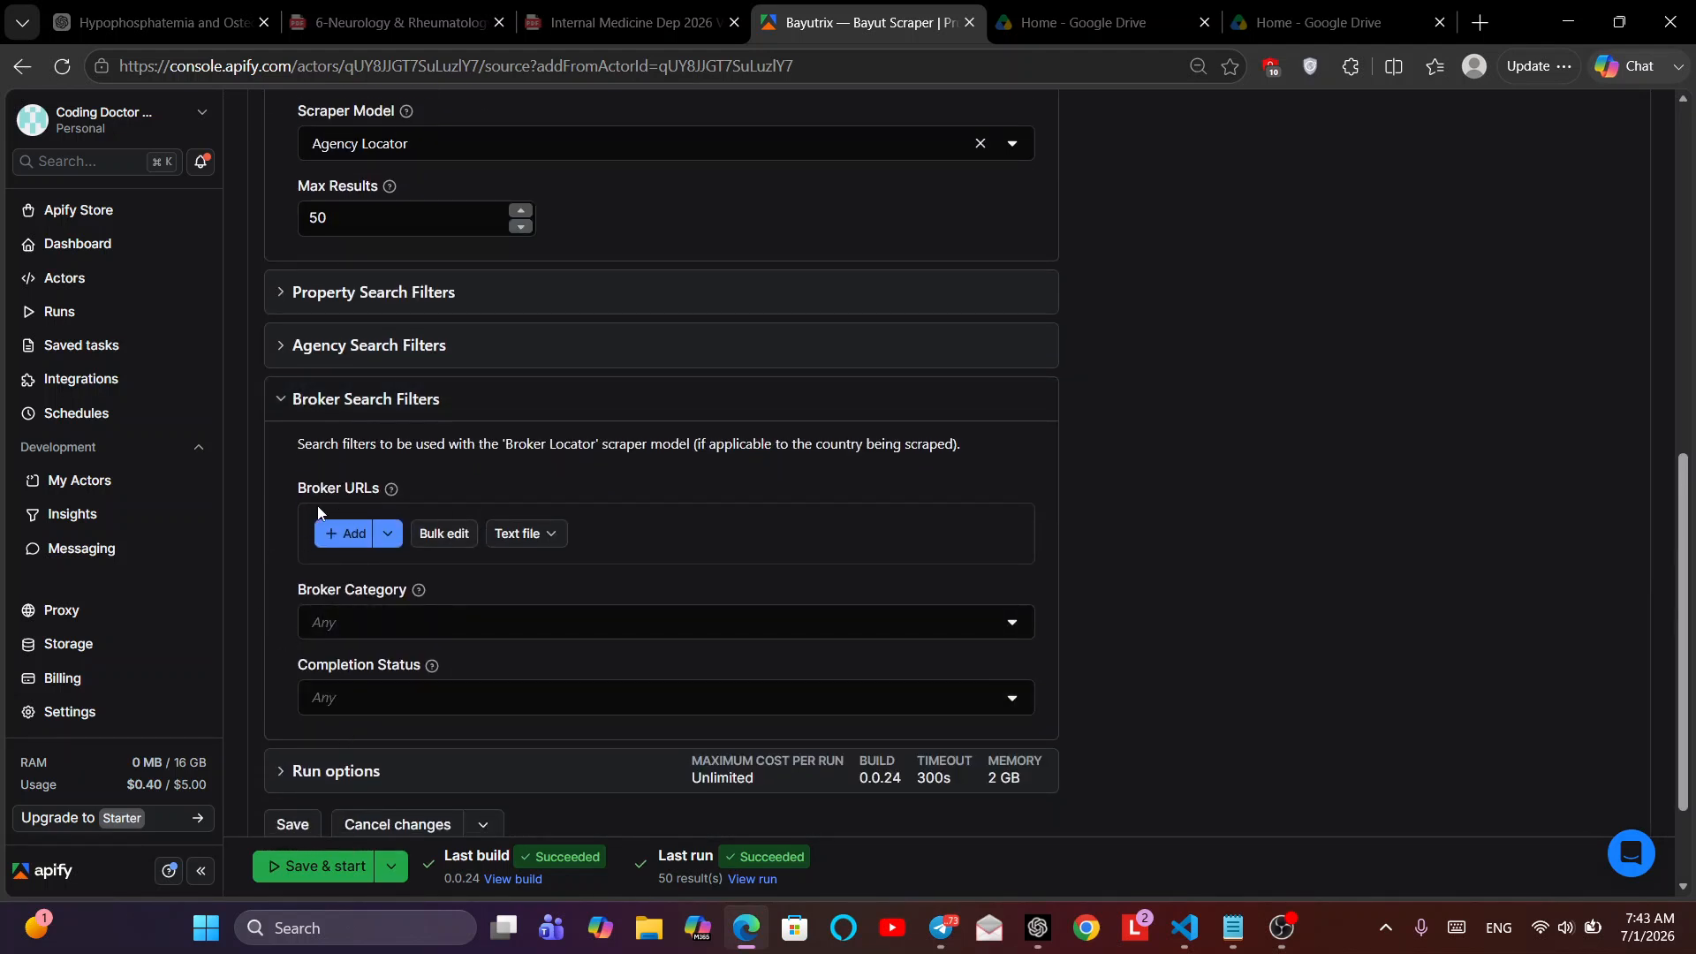
pyautogui.click(351, 541)
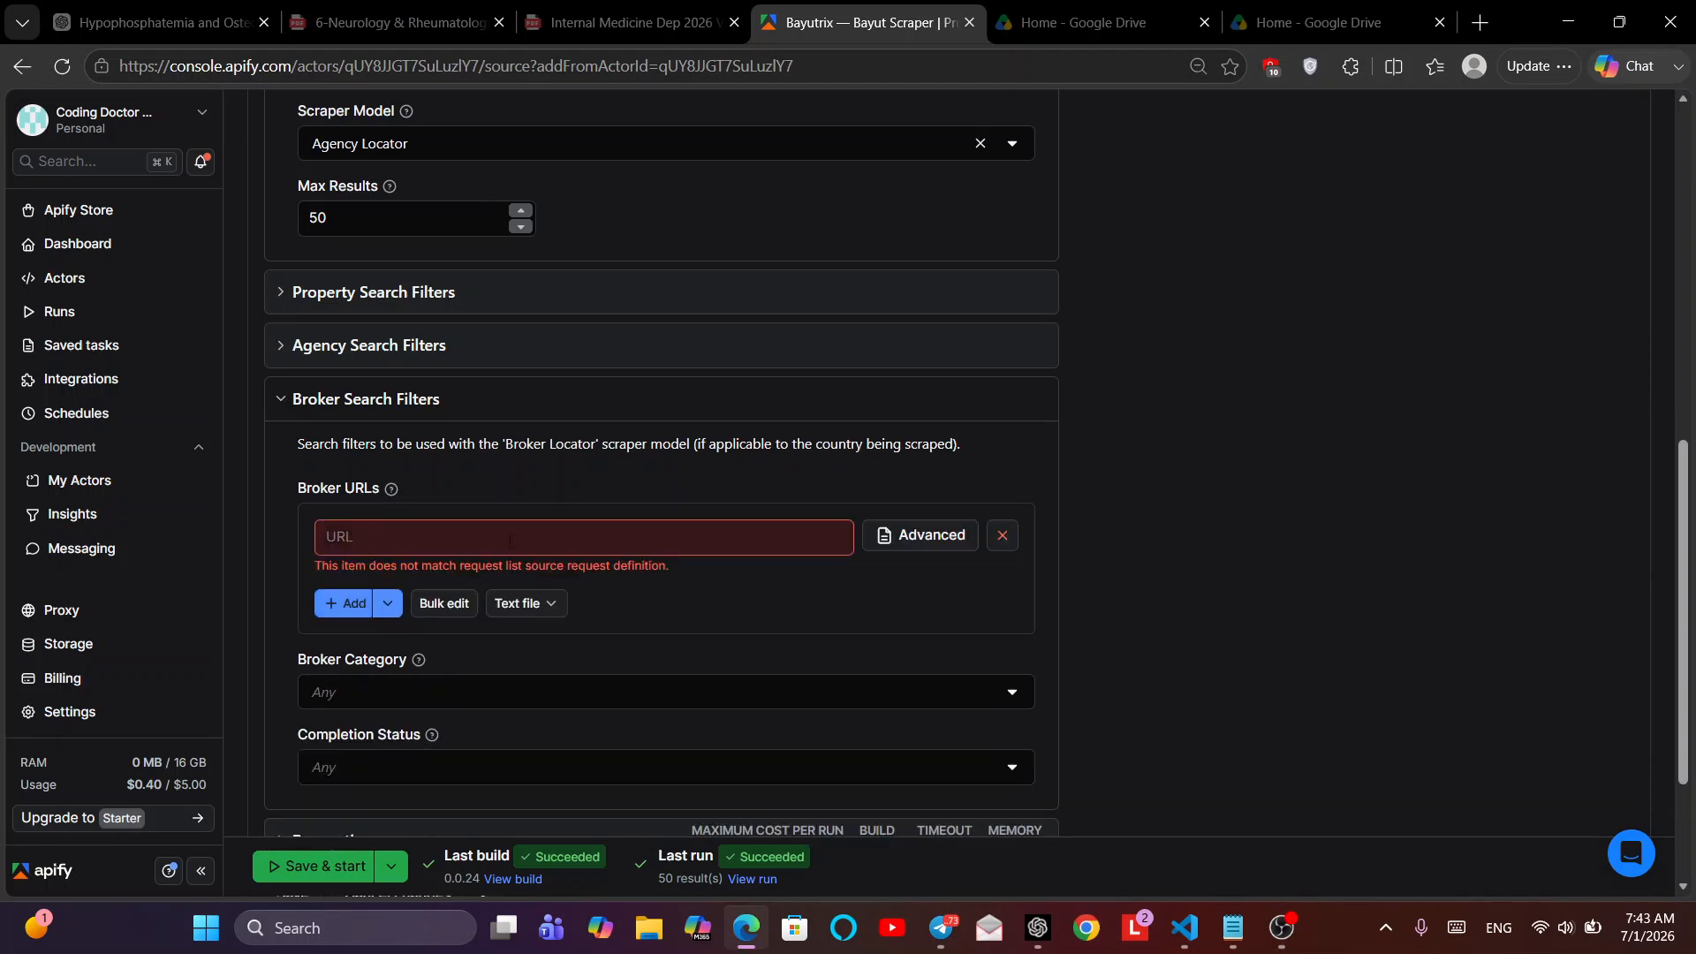
pyautogui.click(1004, 536)
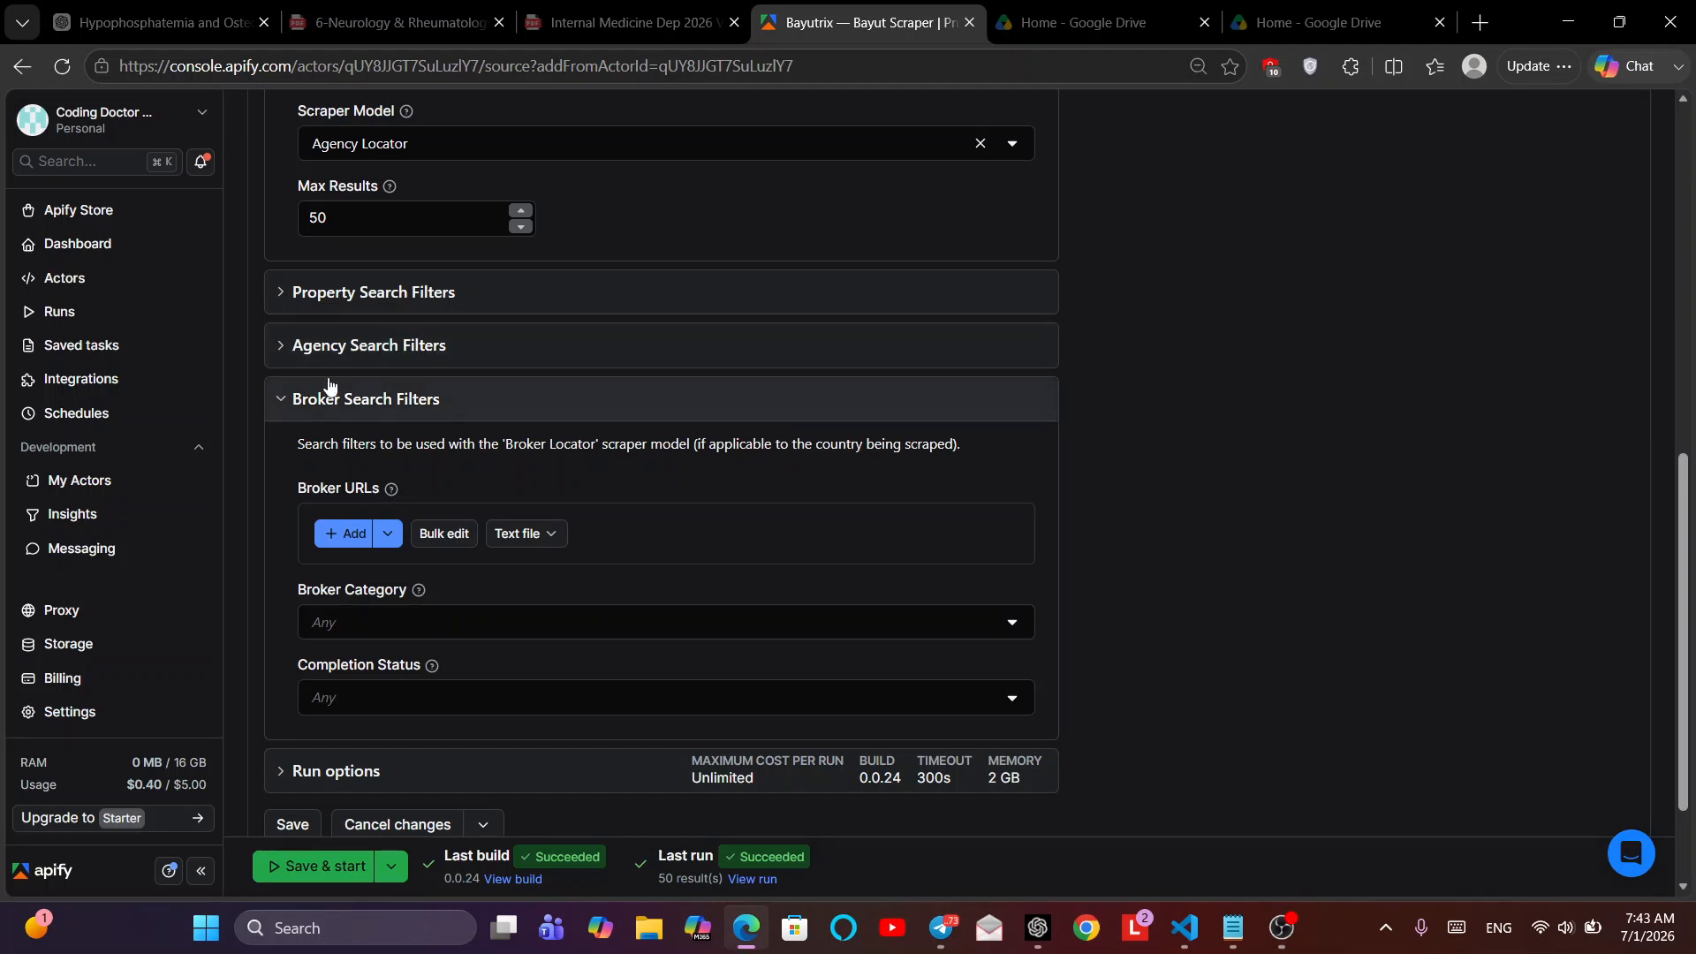
# - Review the Broker Category and Completion Status options for brokers, and collapse the Broker Search Filters
pyautogui.scroll(-2, 386, 445)
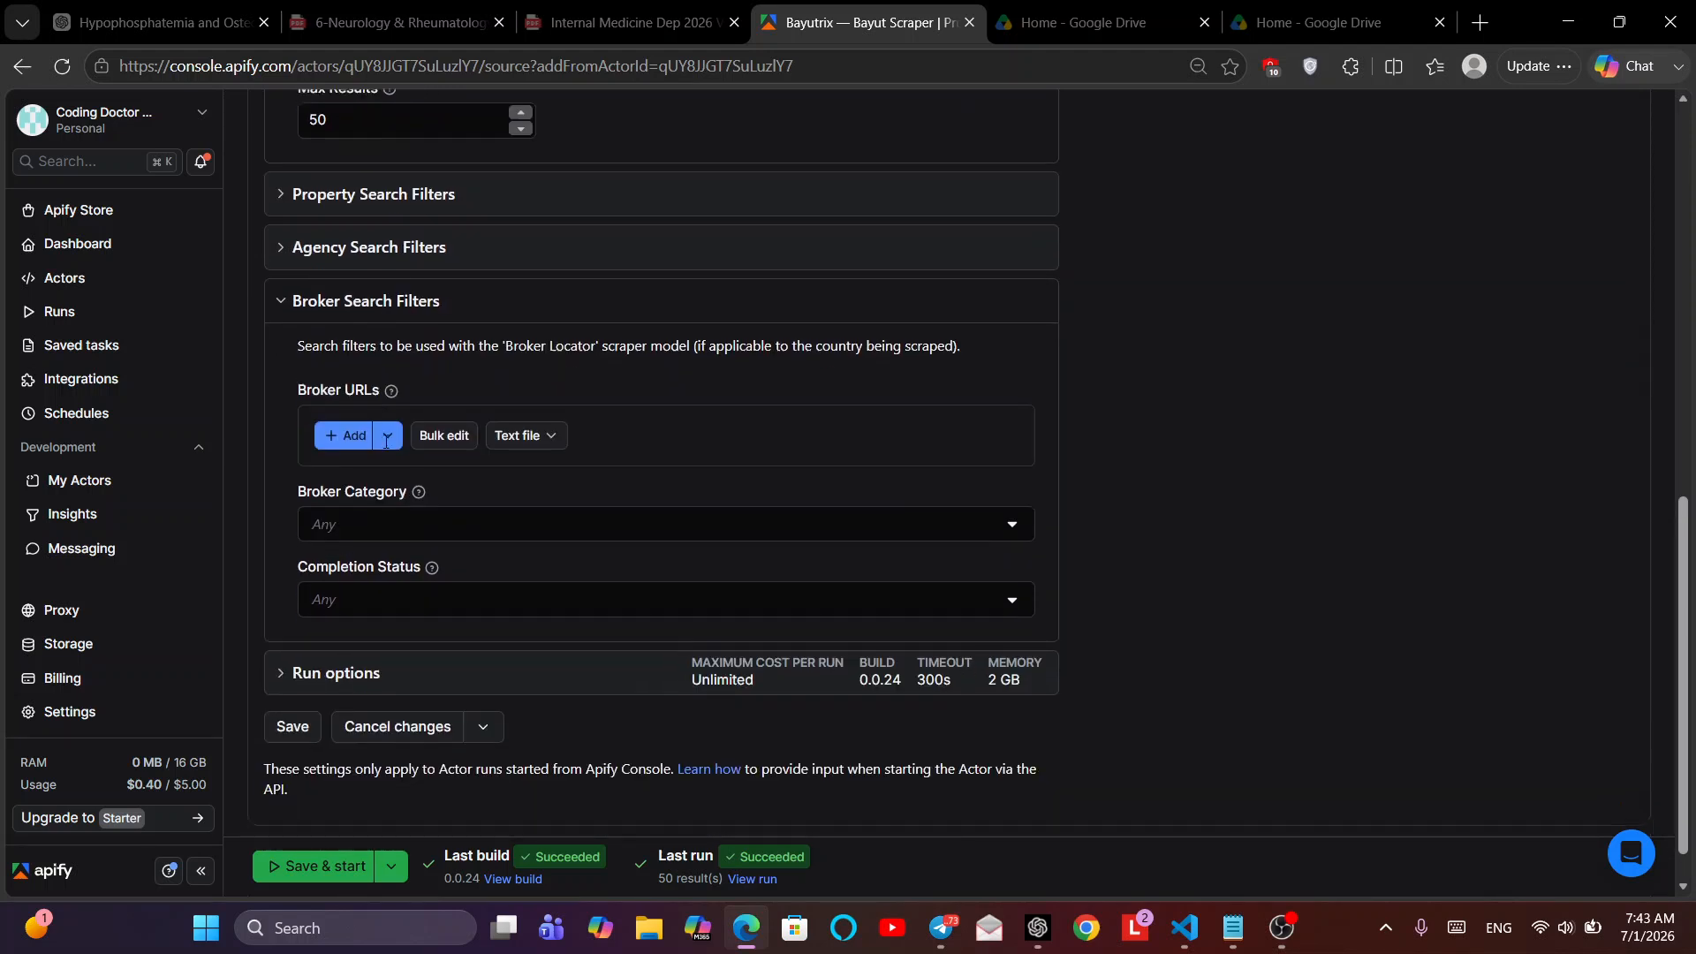
pyautogui.click(345, 510)
pyautogui.click(343, 505)
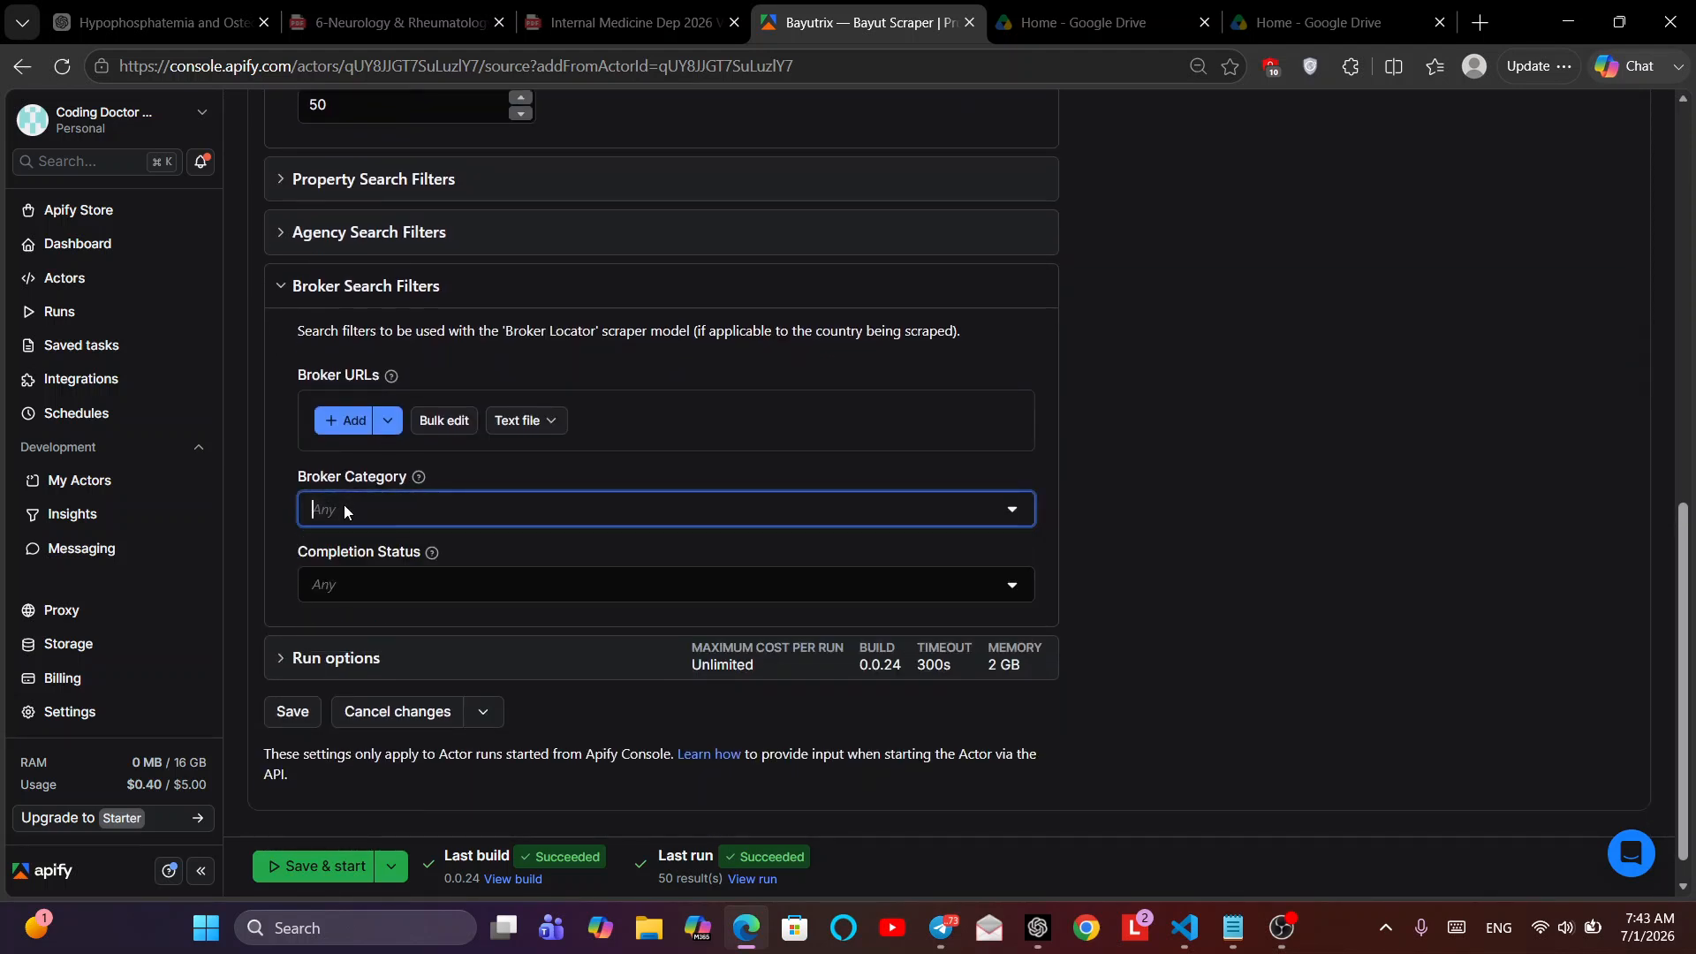
pyautogui.click(343, 505)
pyautogui.click(342, 505)
pyautogui.click(336, 584)
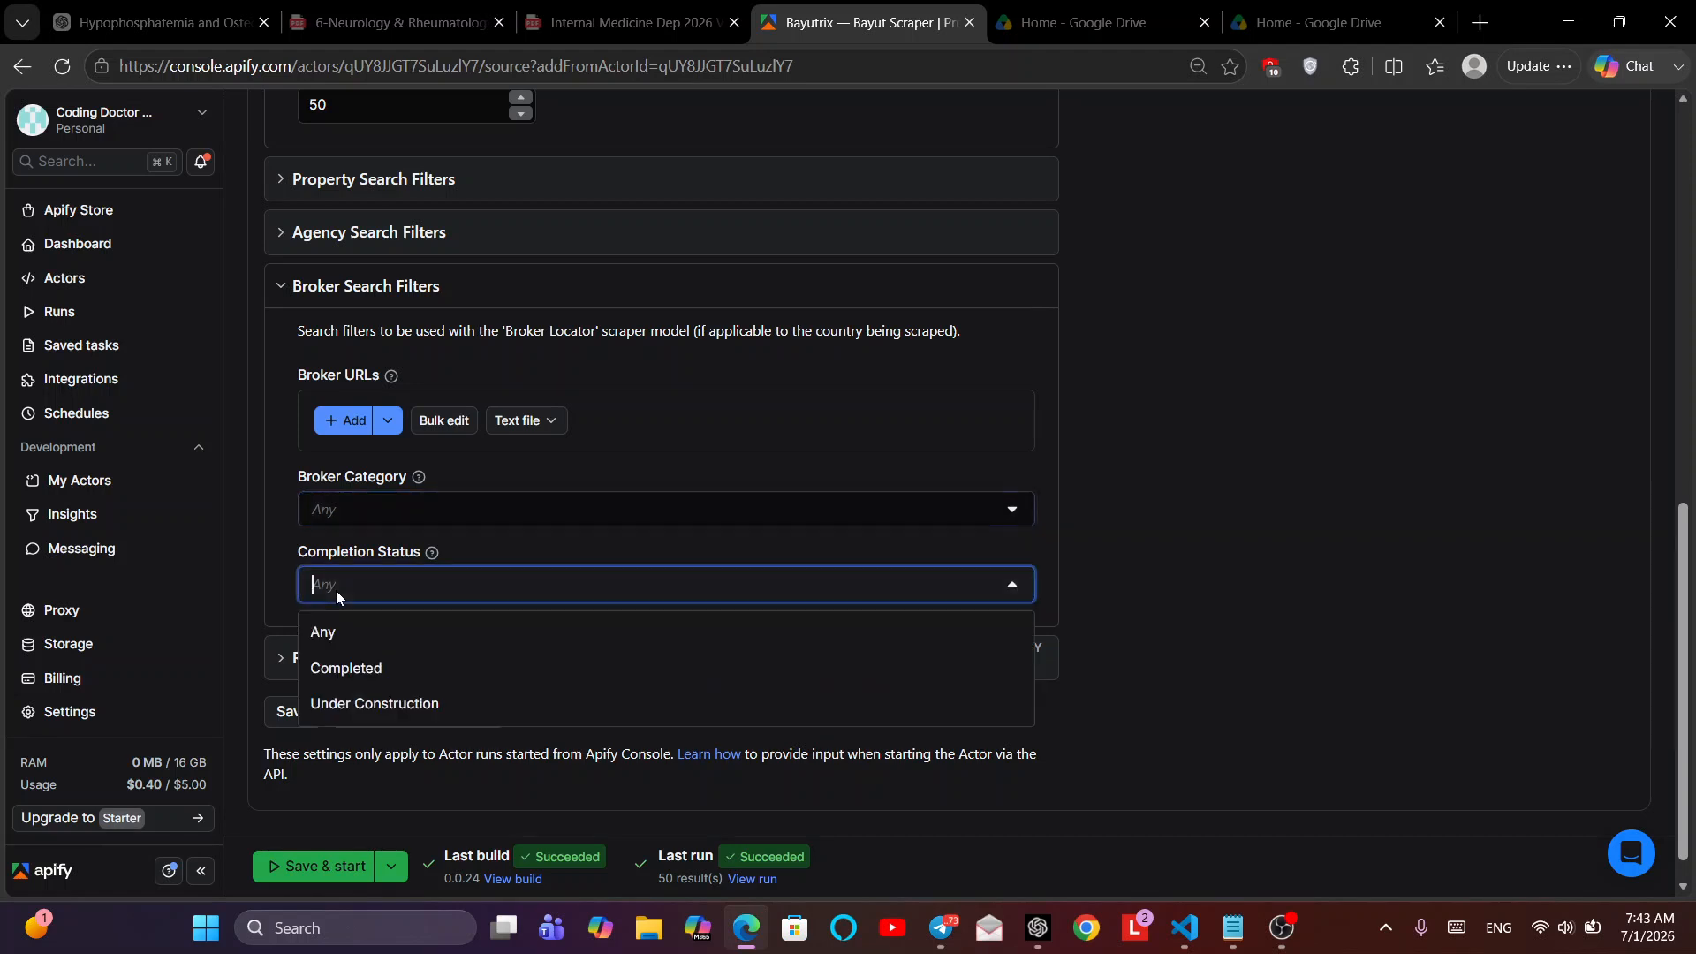
pyautogui.click(279, 590)
pyautogui.scroll(3, 279, 590)
pyautogui.click(282, 433)
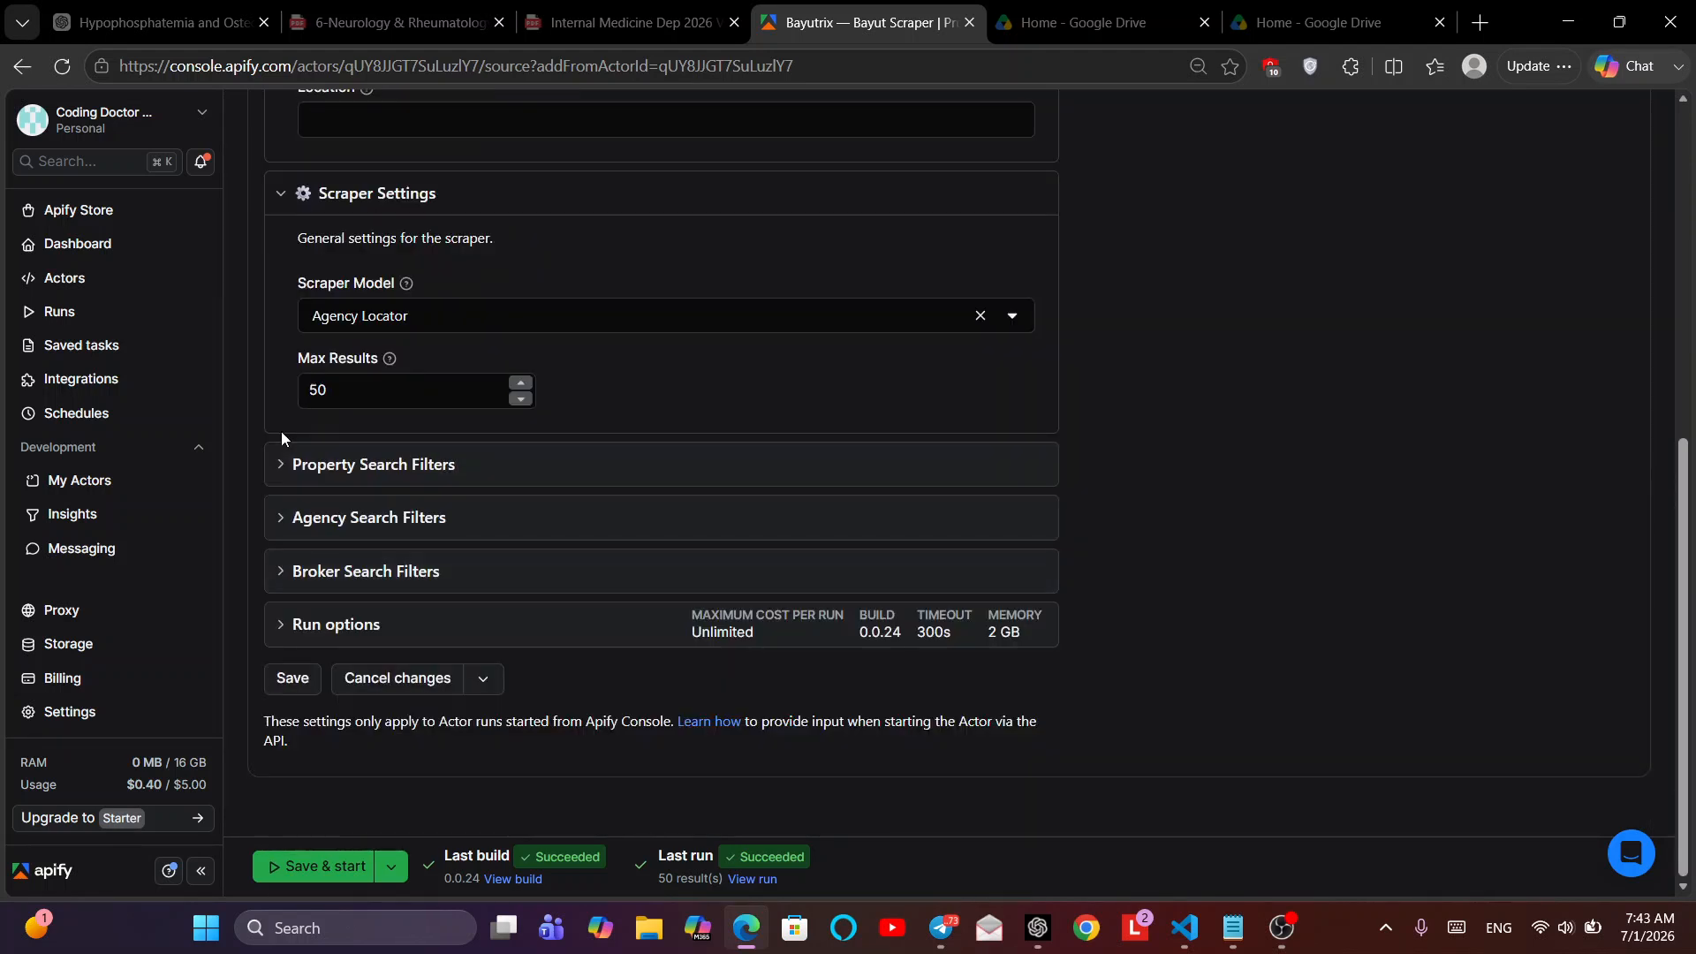
# - Expand the Agency Search Filters to check the Agency URLs field, and collapse the section again
pyautogui.click(276, 521)
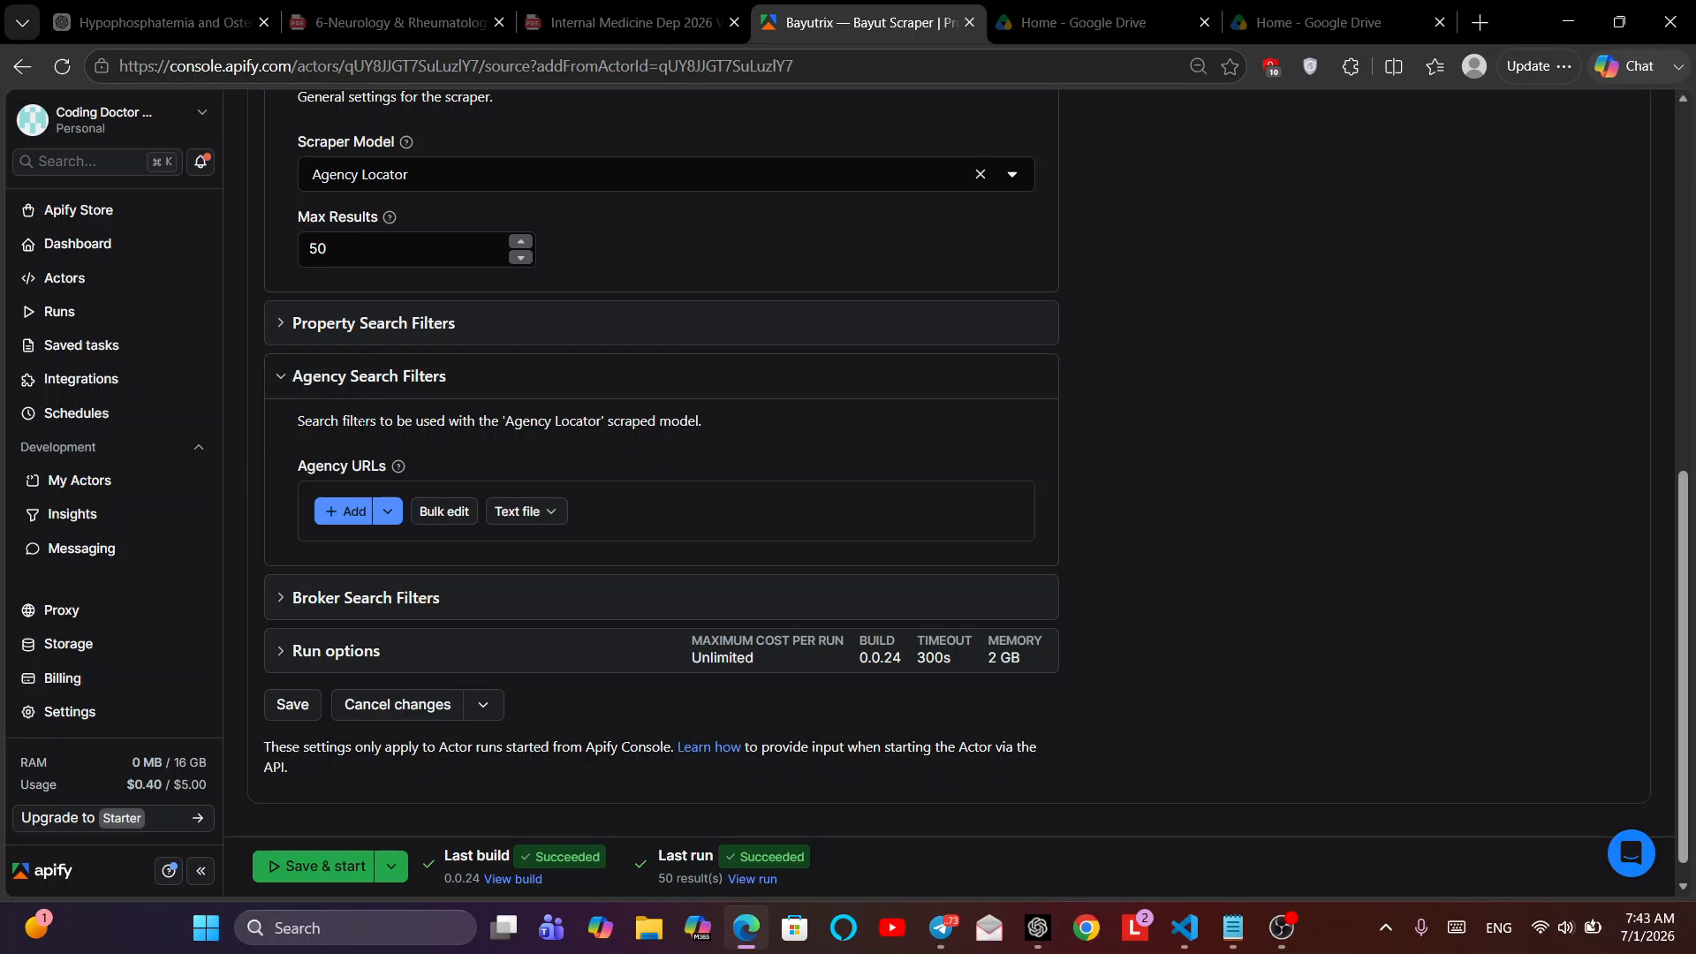
pyautogui.scroll(1, 325, 493)
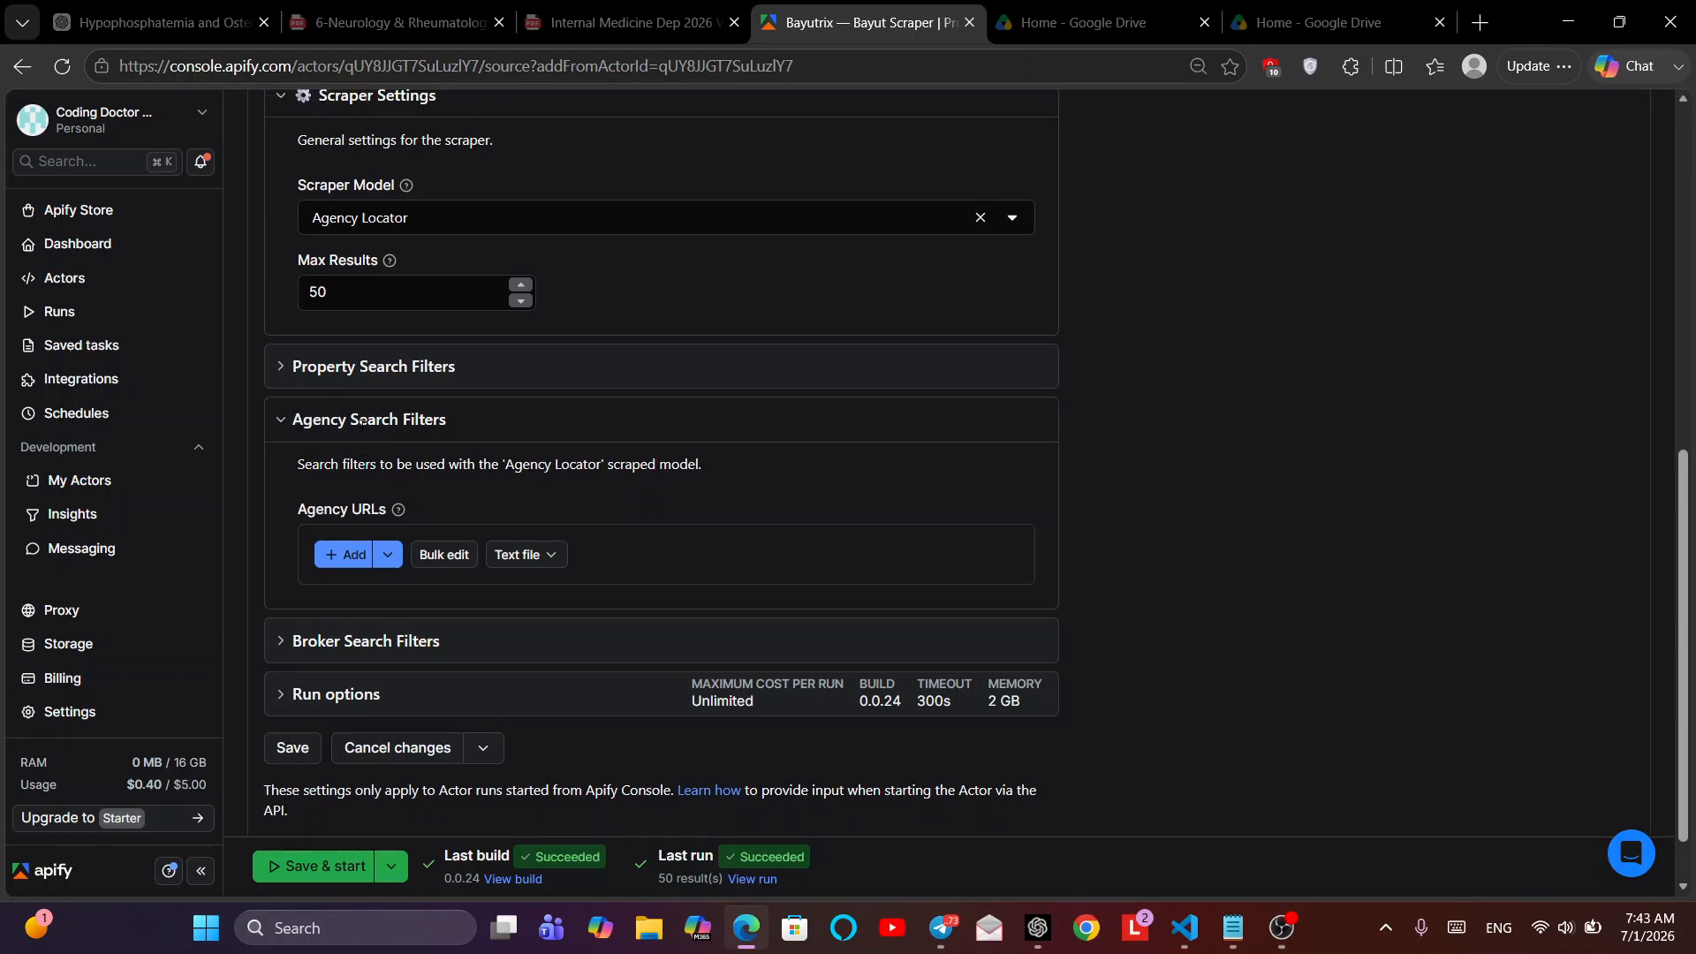
pyautogui.click(283, 424)
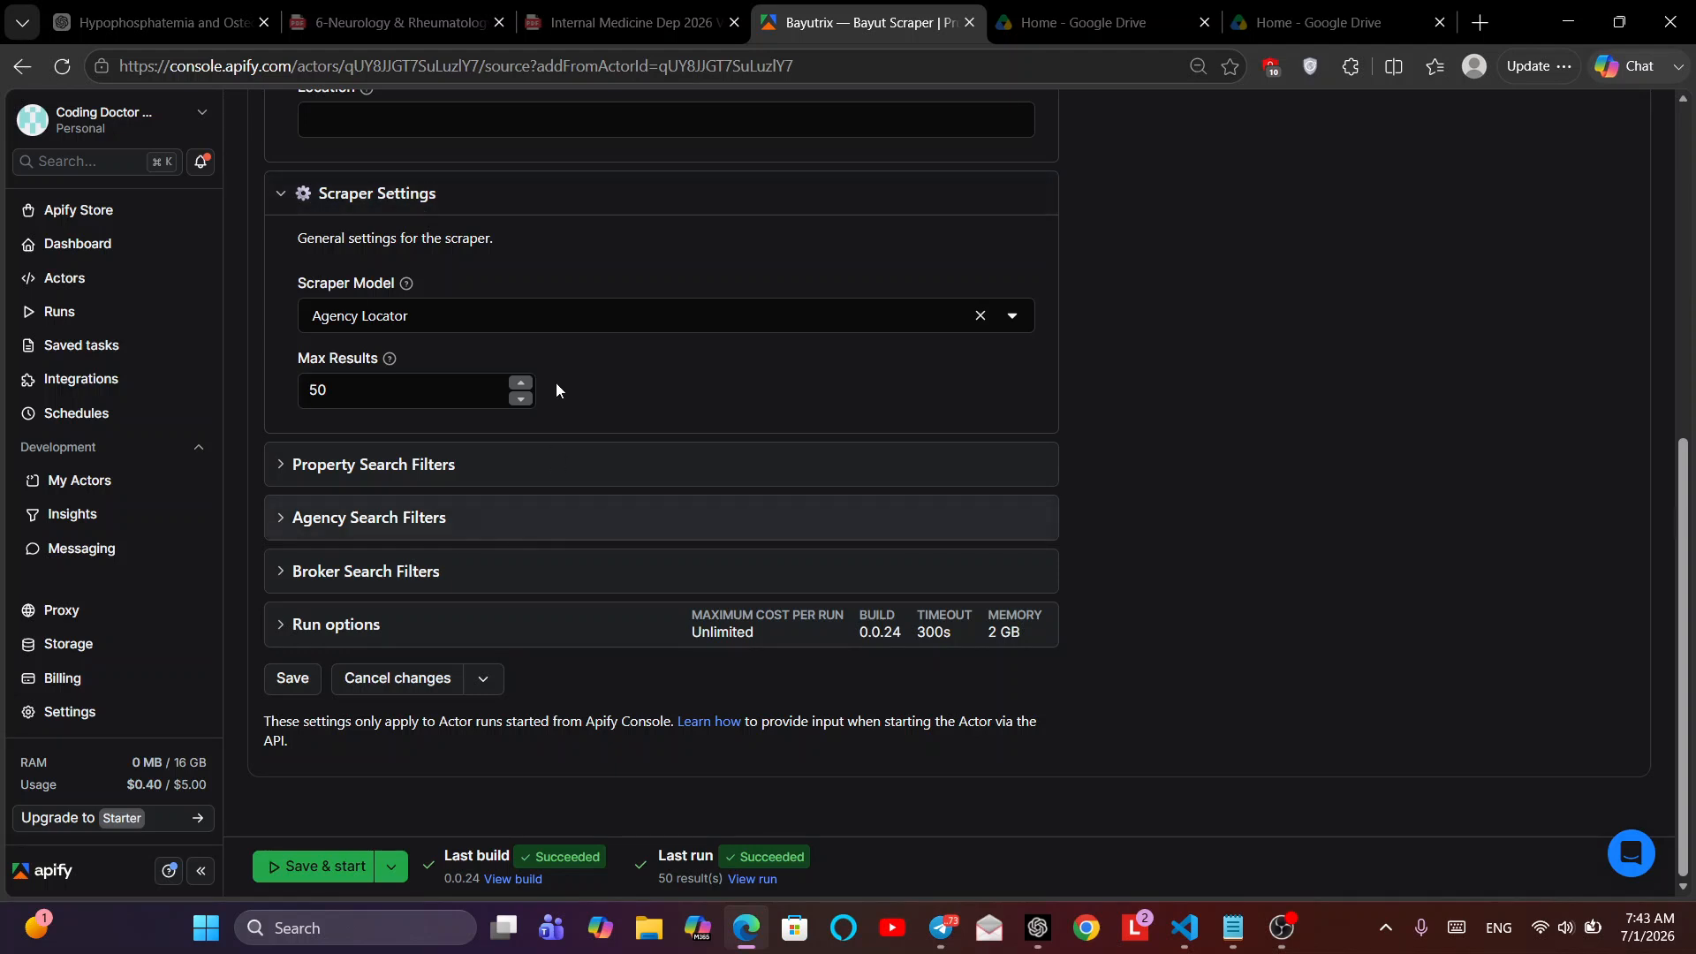
pyautogui.scroll(3, 555, 376)
pyautogui.scroll(-3, 496, 496)
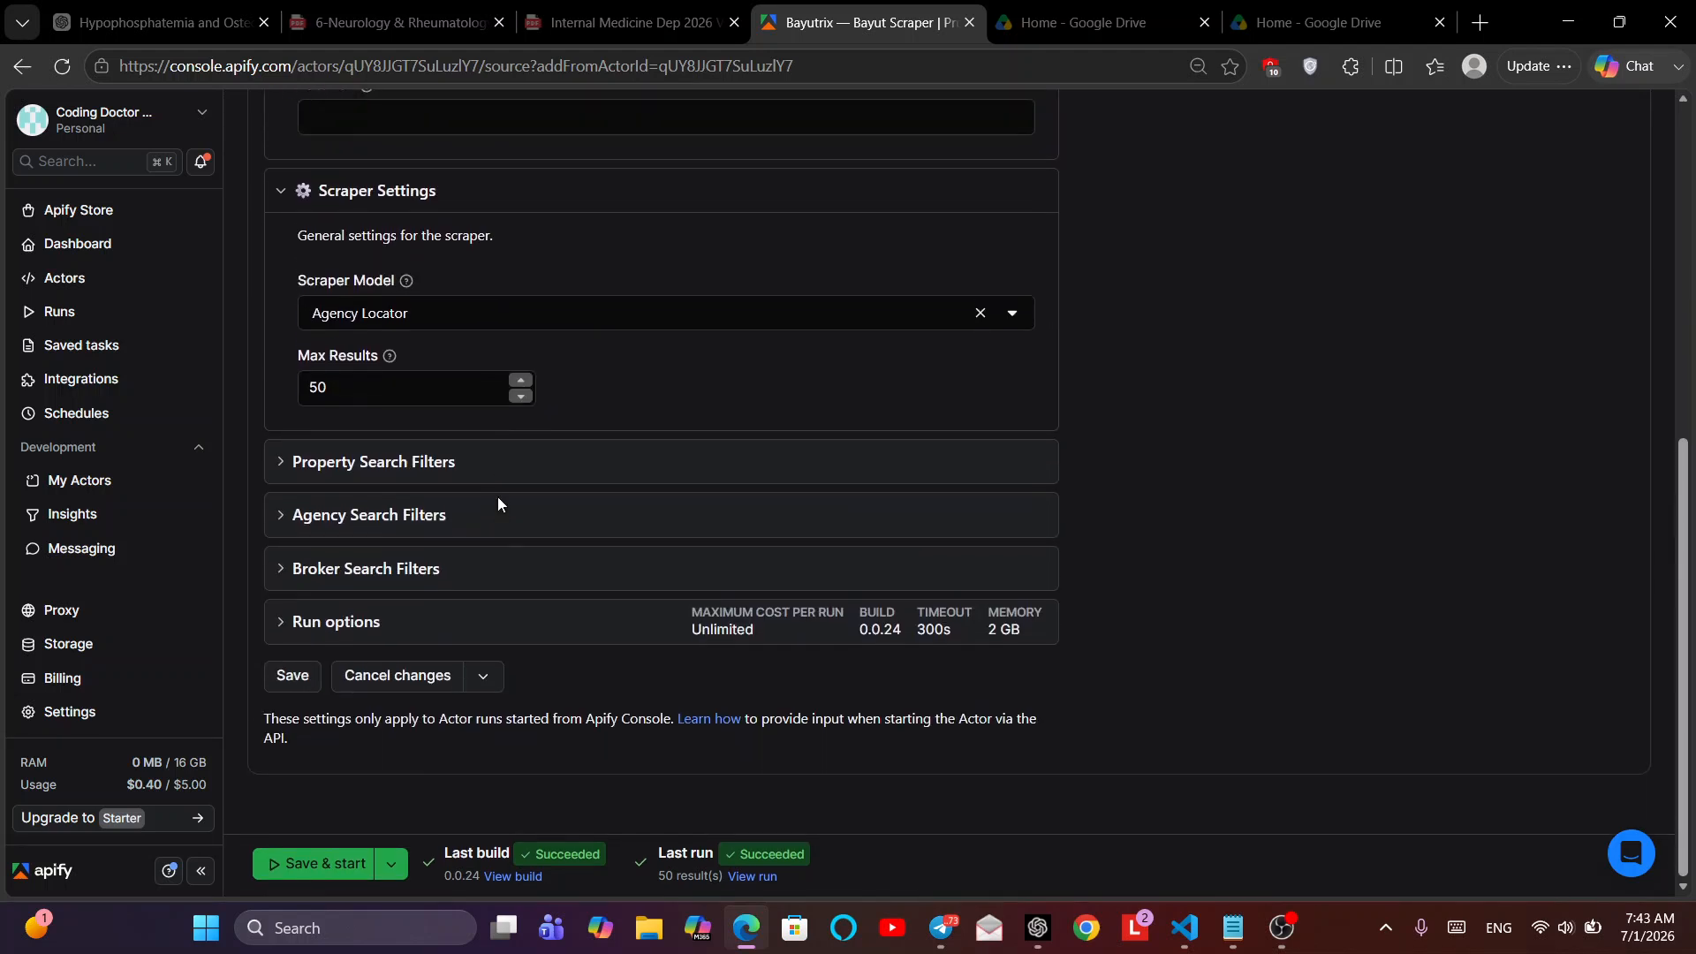
# - Save the input, start the Actor run, and review its log and run details
pyautogui.click(329, 867)
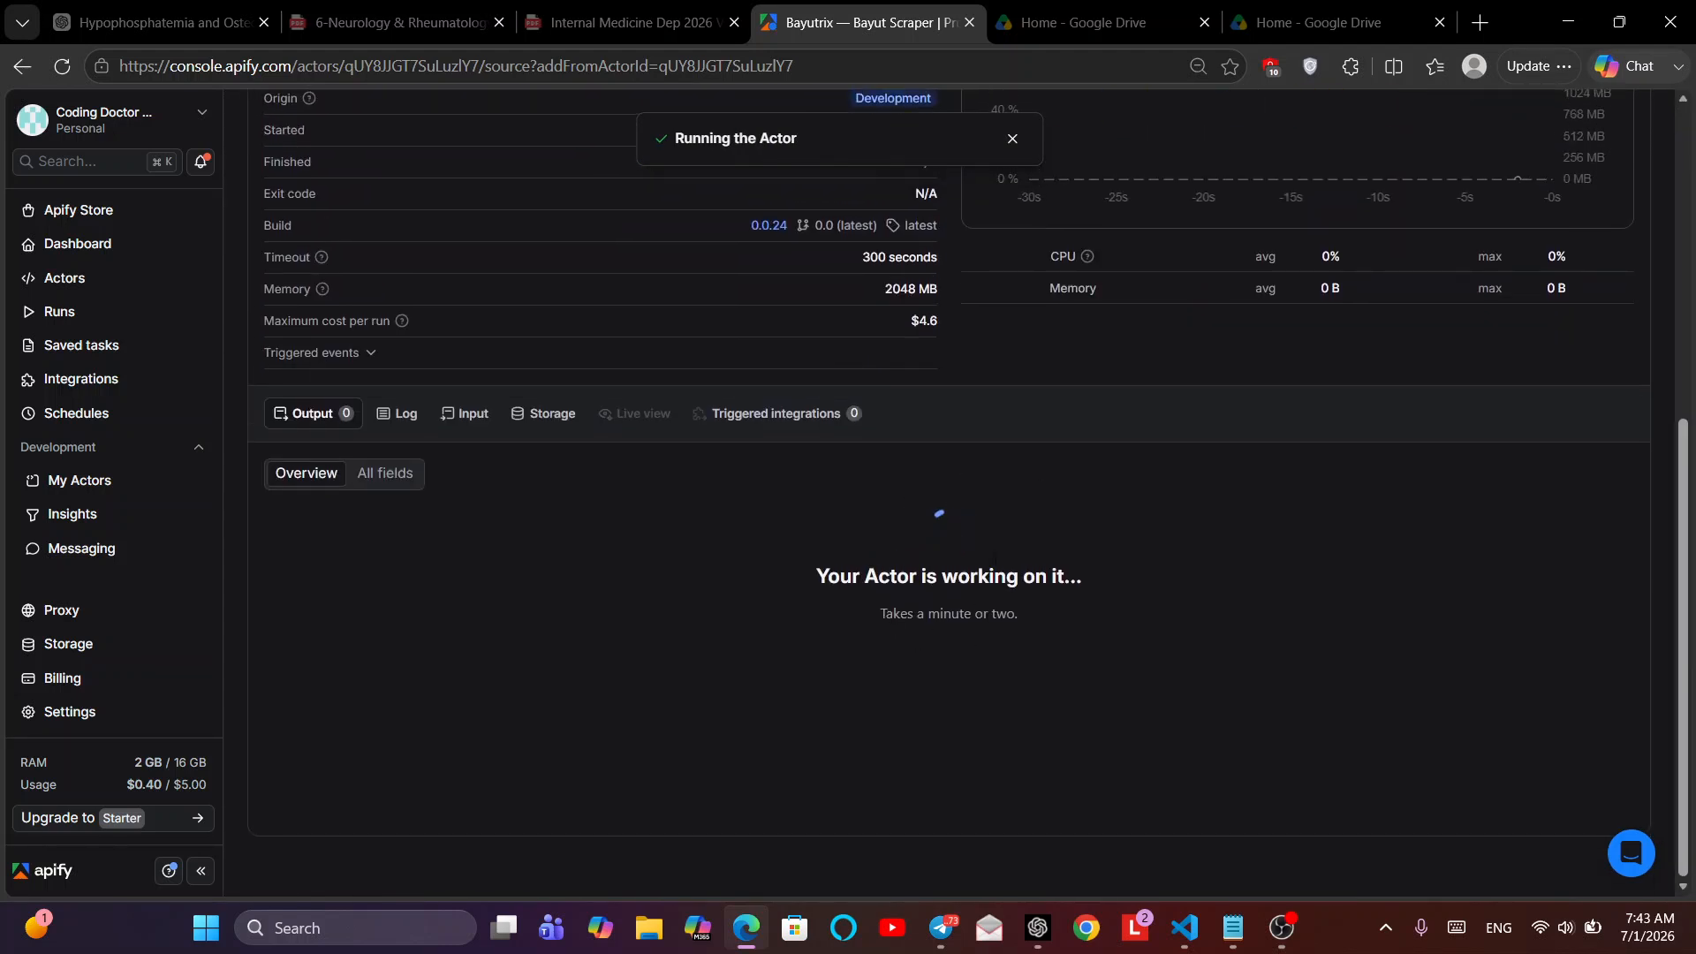
pyautogui.click(396, 415)
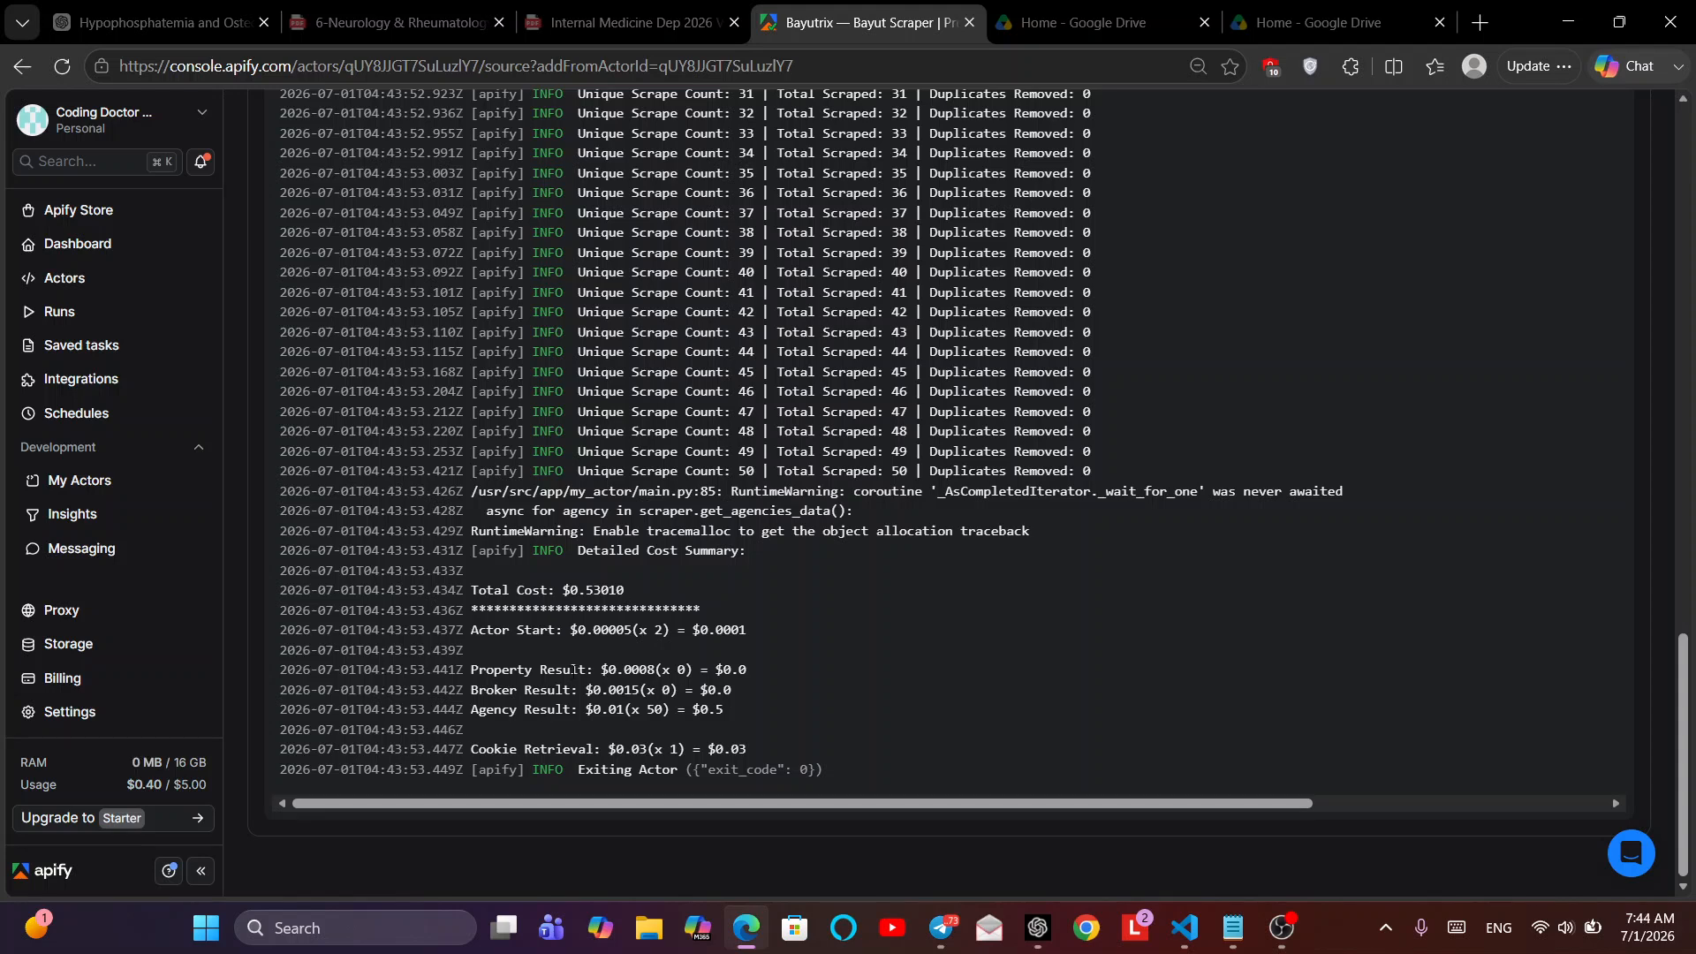
pyautogui.scroll(15, 683, 669)
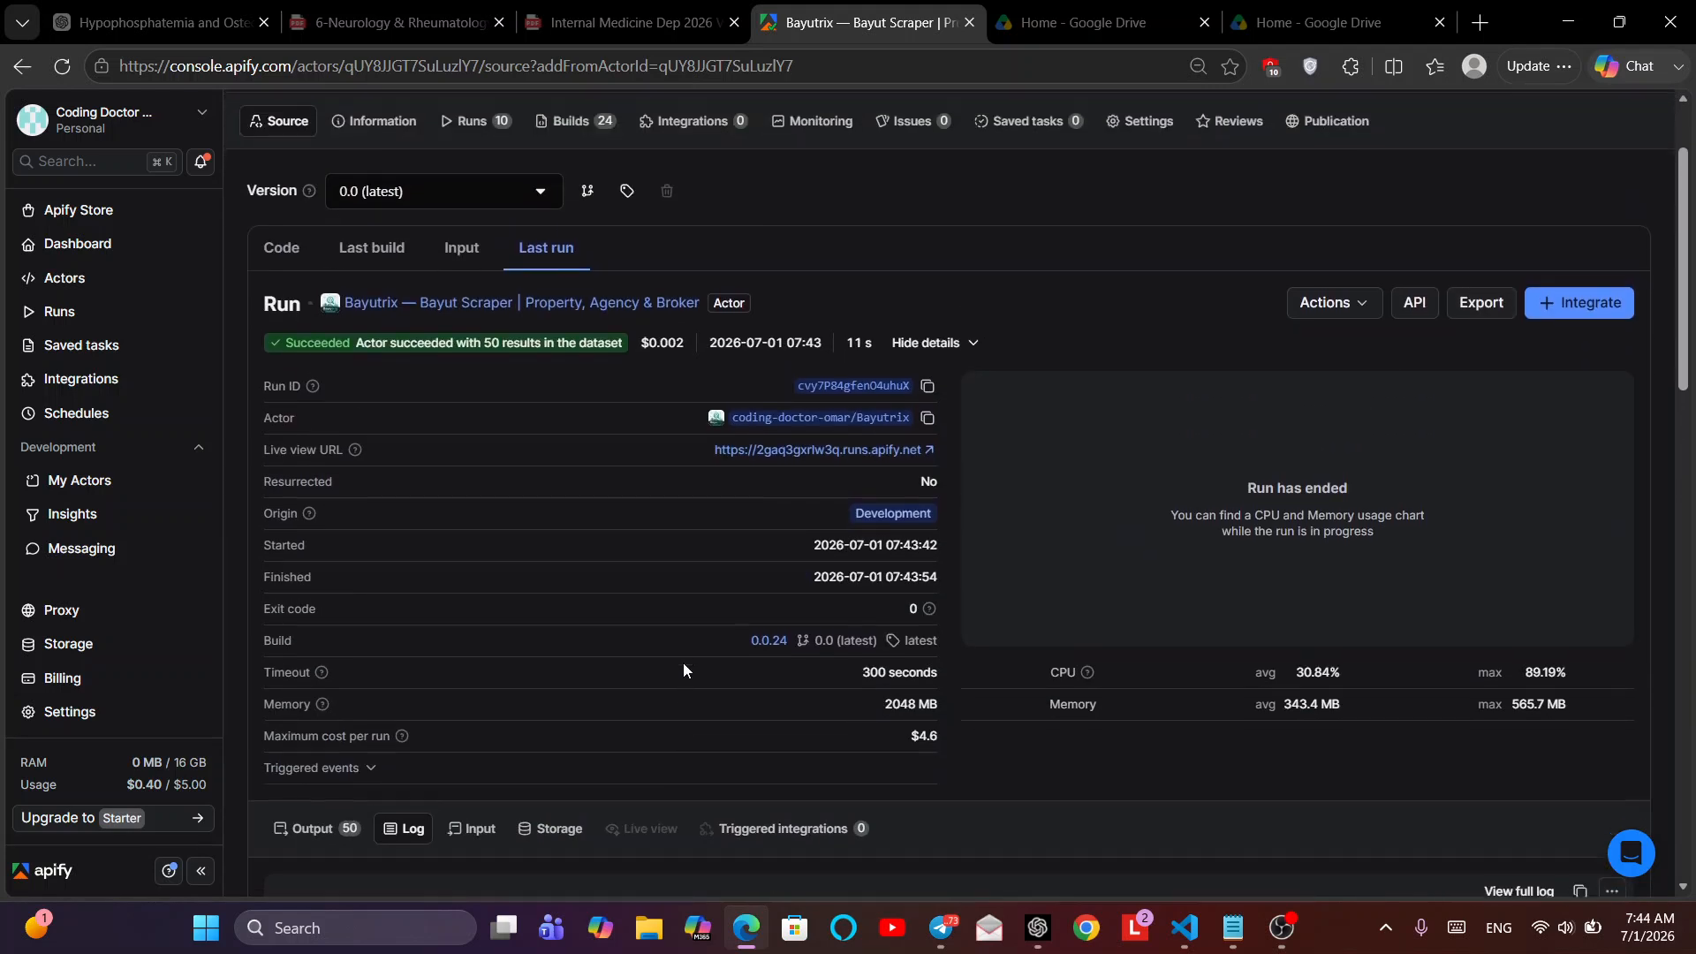
pyautogui.scroll(-3, 683, 670)
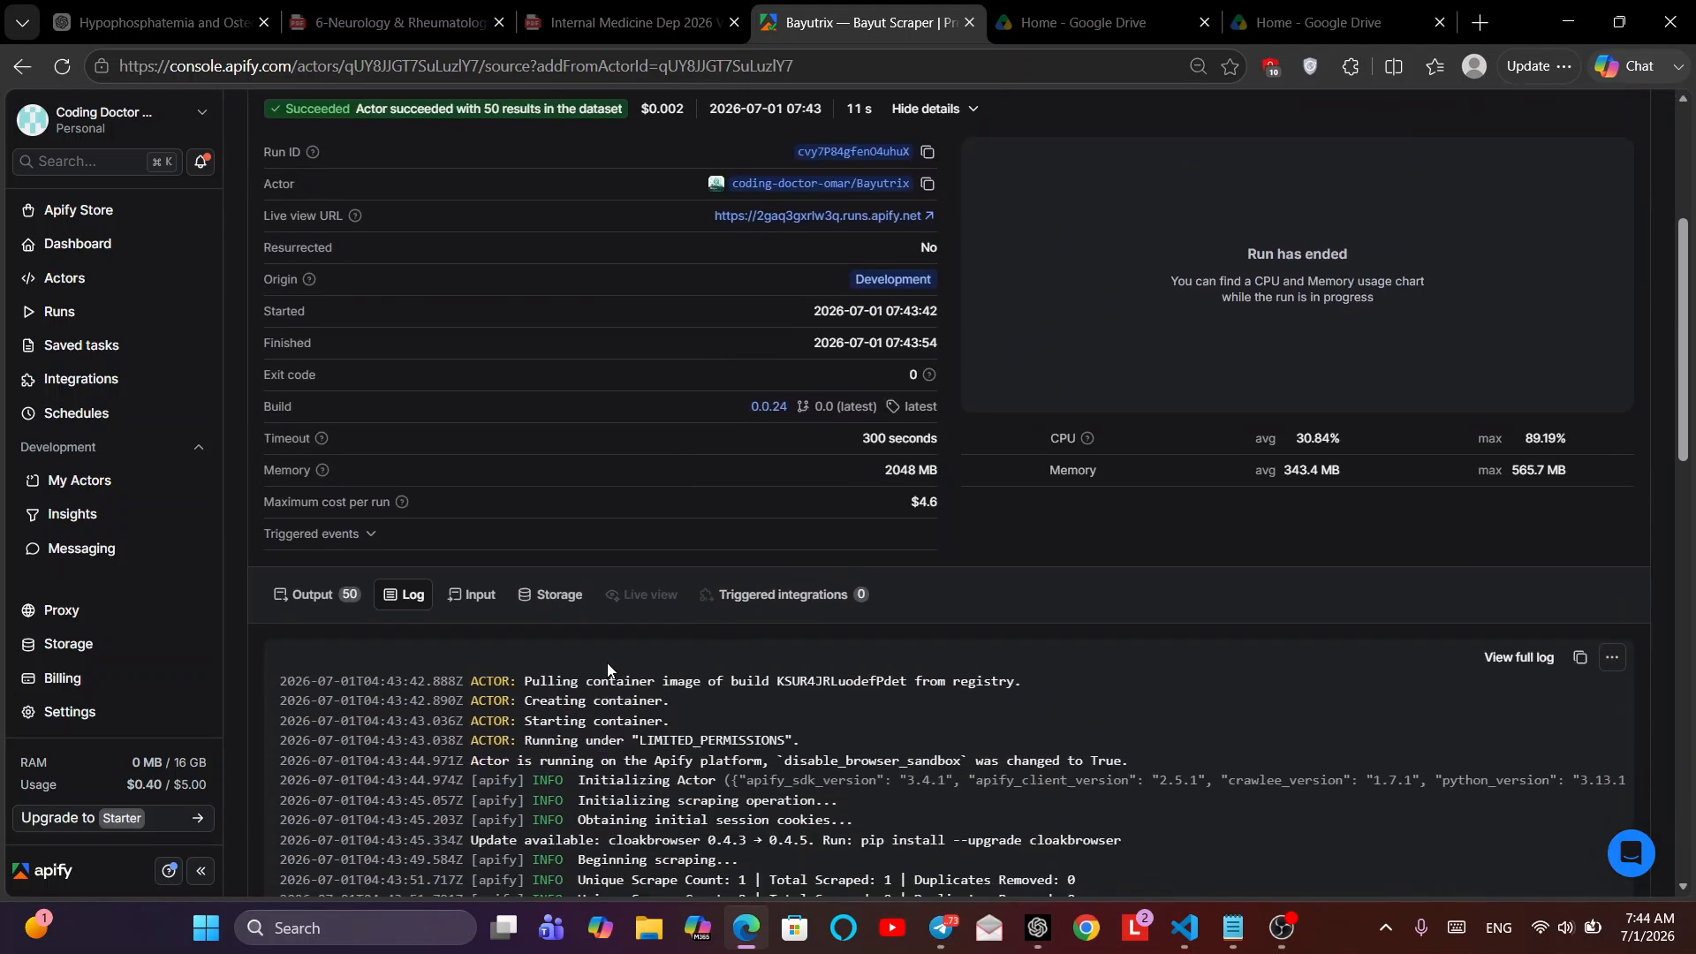
# - Open the run's output and examine the overview table of scraped agencies
pyautogui.click(311, 597)
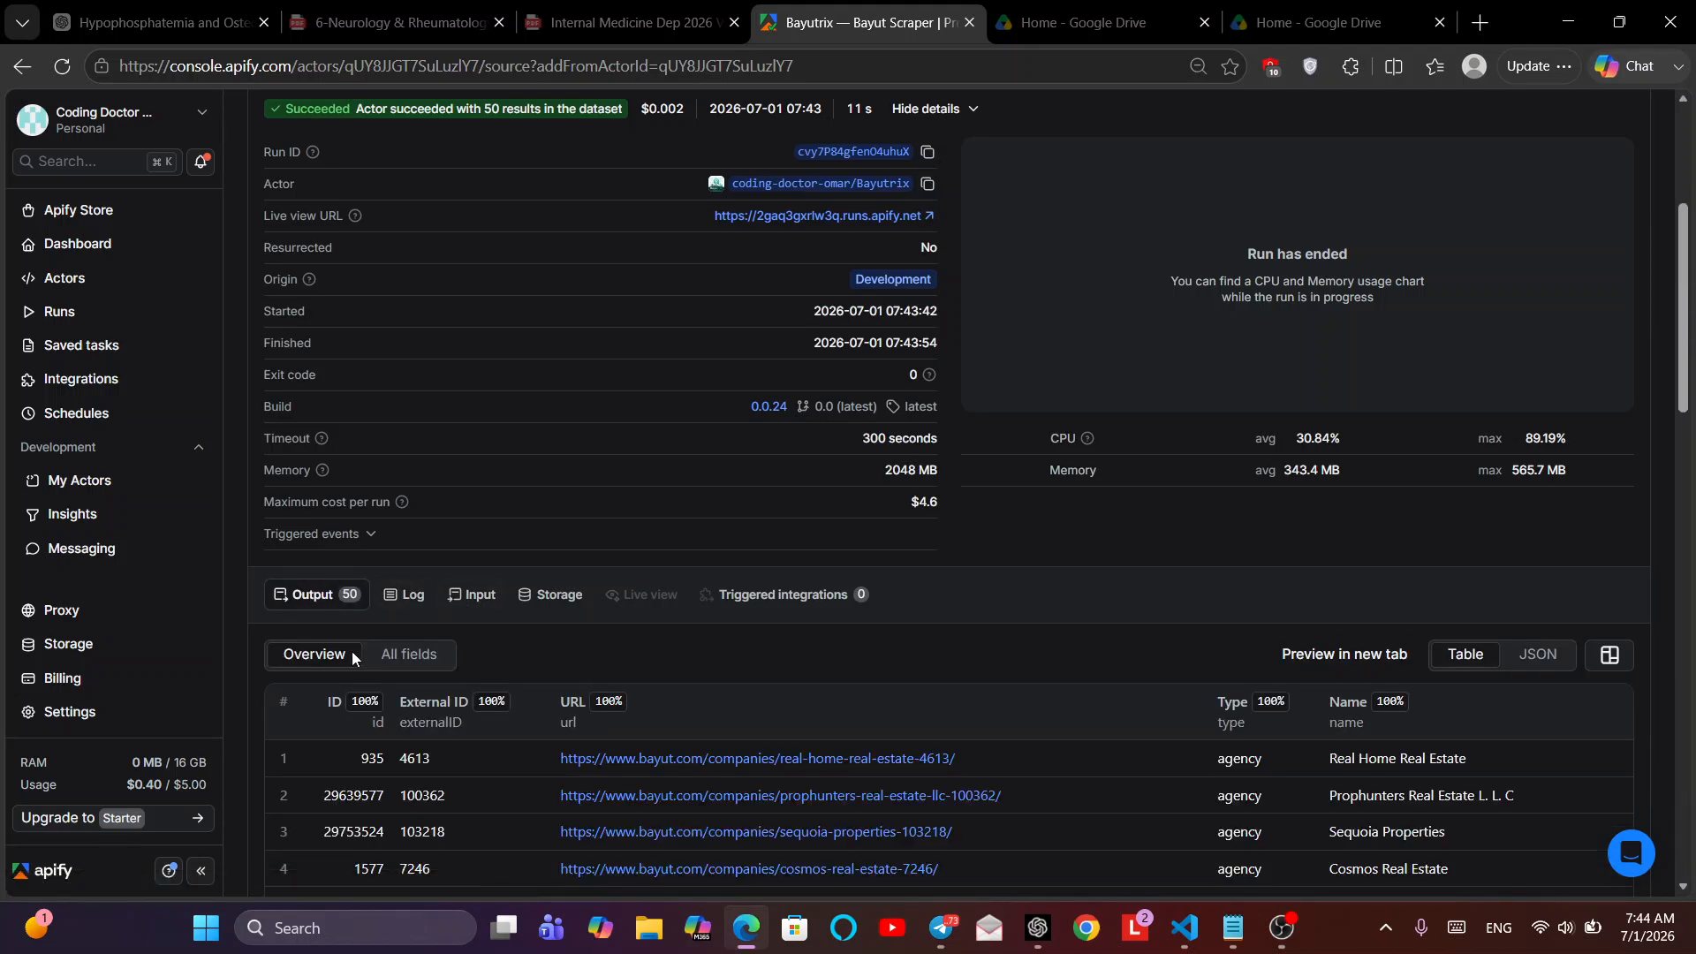
pyautogui.click(406, 667)
pyautogui.click(333, 664)
pyautogui.scroll(-2, 671, 646)
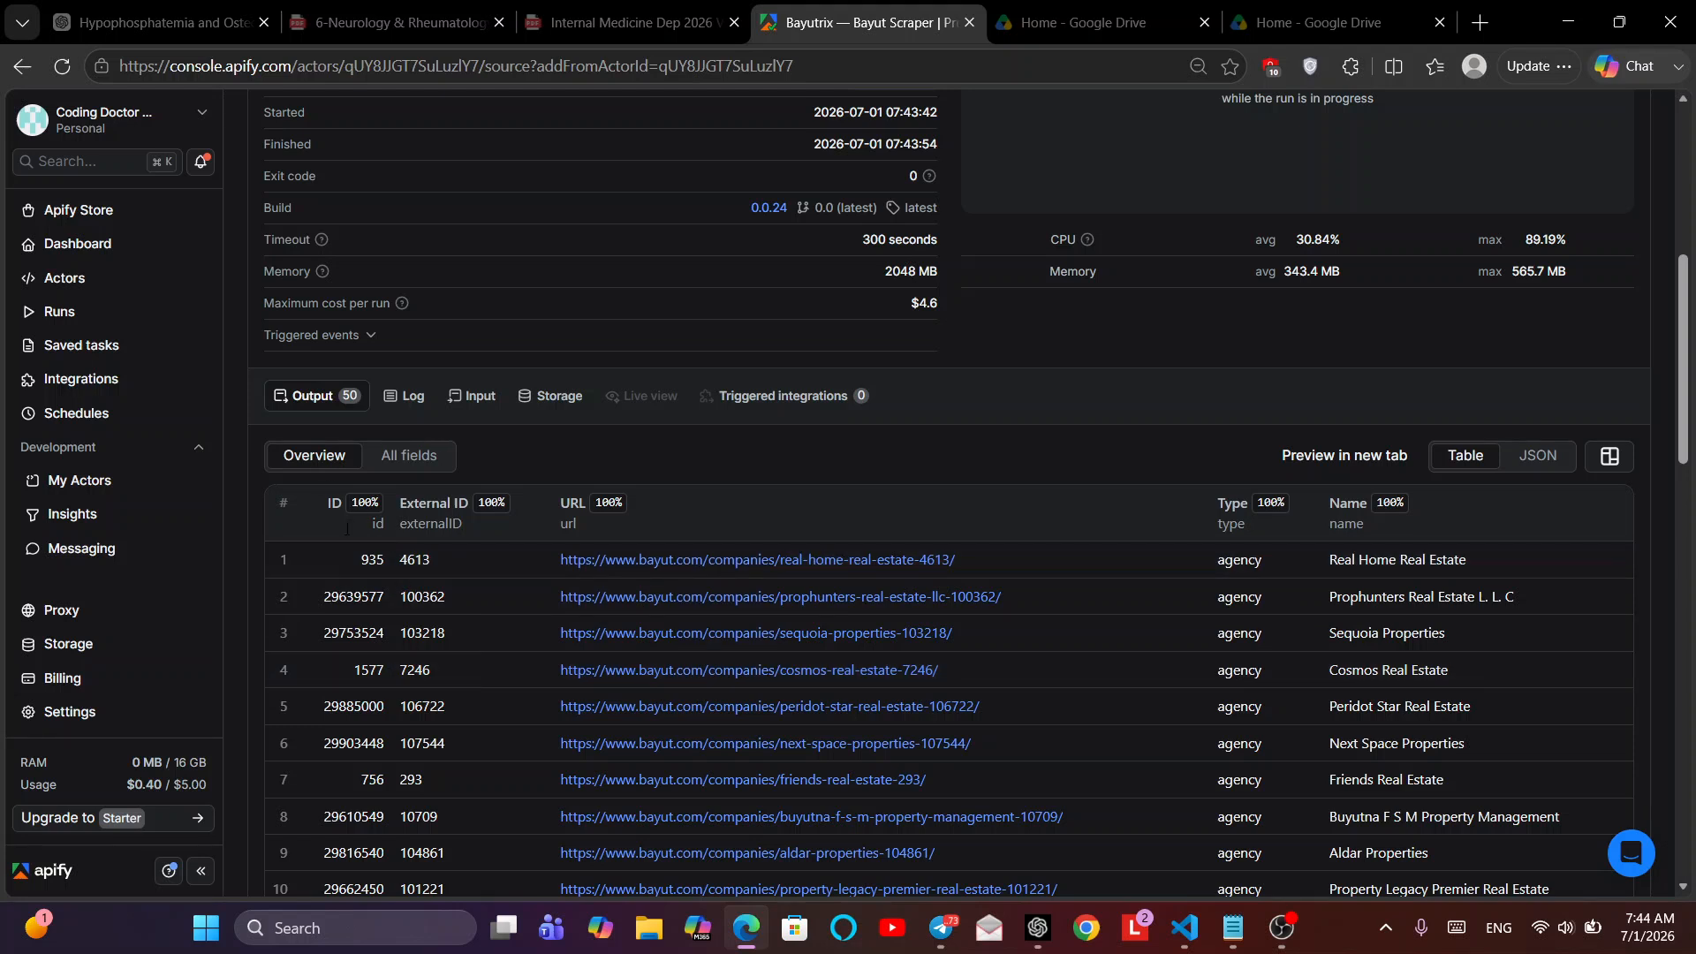
pyautogui.scroll(-2, 1337, 650)
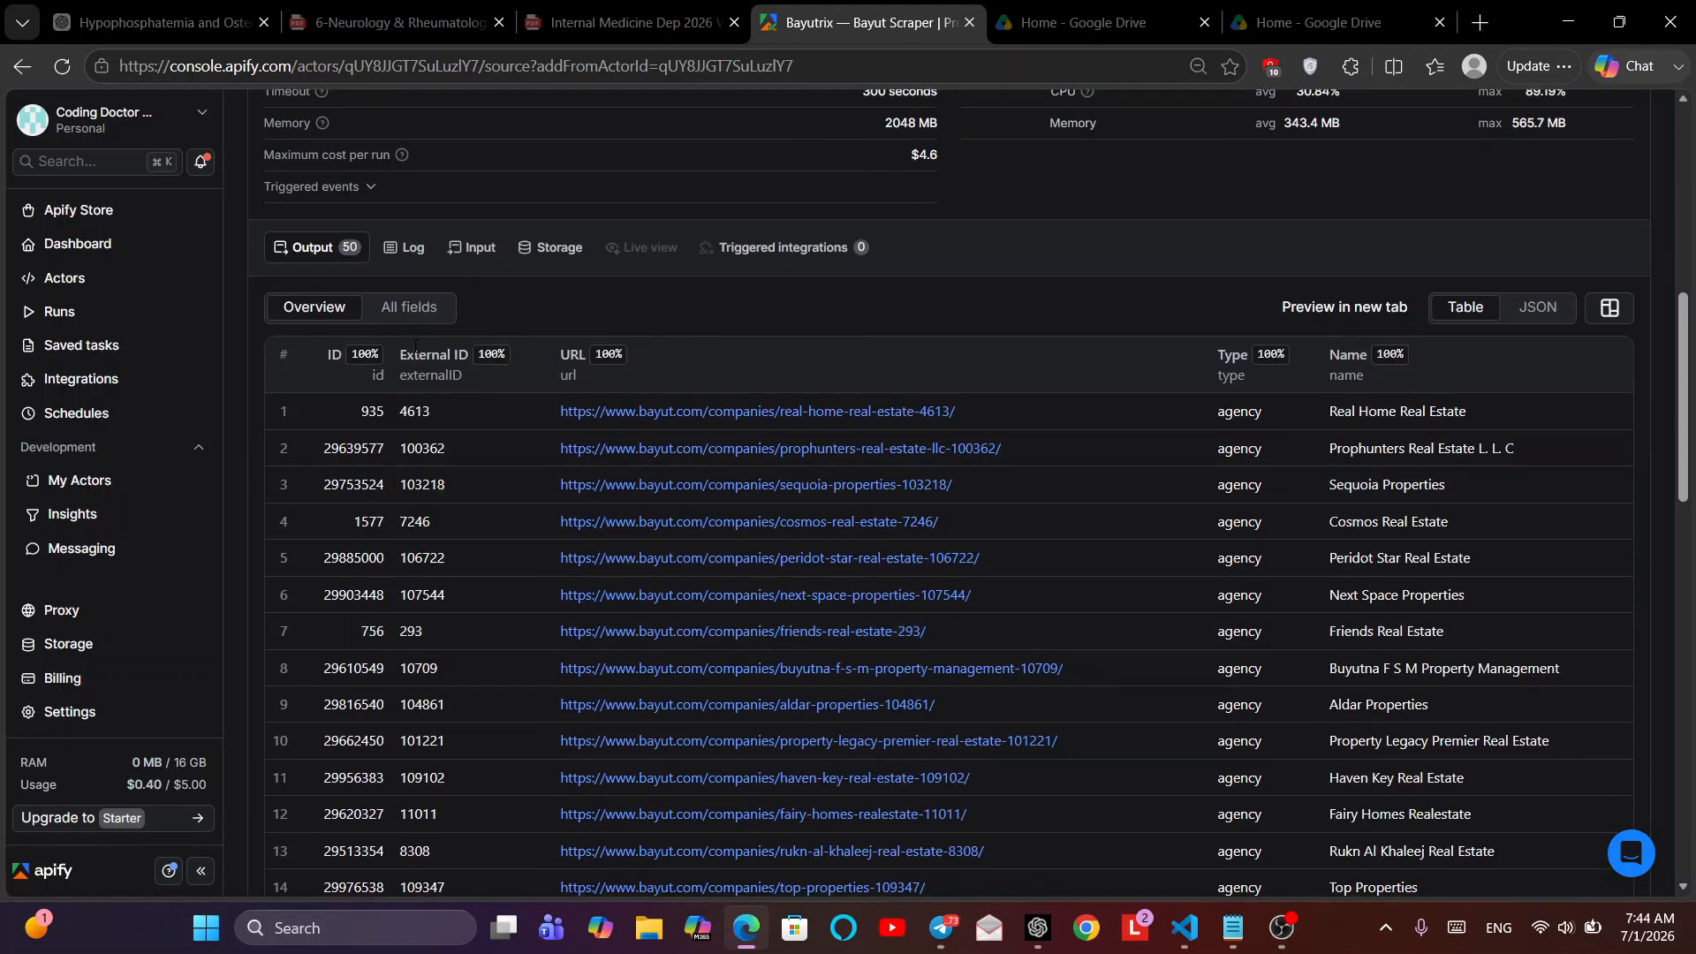
# - Show all fields of the scraped agencies in the output table and look over the columns
pyautogui.click(411, 307)
pyautogui.scroll(-4, 539, 482)
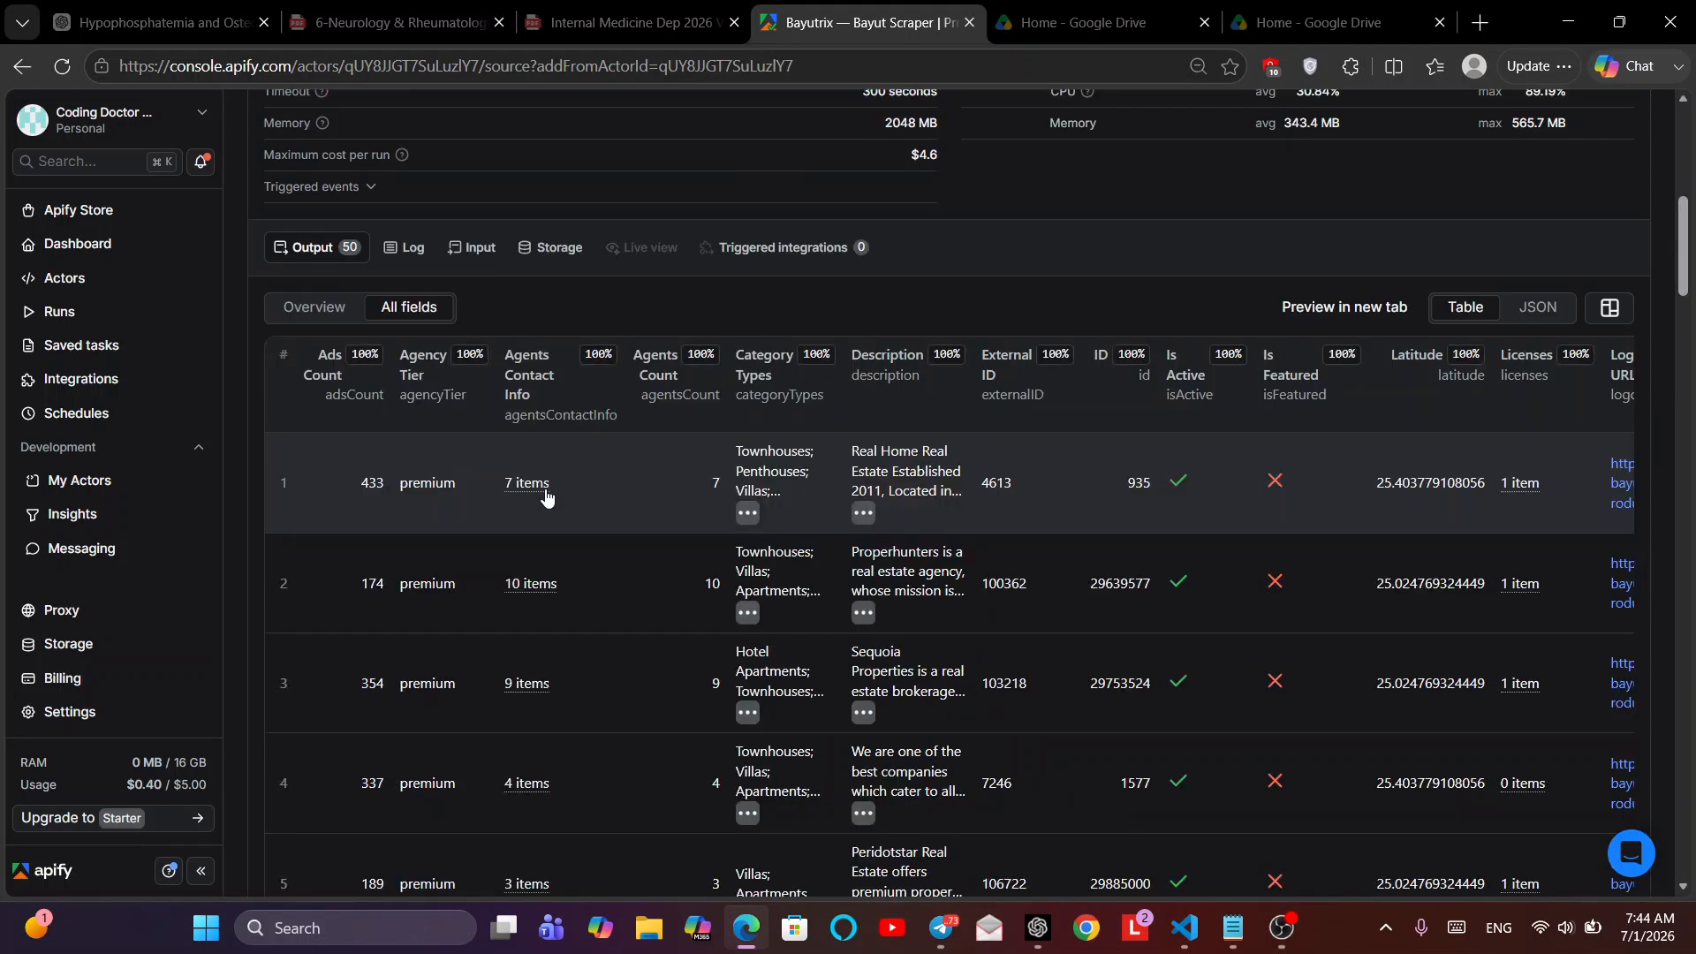
pyautogui.scroll(1, 592, 362)
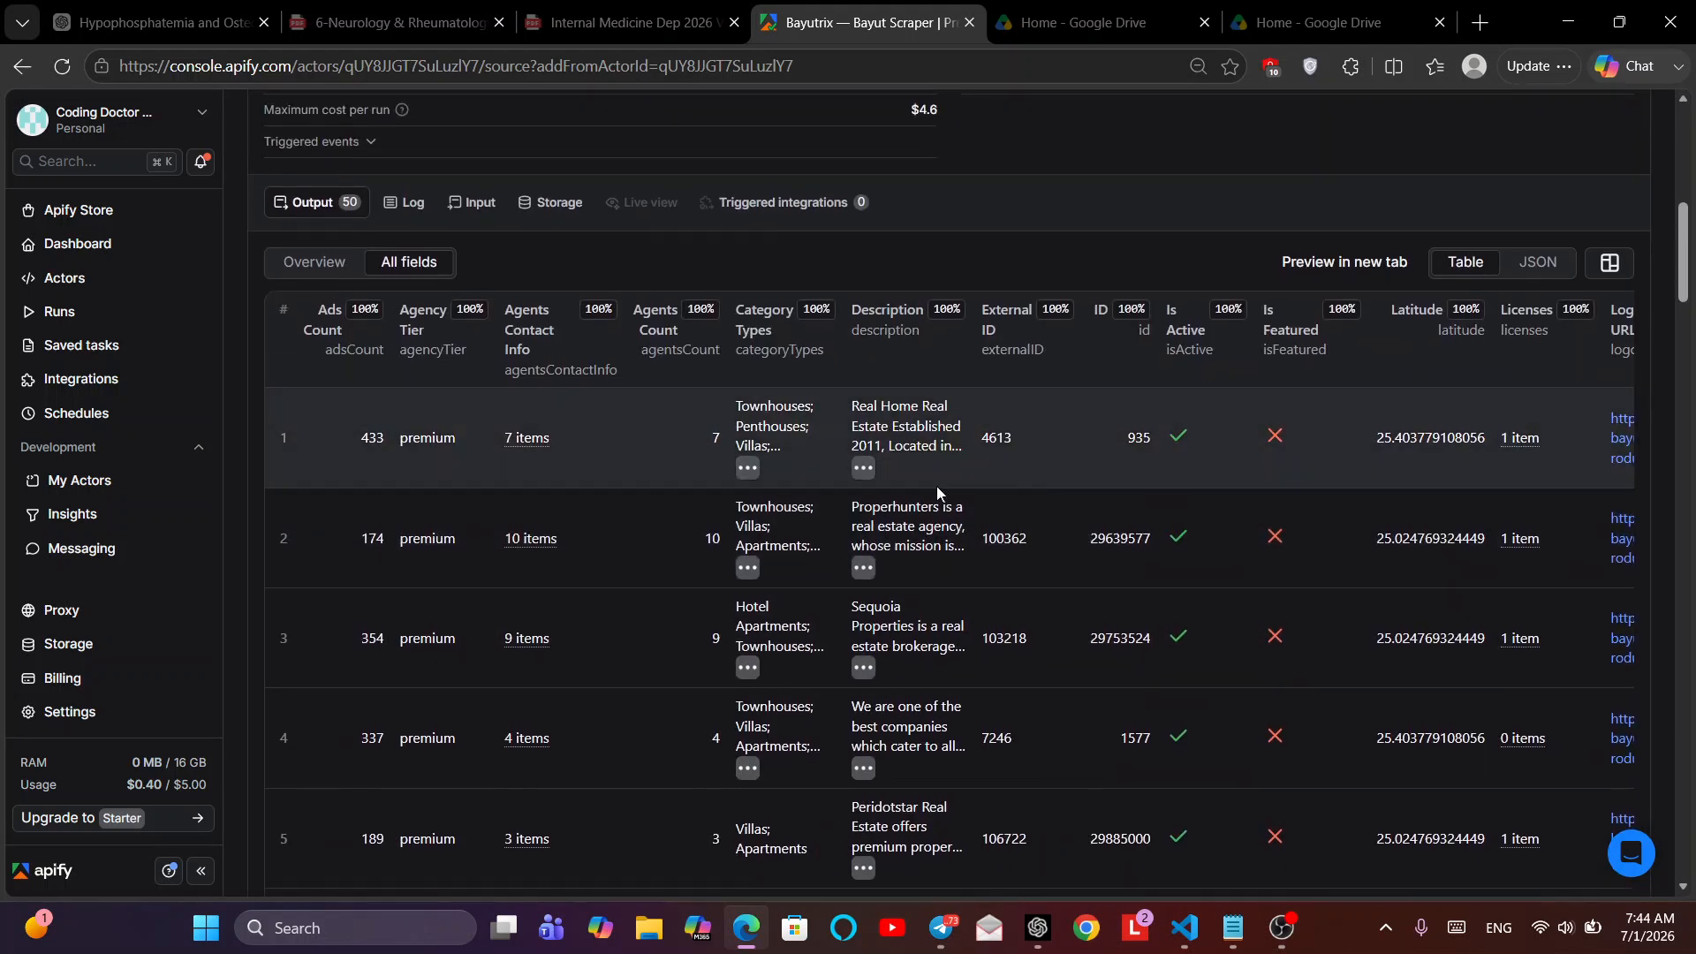
# - Switch the run output to JSON and examine the first agency's record, including its licenses, service areas and agents' contact info
pyautogui.click(1551, 259)
pyautogui.scroll(-8, 884, 477)
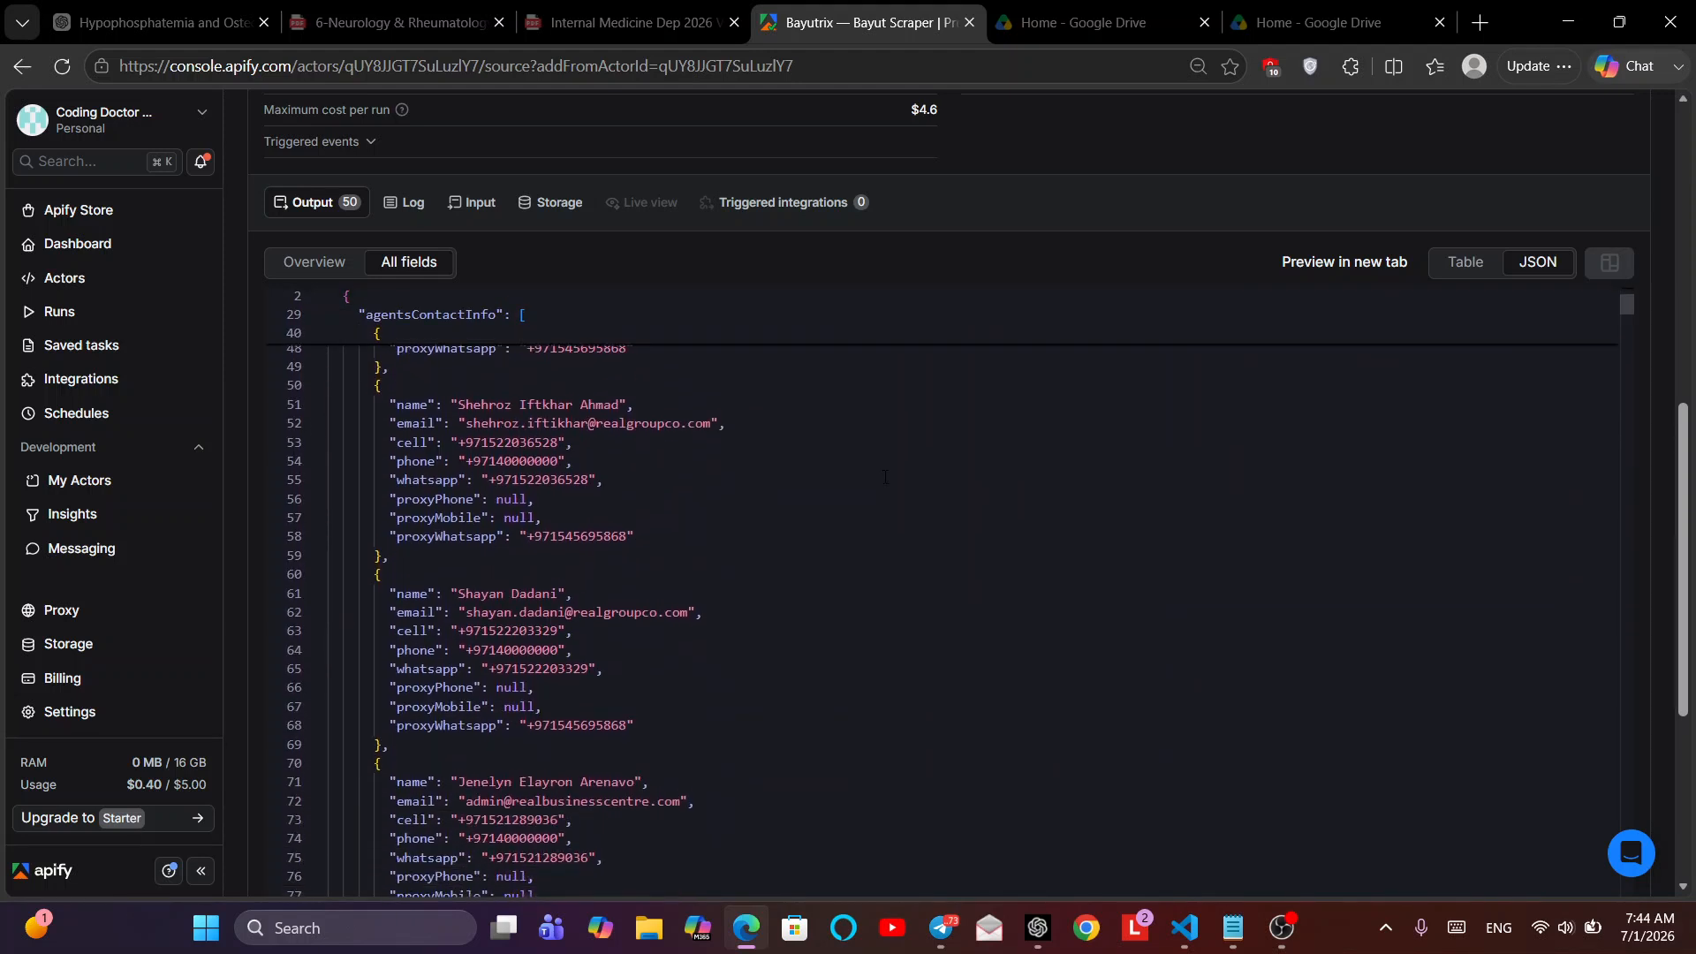
pyautogui.scroll(10, 884, 477)
pyautogui.scroll(-5, 609, 648)
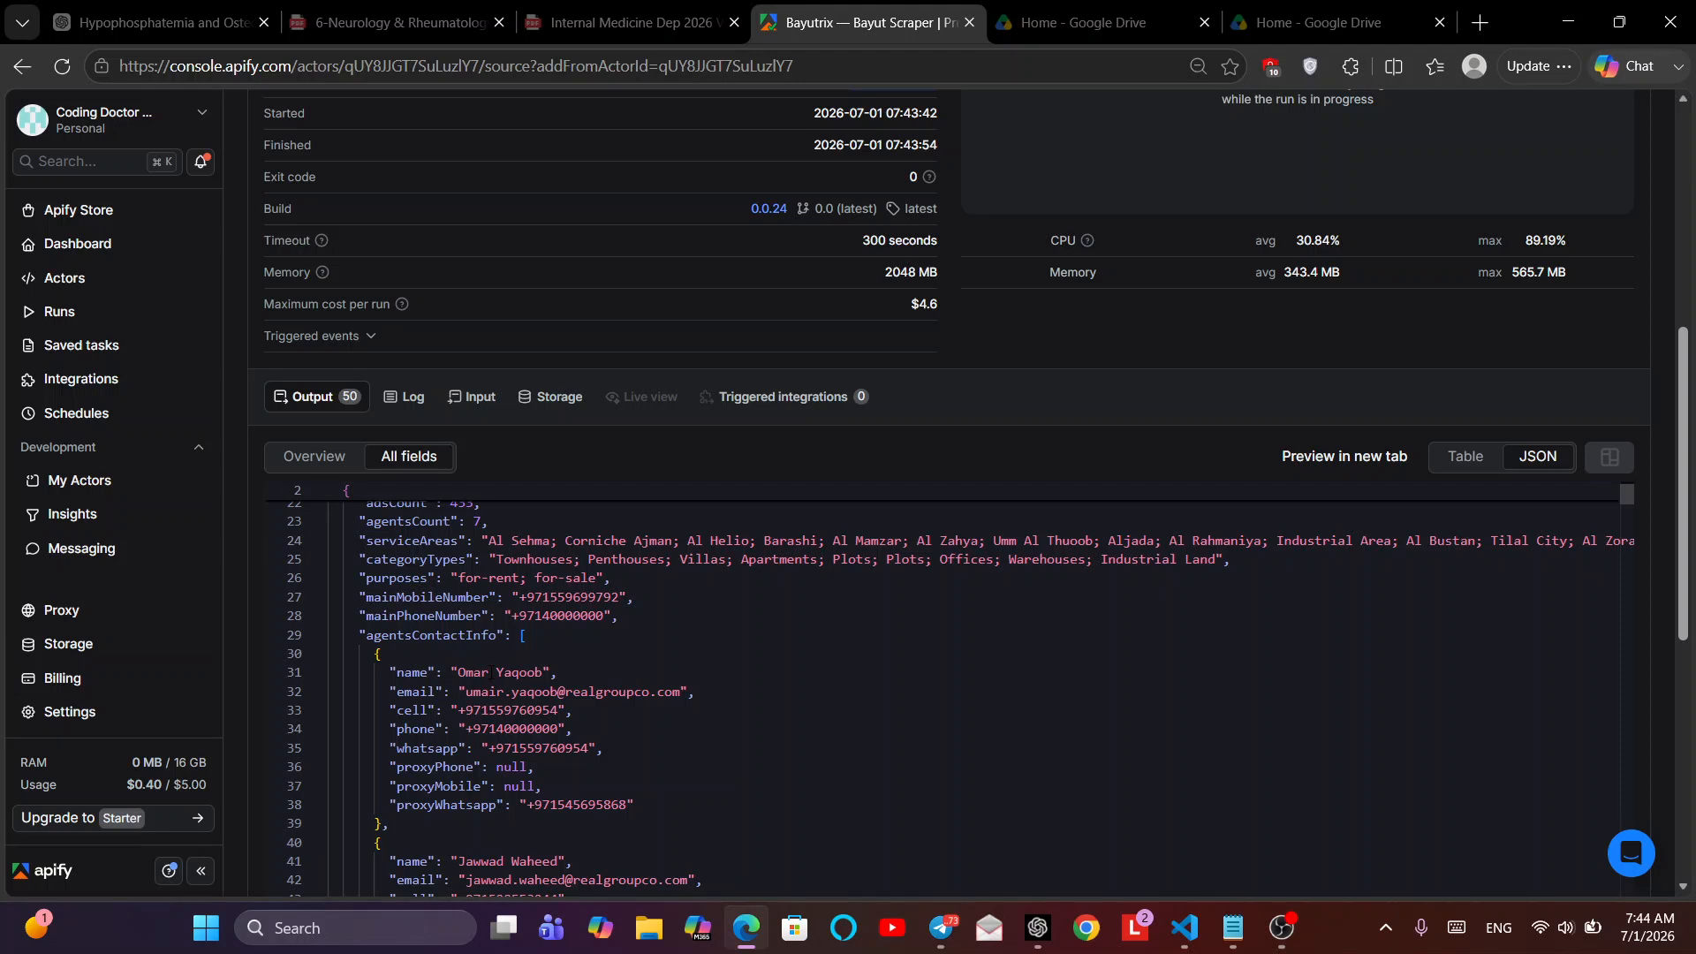
pyautogui.scroll(-1, 491, 673)
pyautogui.scroll(4, 503, 707)
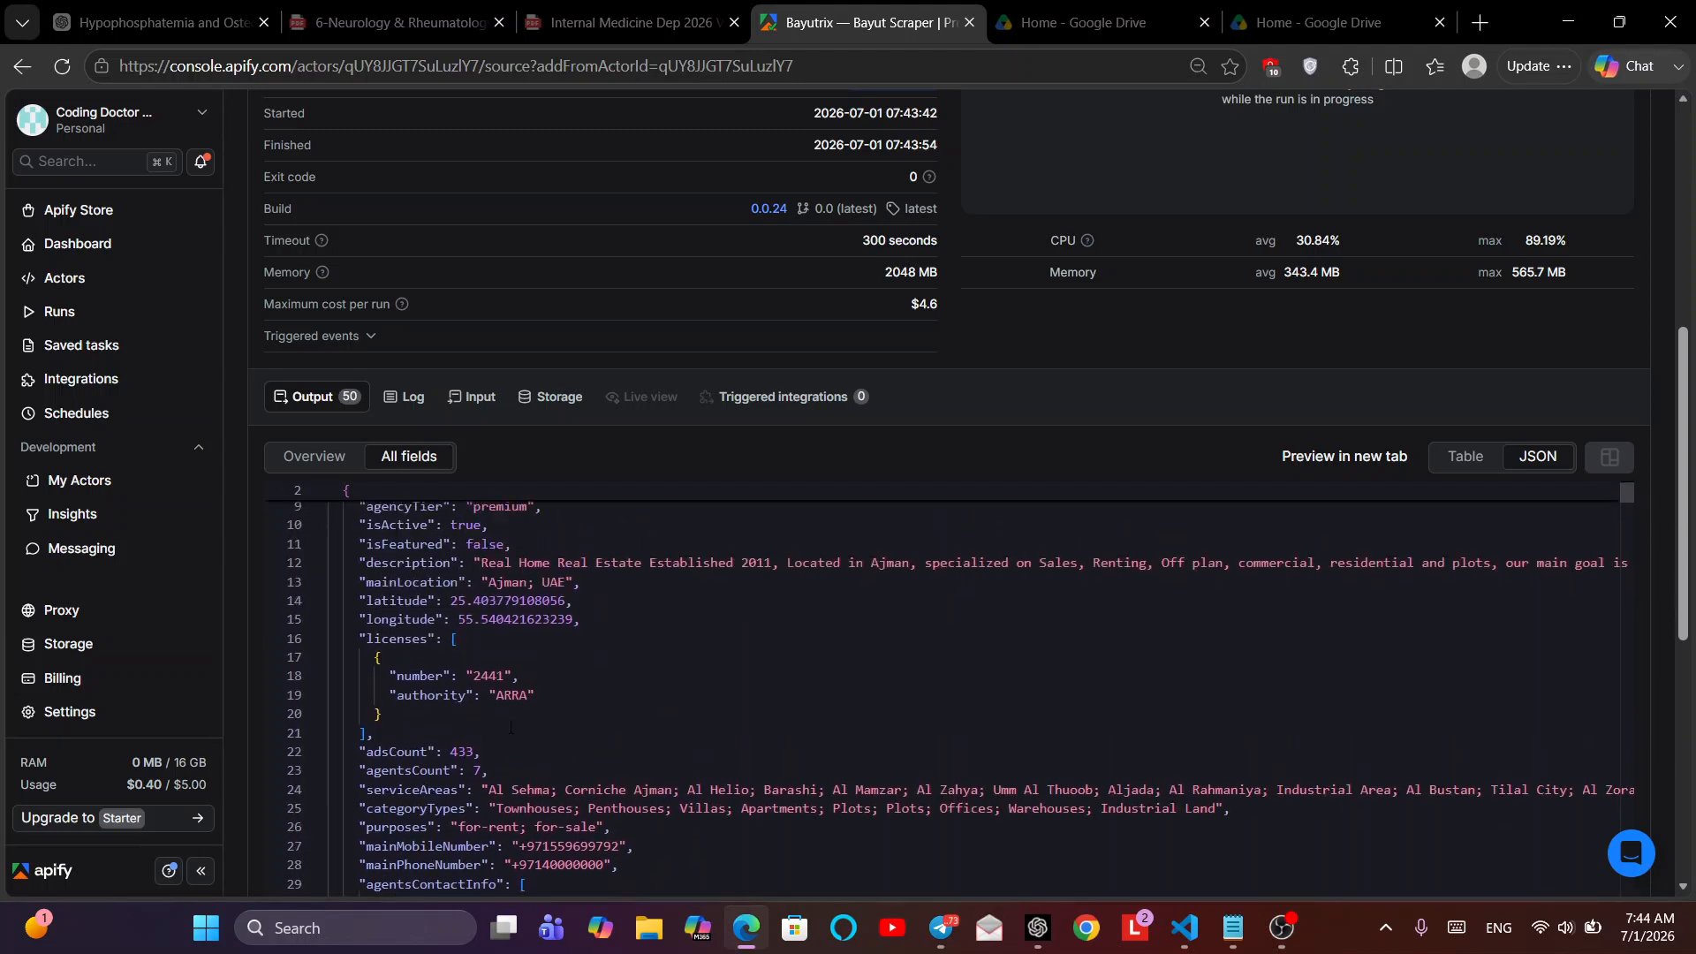
pyautogui.scroll(3, 510, 727)
pyautogui.scroll(-6, 954, 689)
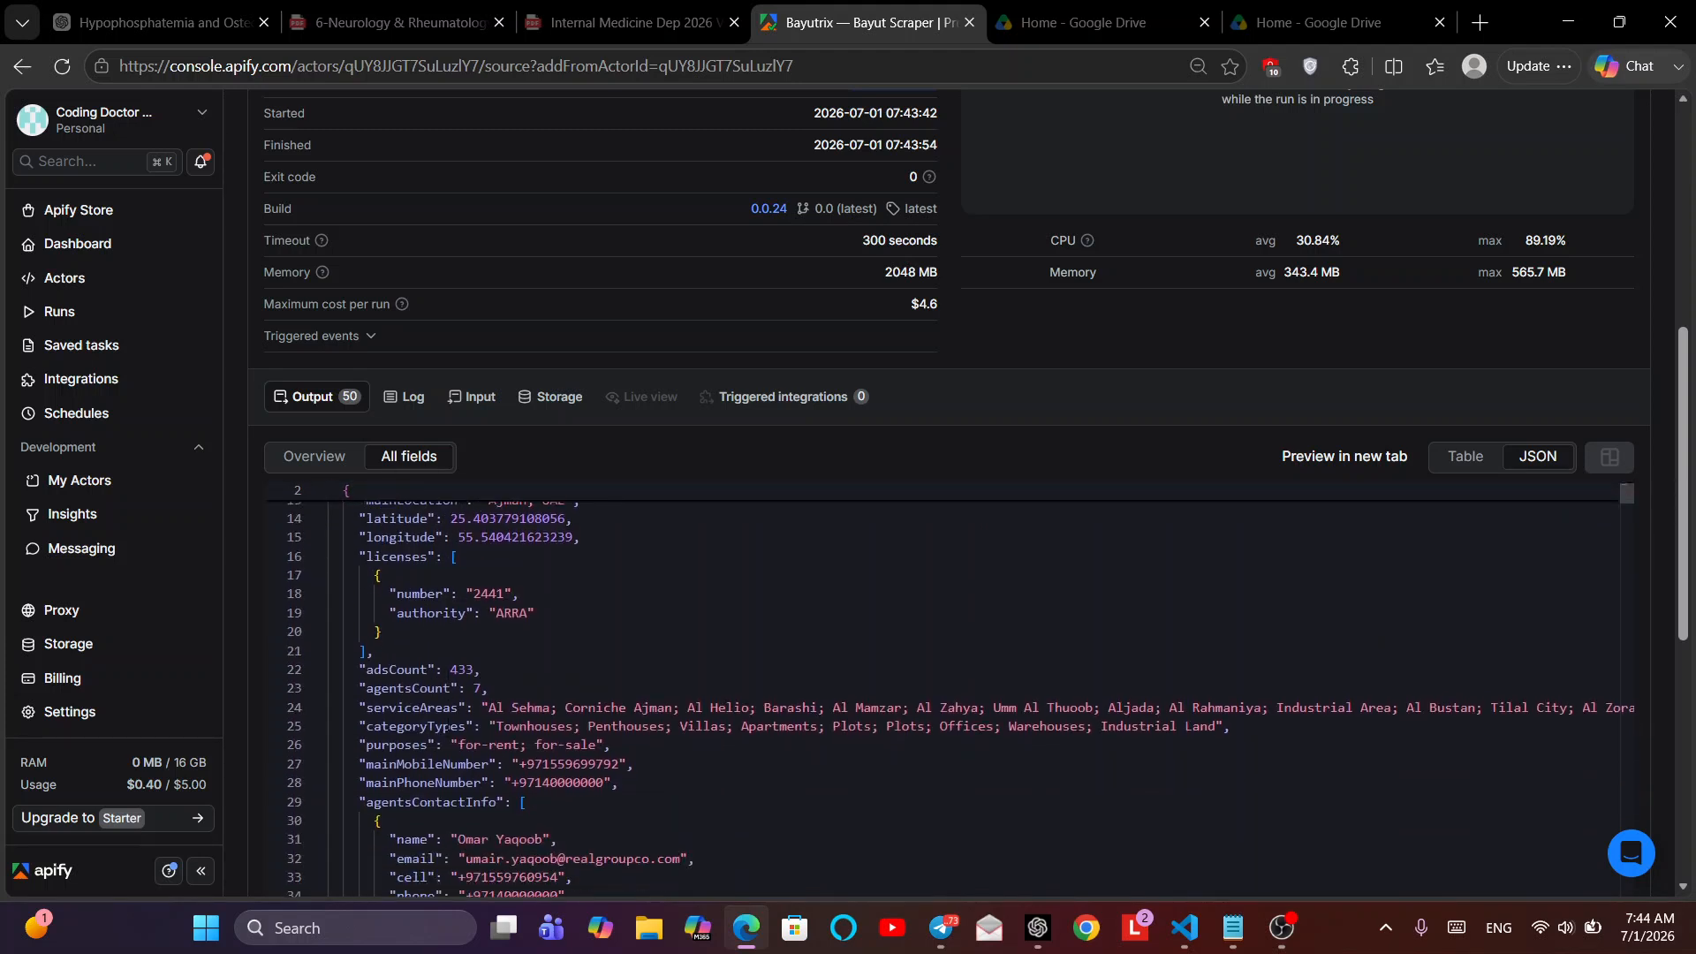
pyautogui.scroll(-9, 521, 681)
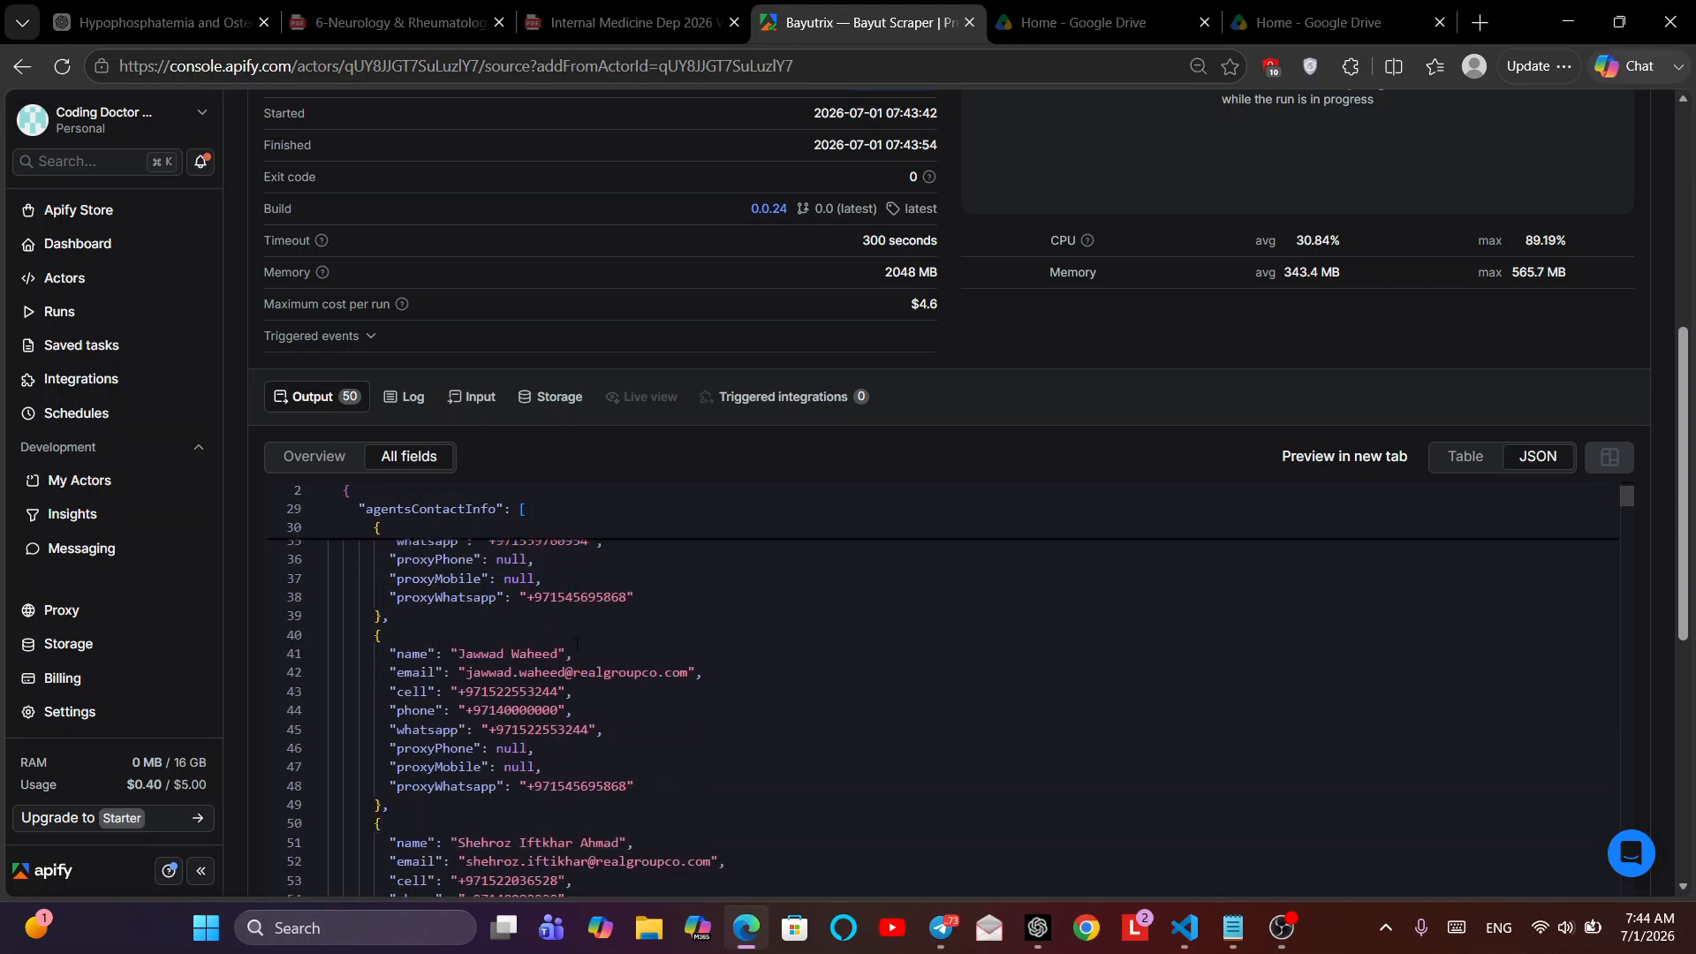
pyautogui.scroll(13, 575, 646)
# - Open the run's dataset export options, check the available formats and selectable fields, and close them without downloading
pyautogui.scroll(5, 576, 646)
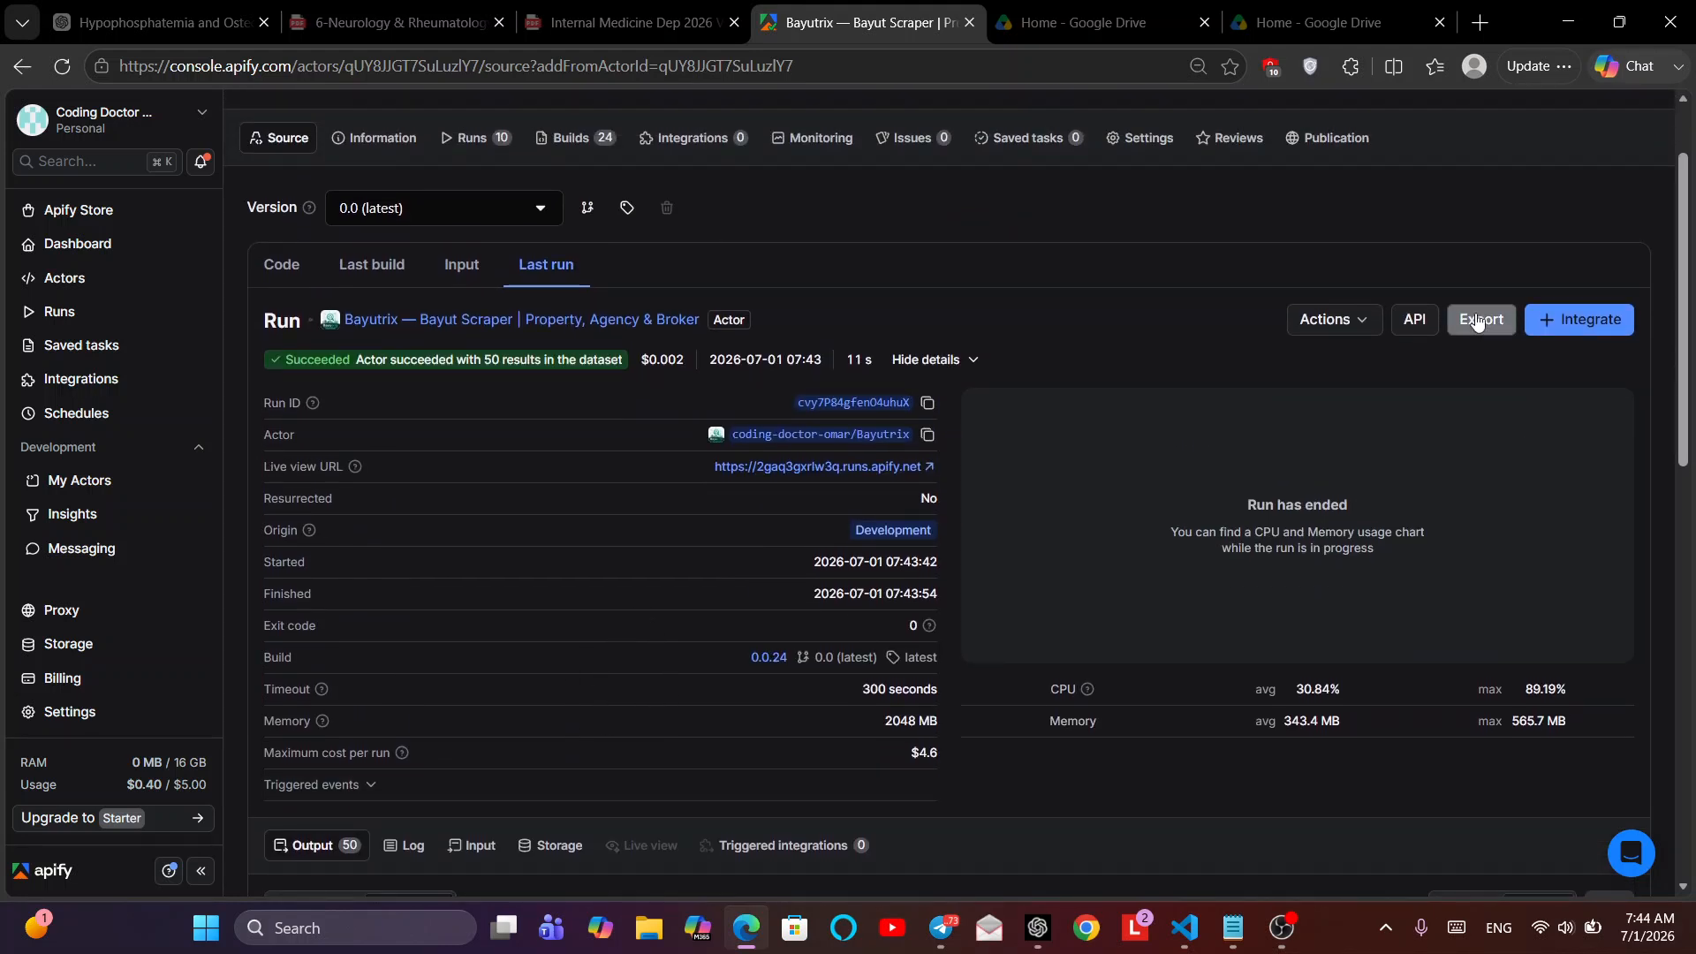
pyautogui.click(1477, 319)
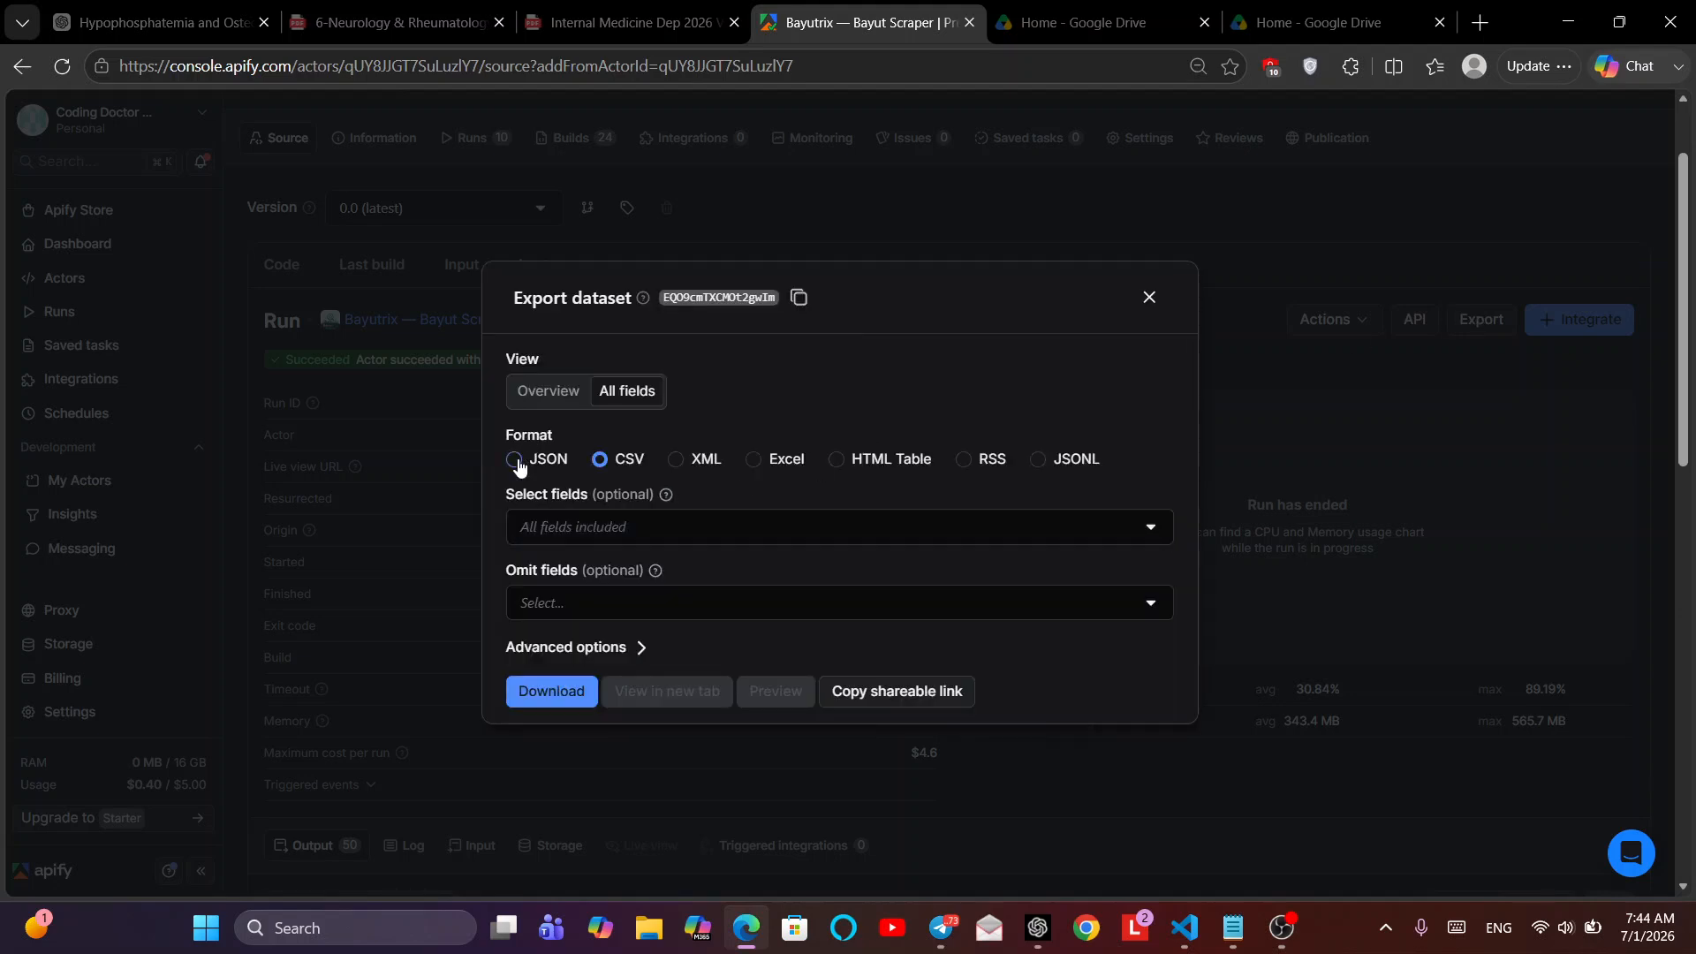
pyautogui.click(586, 529)
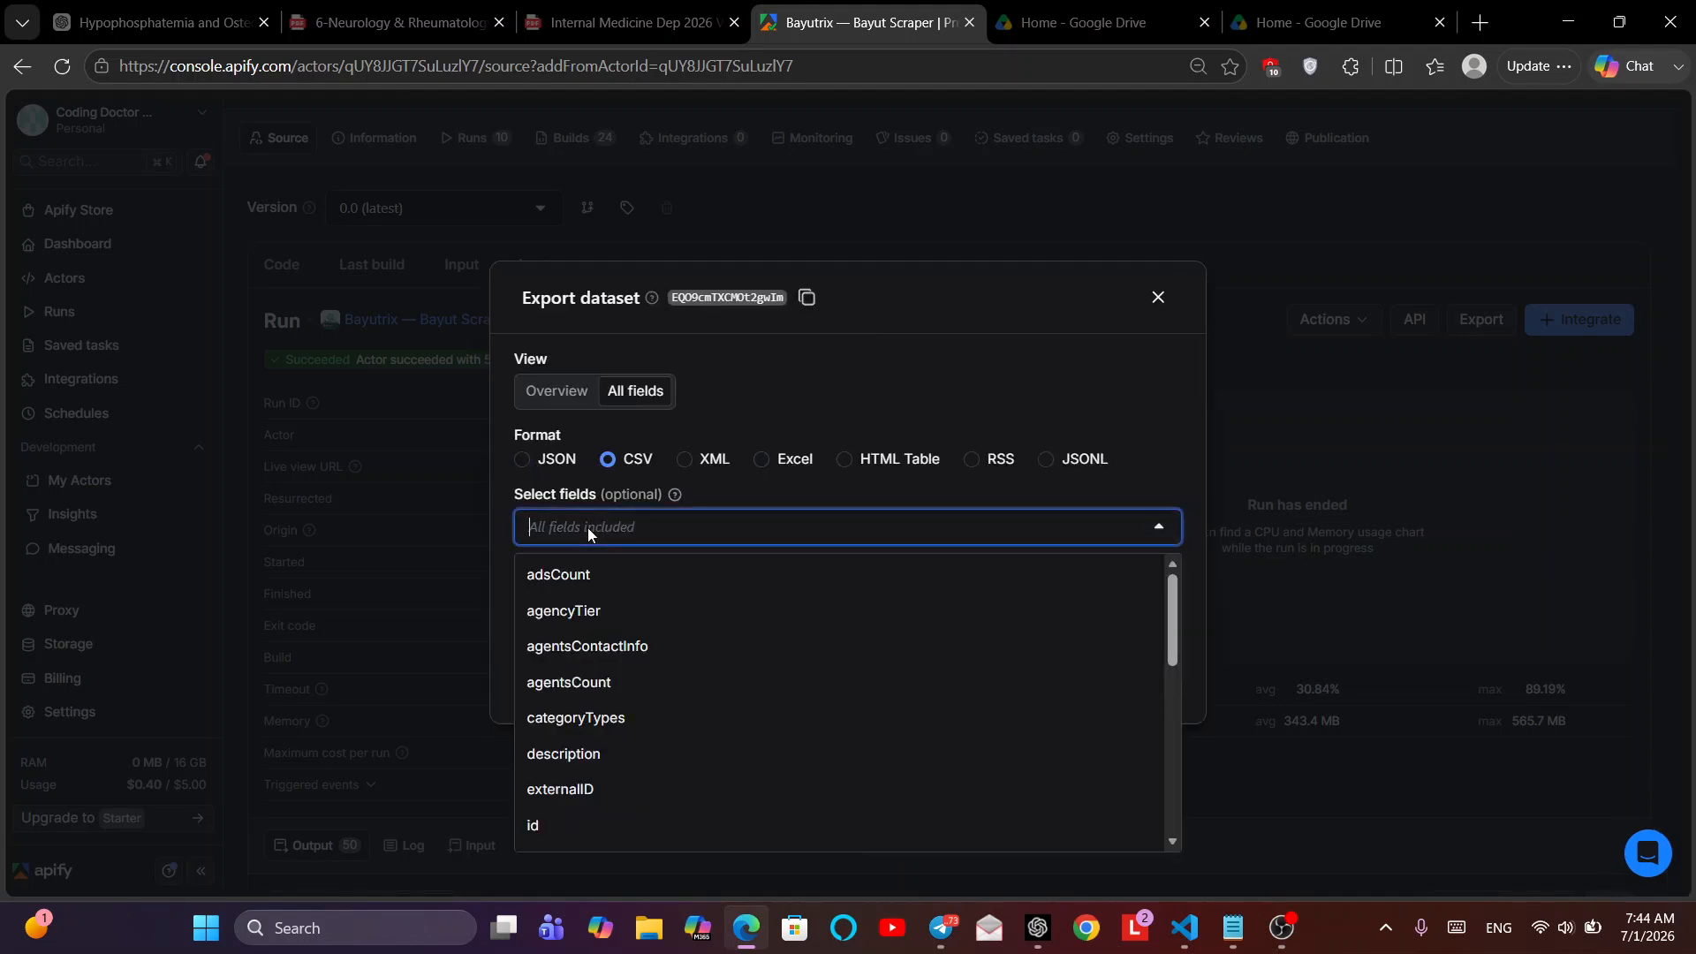
pyautogui.click(588, 530)
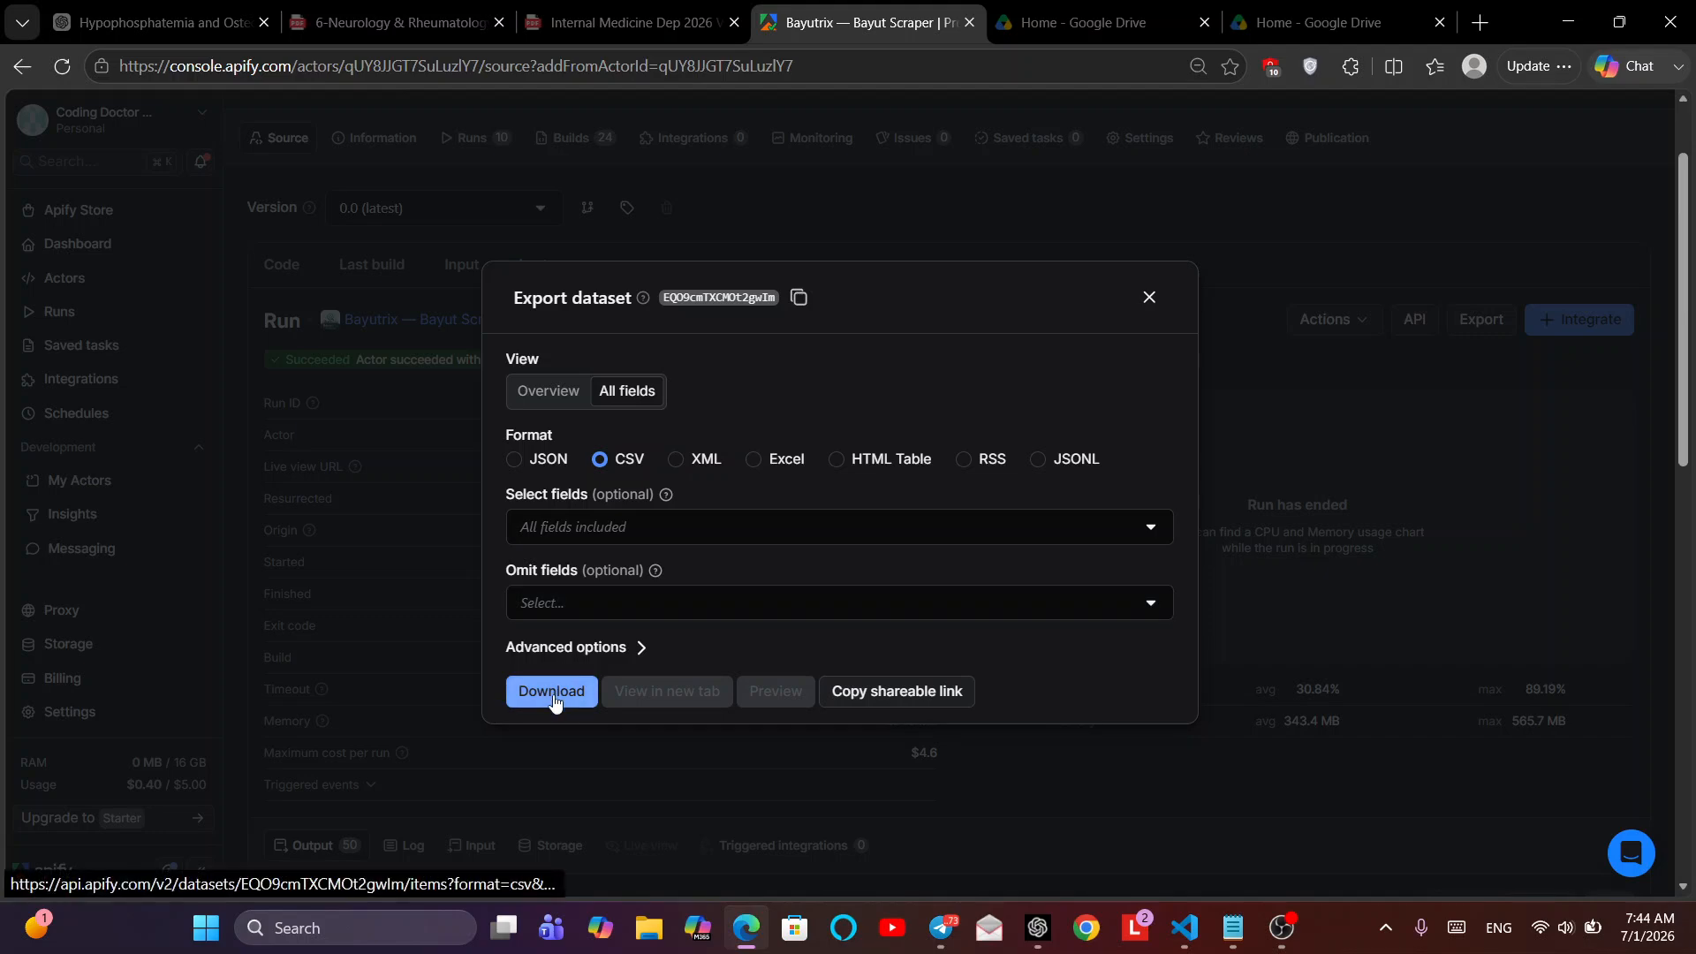
pyautogui.click(1149, 298)
pyautogui.scroll(-5, 984, 443)
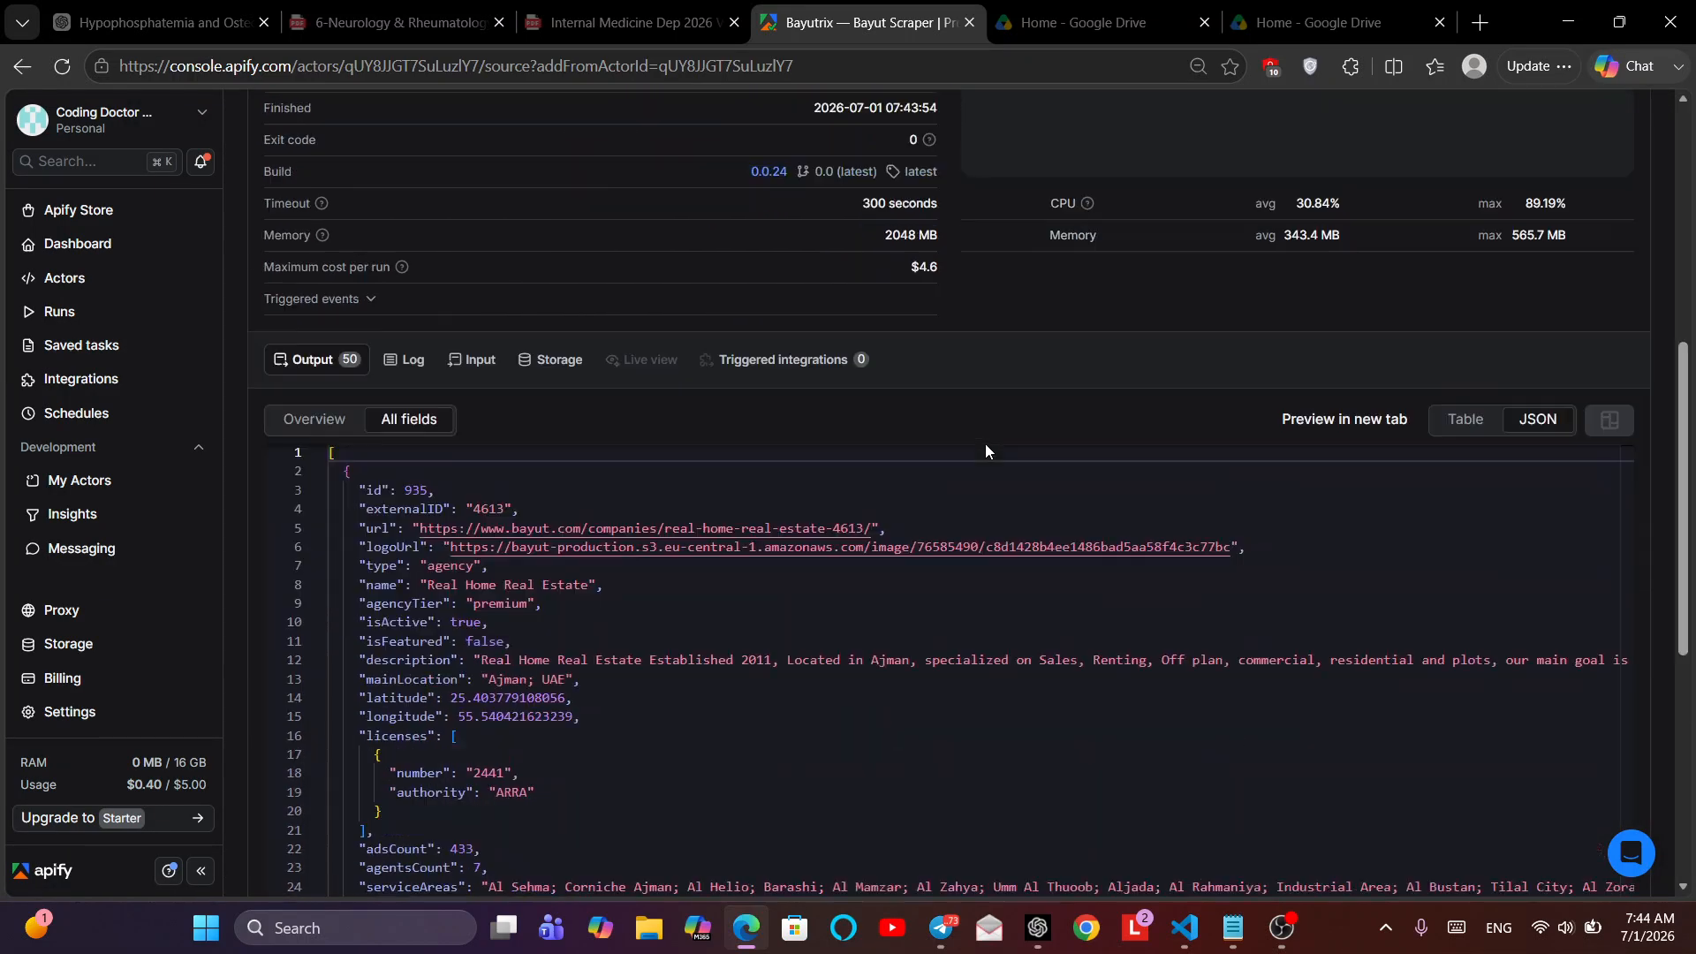
pyautogui.scroll(7, 984, 444)
pyautogui.scroll(-7, 984, 444)
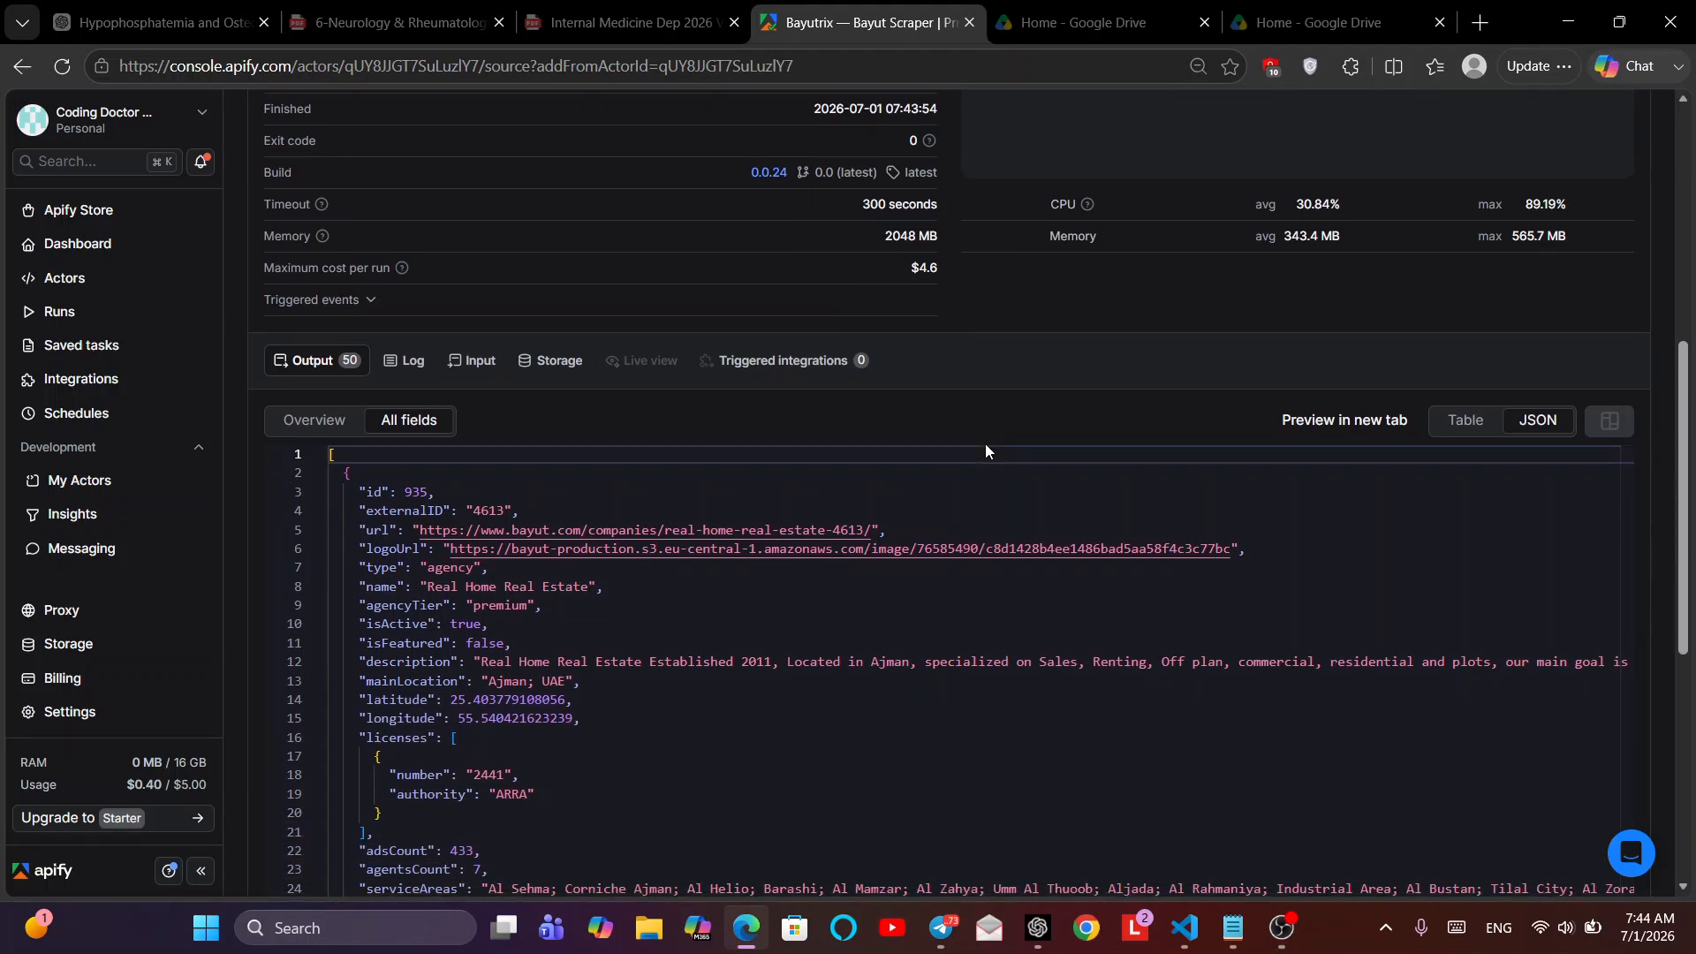
pyautogui.scroll(2, 984, 443)
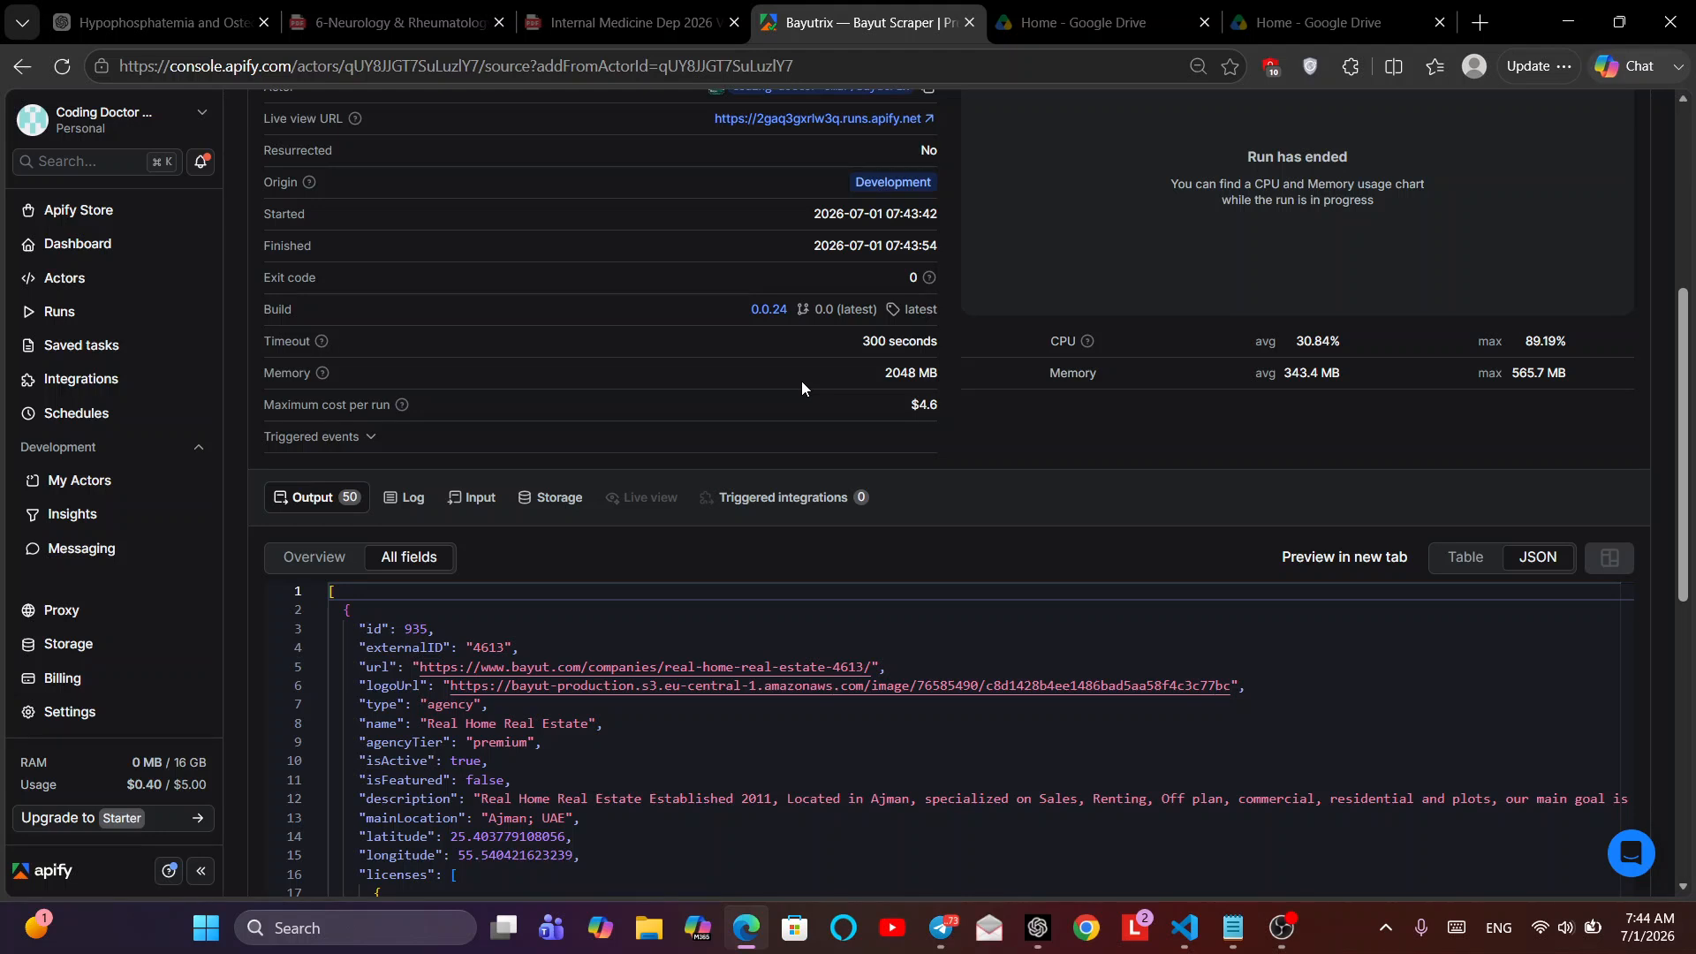
pyautogui.scroll(5, 802, 387)
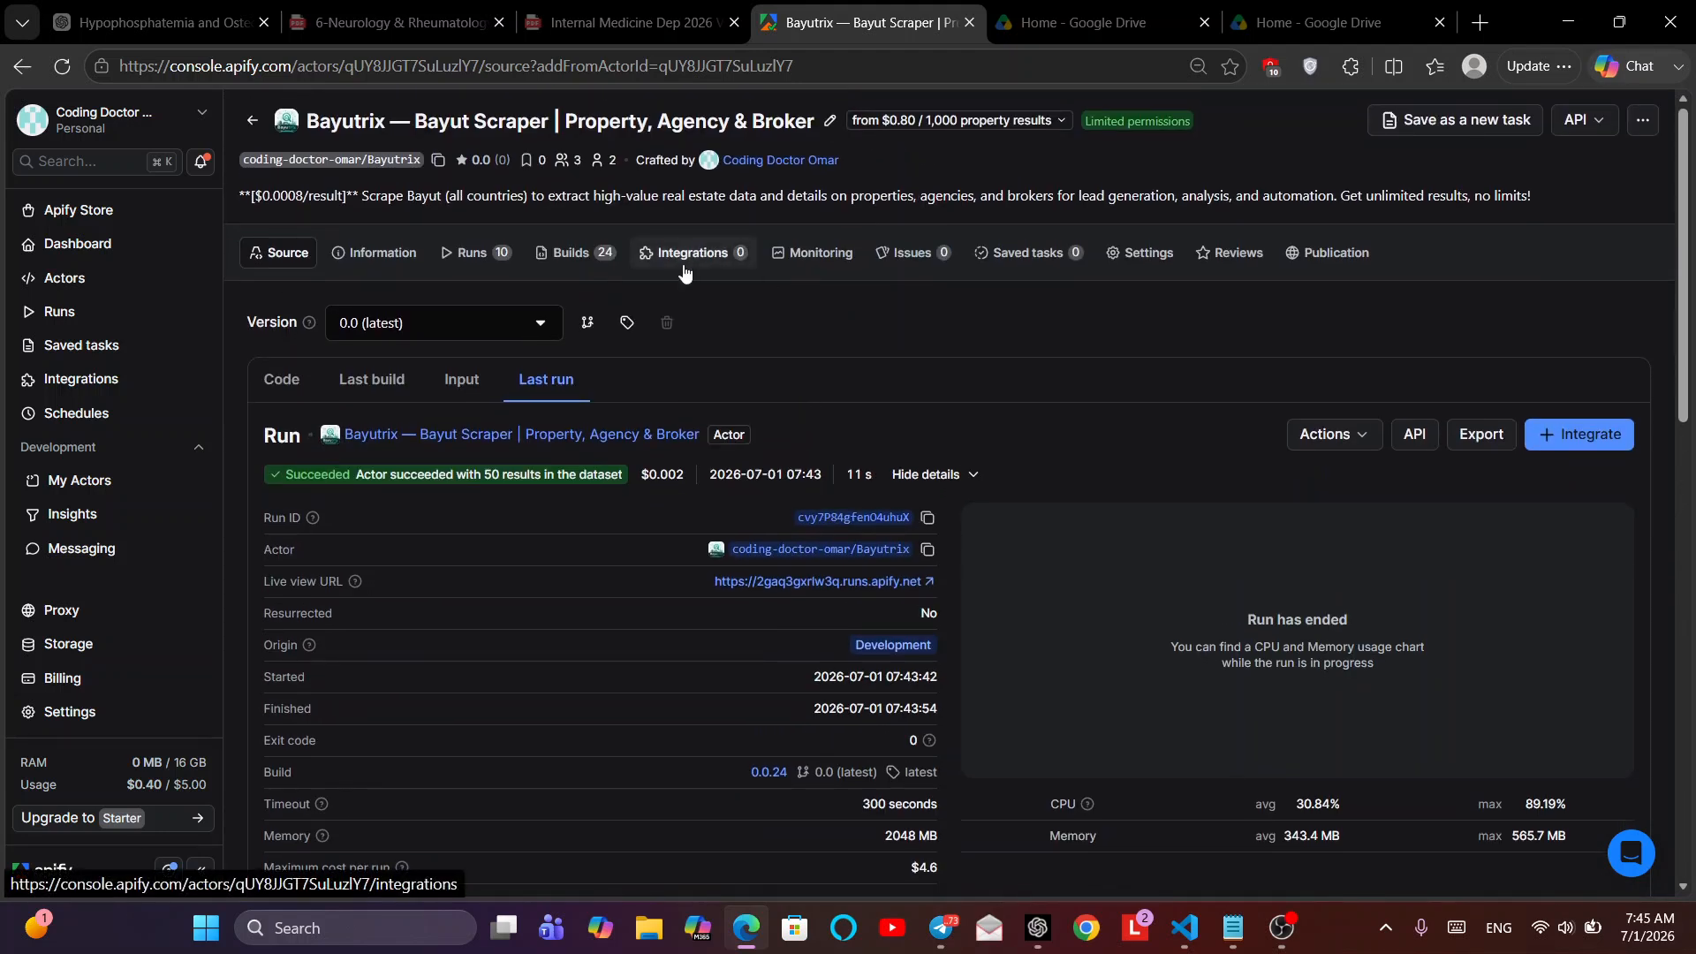
# - Open the account's Login & Privacy settings and review the General resource access and run data sharing options
pyautogui.click(154, 717)
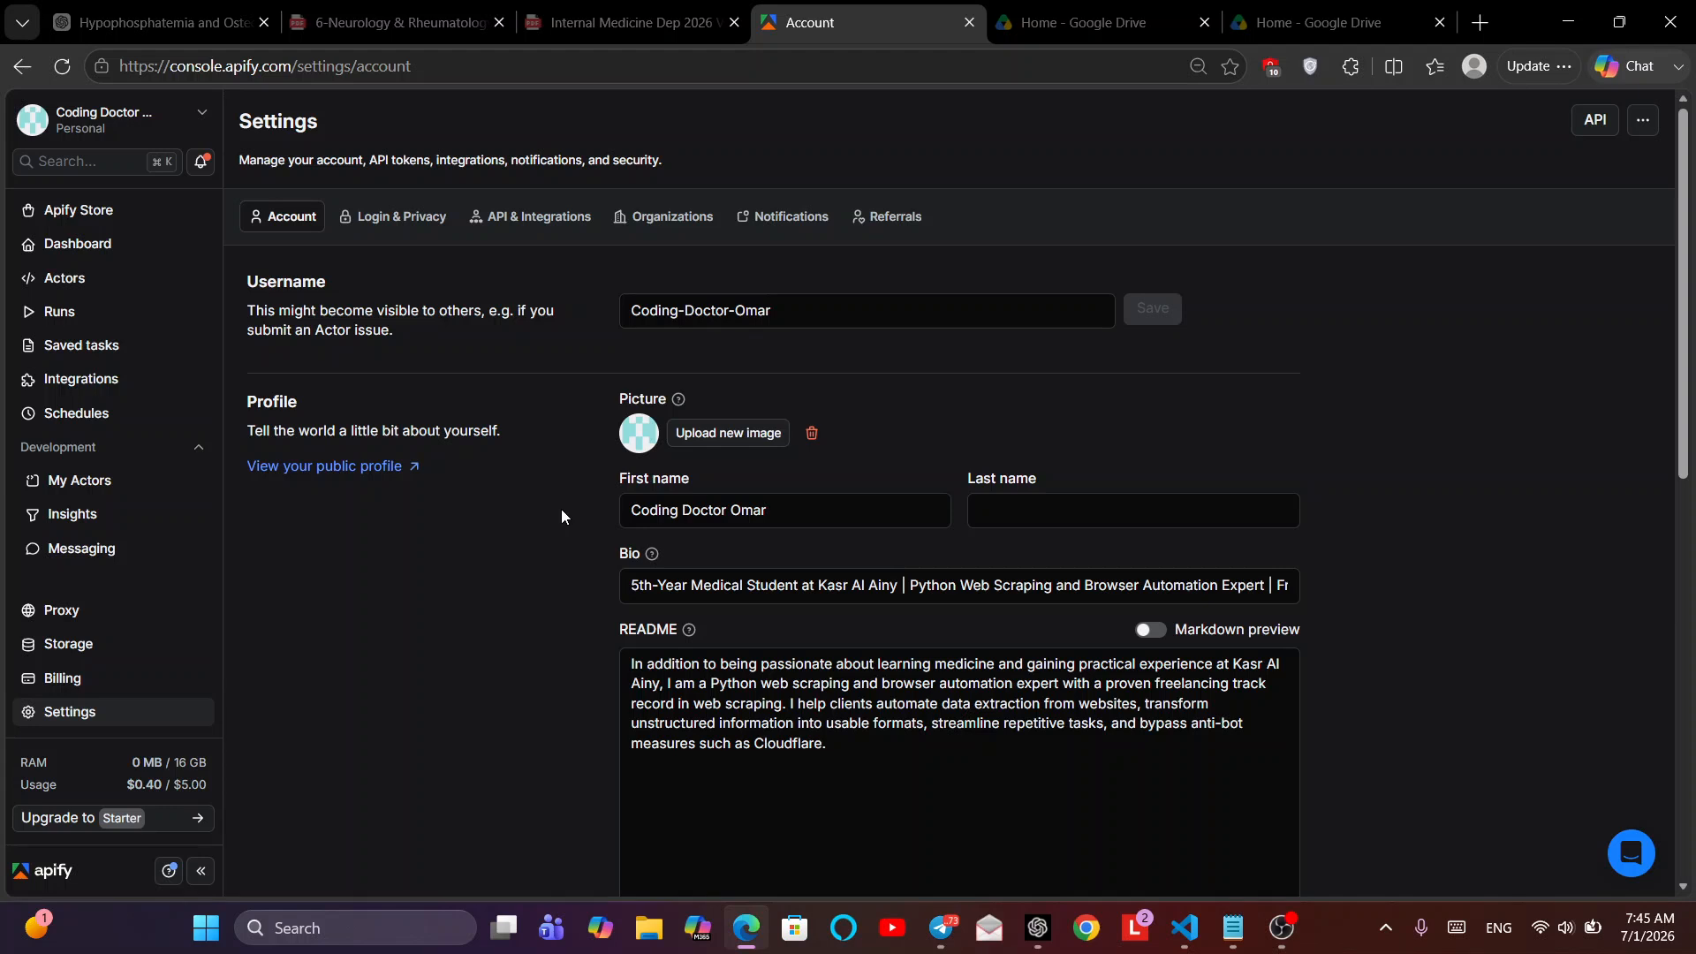
pyautogui.click(390, 216)
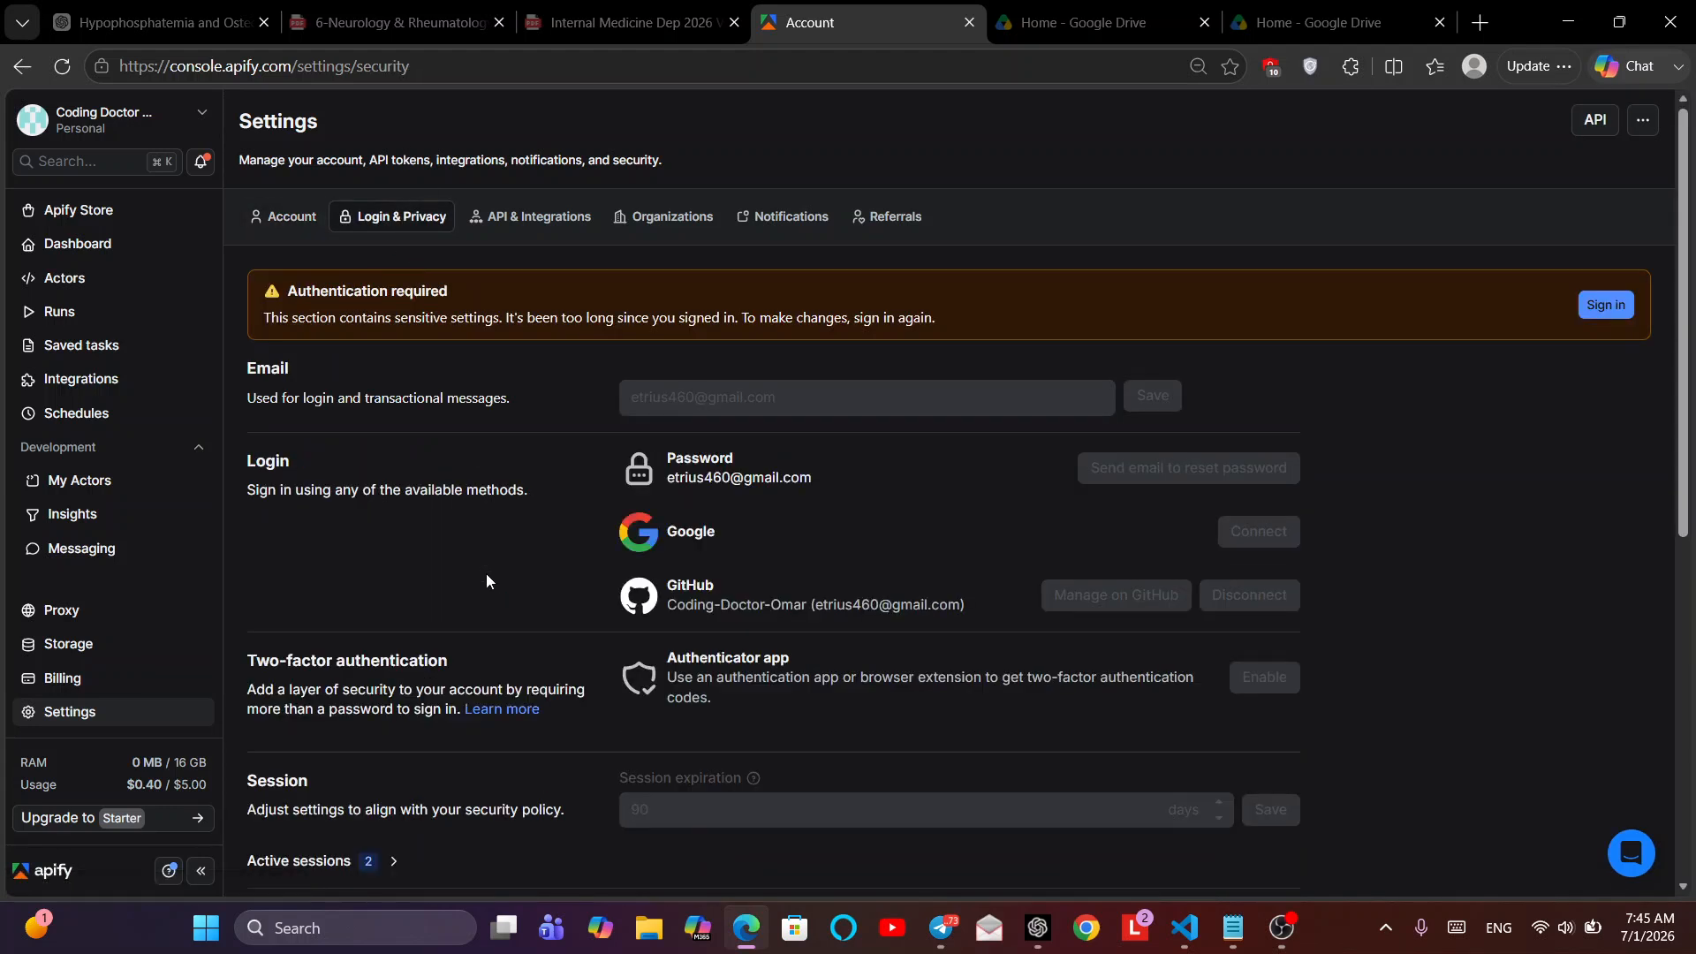
pyautogui.scroll(-5, 486, 581)
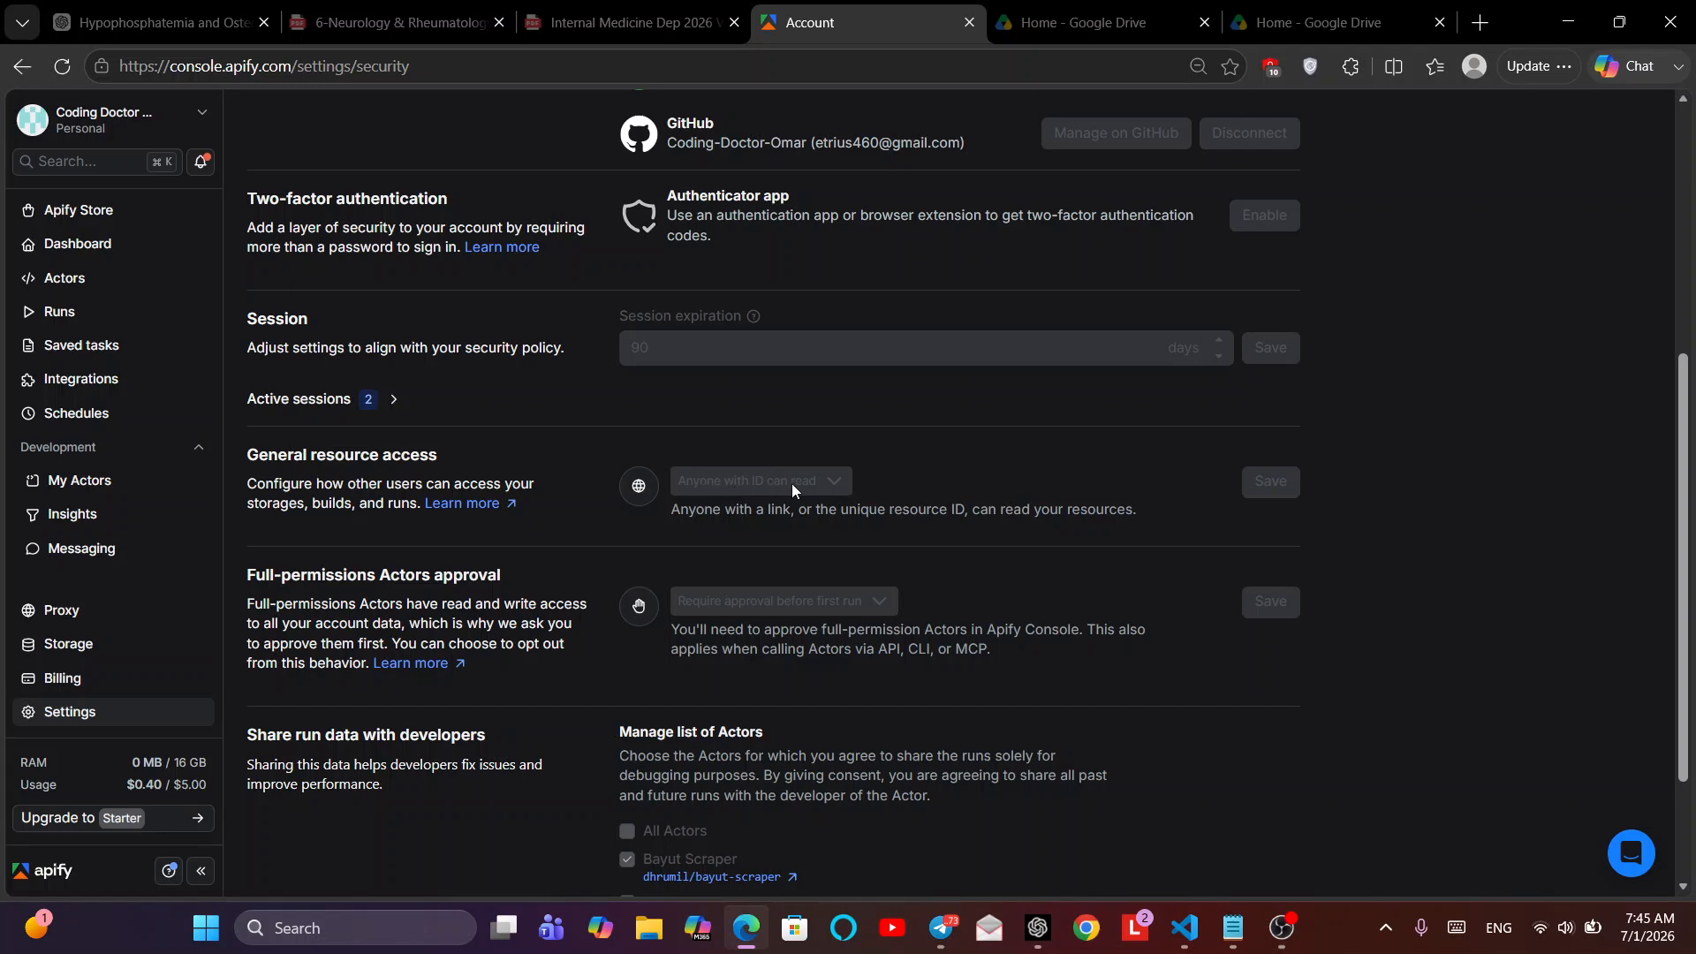
pyautogui.scroll(5, 792, 484)
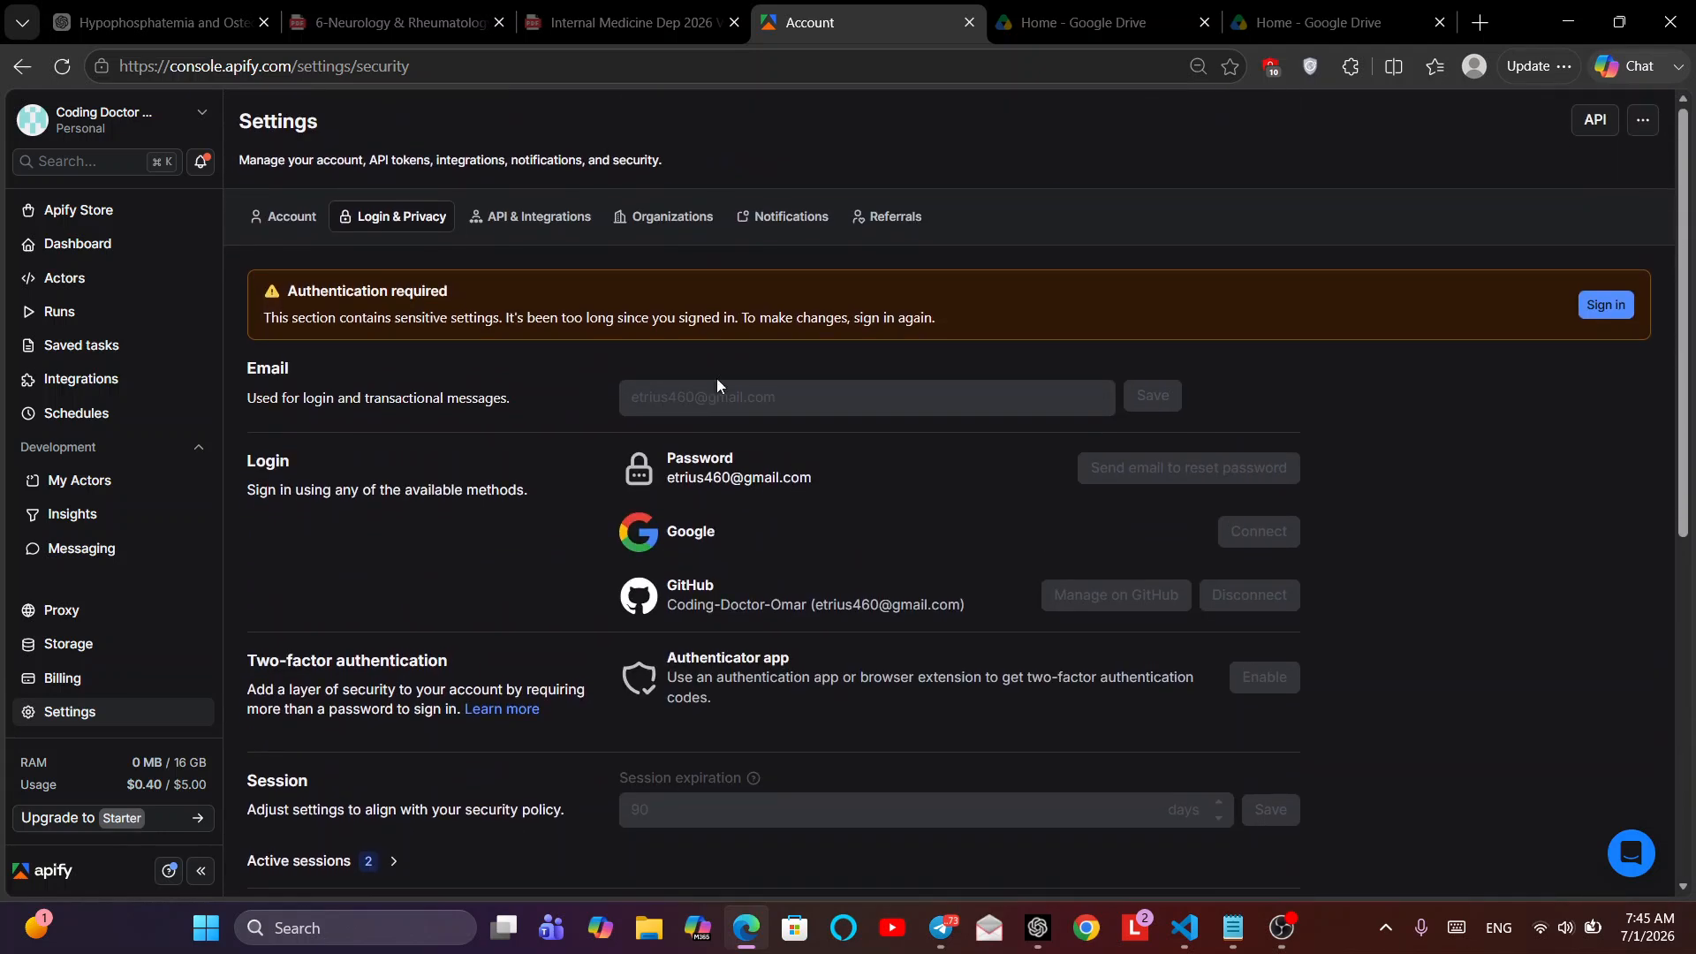
pyautogui.scroll(-7, 564, 331)
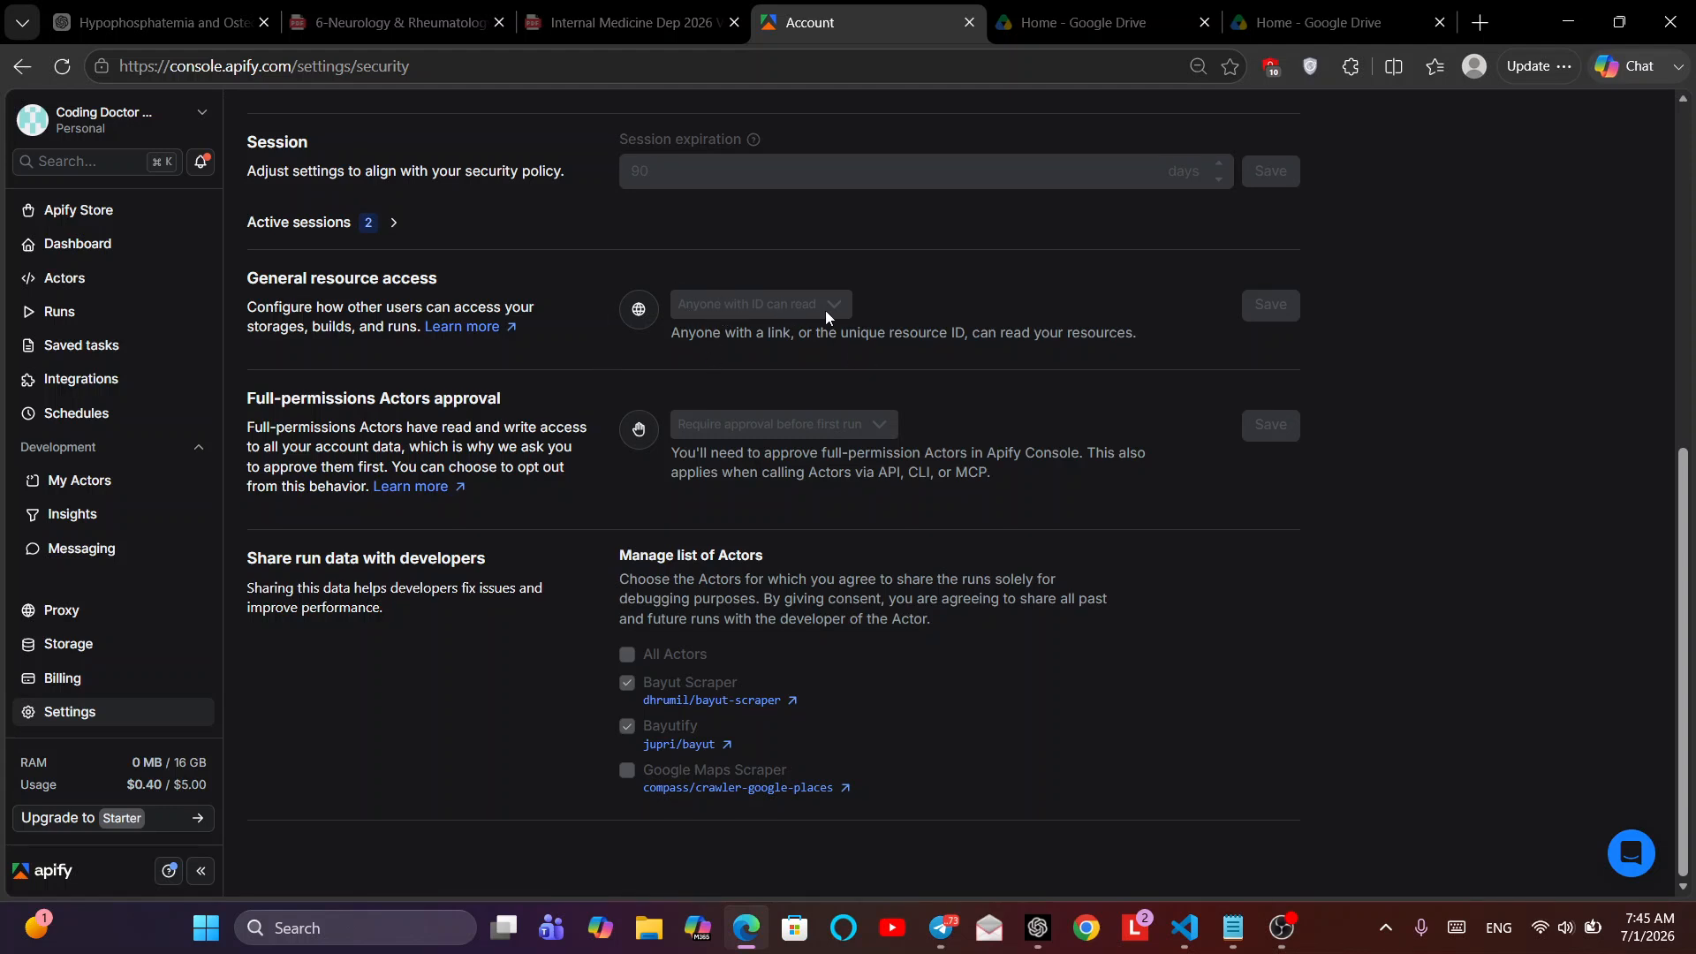
# - Reopen the Bayutrix Actor from the list of own Actors and look over its input form
pyautogui.click(152, 477)
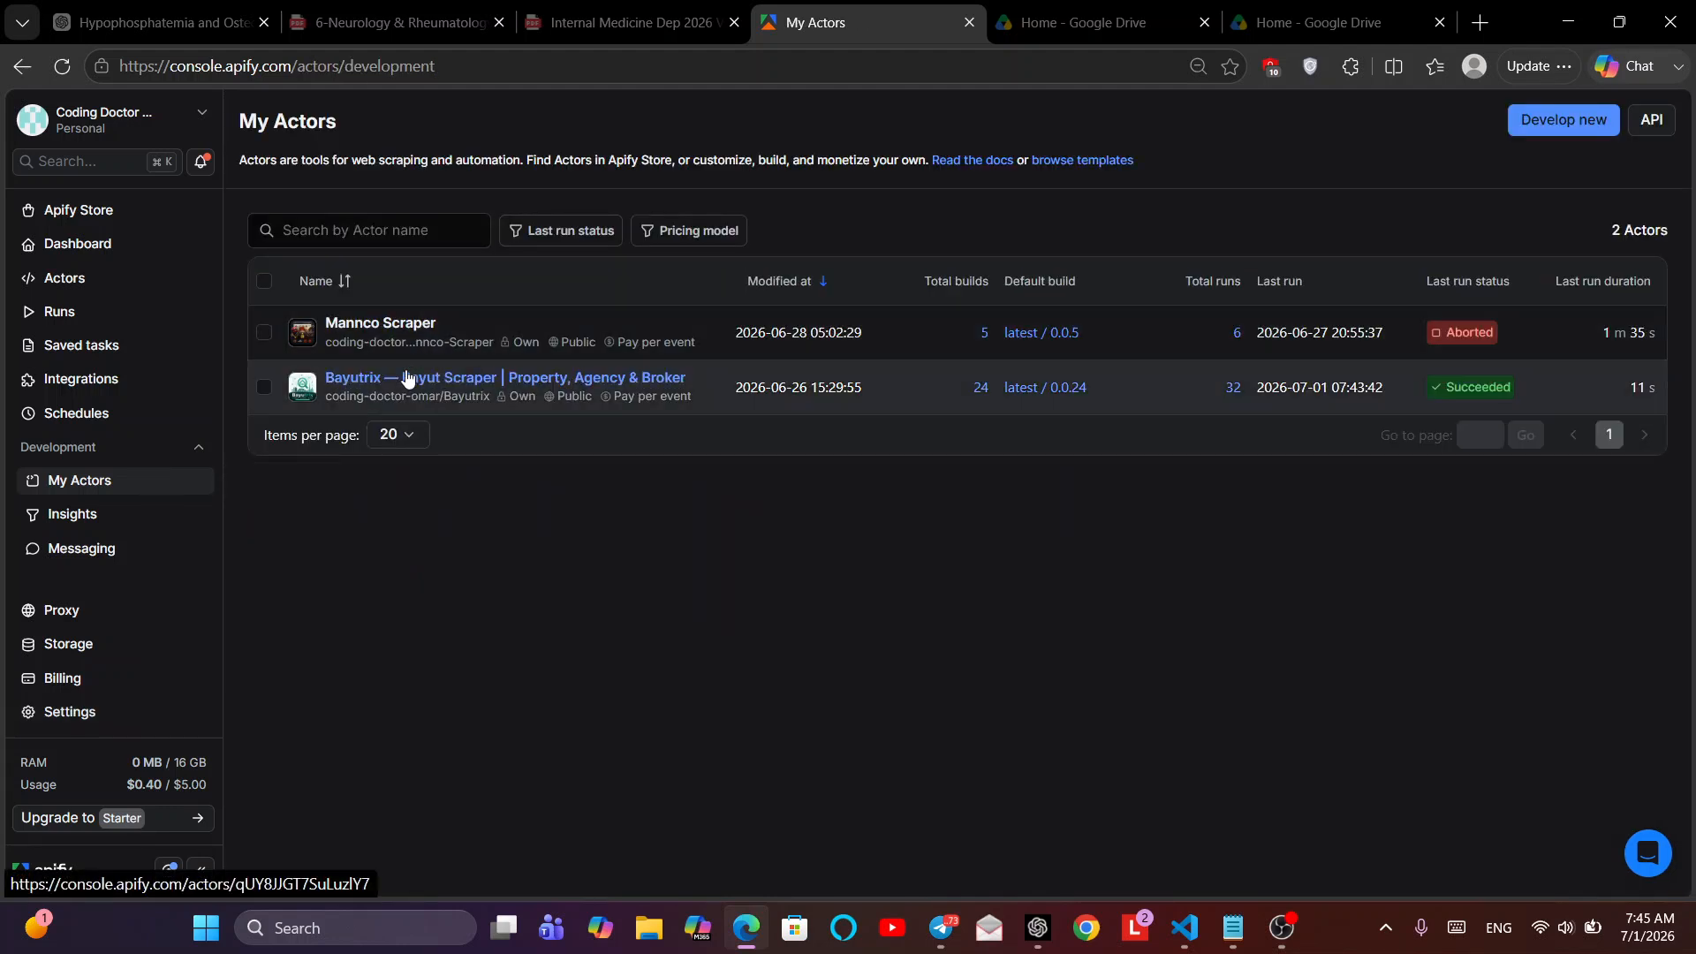
pyautogui.click(408, 378)
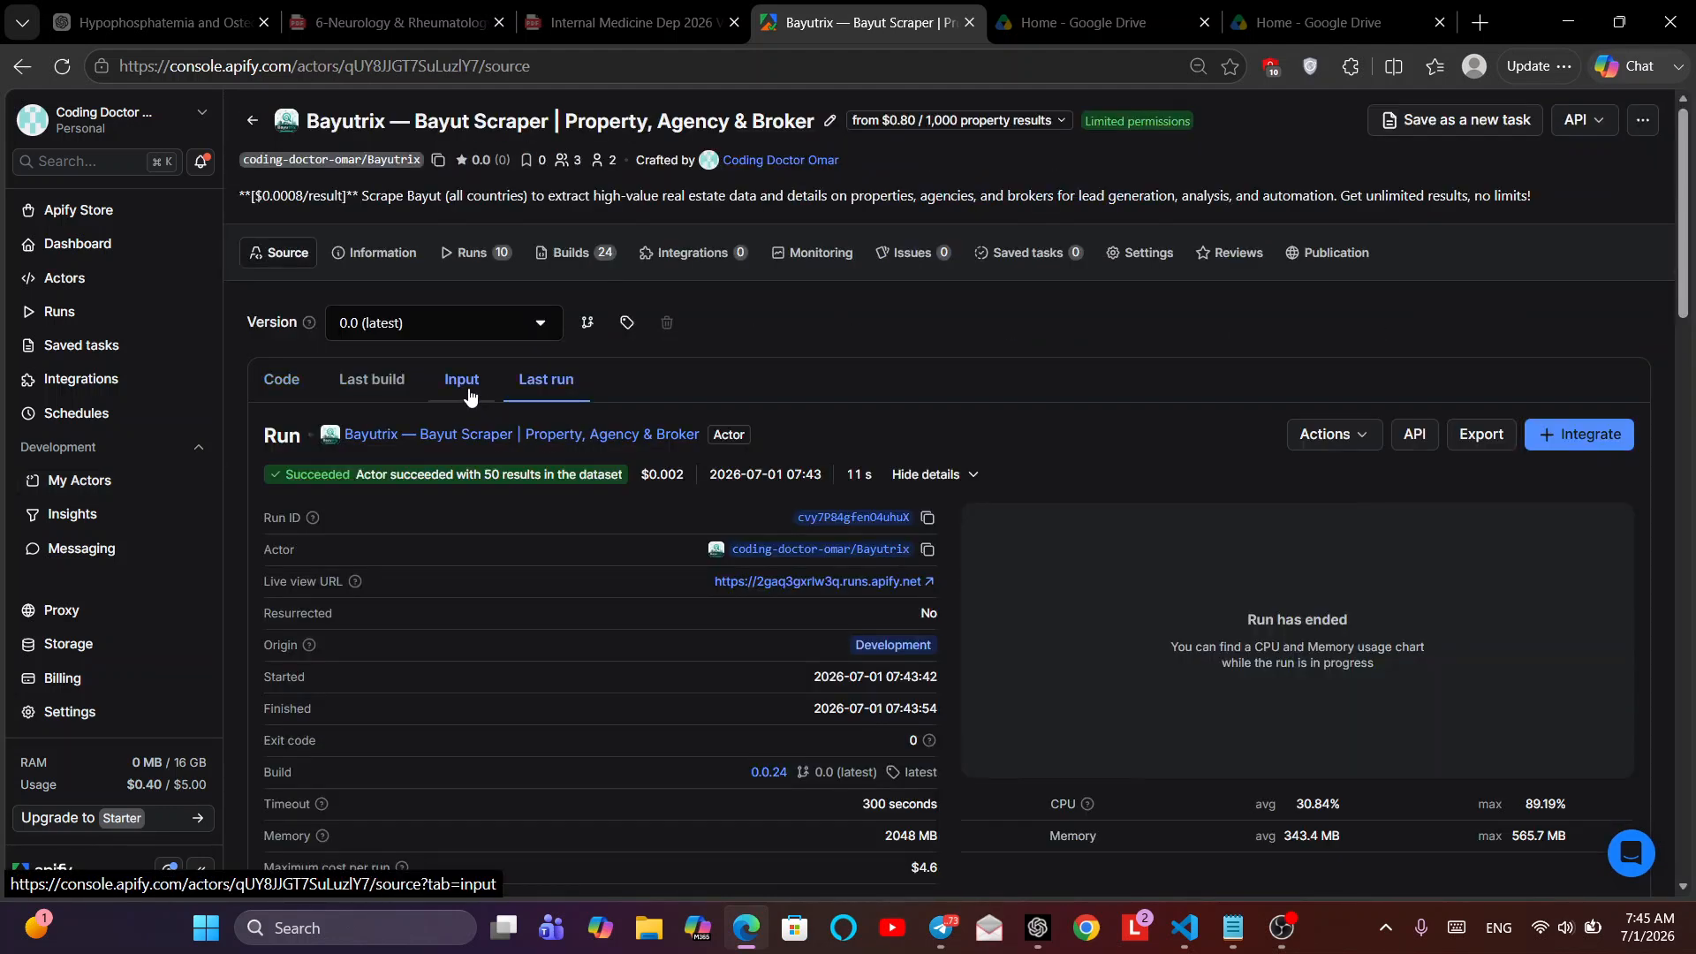
pyautogui.click(462, 381)
pyautogui.scroll(-4, 470, 548)
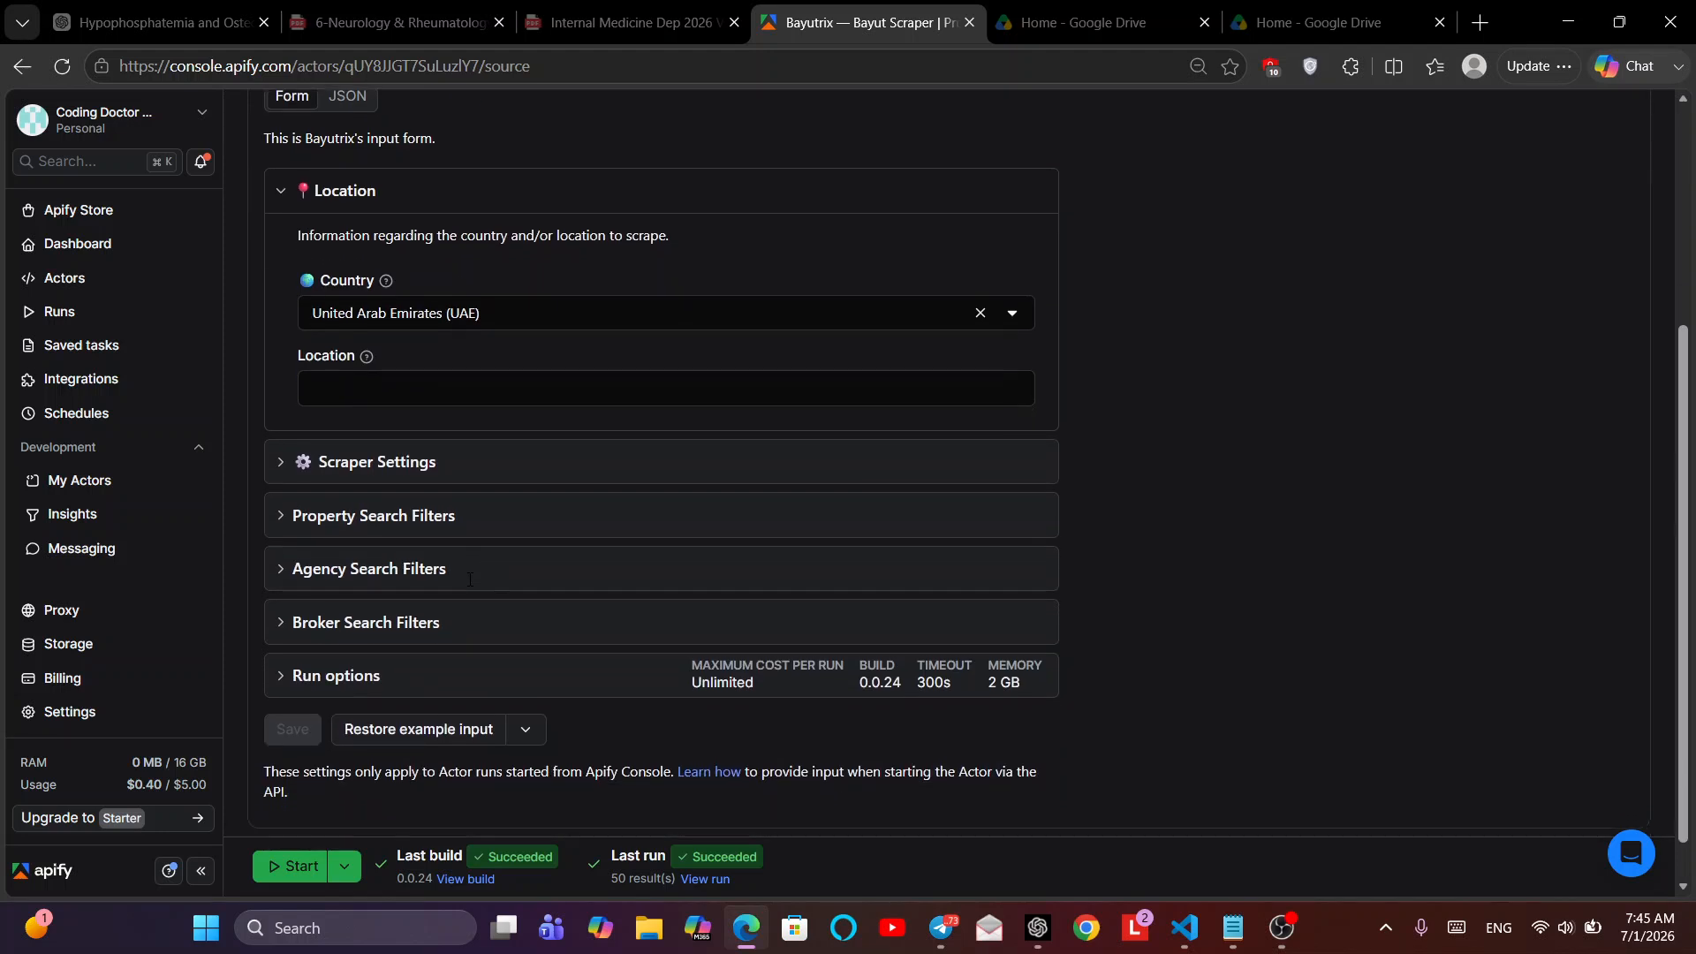
pyautogui.scroll(4, 470, 579)
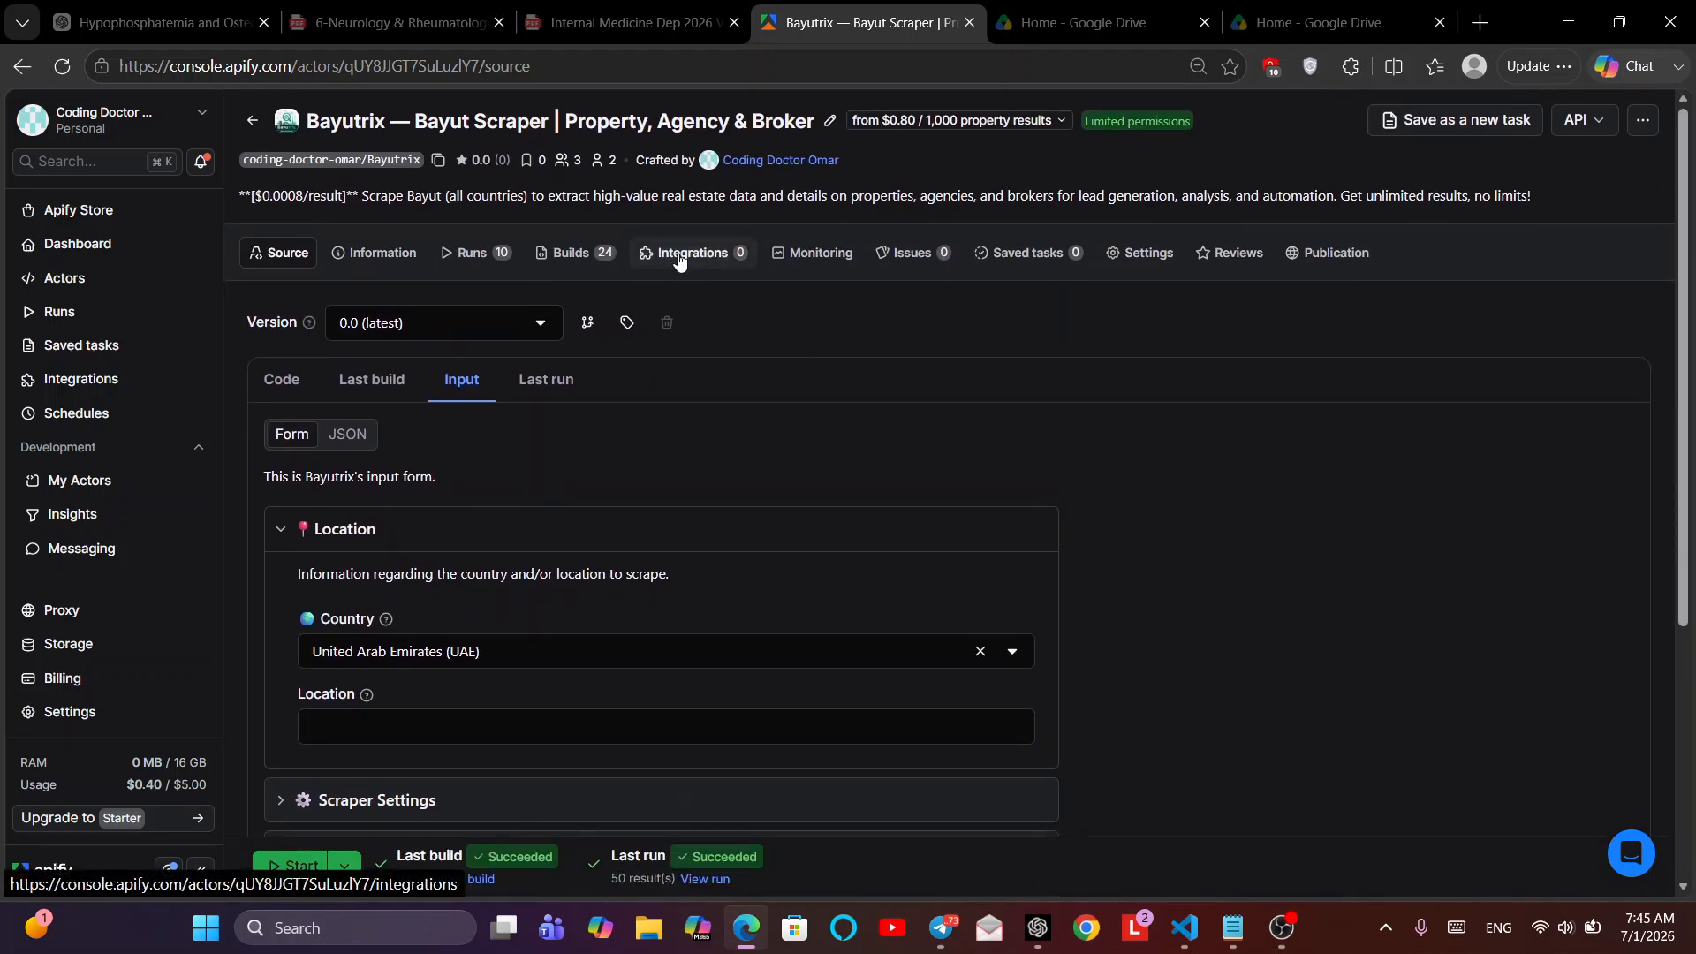
# - Add an integration to the Actor that uploads its results to Google Drive
pyautogui.click(679, 255)
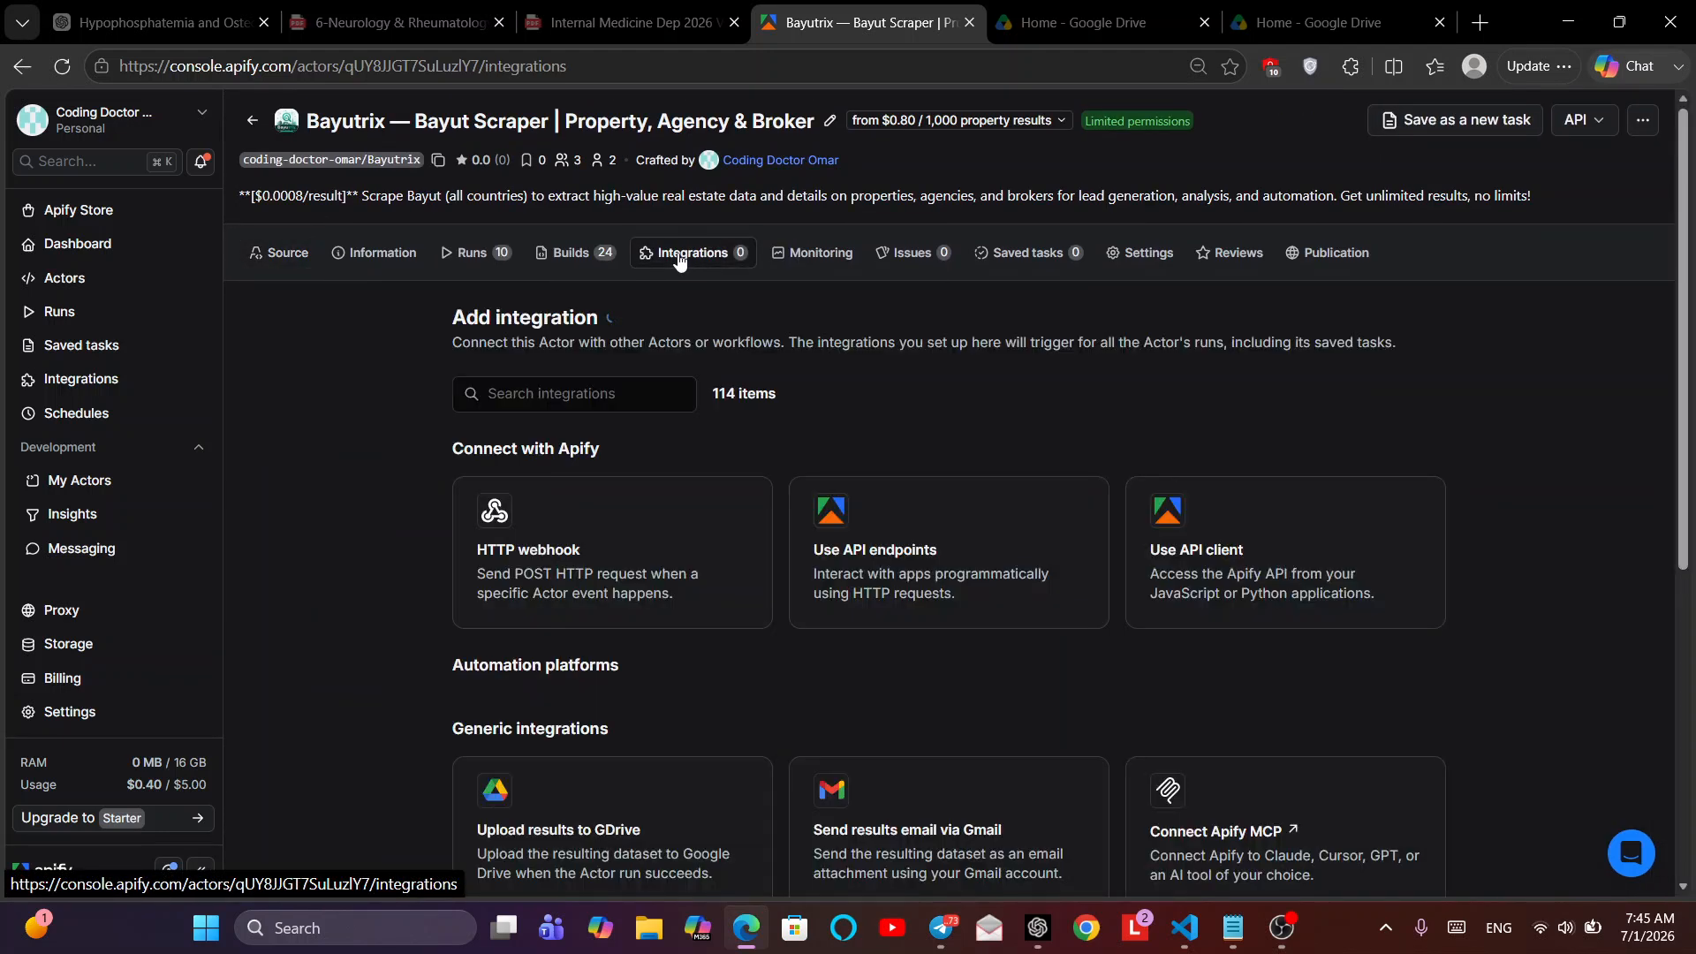
pyautogui.scroll(-5, 558, 437)
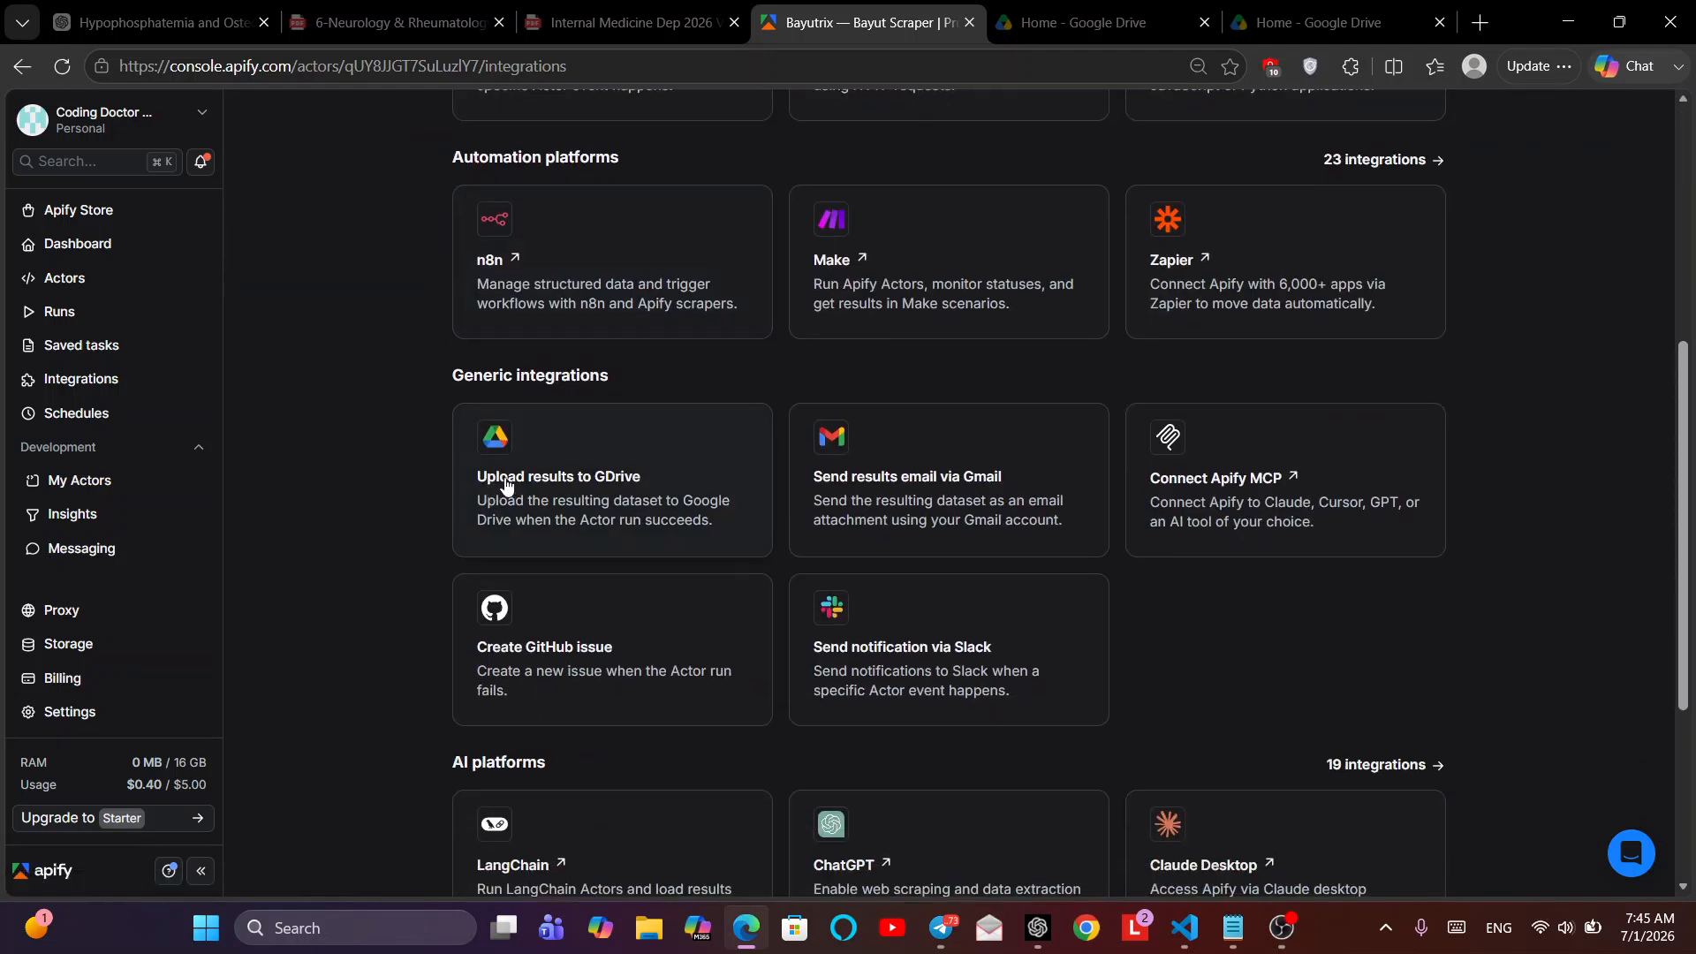
pyautogui.click(604, 488)
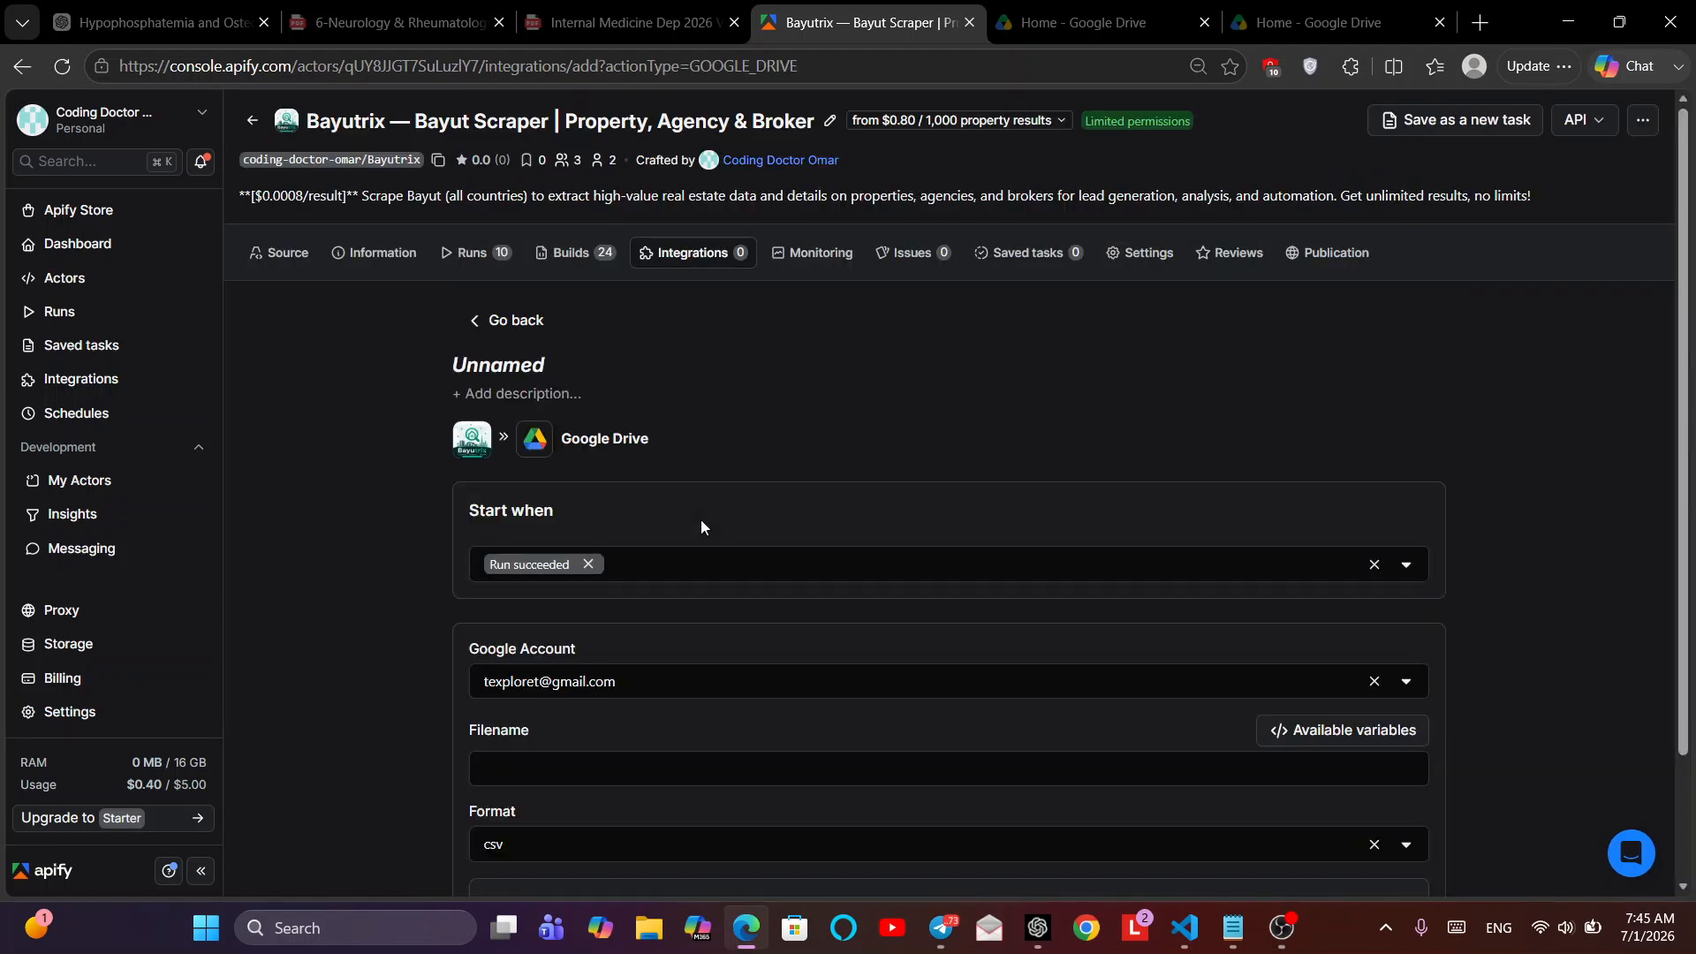
pyautogui.scroll(-1, 847, 434)
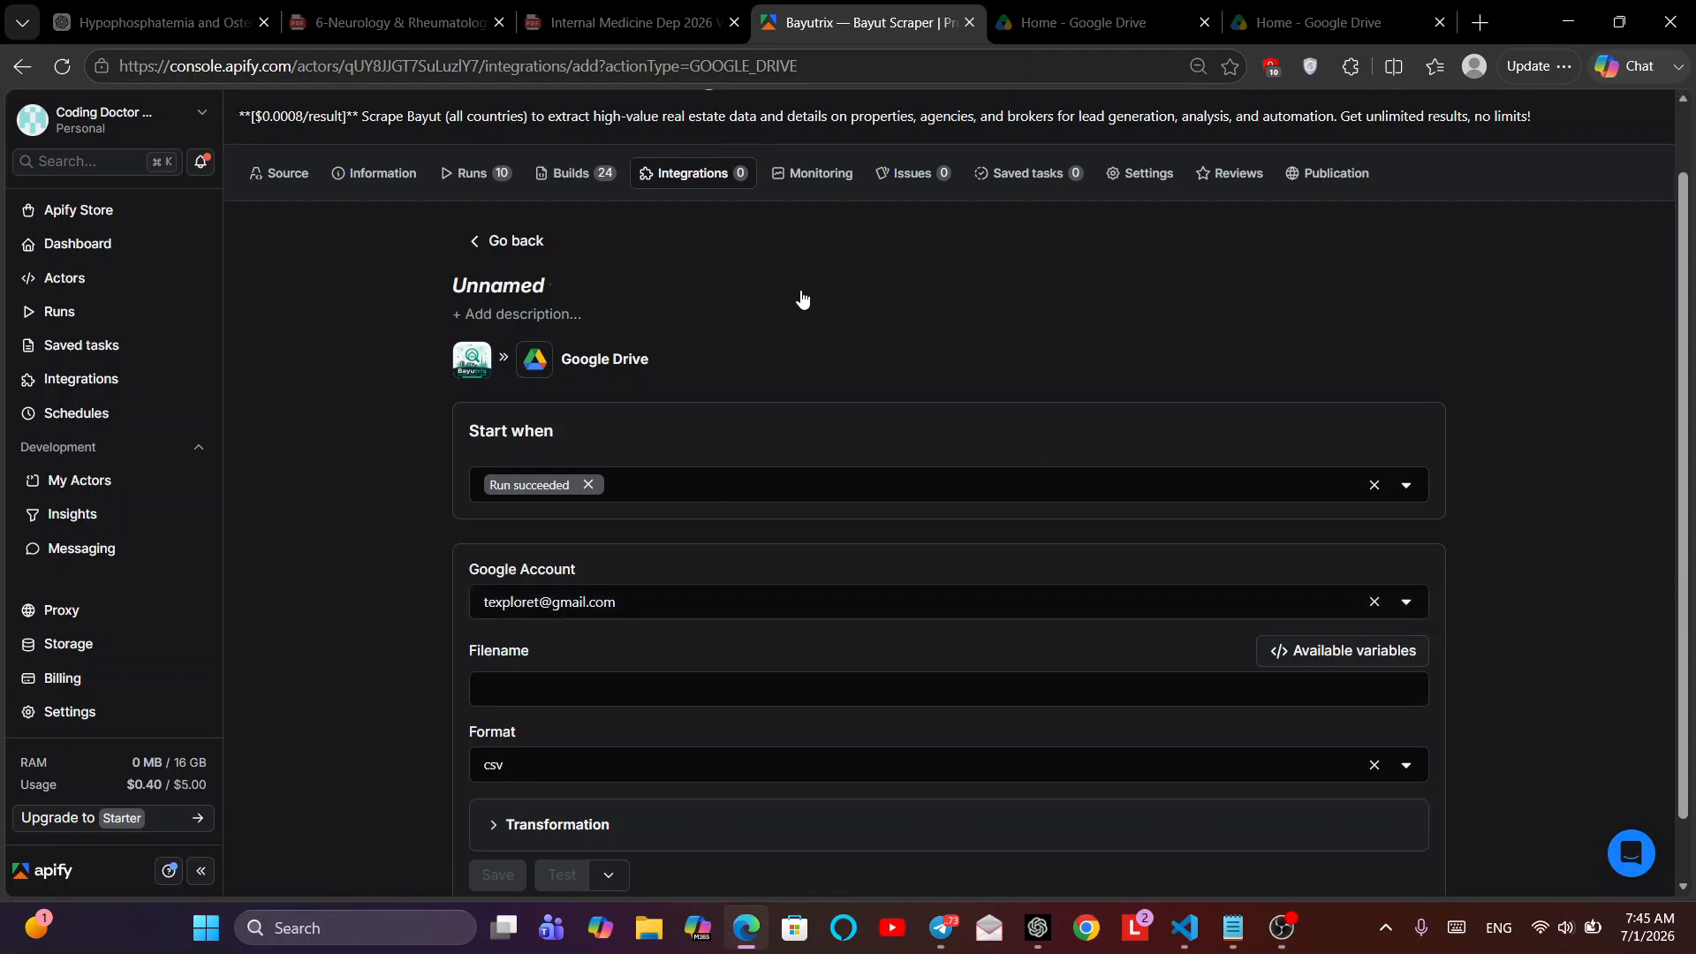
# - Title the Google Drive integration "Bayutrix to GDrive" and save the name
pyautogui.click(559, 288)
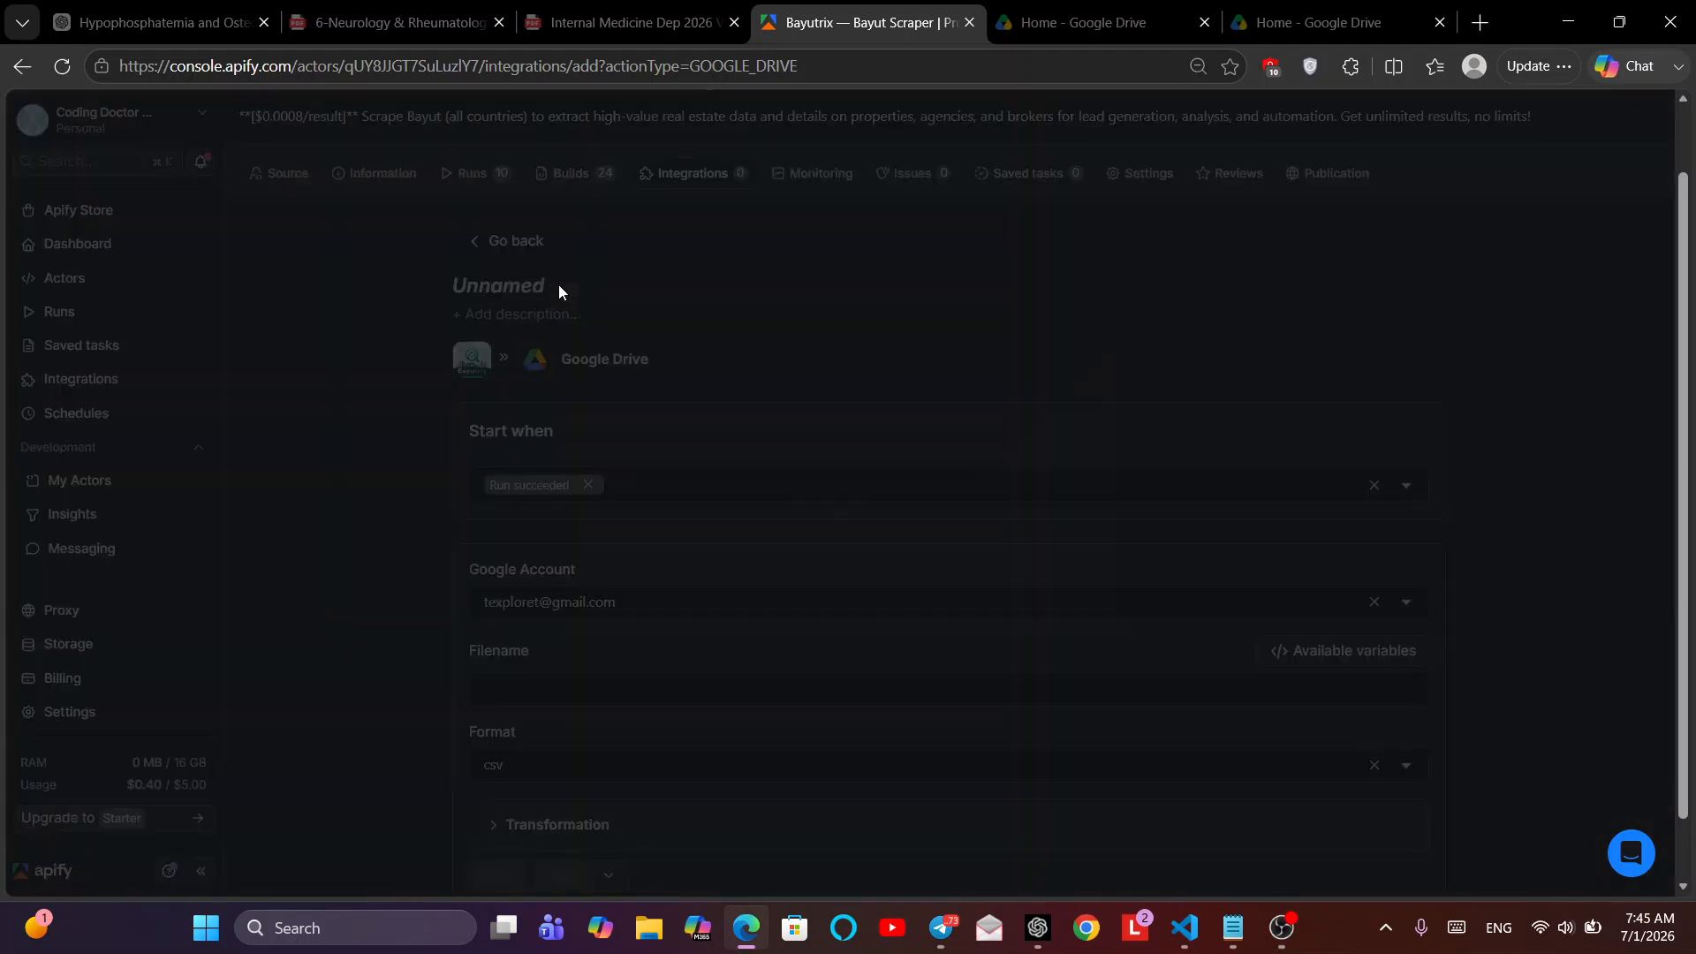
pyautogui.write('B')
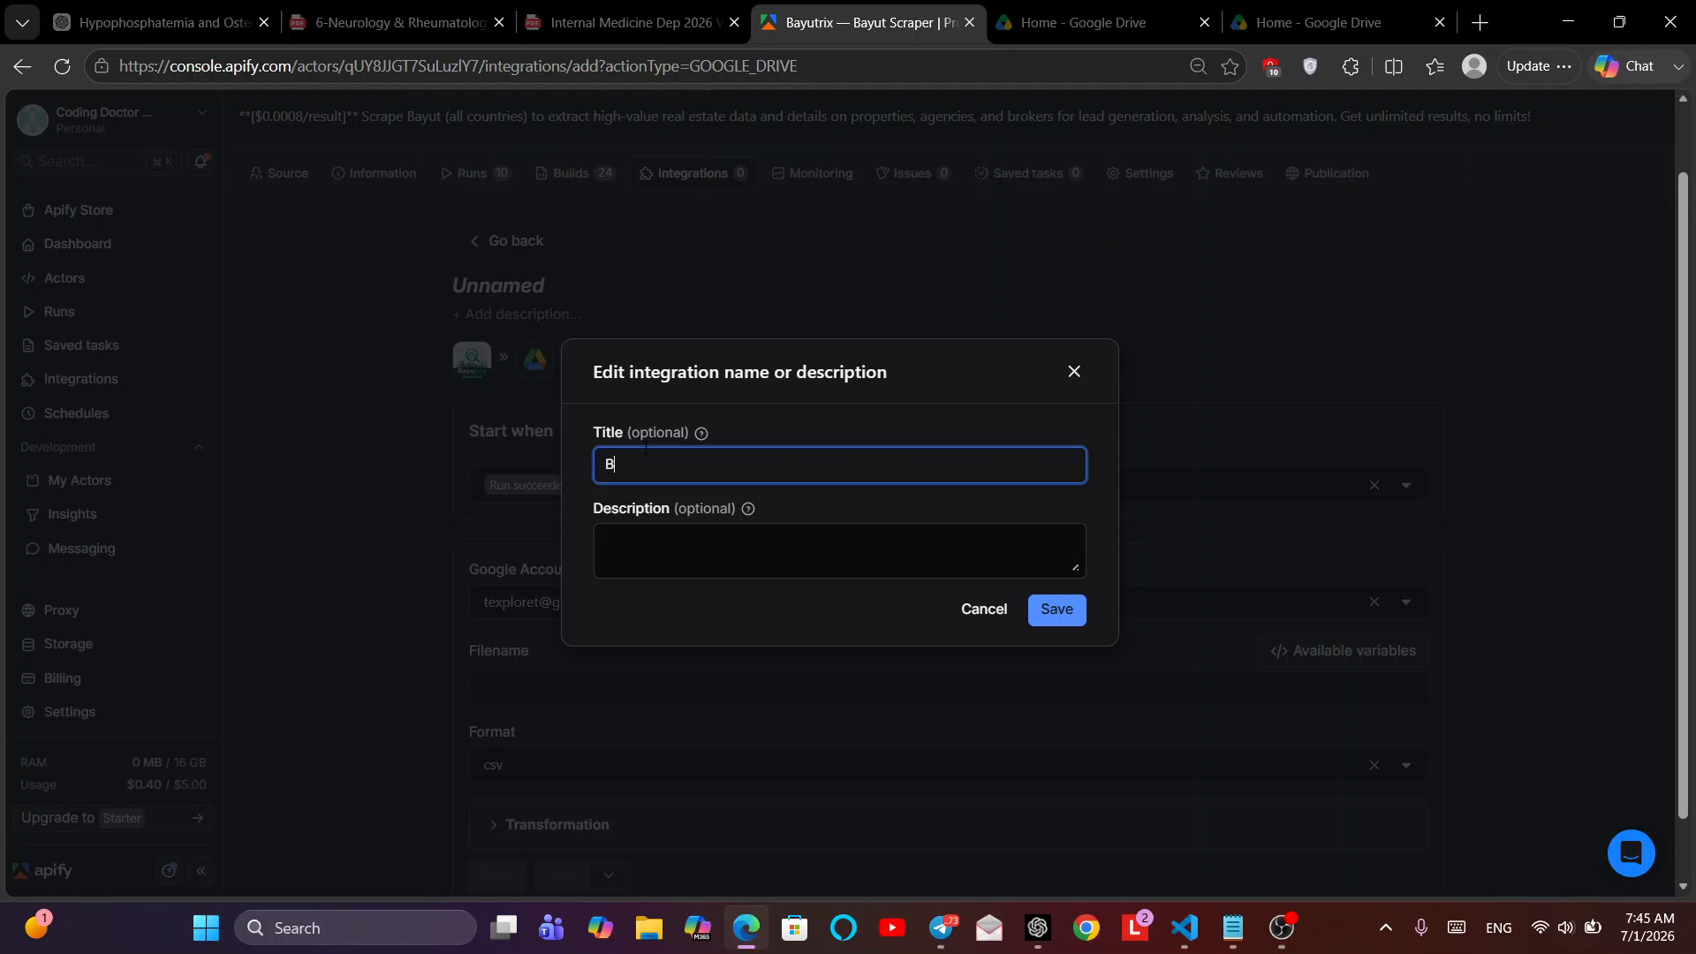
pyautogui.write('ayutrix to Gd')
pyautogui.press('BackSpace')
pyautogui.press('capslock')
pyautogui.write('Drive')
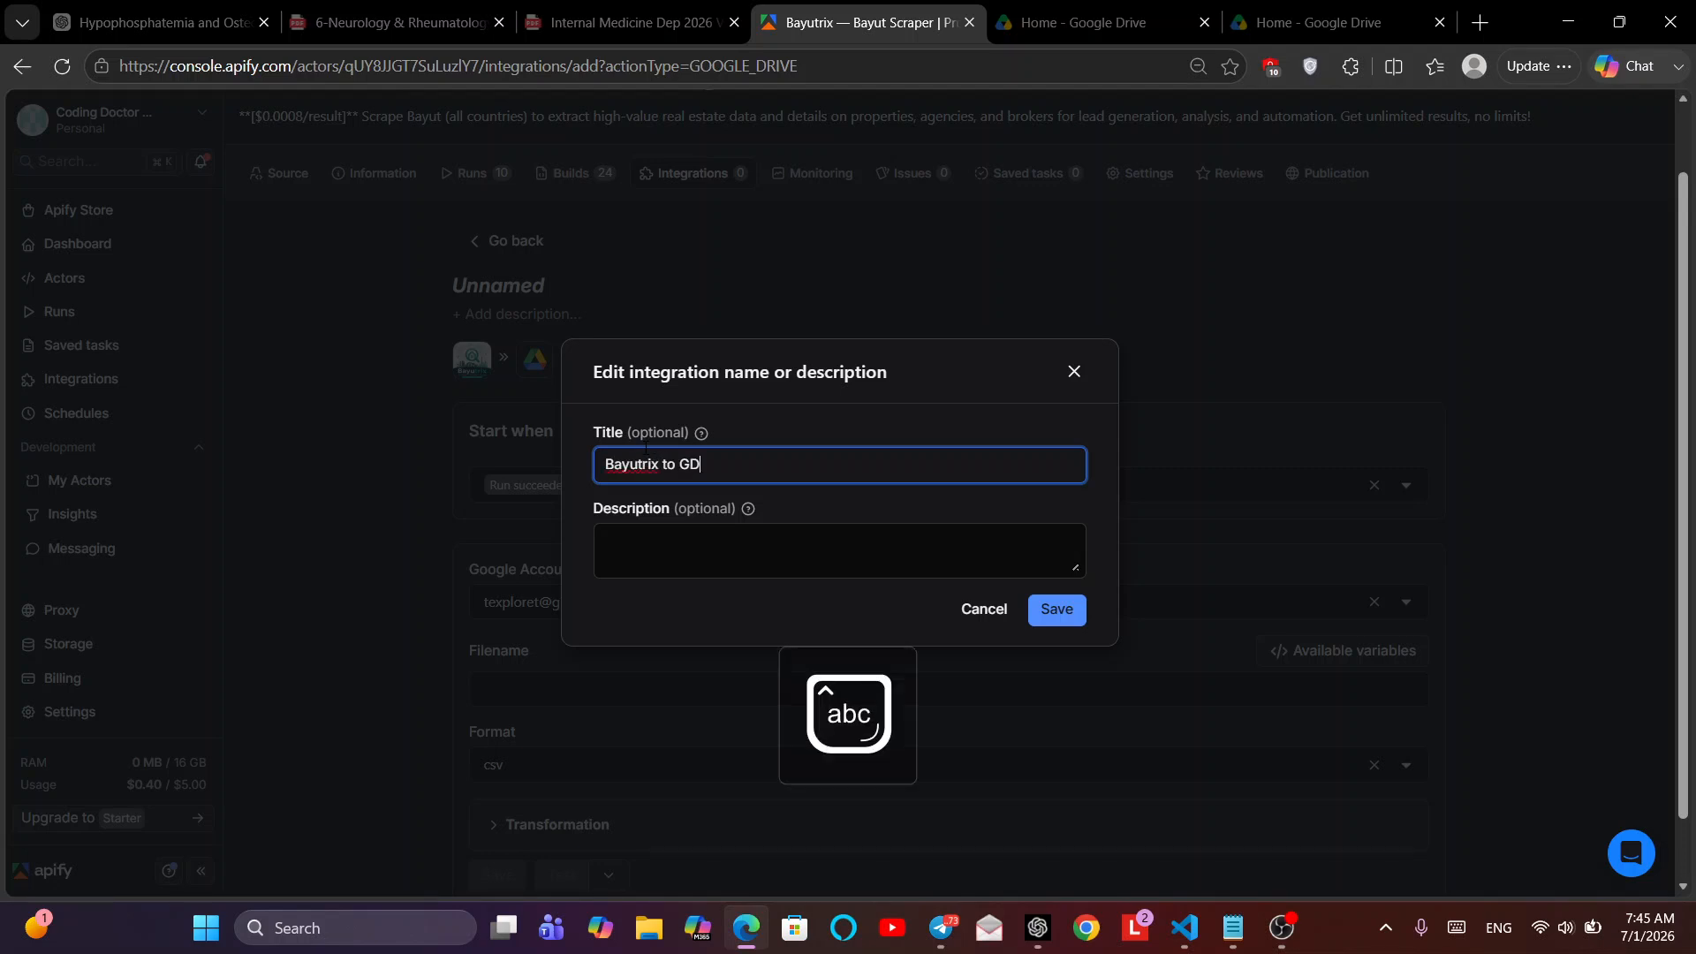
pyautogui.click(1067, 620)
# - Set the uploaded file's name to bayutrix_dataset and its format to json
pyautogui.scroll(-1, 851, 452)
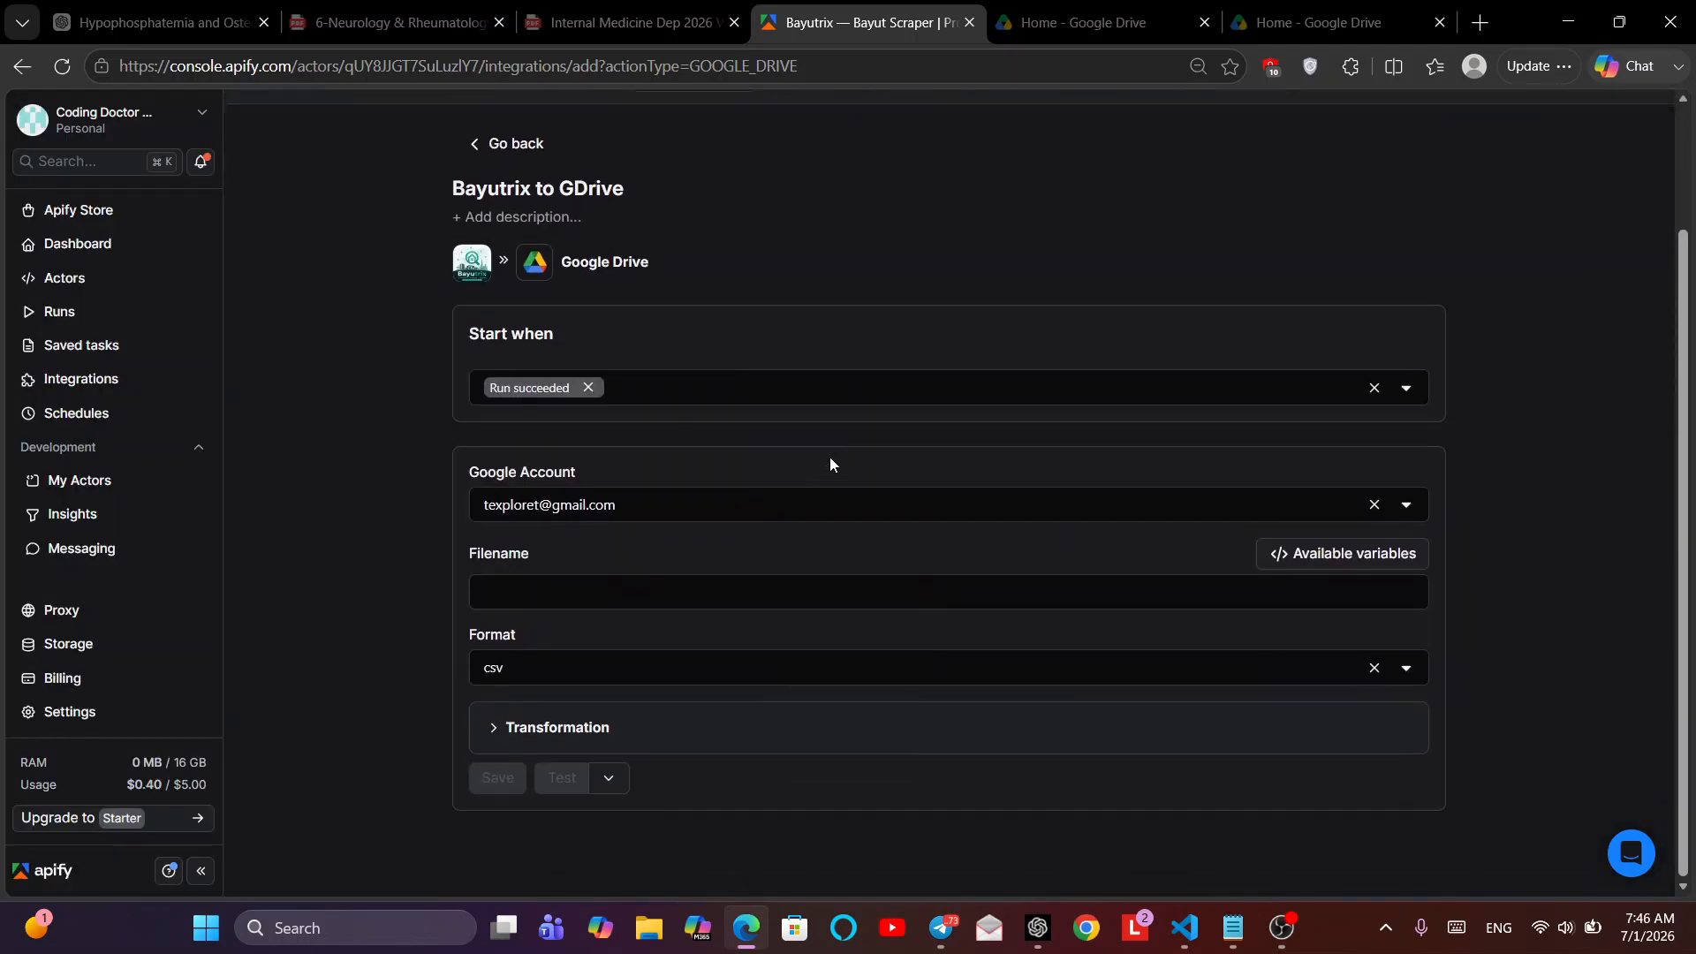
pyautogui.click(522, 623)
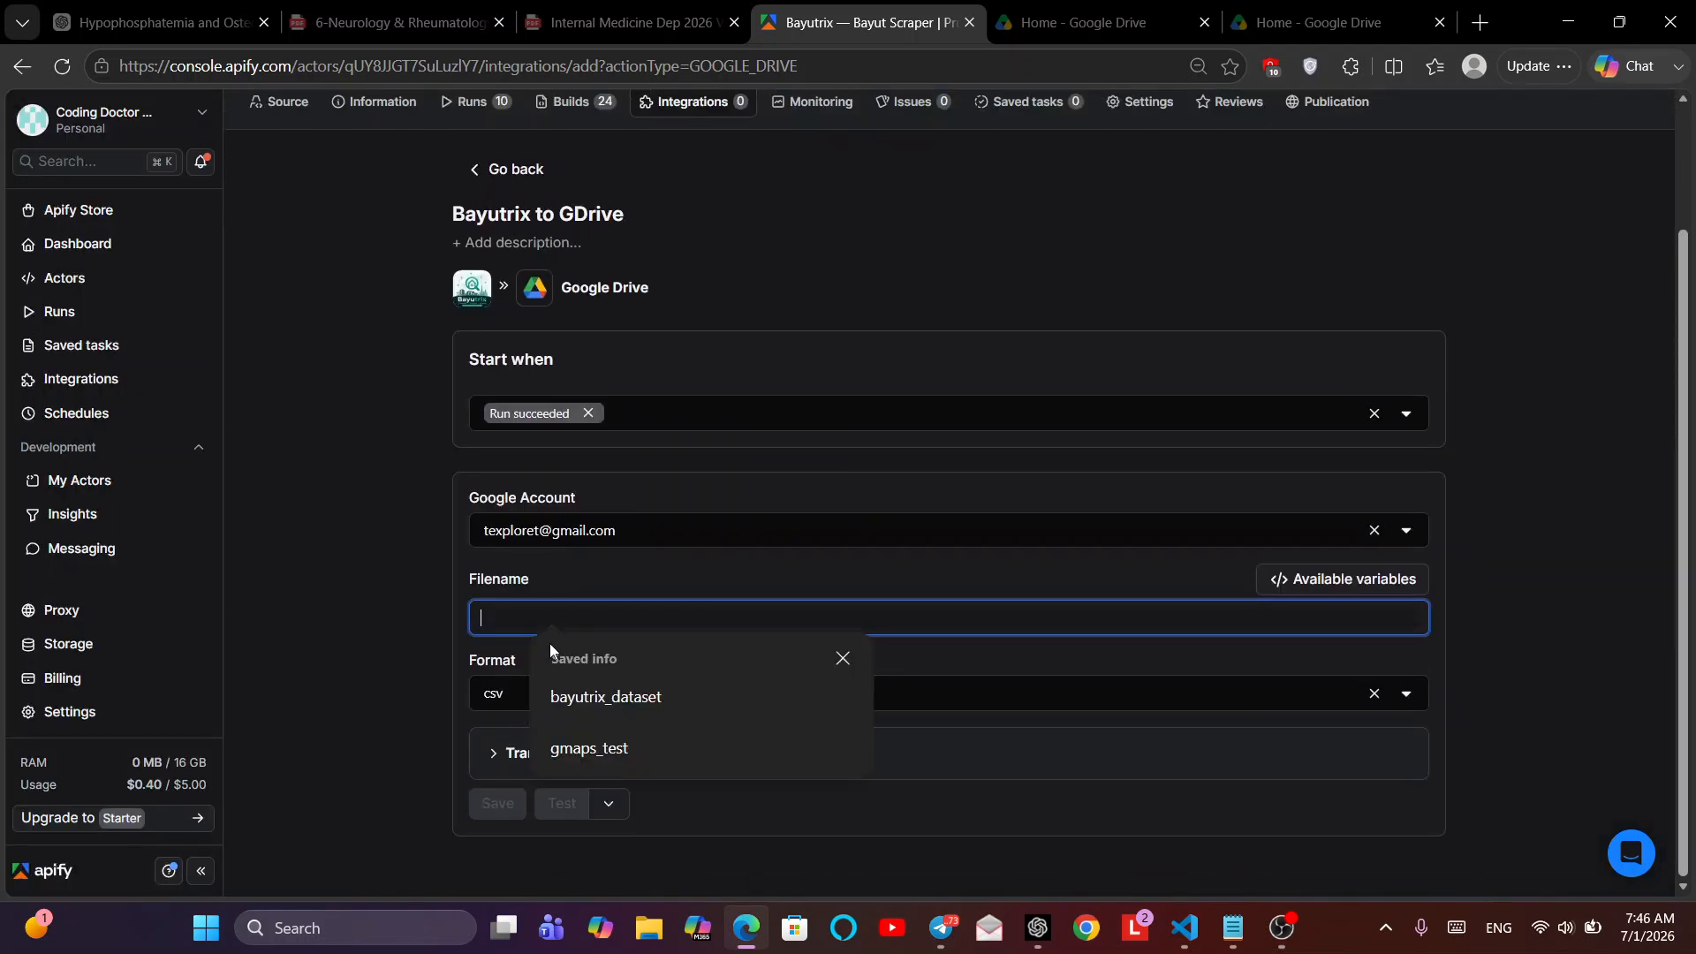
pyautogui.click(583, 698)
pyautogui.click(522, 694)
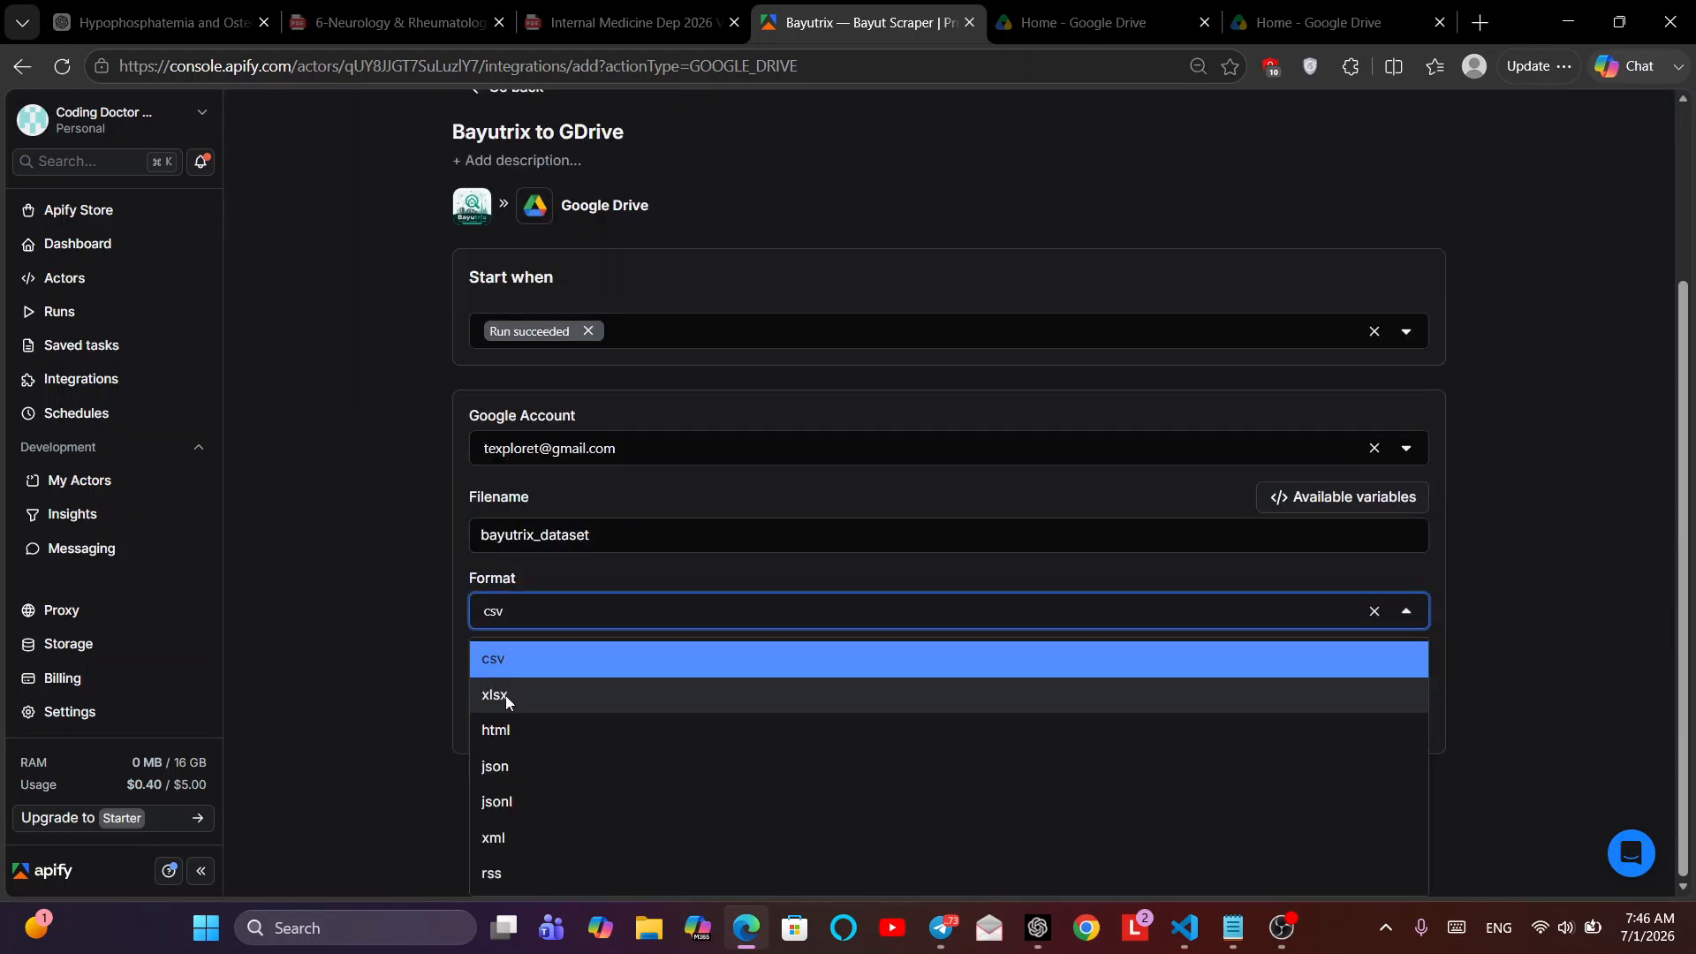
pyautogui.click(549, 766)
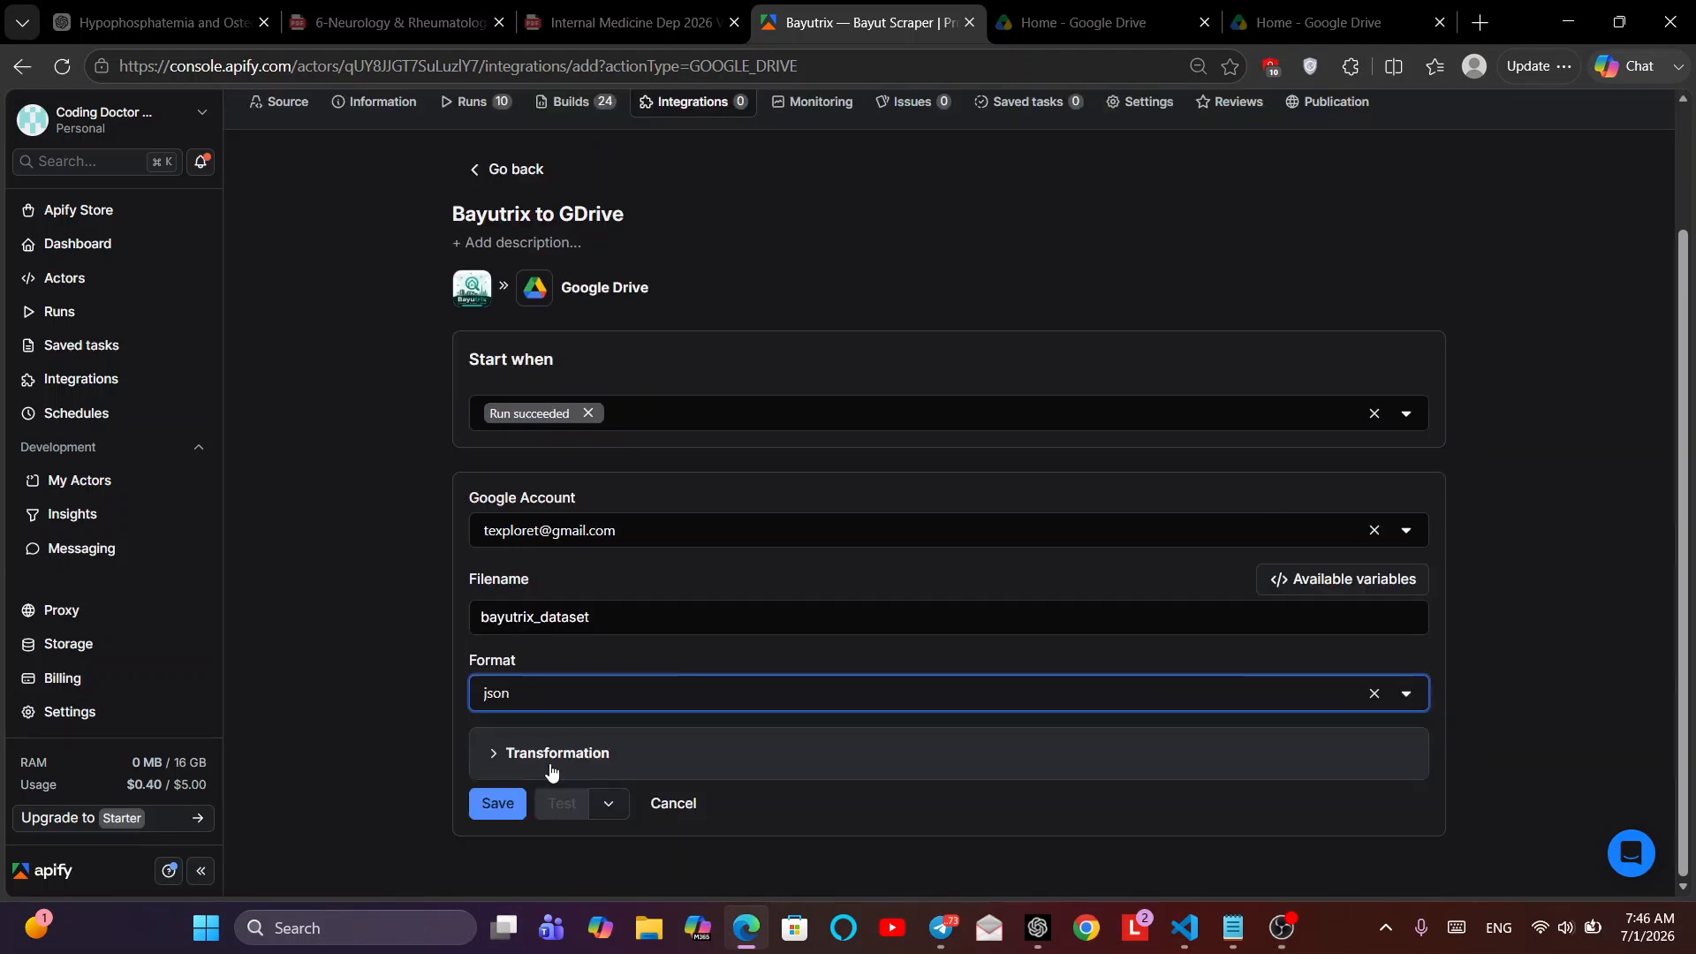
# - Expand the Google Drive integration's transformation options, leave Fields and Omit empty, and save the integration
pyautogui.click(494, 752)
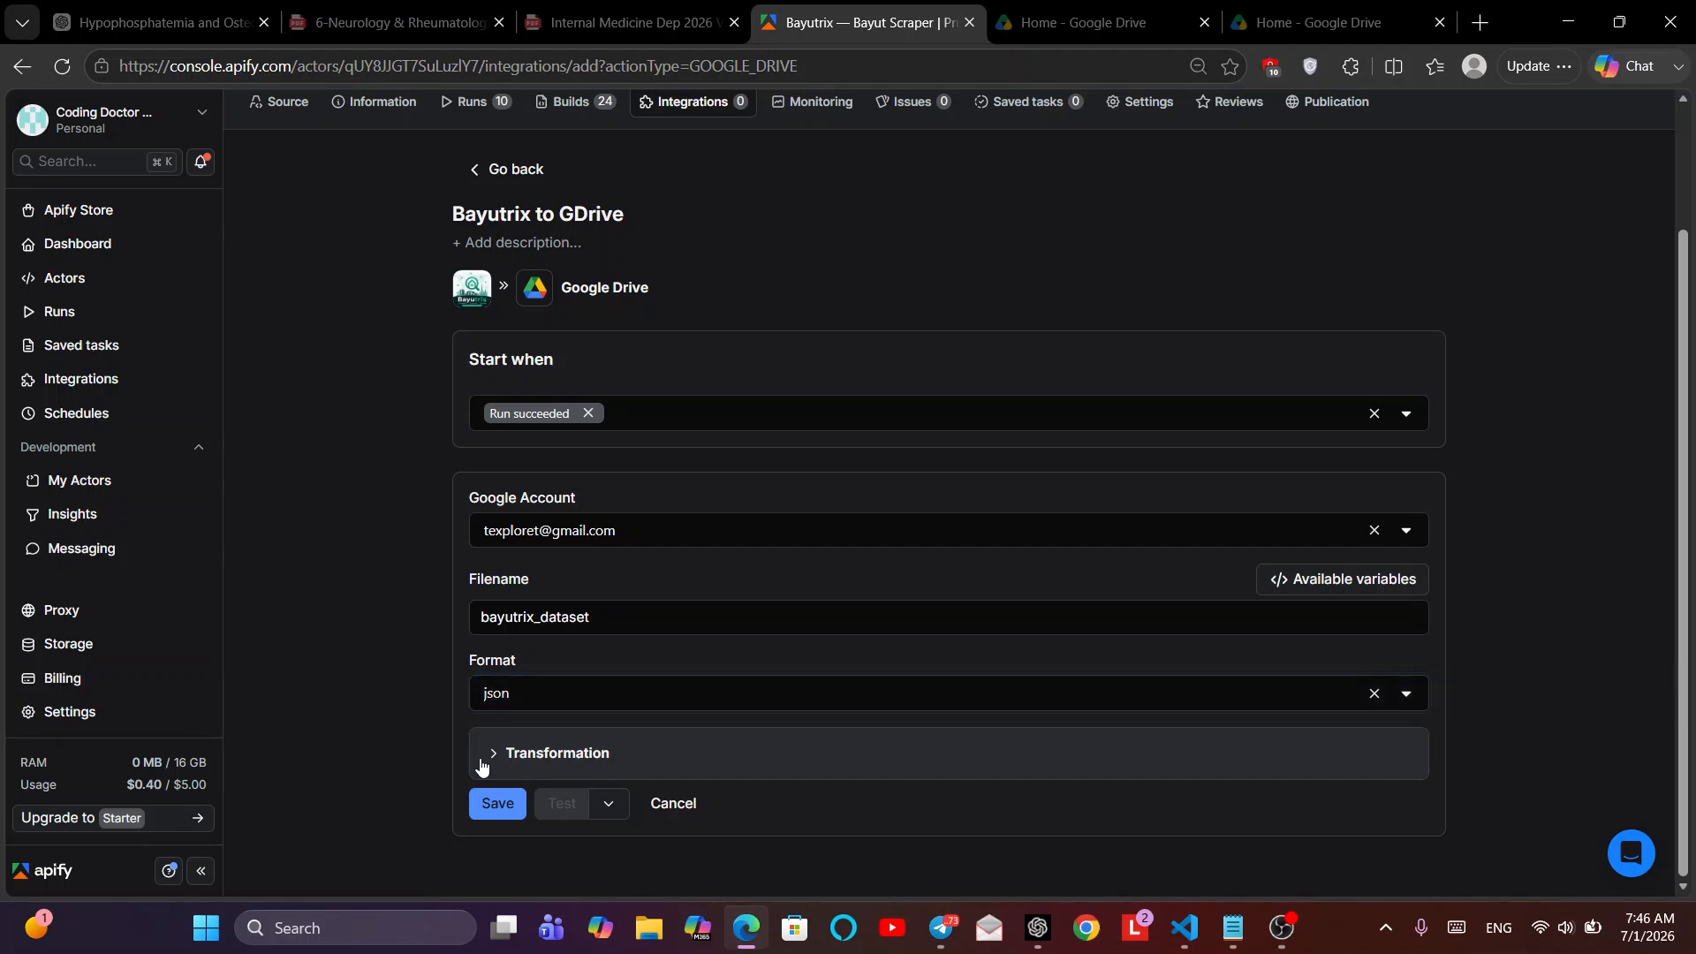
pyautogui.click(512, 729)
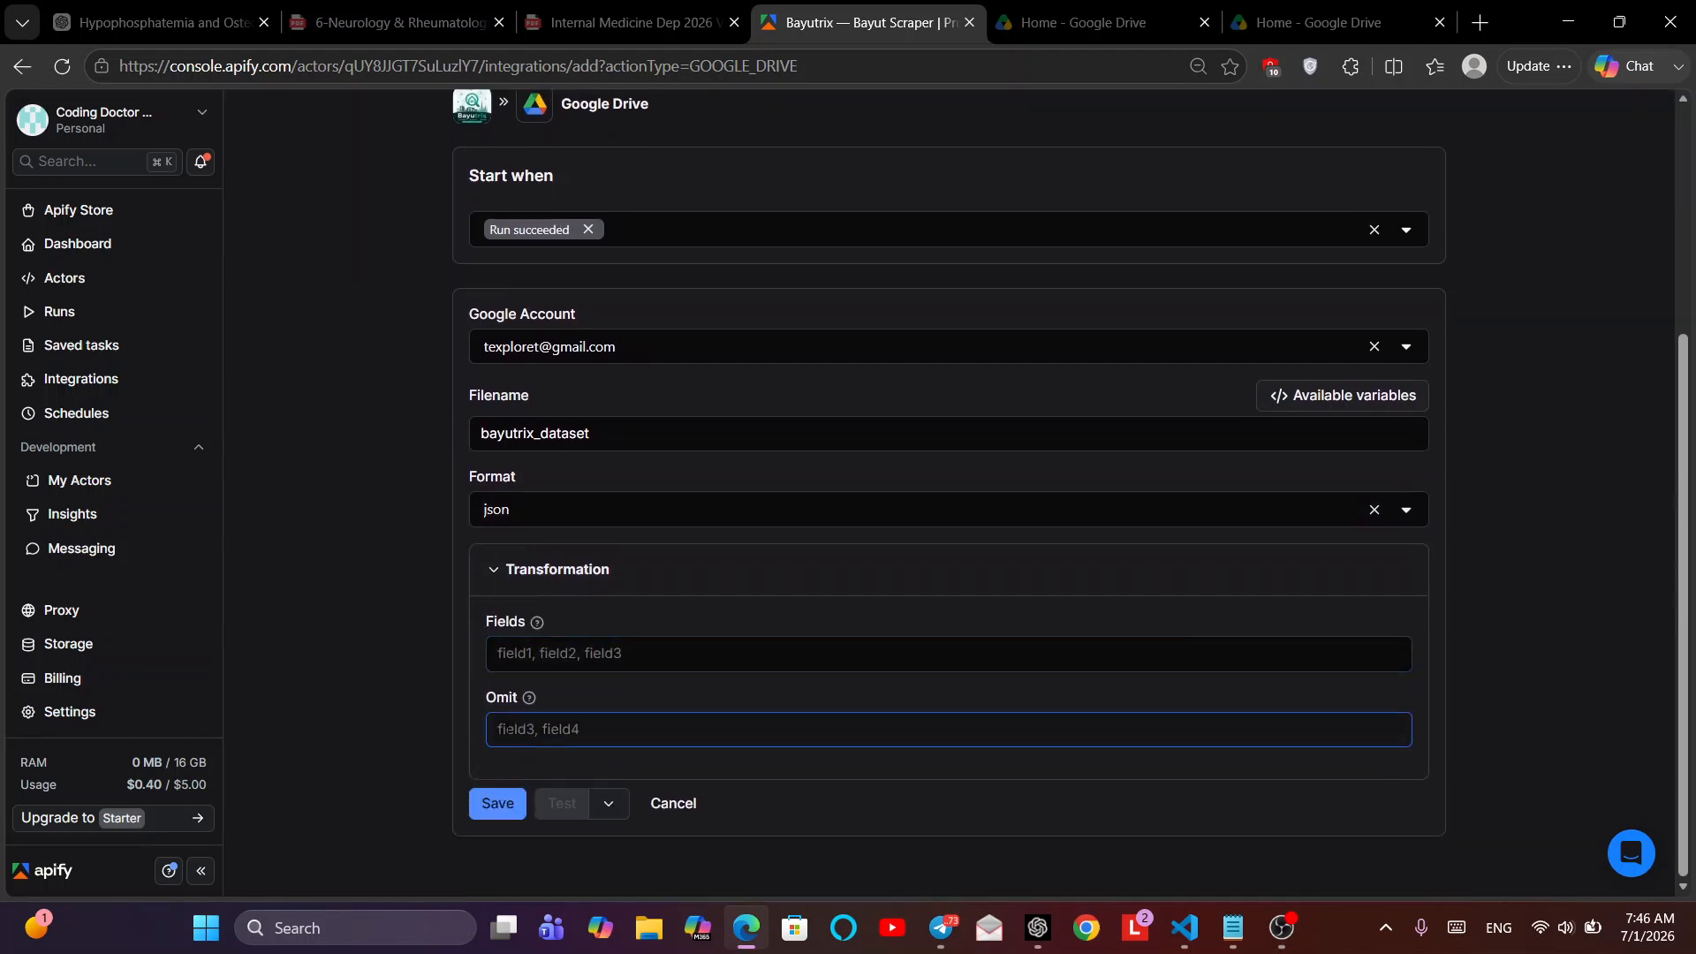
pyautogui.click(497, 805)
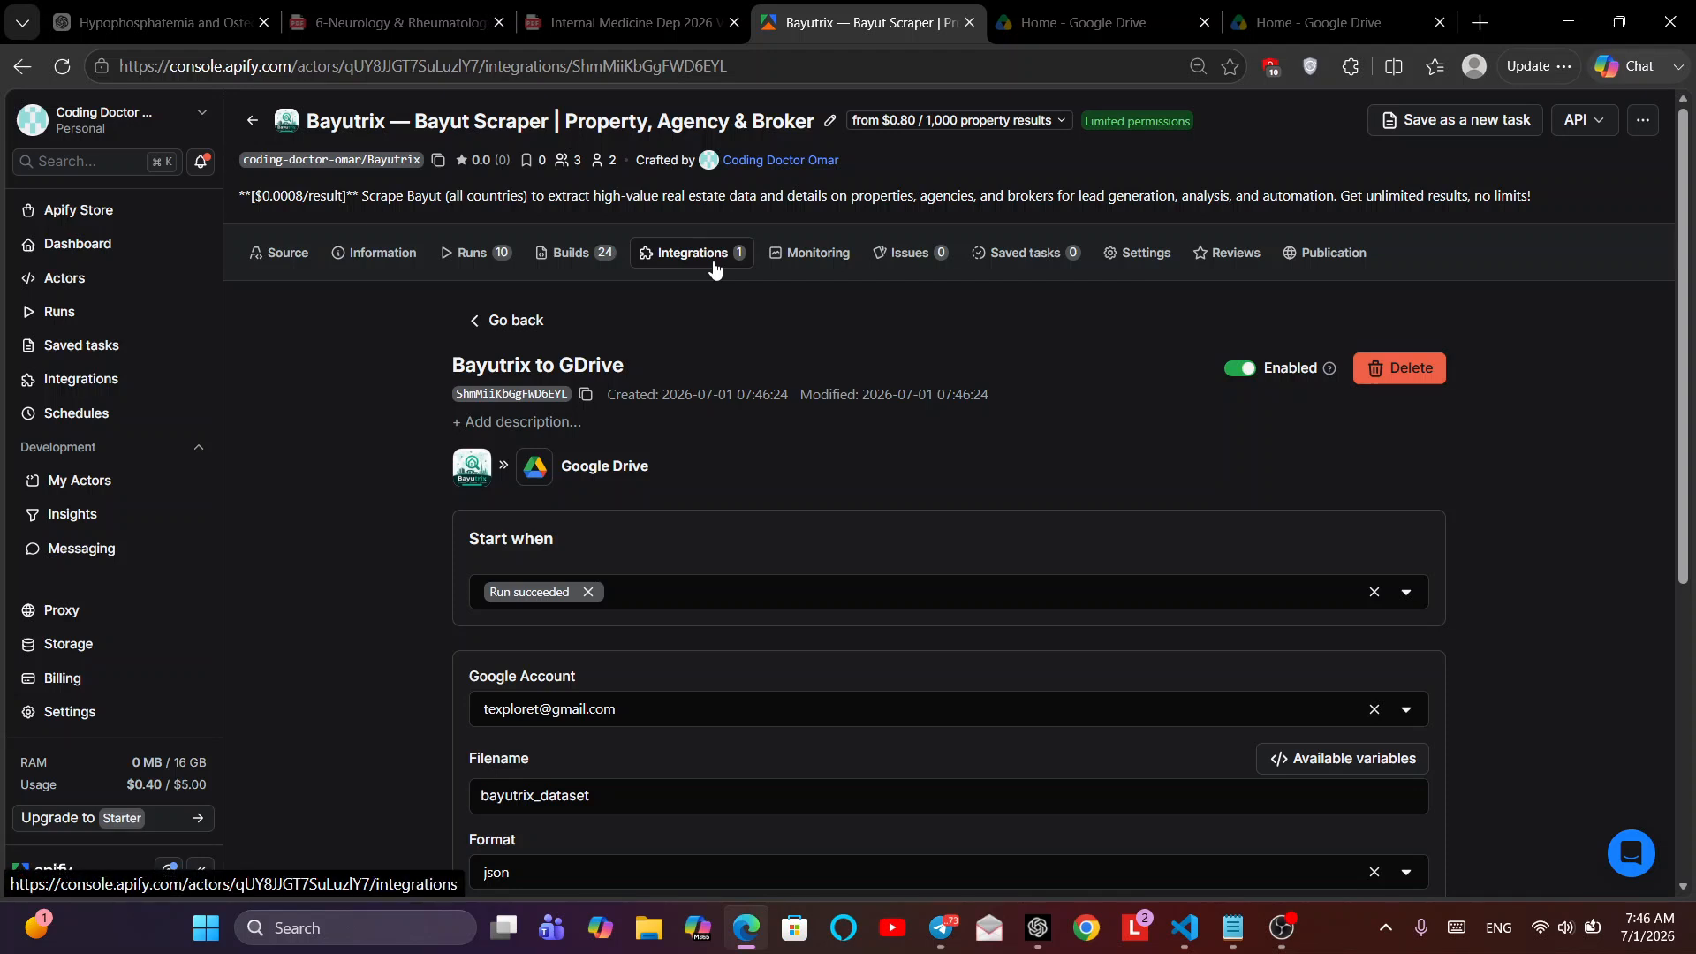
# - Return to the Actor's input form and start a new run with United Arab Emirates (UAE) as the country
pyautogui.click(281, 257)
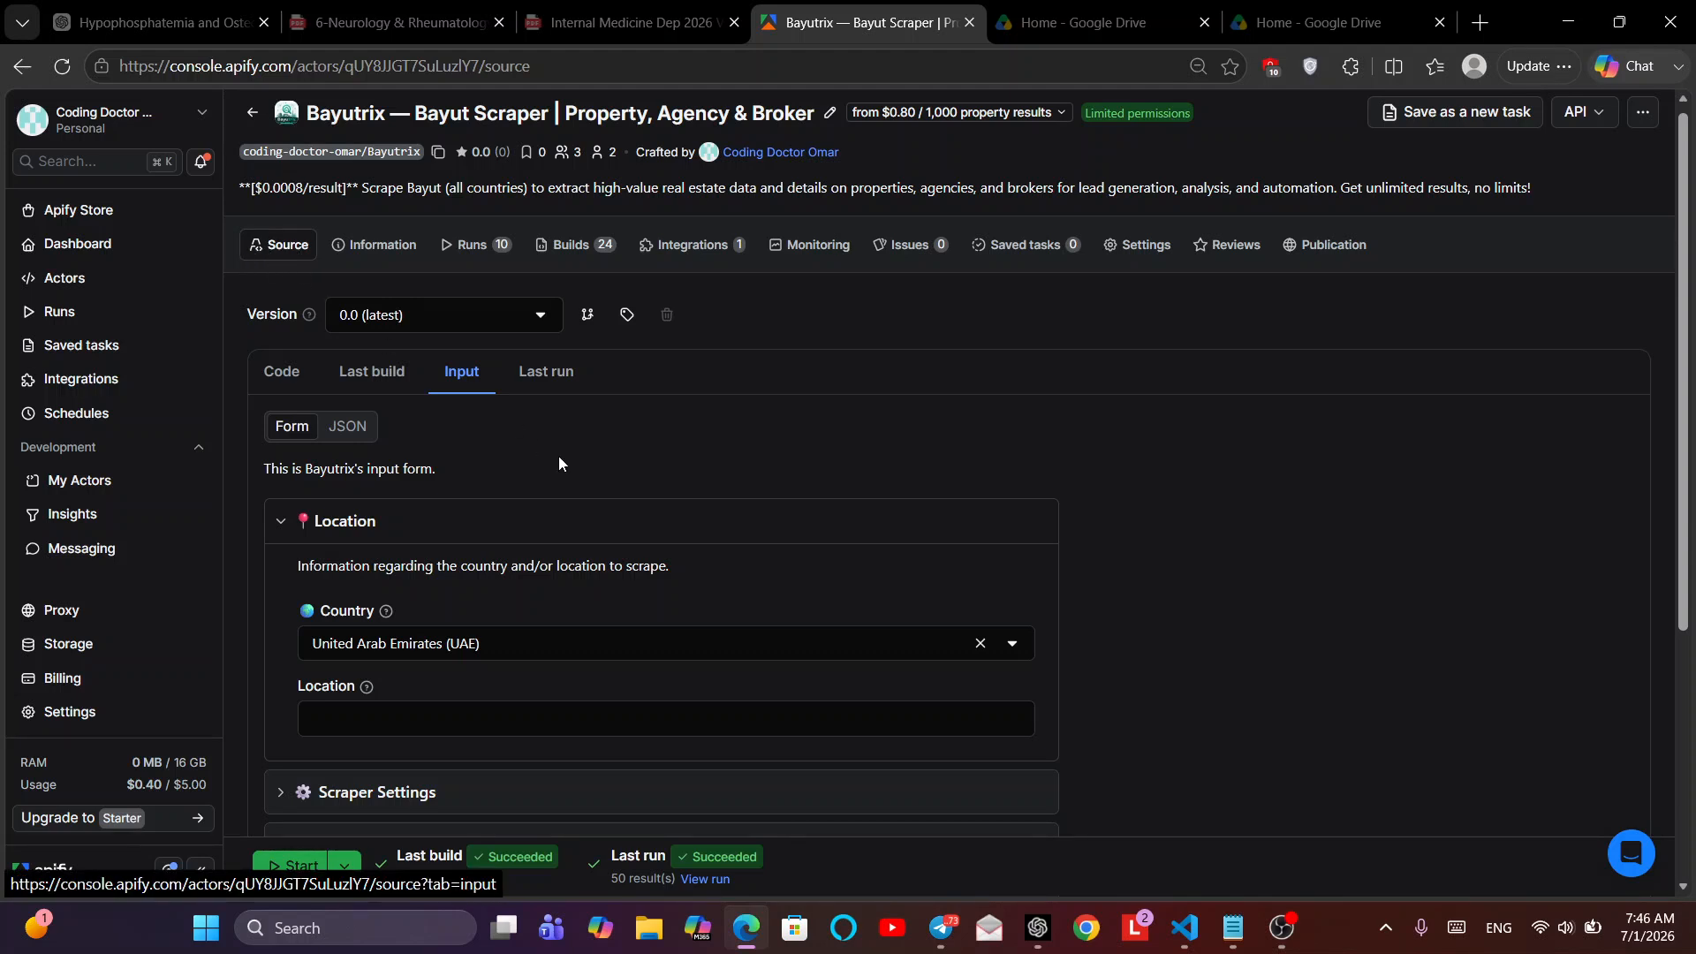
pyautogui.scroll(-3, 559, 455)
pyautogui.scroll(3, 559, 456)
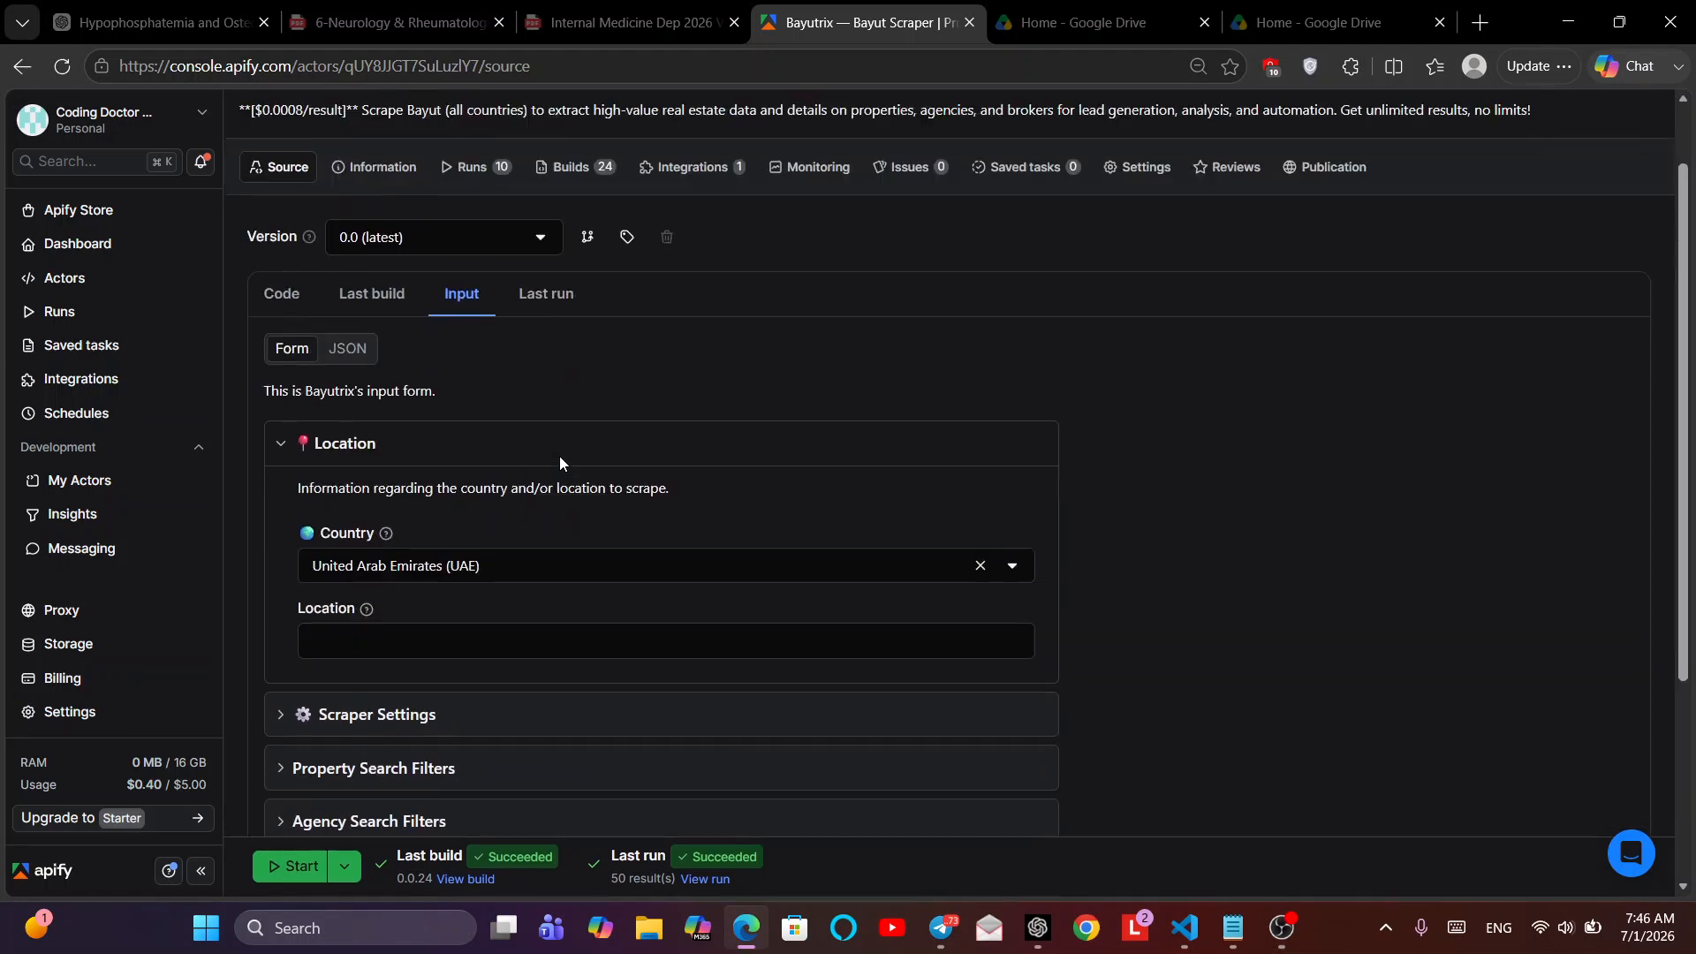
pyautogui.scroll(-3, 559, 456)
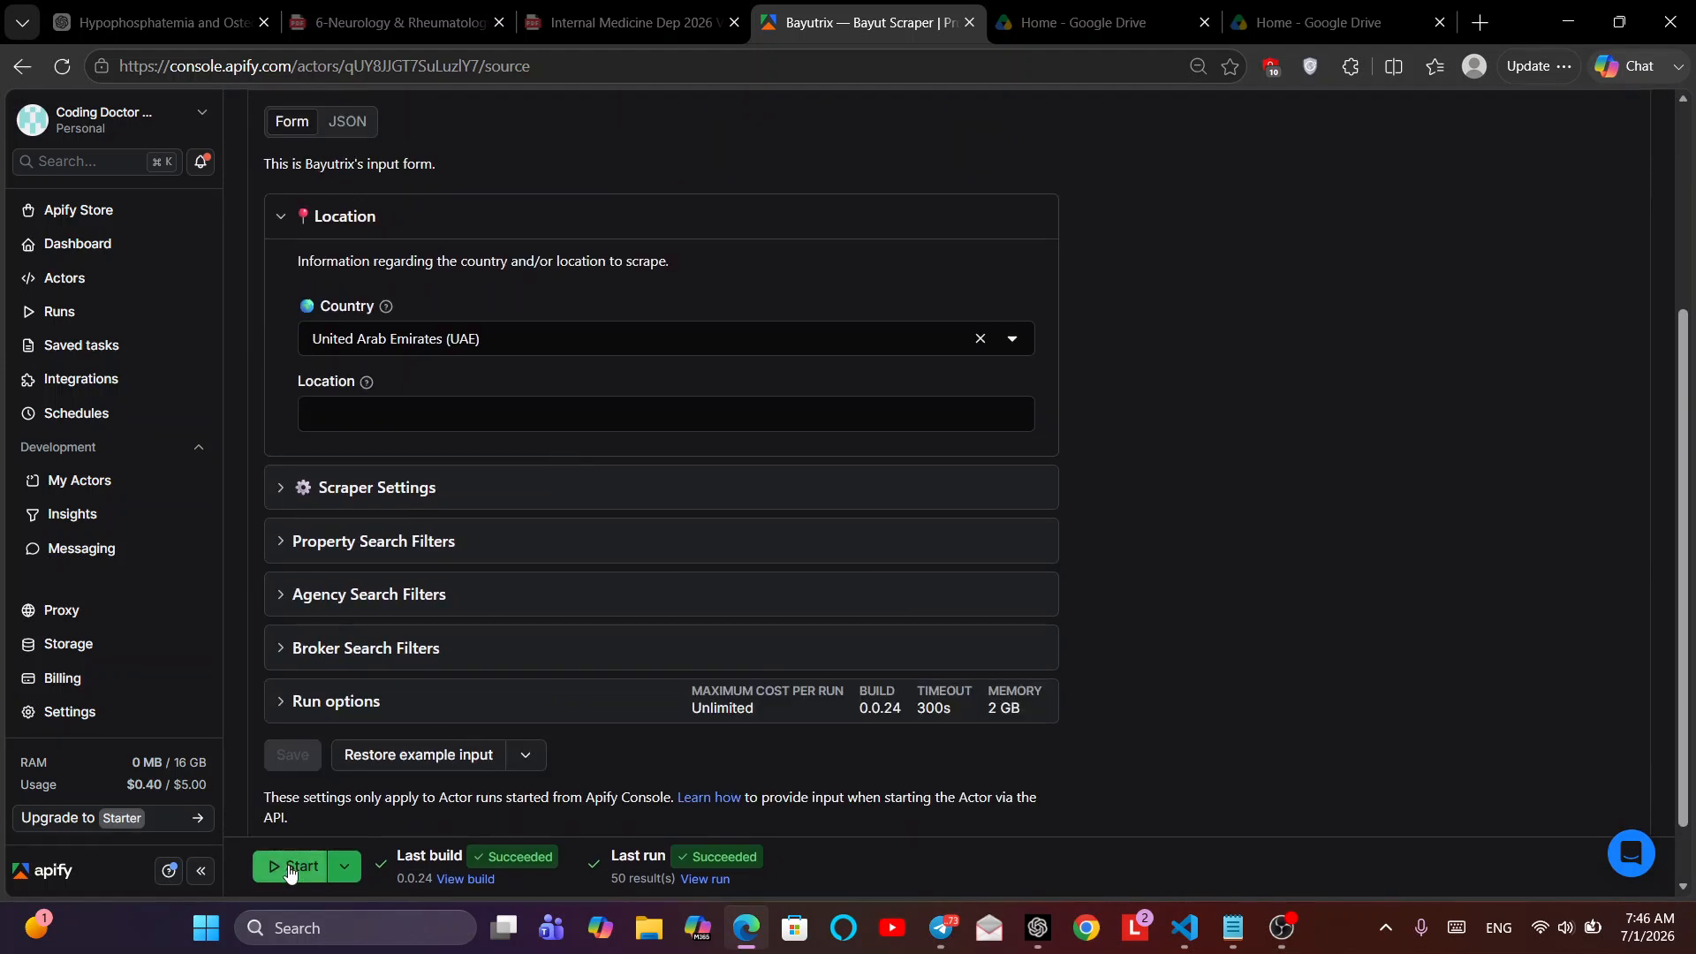
pyautogui.click(289, 870)
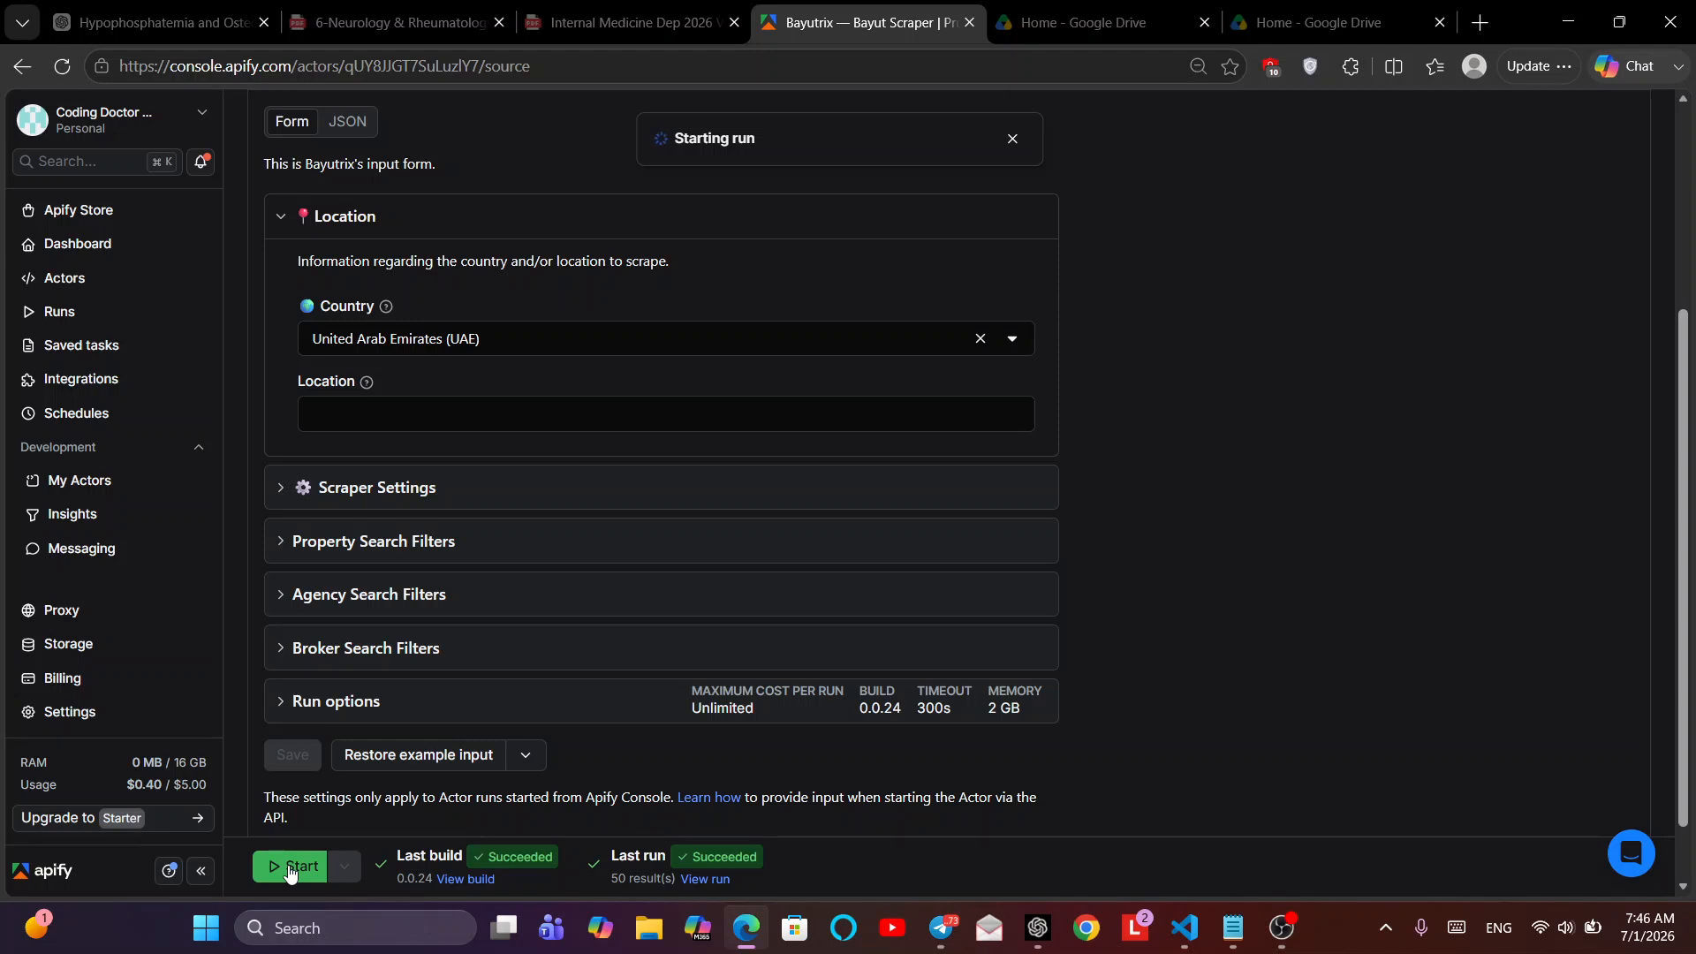
# - Follow the run's log until it finishes and display all fields of its output as JSON
pyautogui.scroll(-6, 422, 609)
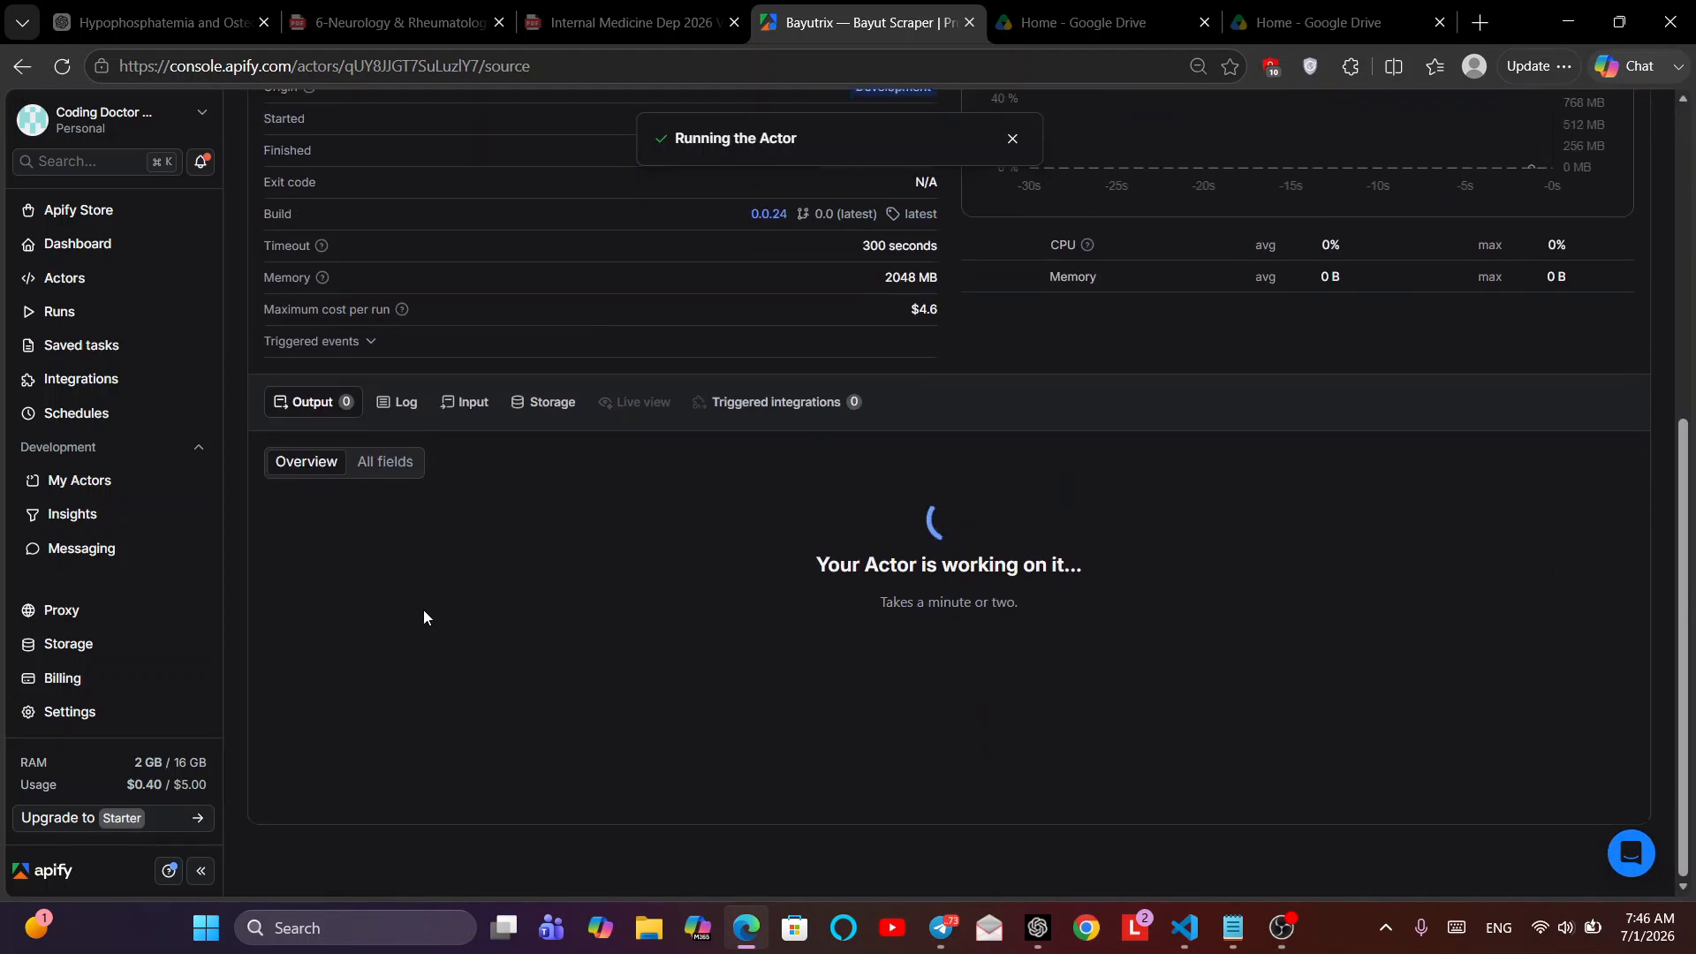
pyautogui.click(408, 413)
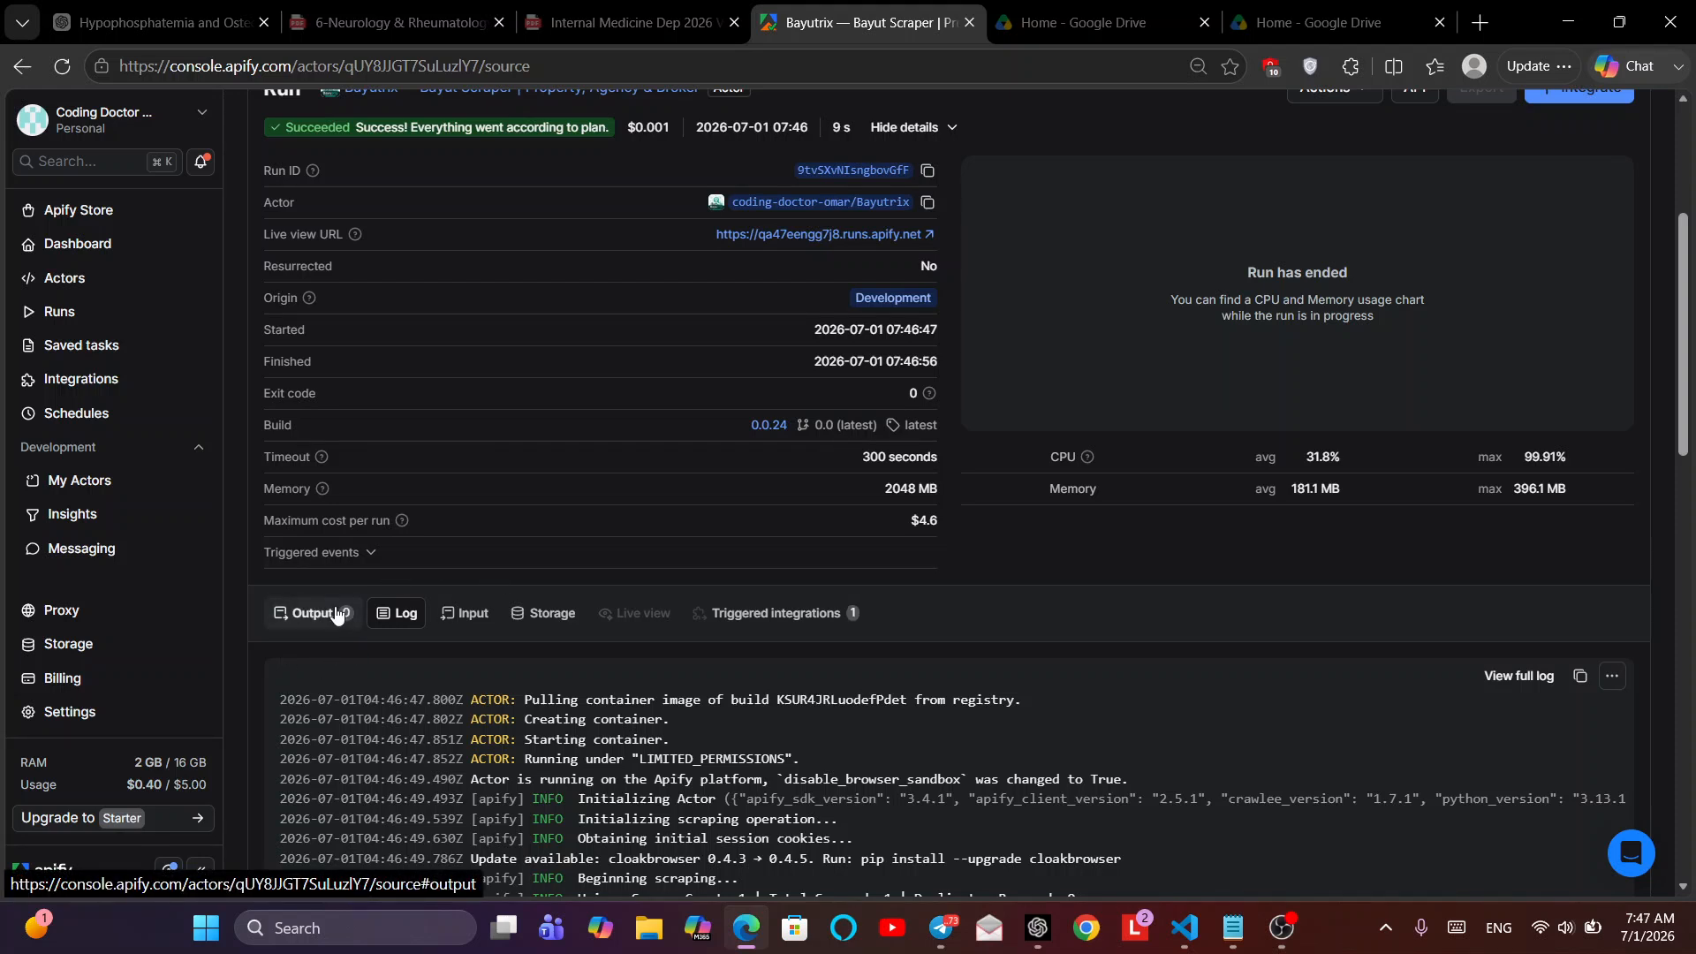
pyautogui.click(339, 621)
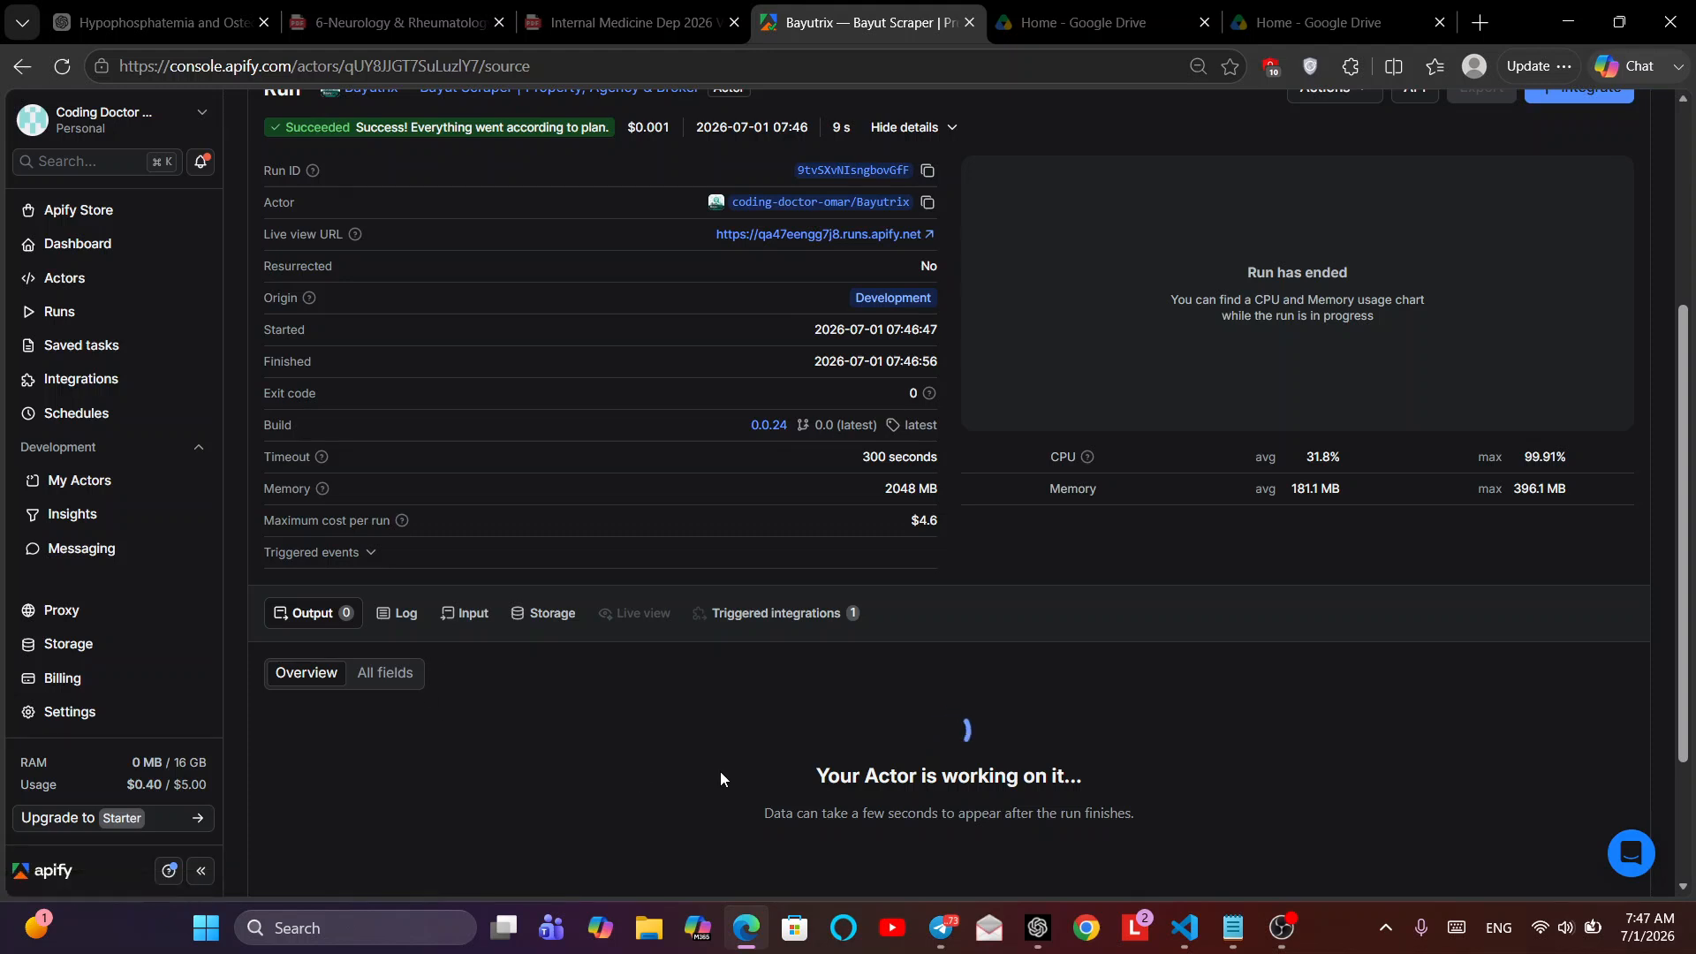
pyautogui.scroll(-3, 719, 773)
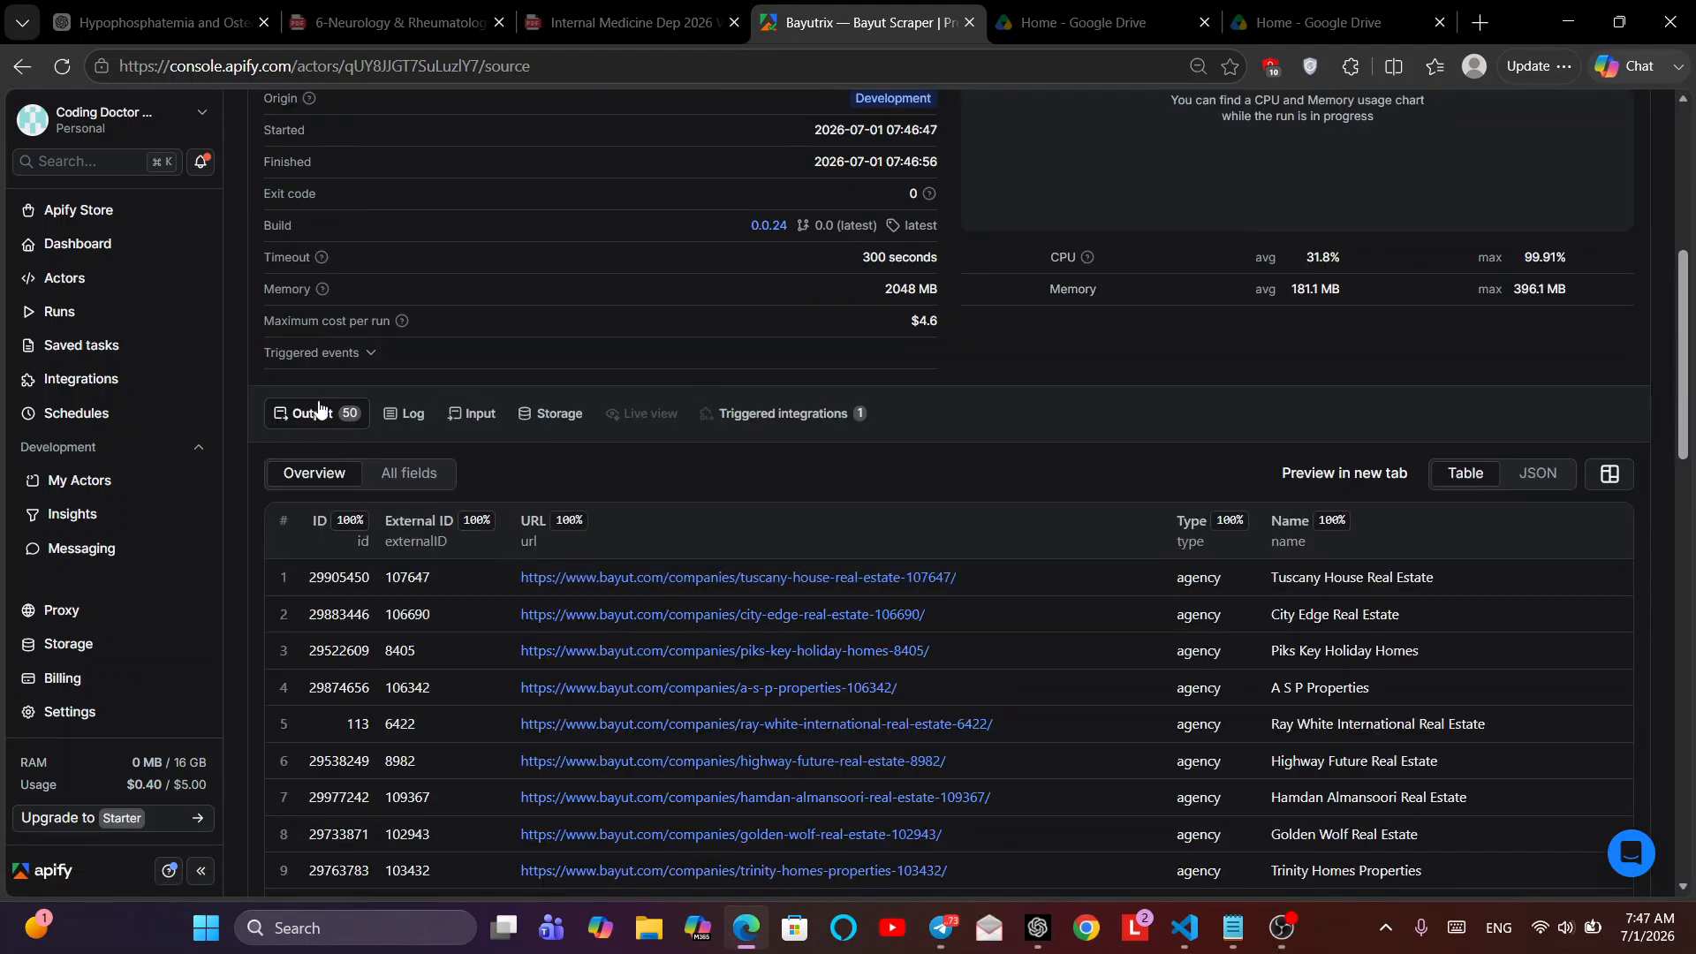
pyautogui.click(397, 485)
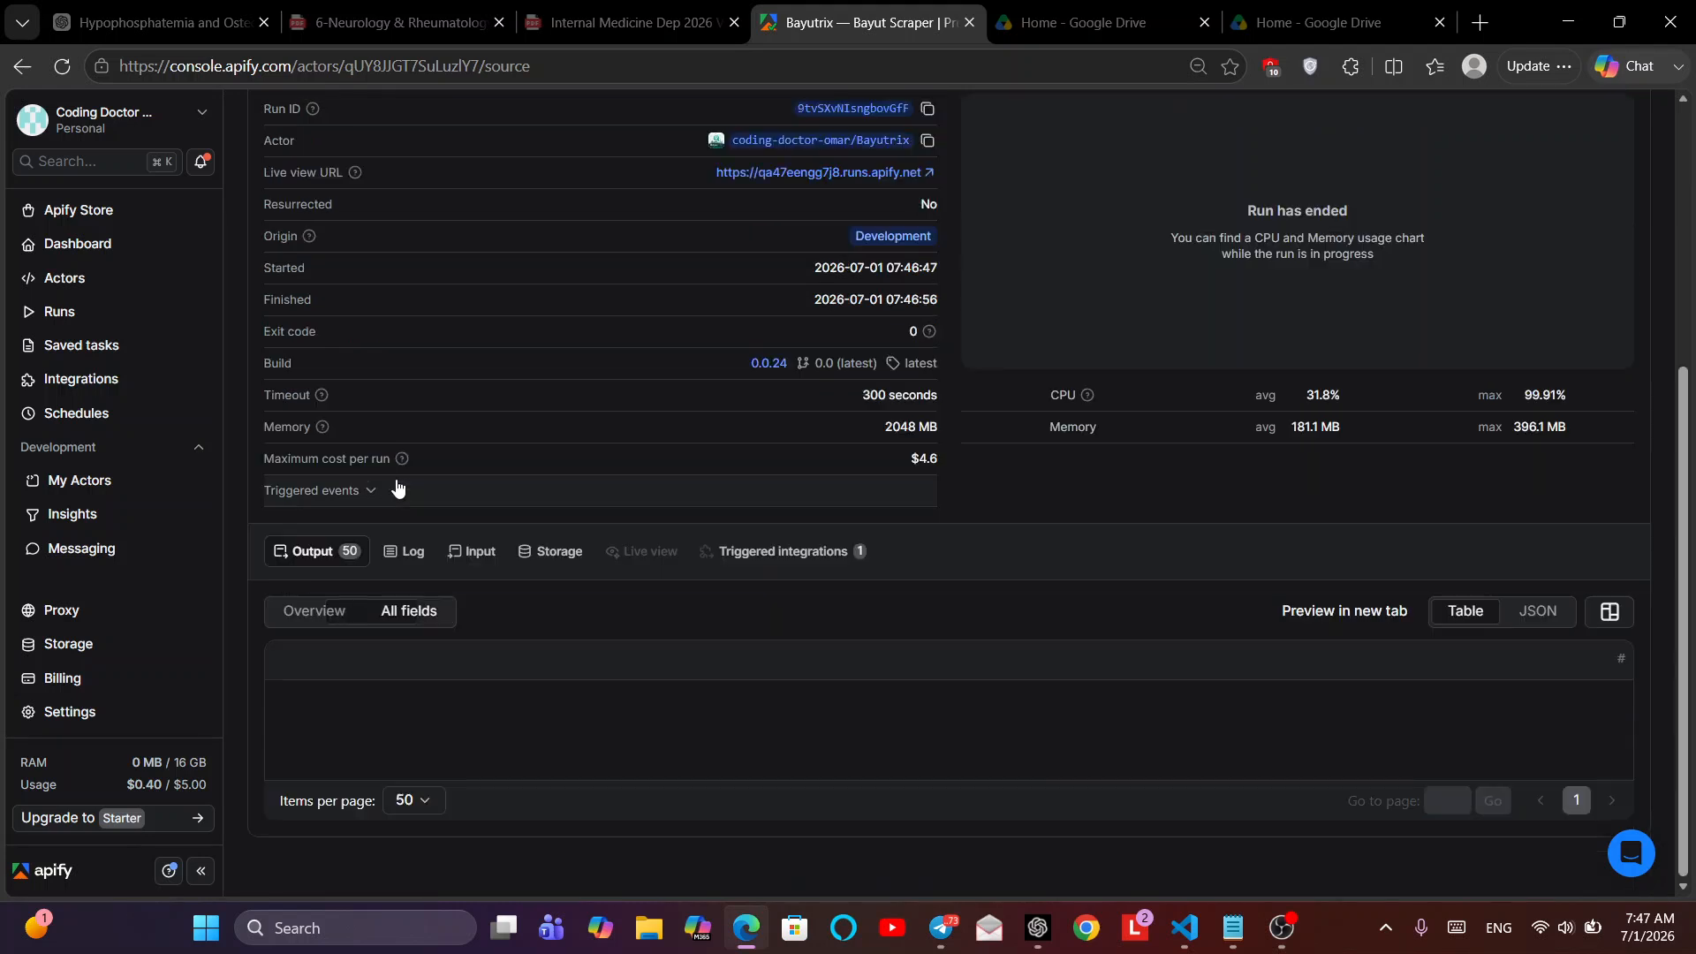
pyautogui.click(1539, 476)
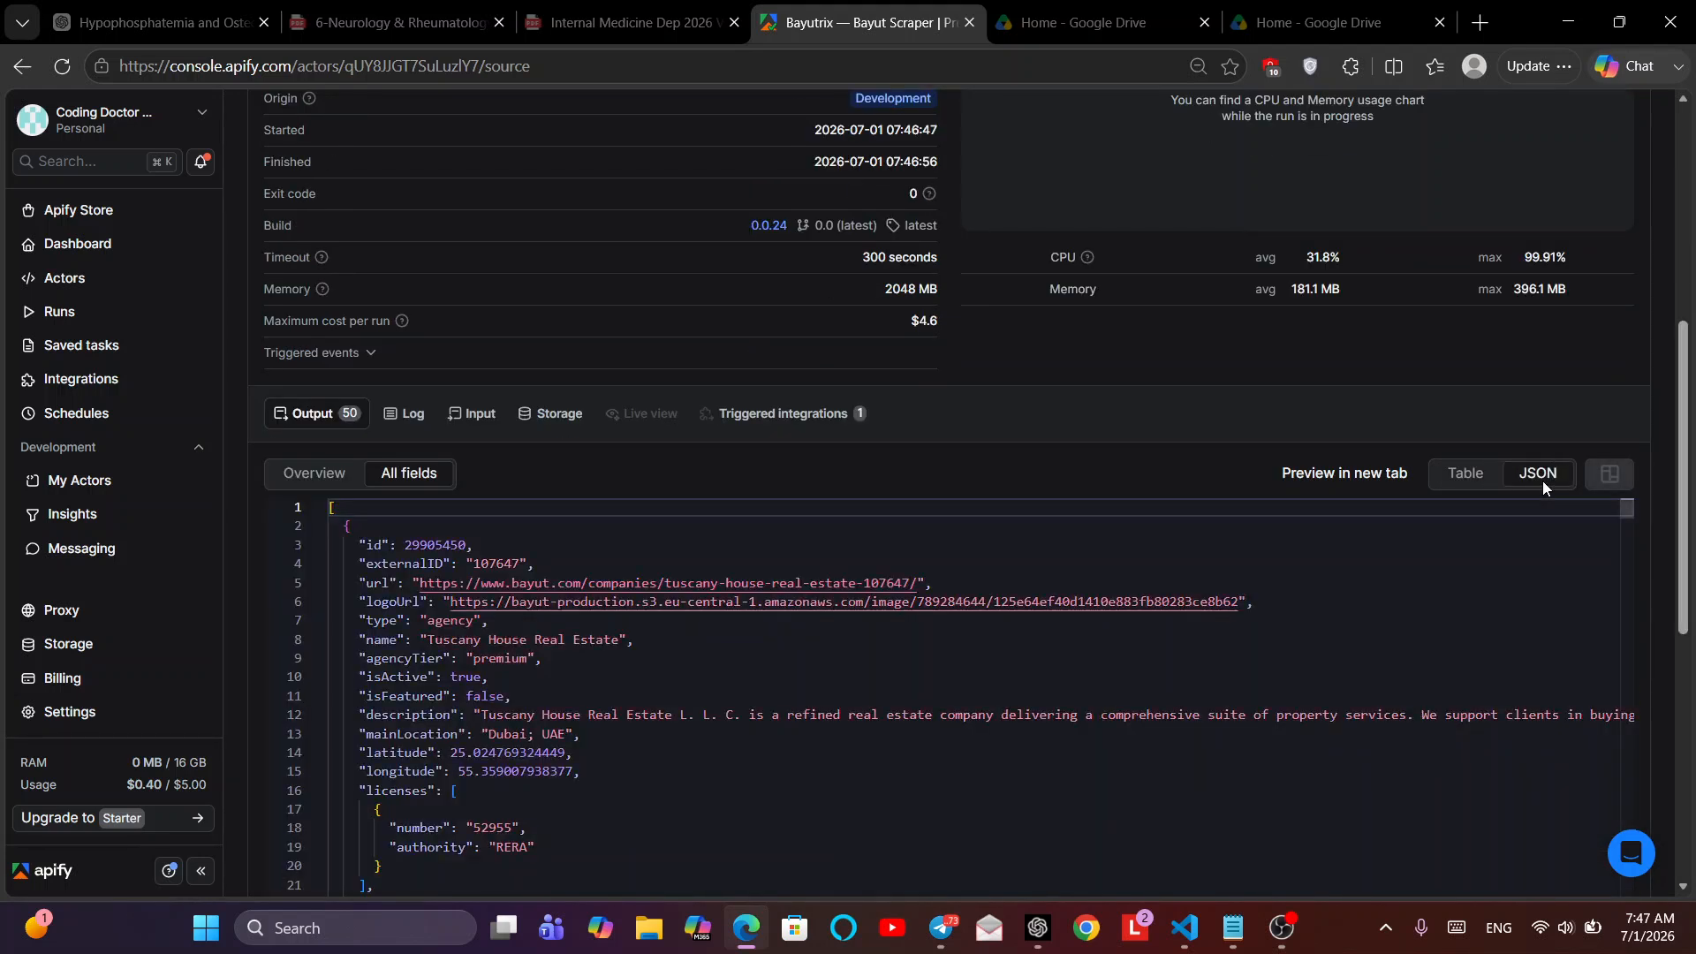
# - Examine the integrations triggered by the finished run
pyautogui.scroll(1, 778, 529)
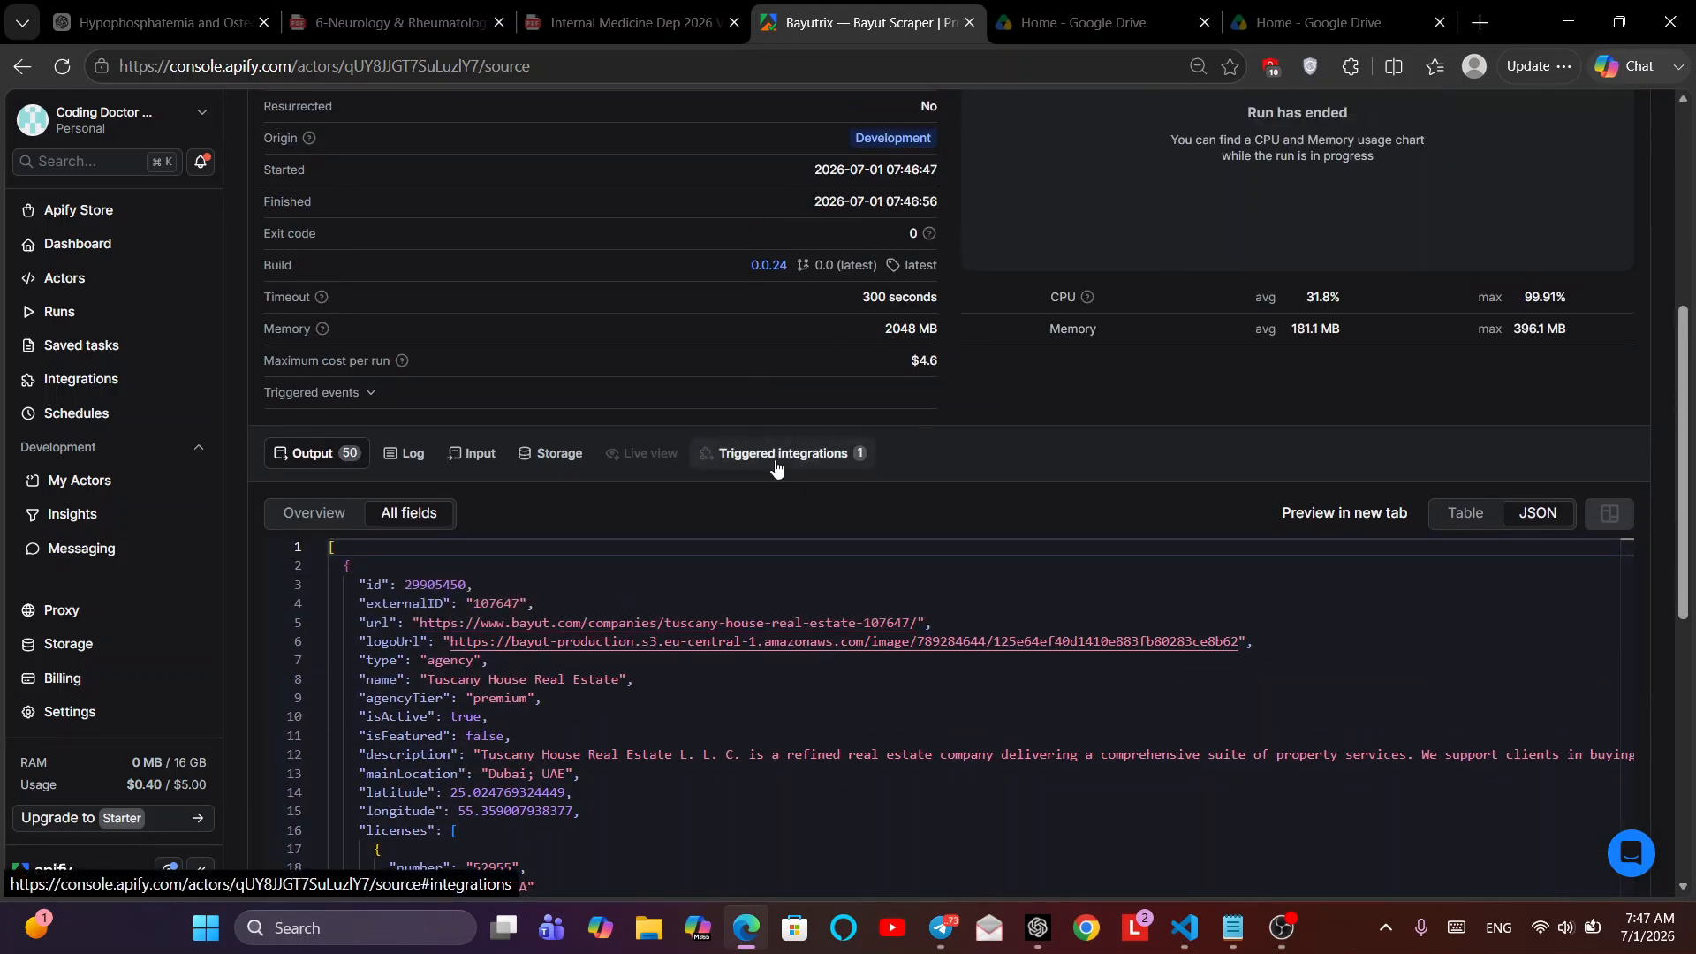
pyautogui.click(775, 467)
pyautogui.scroll(-2, 775, 459)
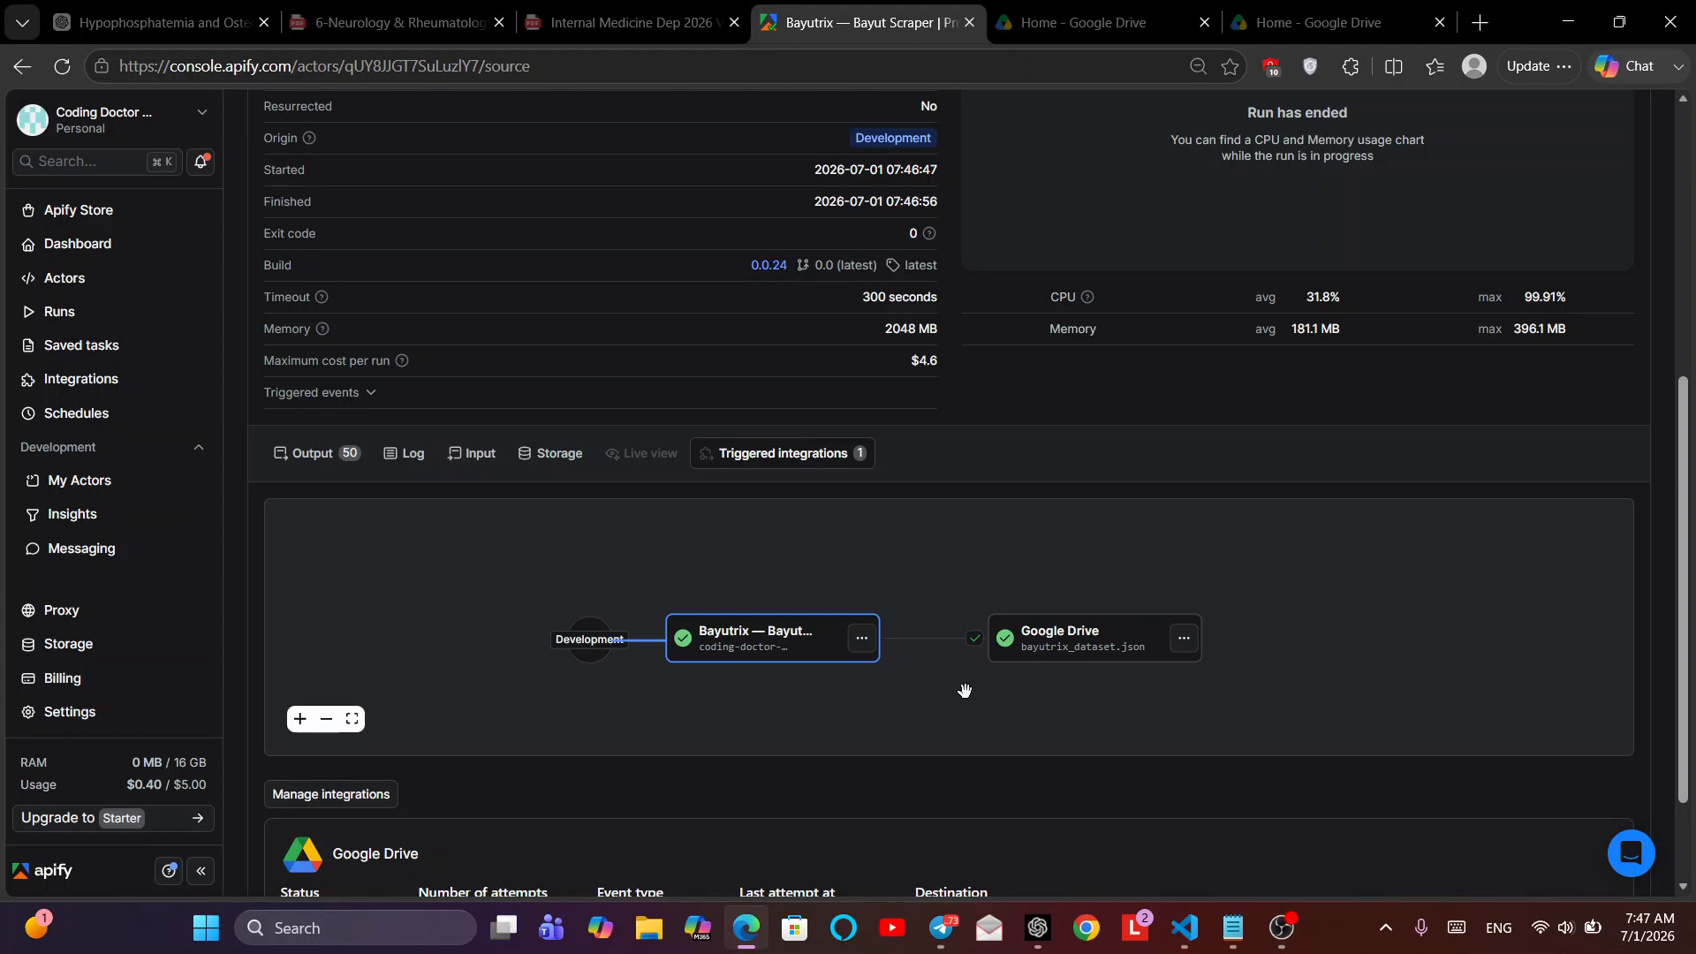
# - Switch to Google Drive, close the old file preview, reload the page and inspect the newly uploaded bayutrix_dataset.json
pyautogui.click(1334, 22)
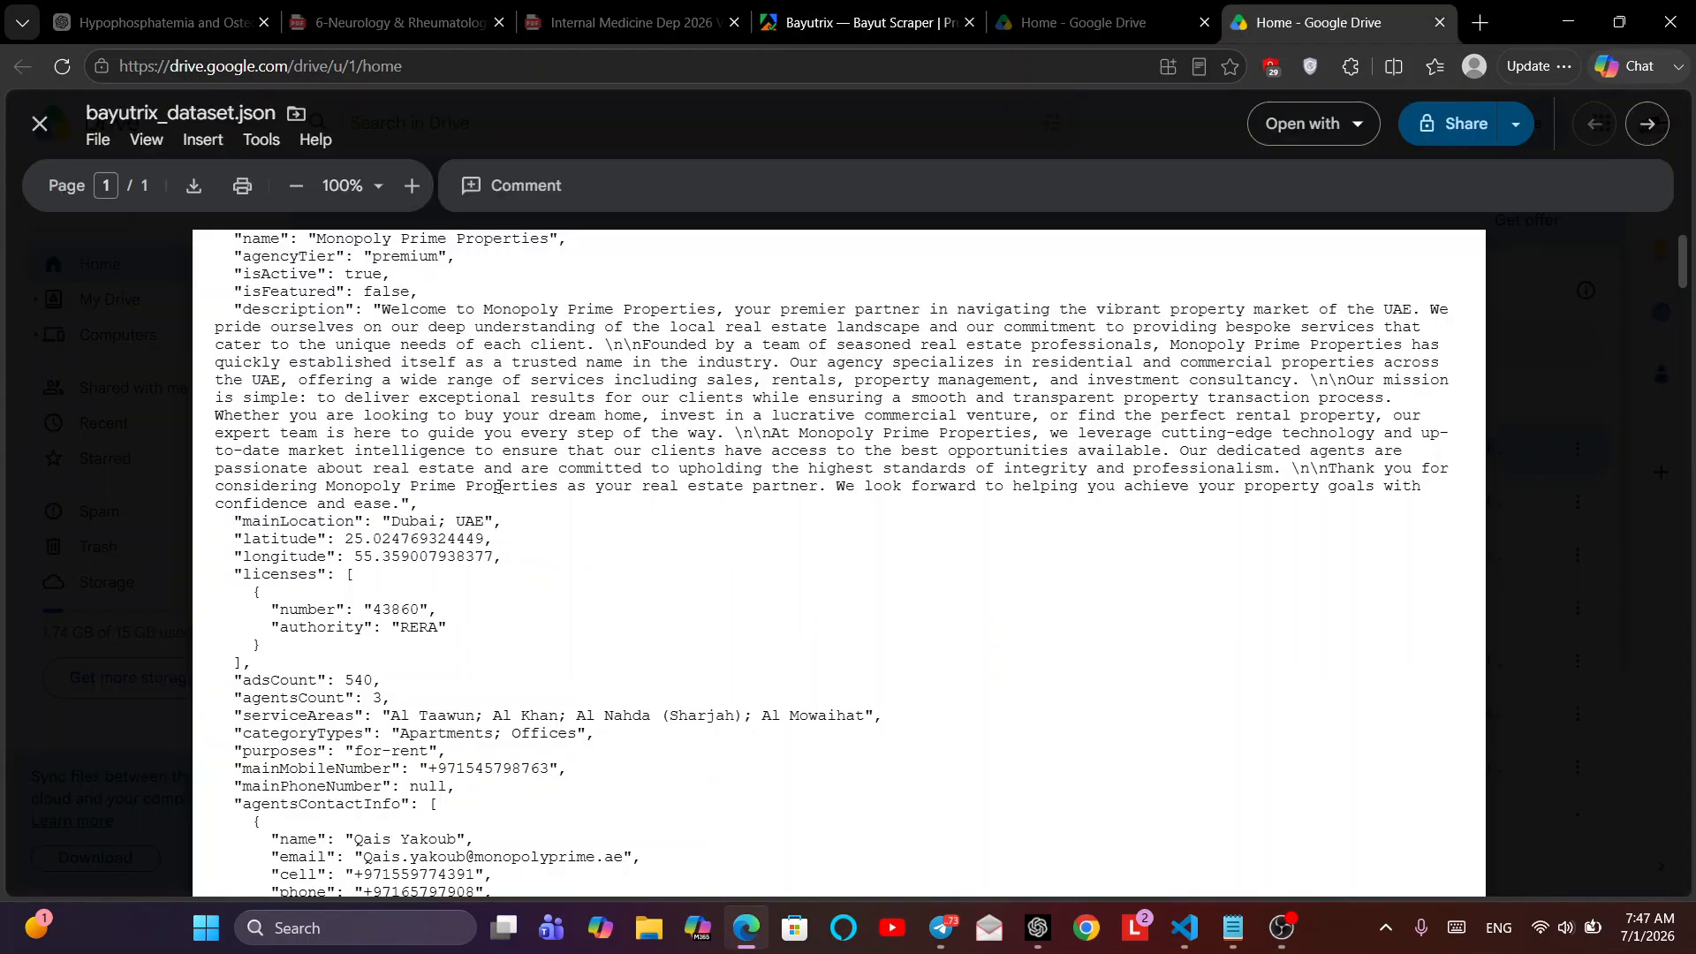
pyautogui.click(39, 123)
pyautogui.press('F5')
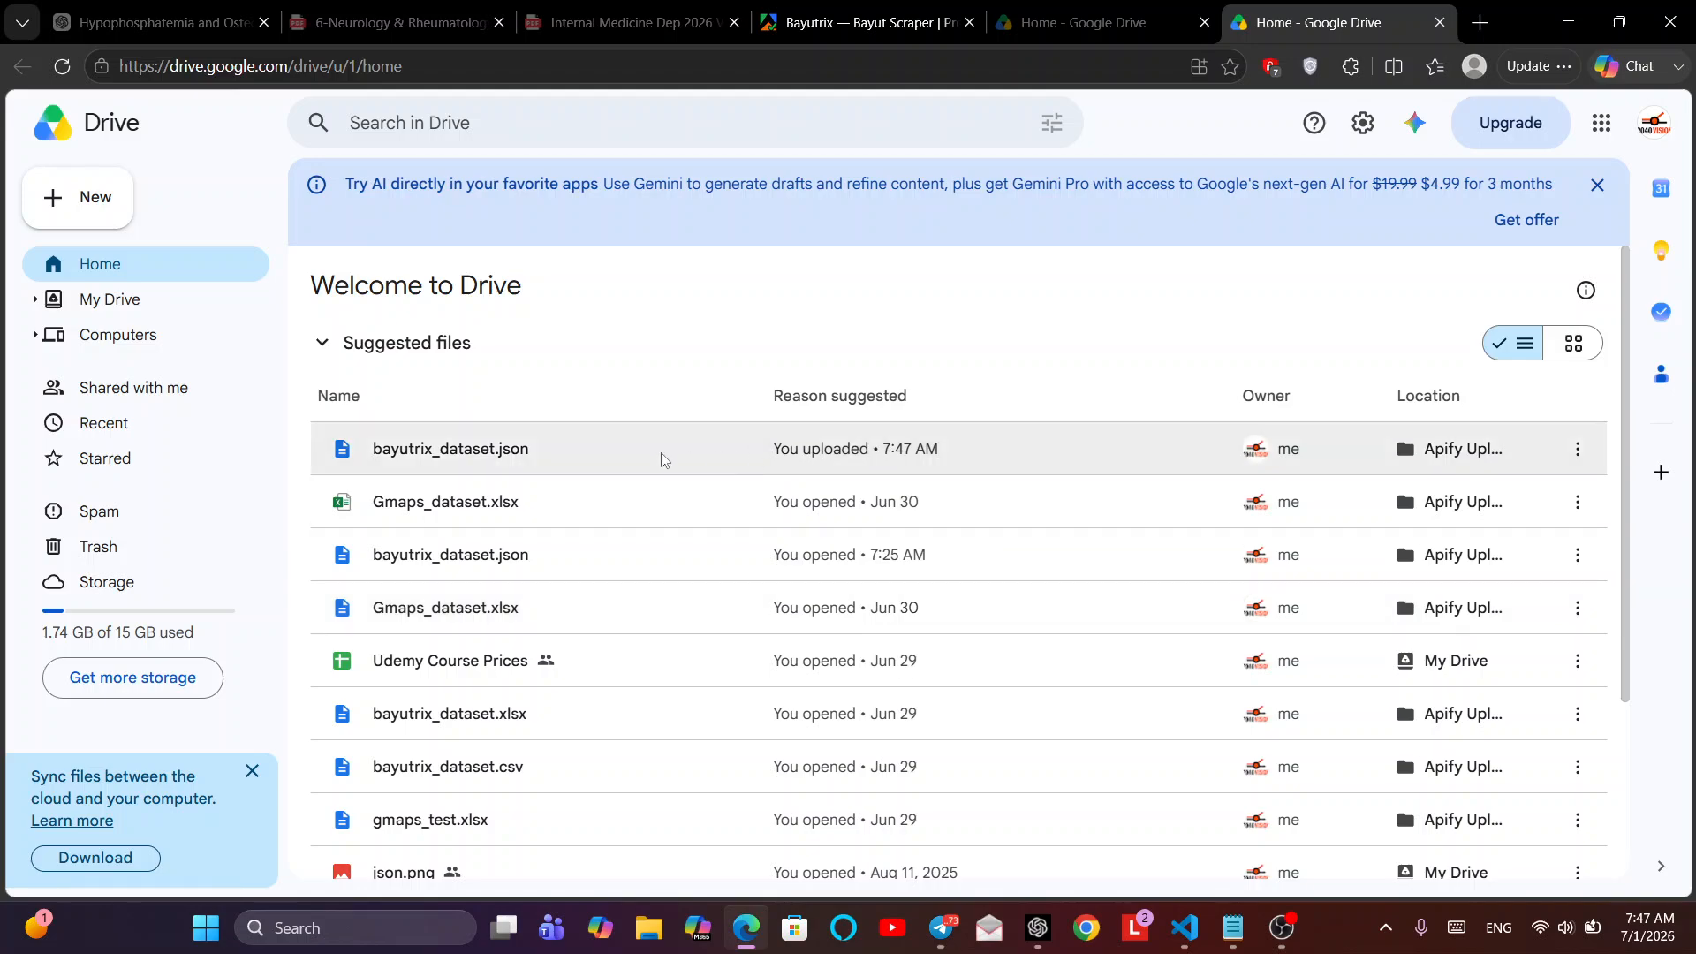
pyautogui.click(509, 453)
pyautogui.doubleClick(509, 453)
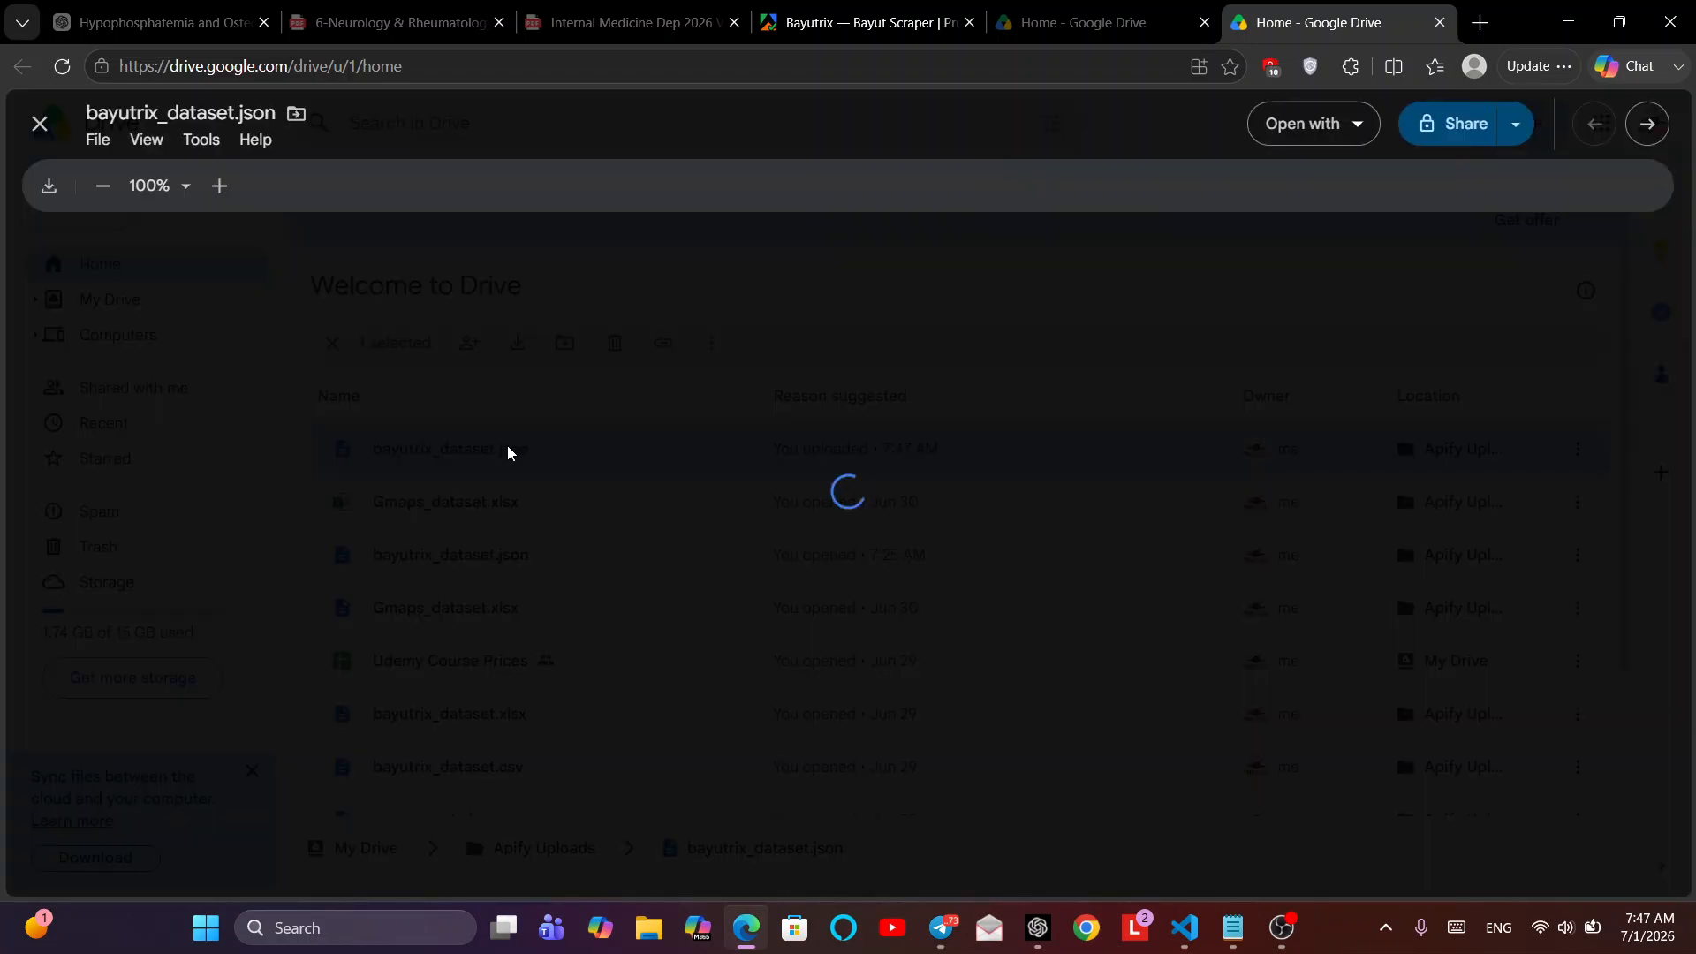
pyautogui.scroll(-5, 371, 354)
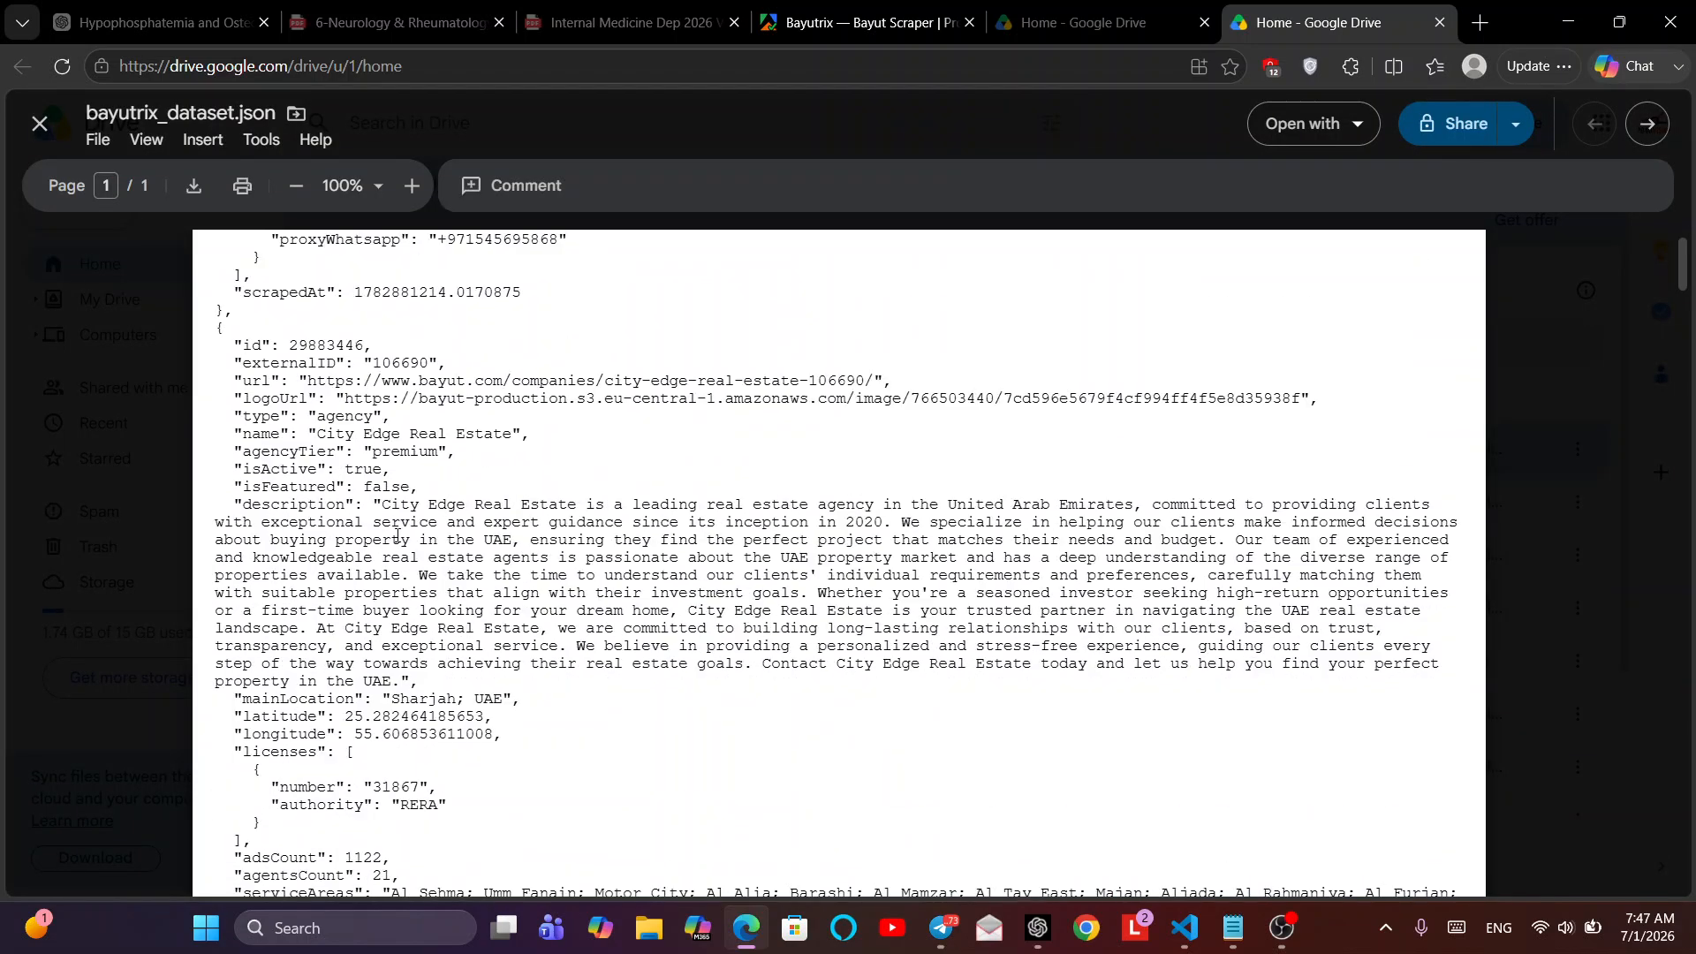
pyautogui.scroll(5, 380, 398)
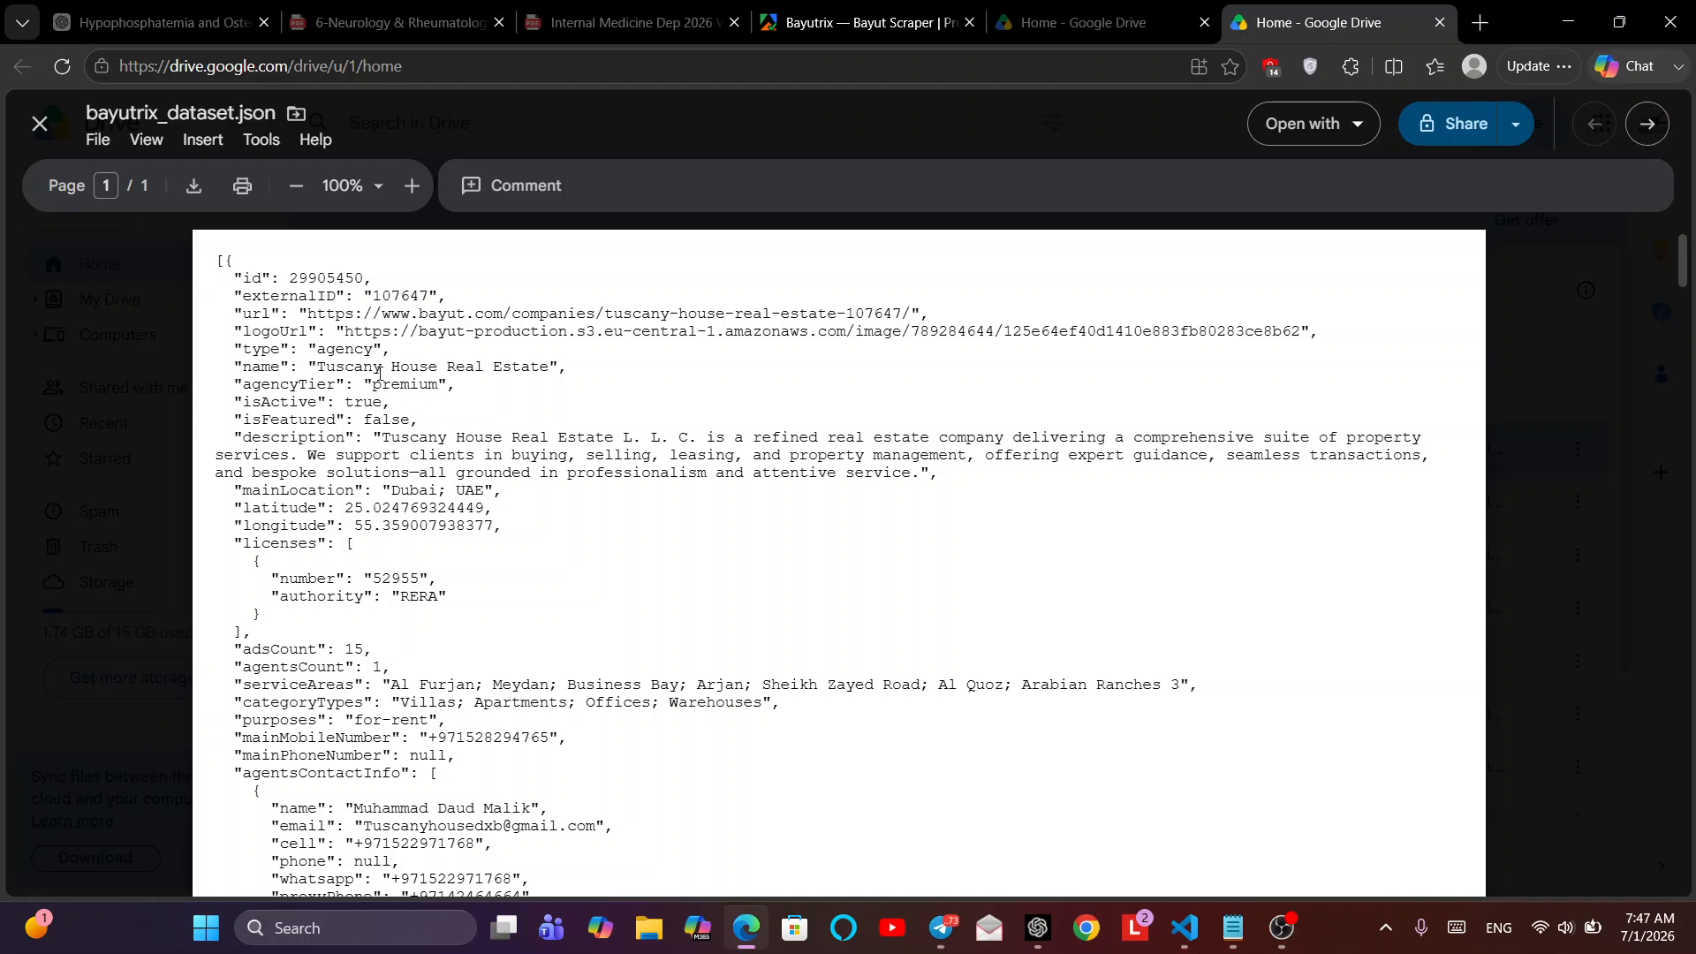
# - Return to the Apify run and examine all output fields as JSON for comparison with the uploaded file
pyautogui.click(840, 23)
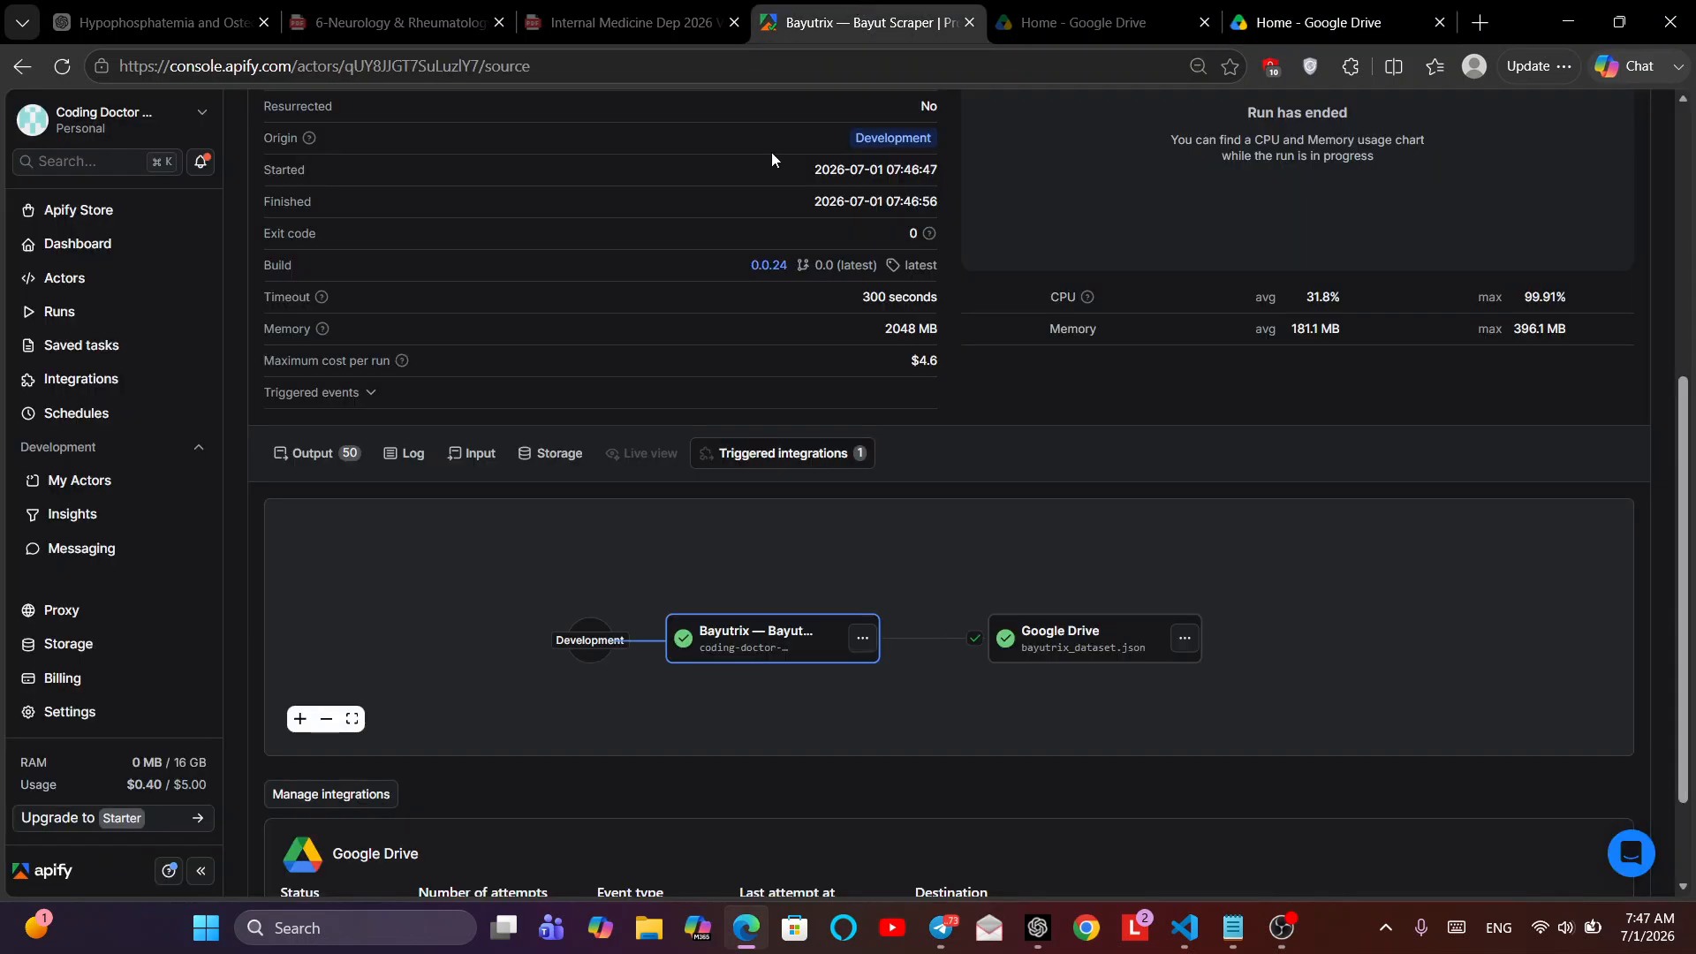
pyautogui.click(316, 453)
pyautogui.click(419, 517)
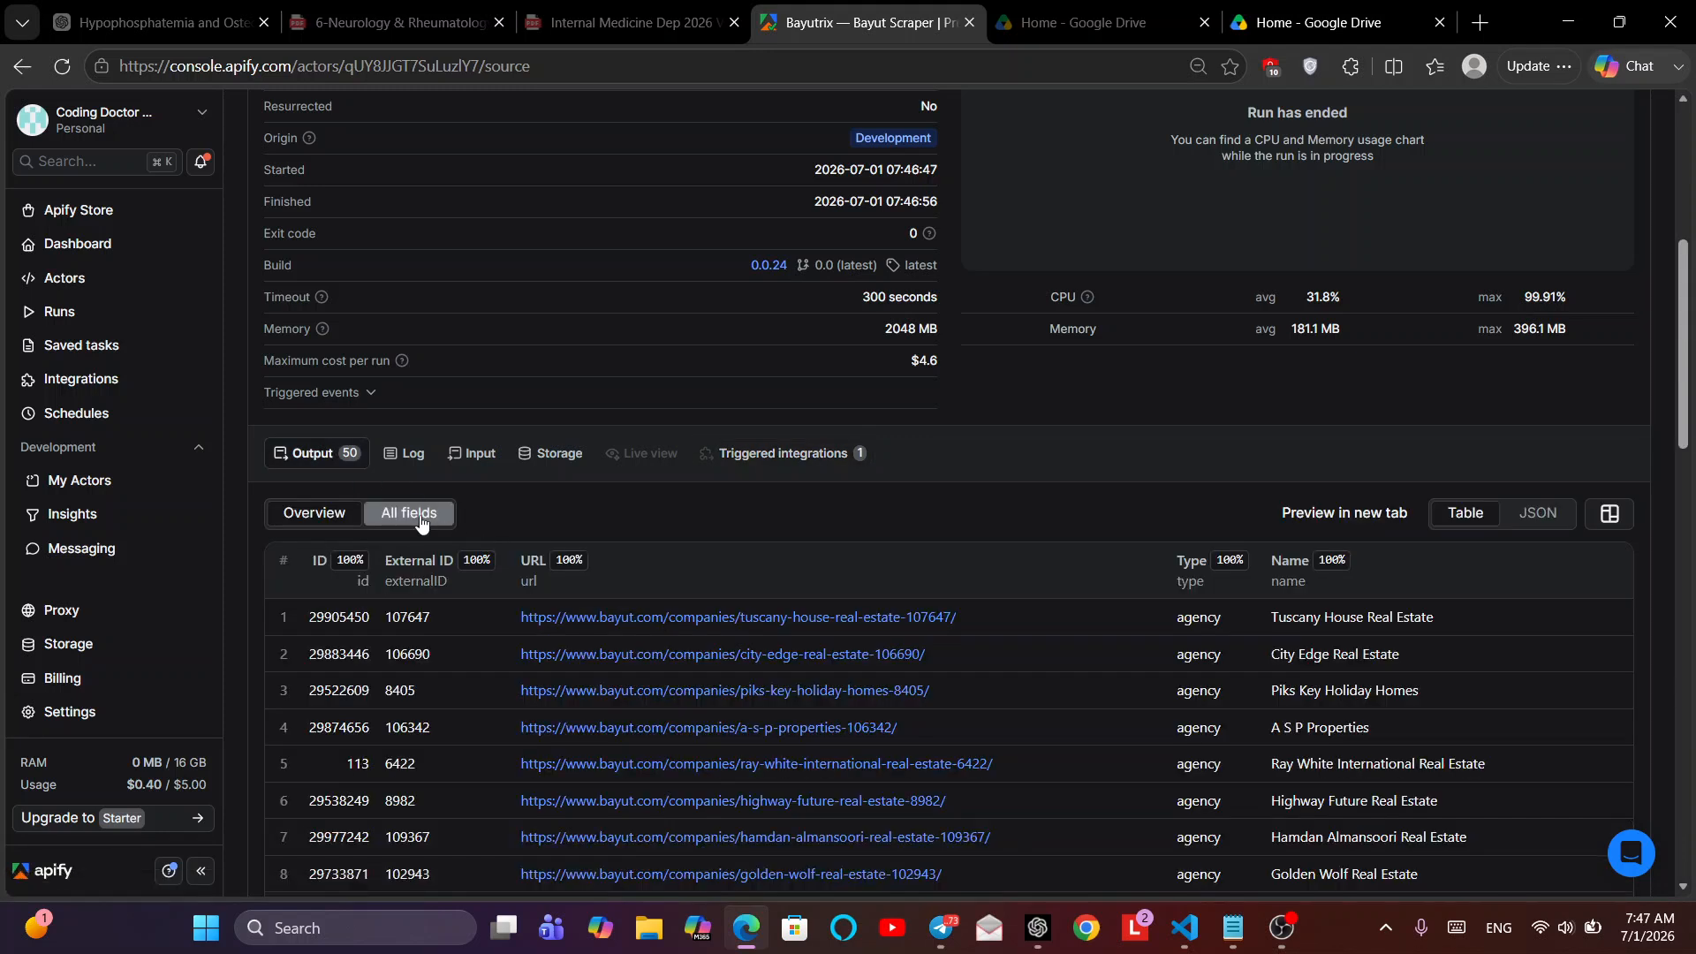
pyautogui.click(1513, 514)
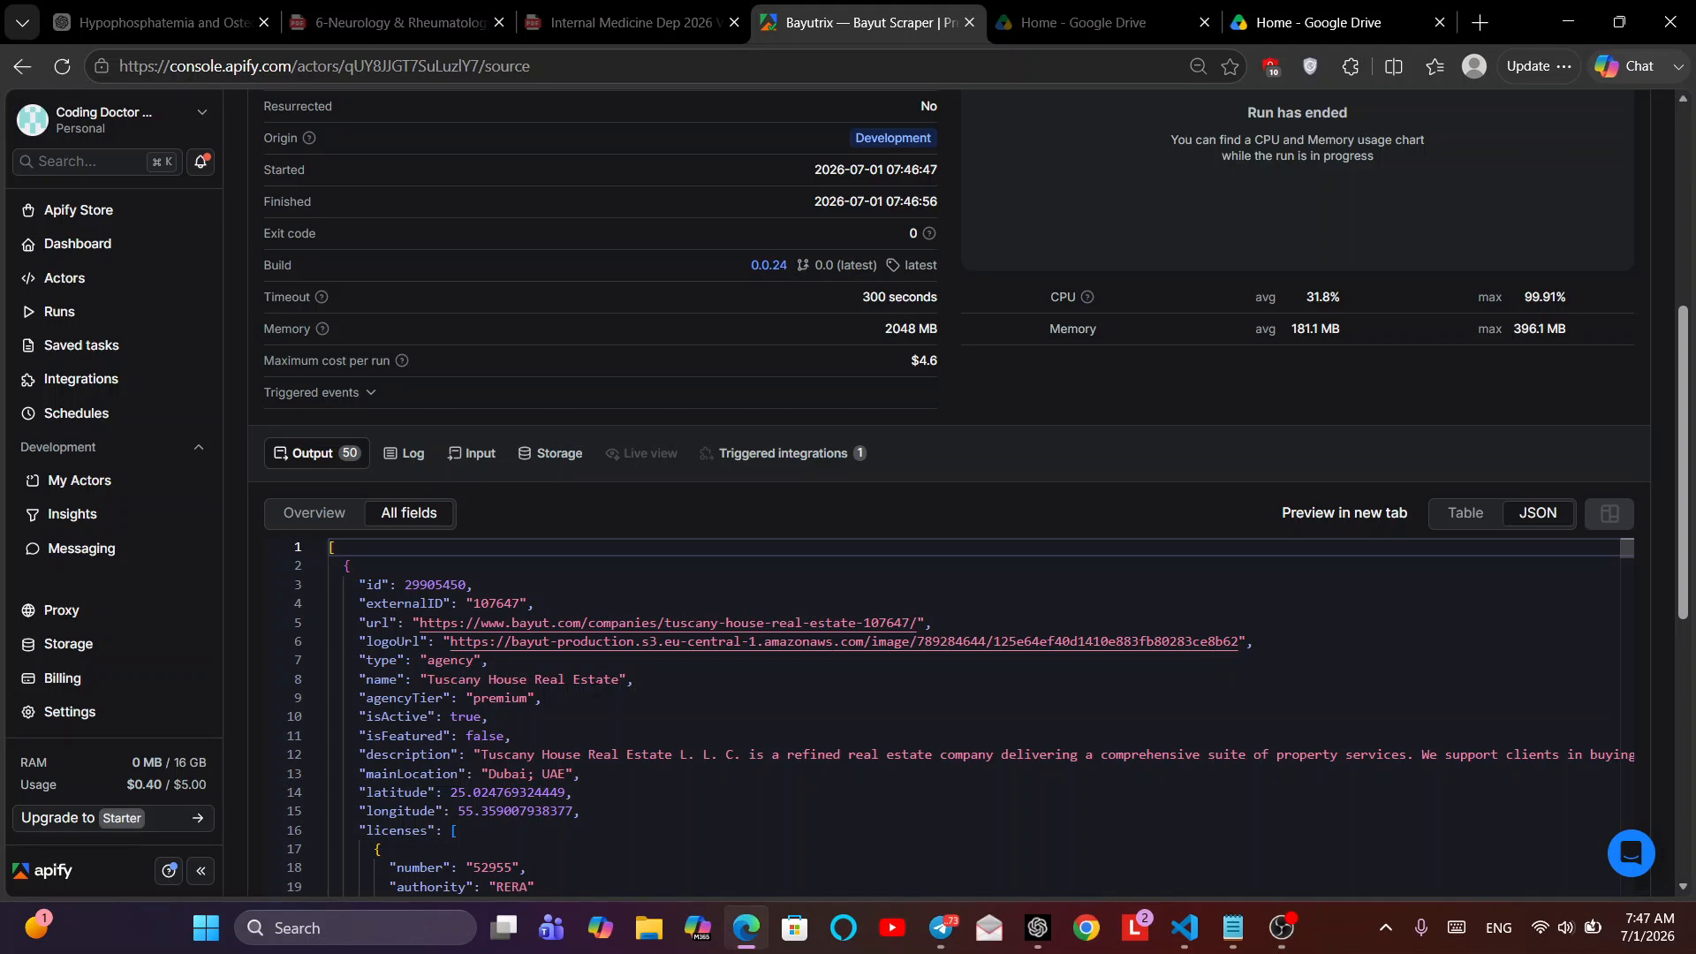
pyautogui.scroll(-3, 609, 687)
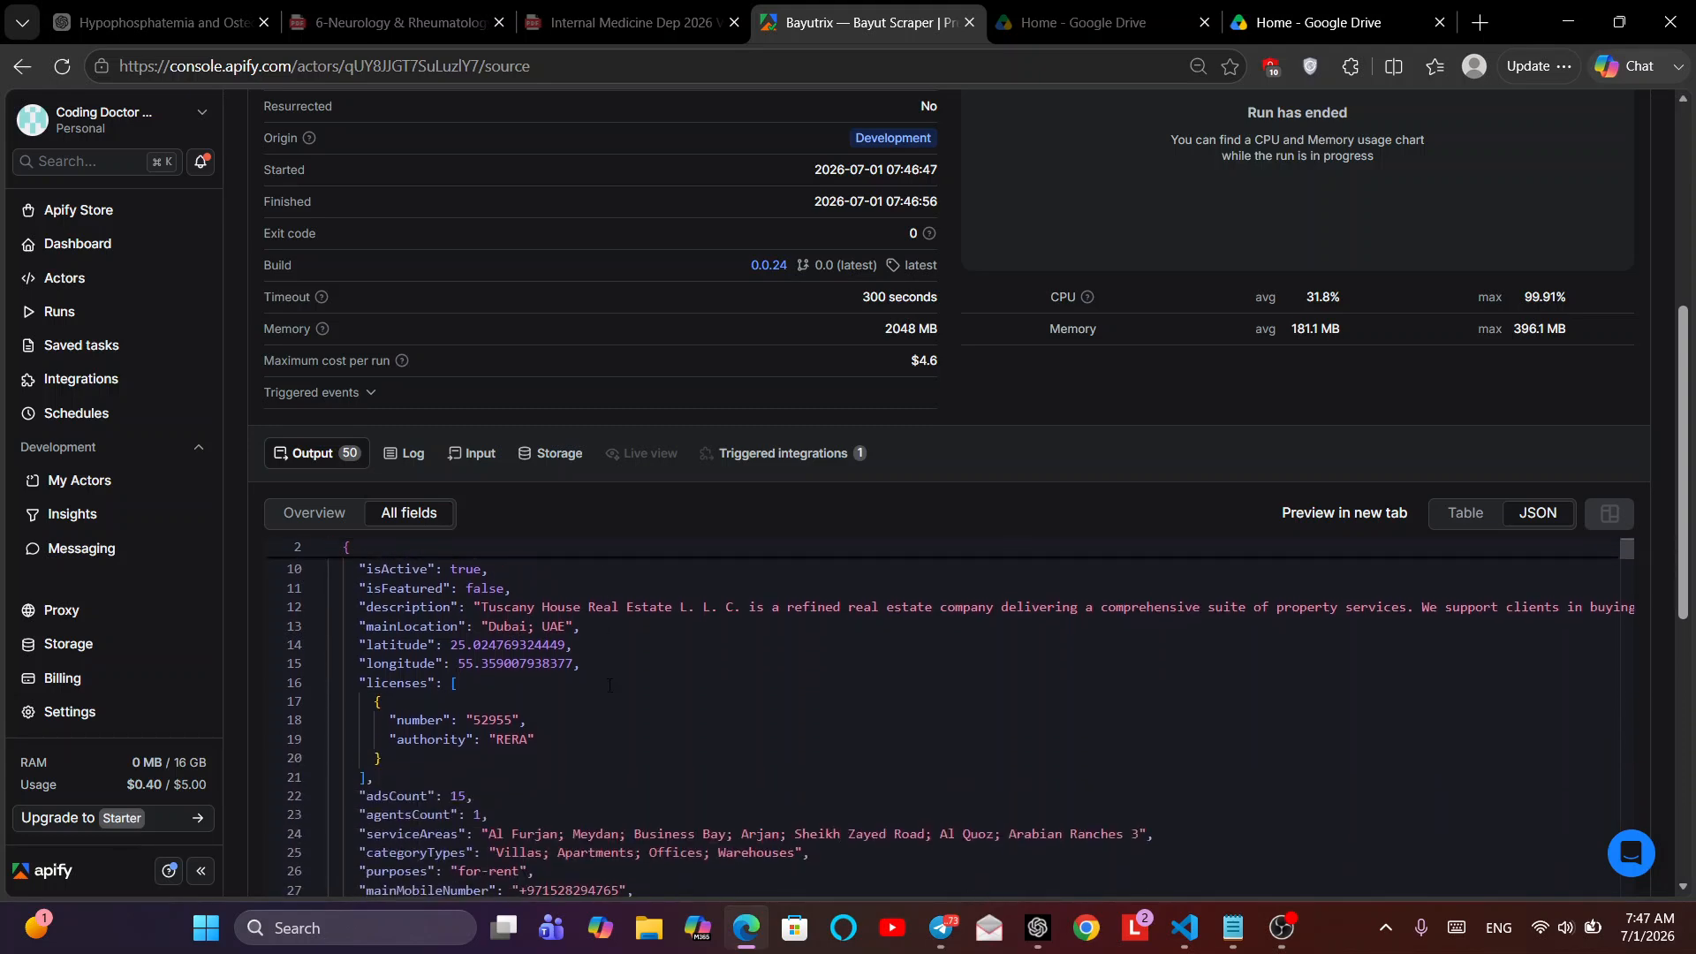
pyautogui.scroll(5, 609, 687)
pyautogui.scroll(3, 776, 363)
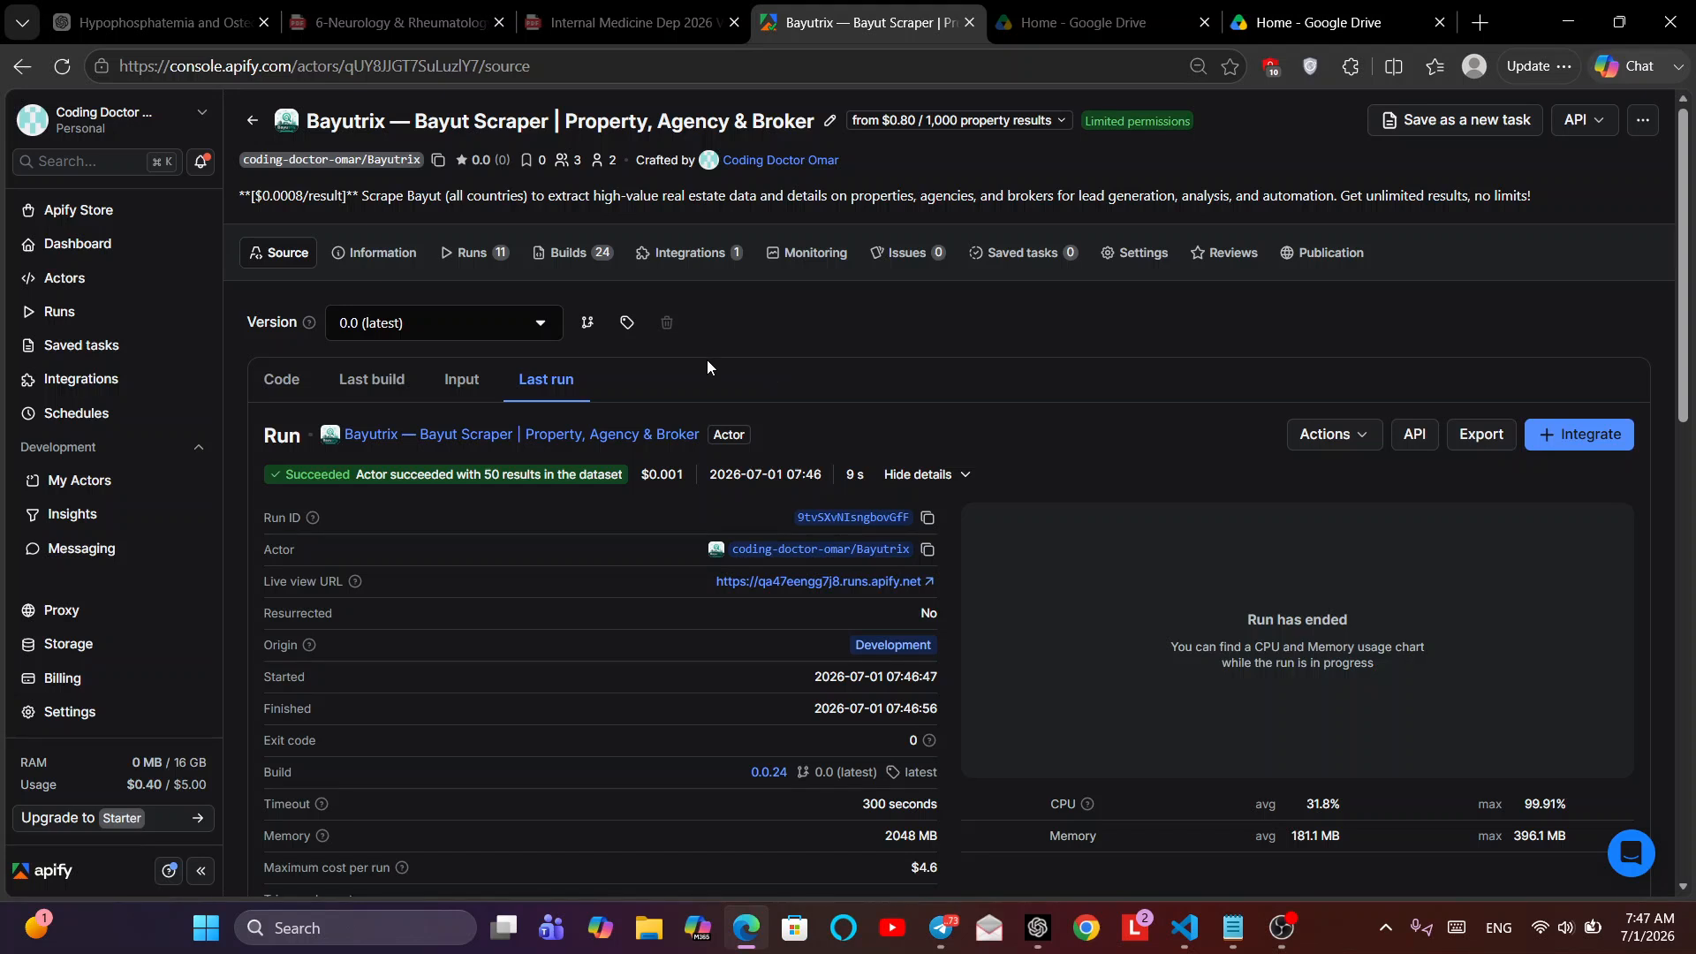
# - Create a new schedule in the Apify account and look over its timing settings
pyautogui.click(76, 413)
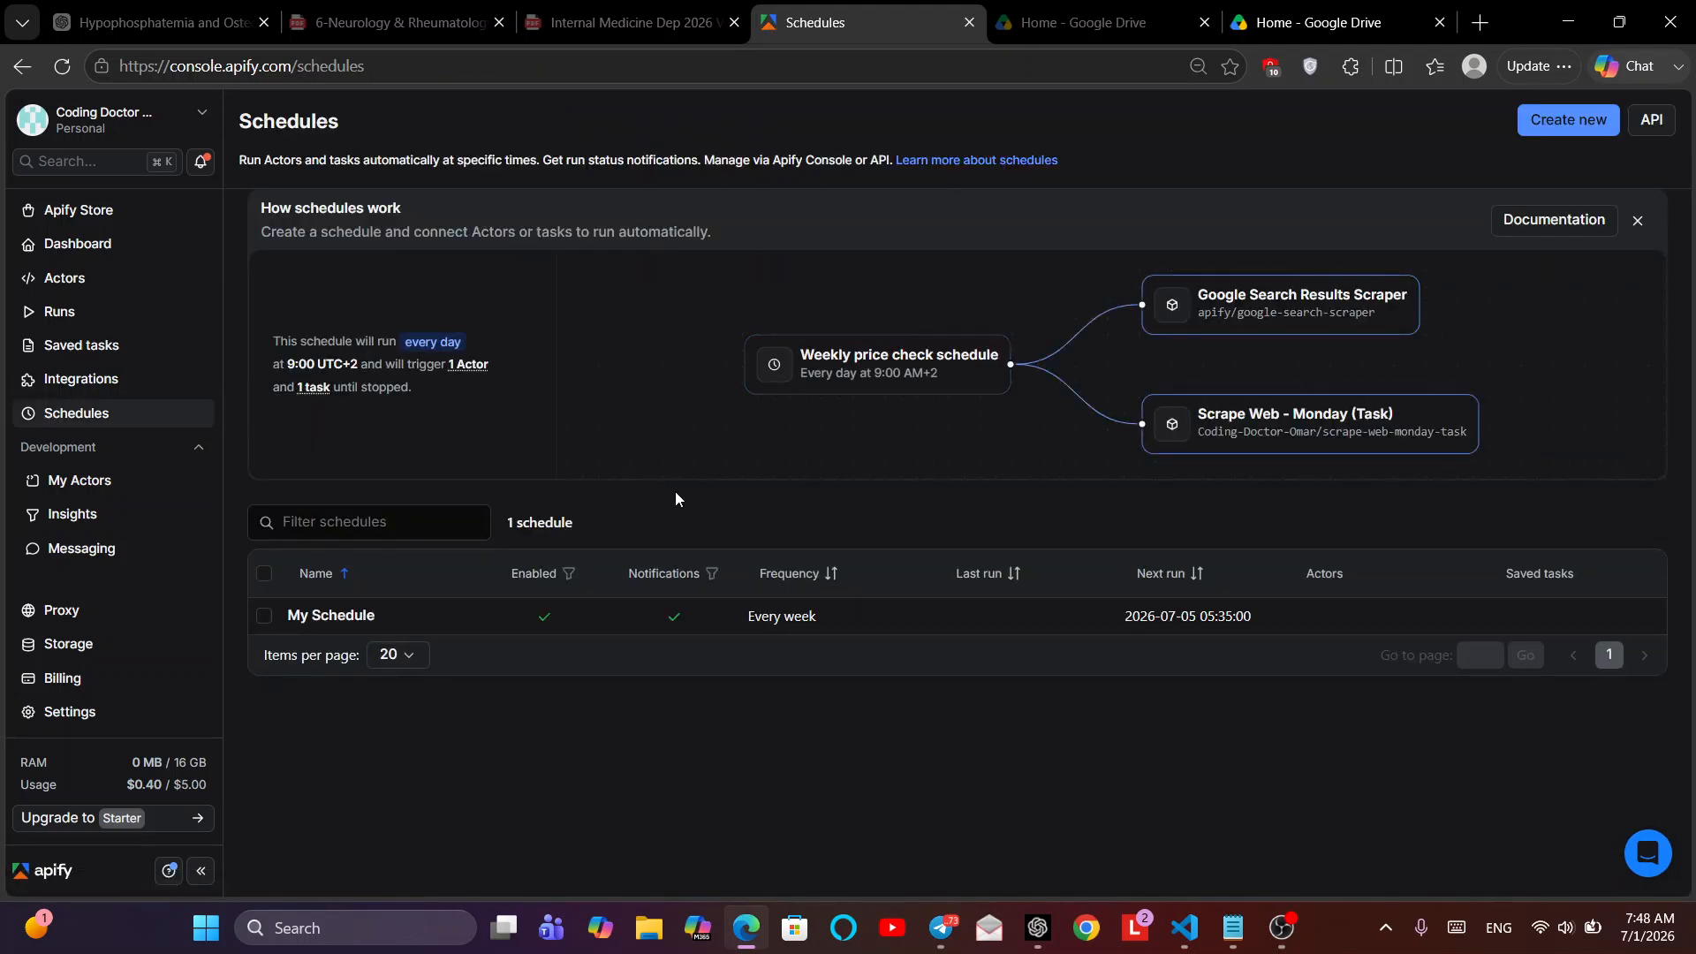
pyautogui.click(1568, 119)
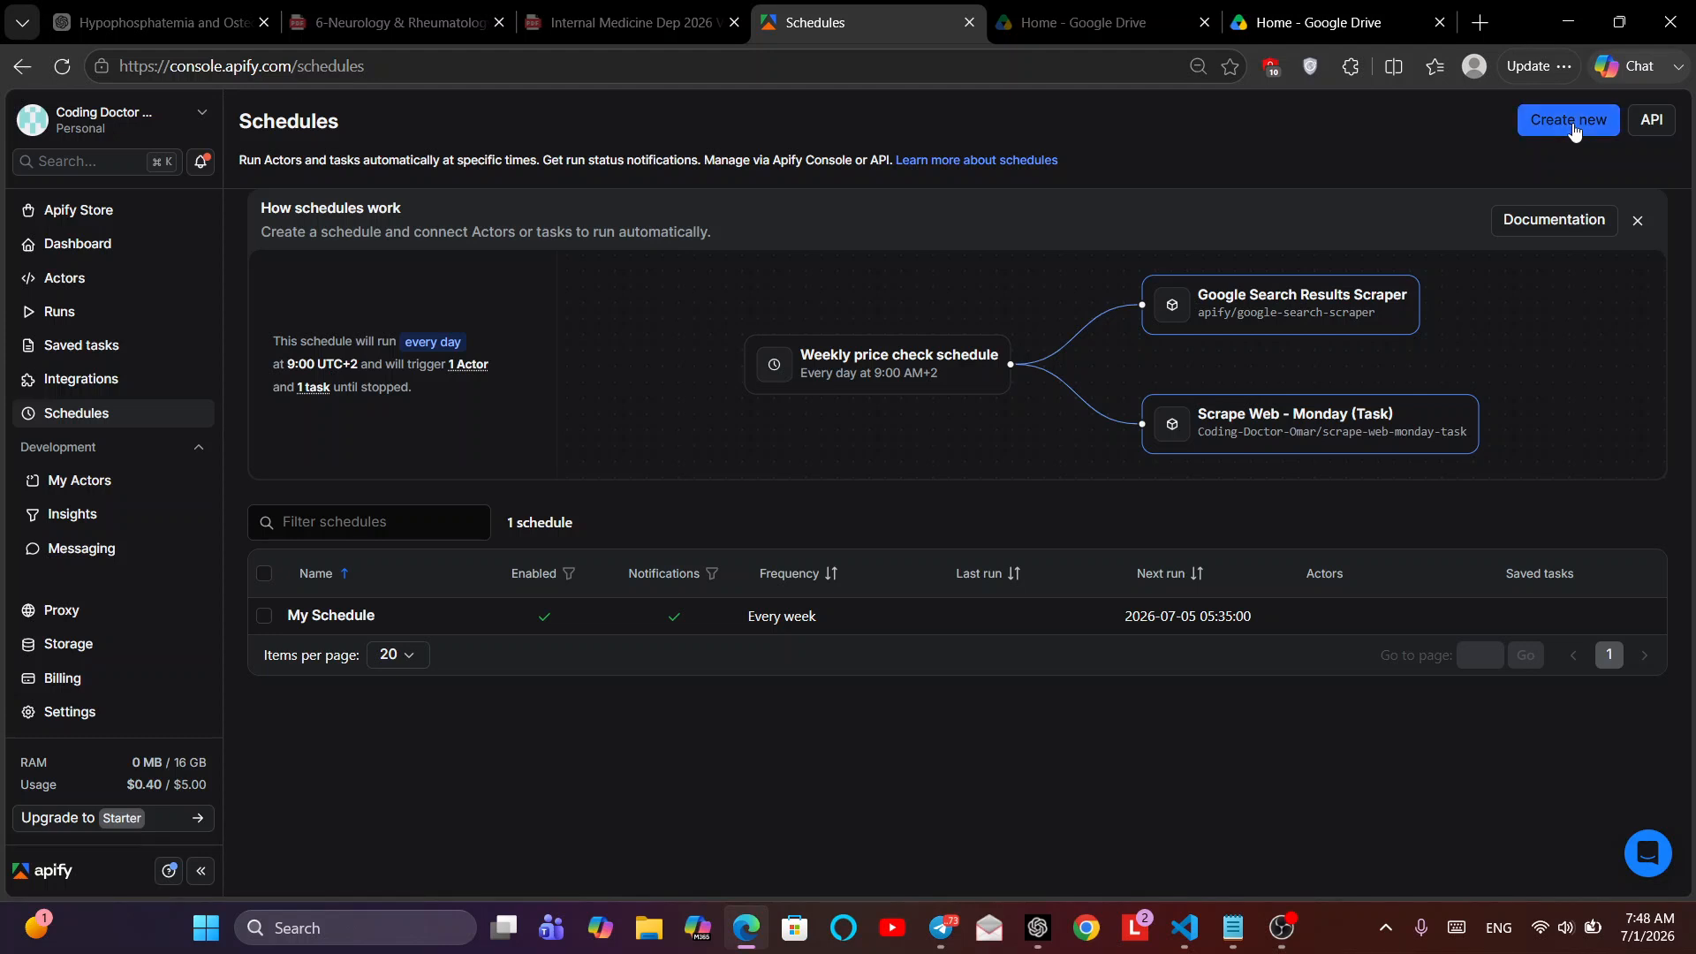
pyautogui.scroll(-3, 1035, 563)
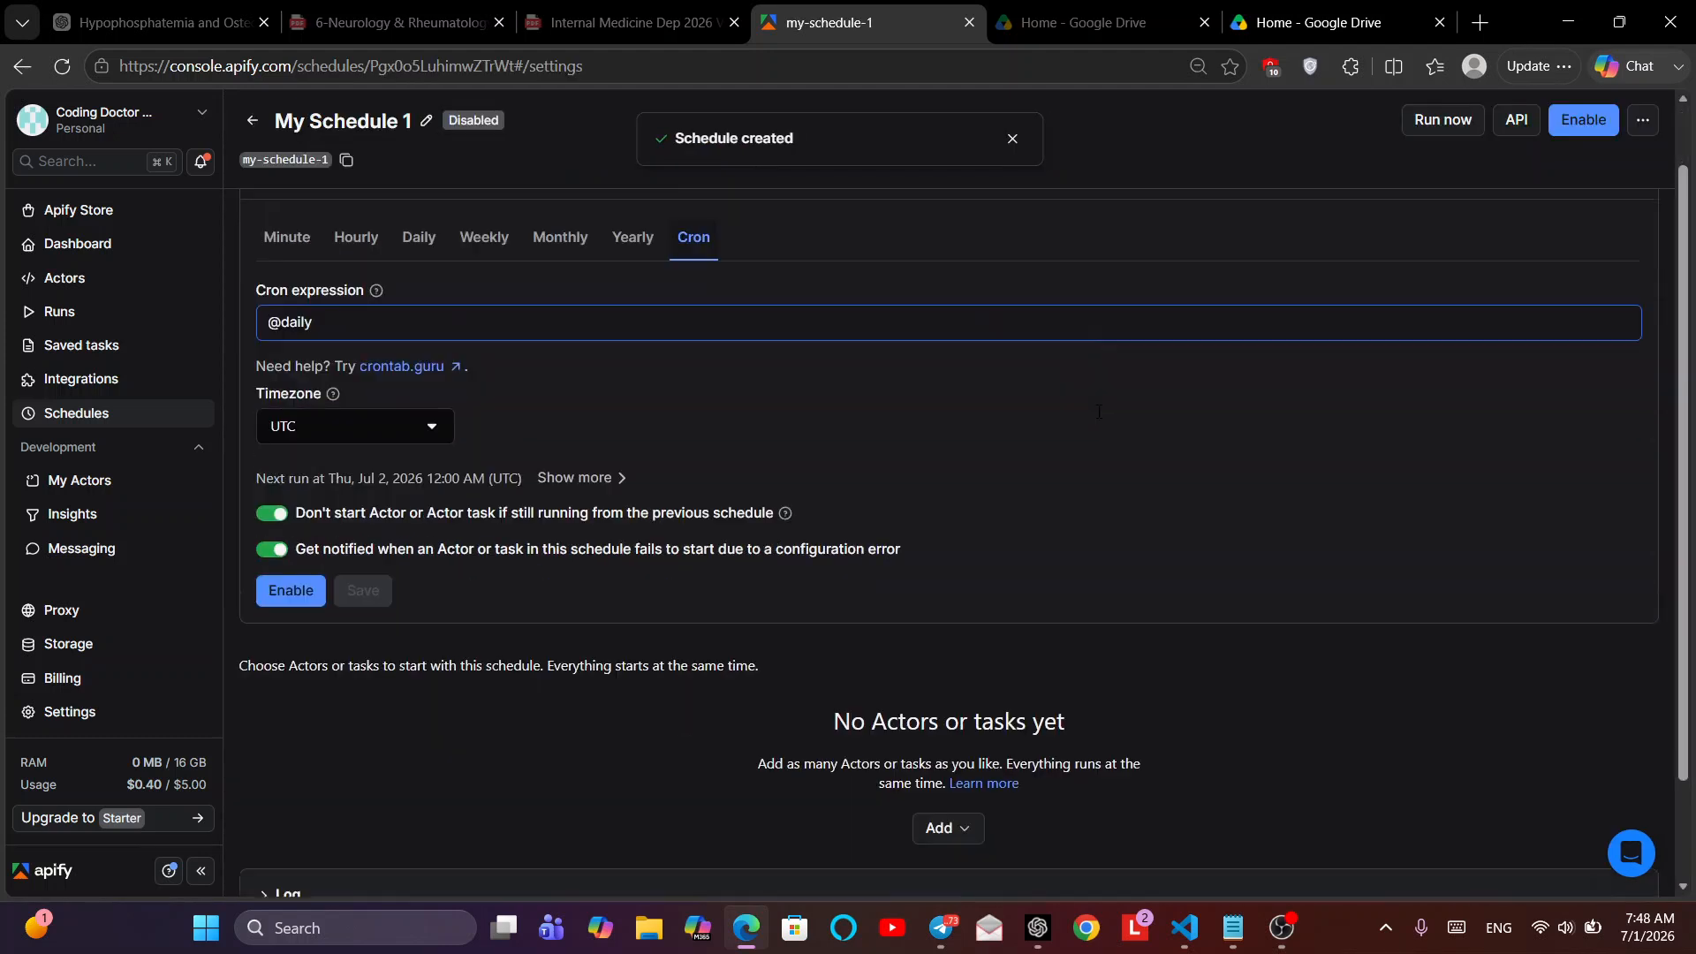
# - Add the Bayutrix Actor to the new schedule and save it with its default input
pyautogui.click(953, 712)
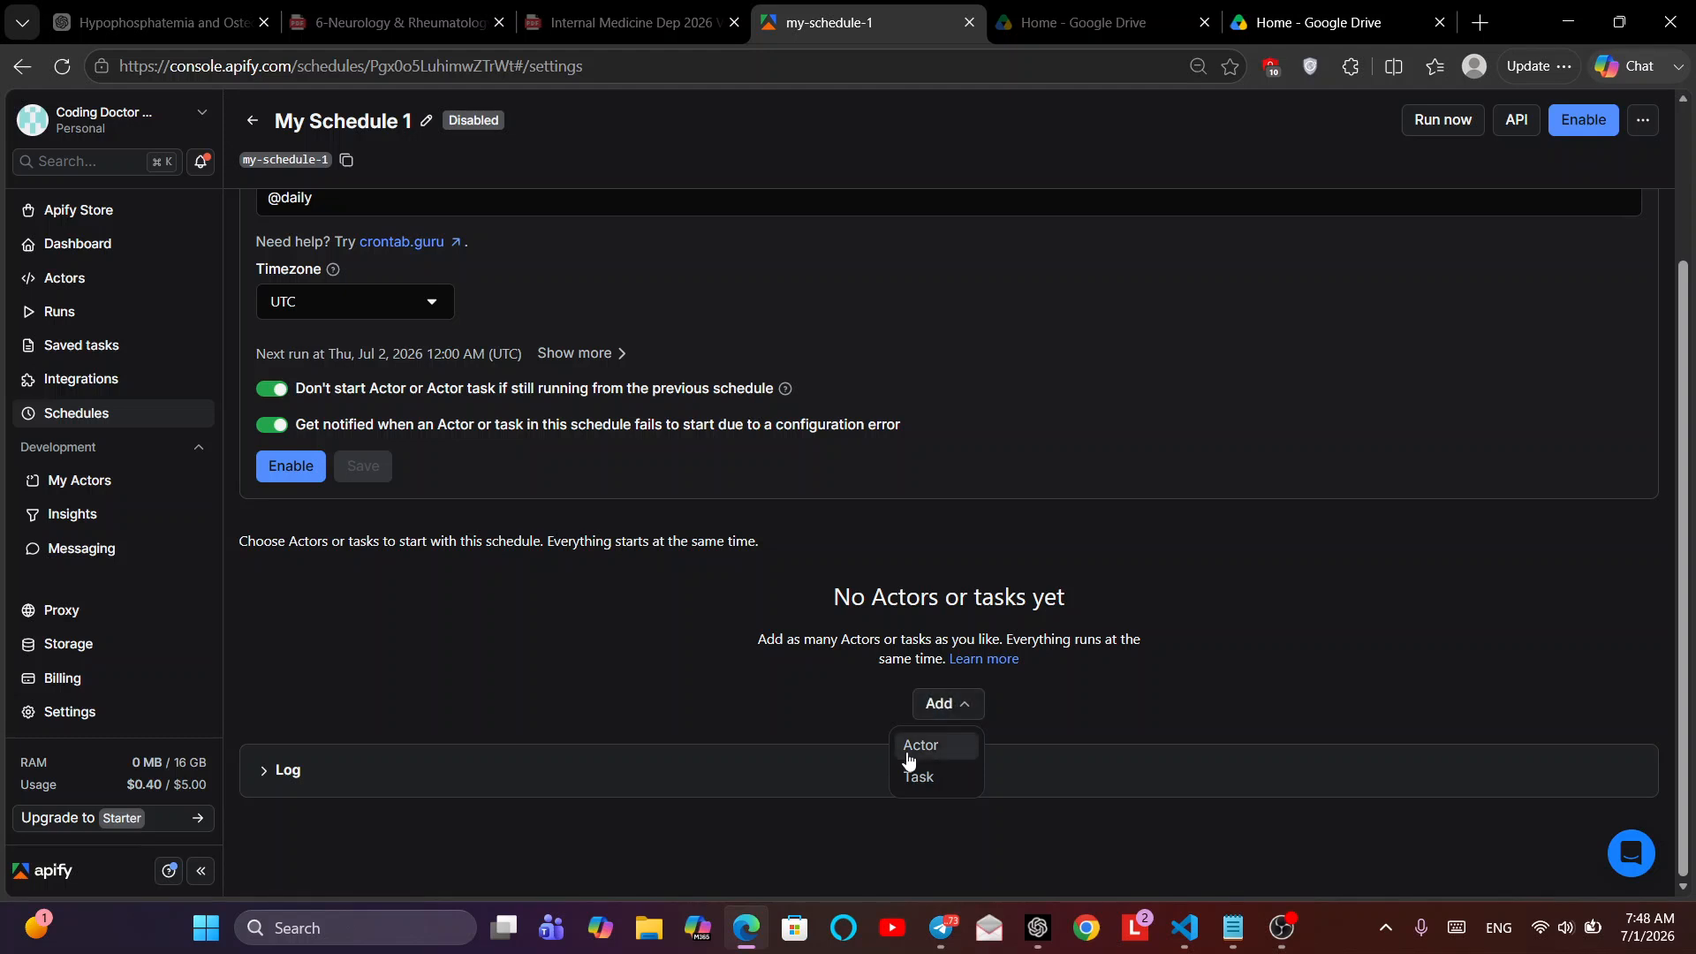
pyautogui.click(908, 749)
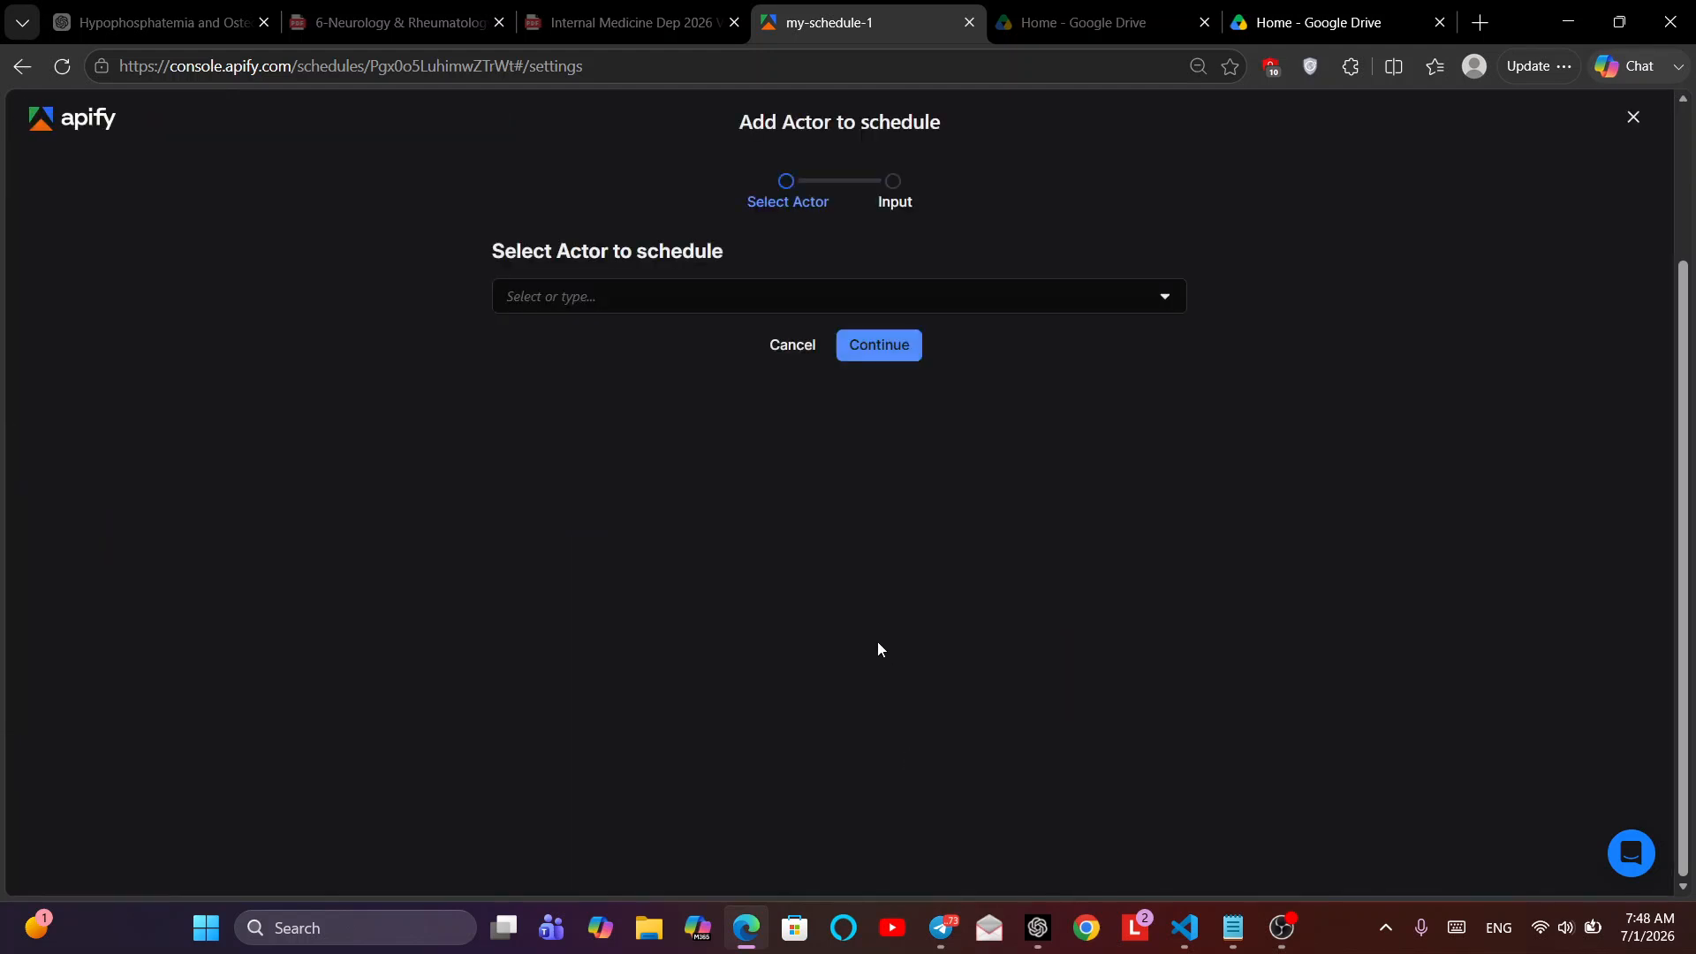
pyautogui.click(656, 296)
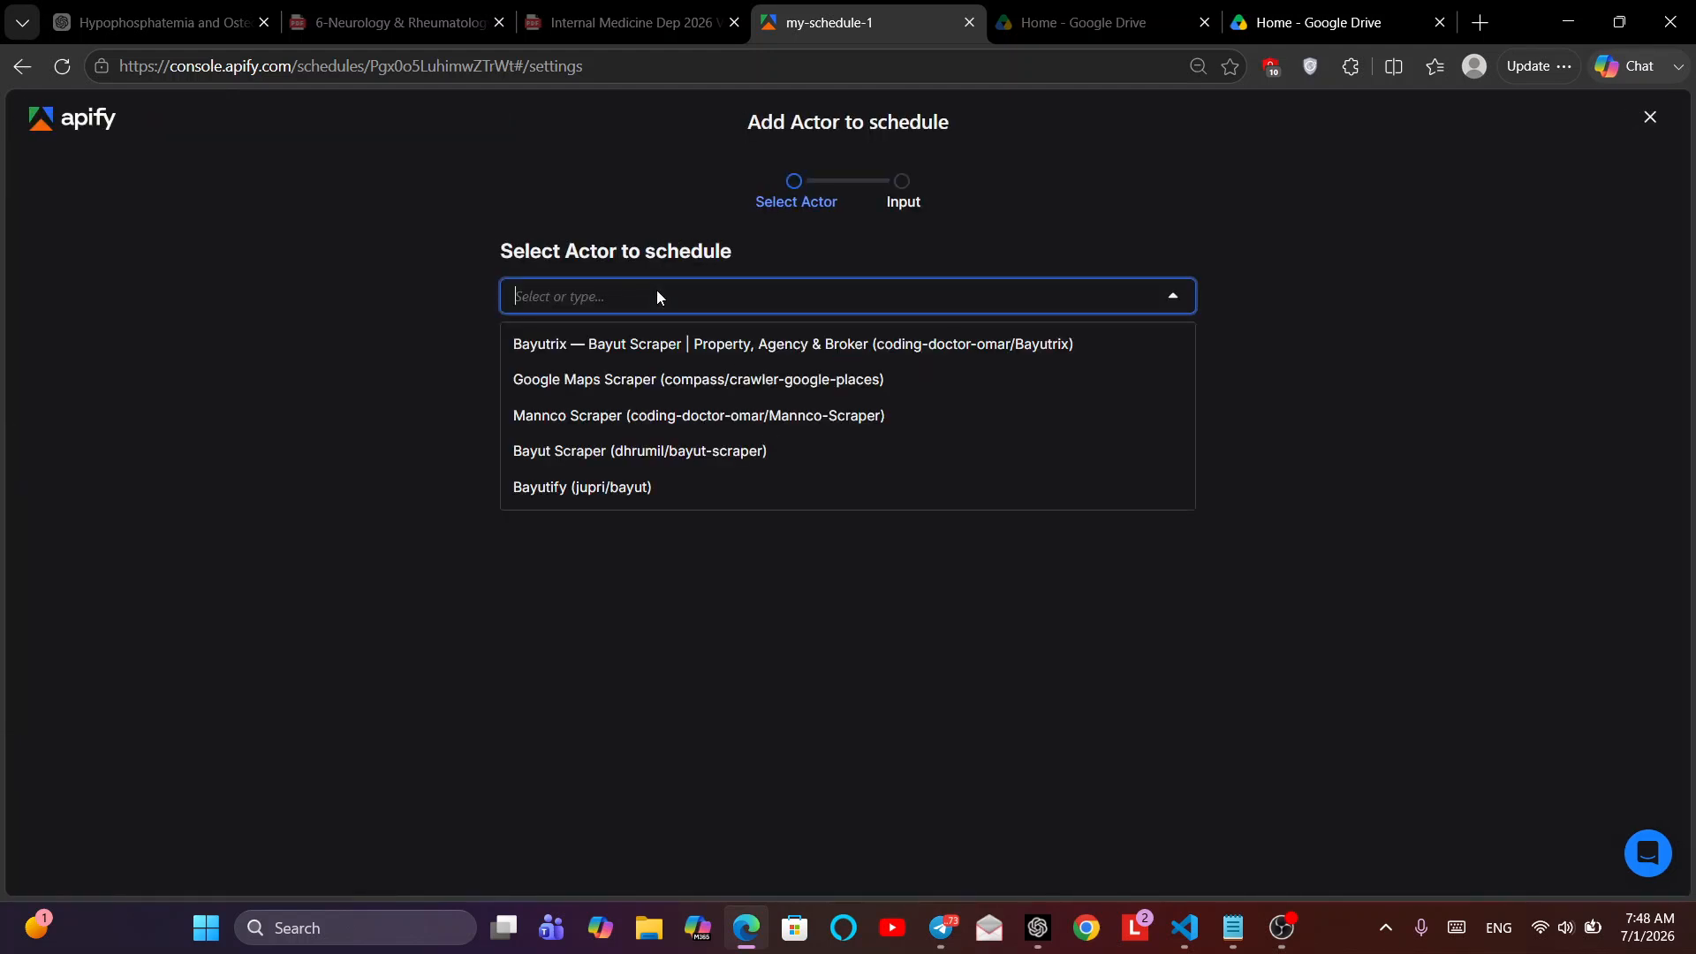
pyautogui.click(612, 345)
pyautogui.click(879, 345)
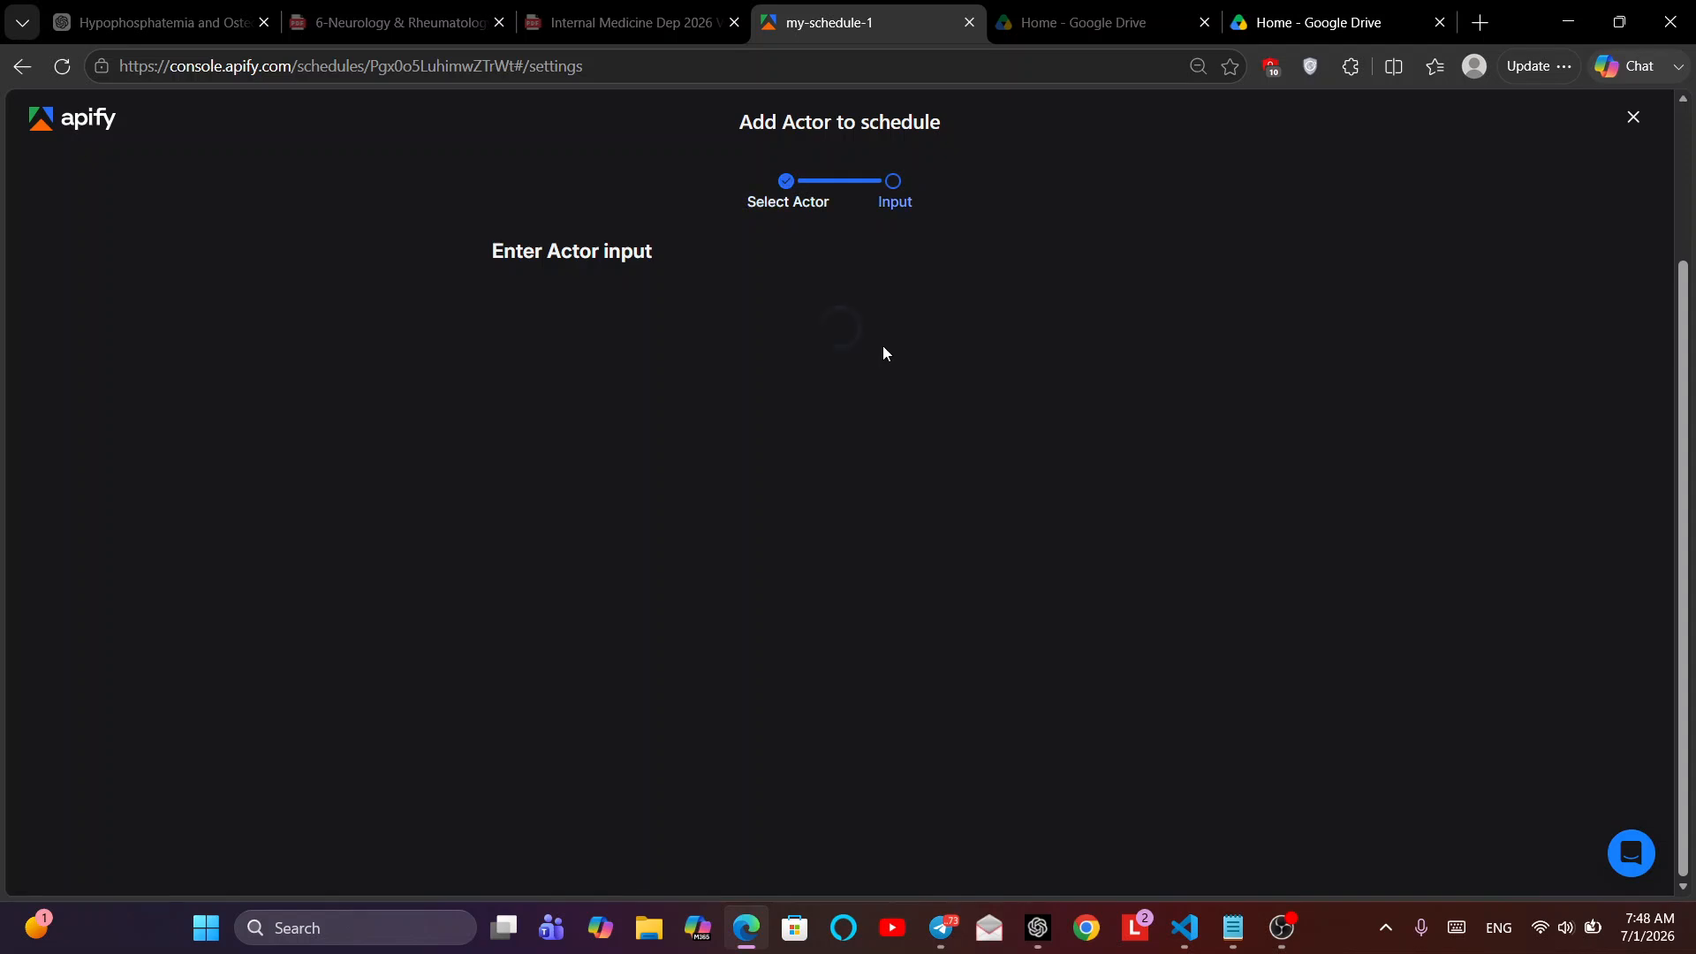
pyautogui.click(597, 586)
pyautogui.scroll(-1, 597, 572)
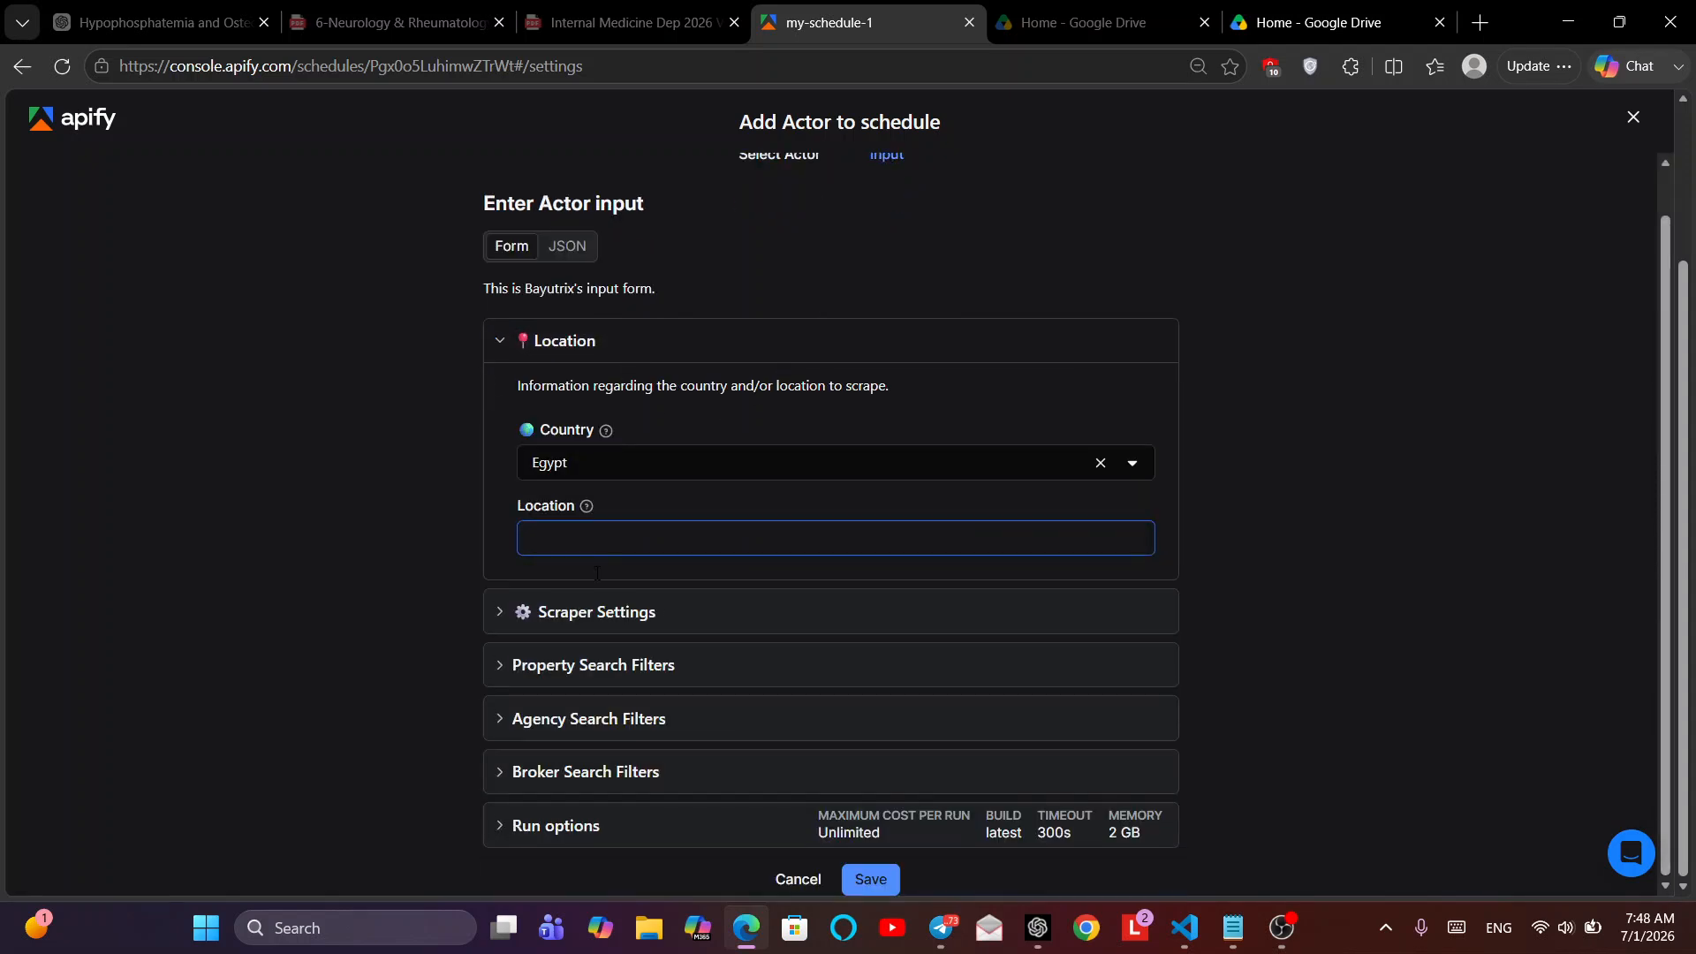
pyautogui.click(595, 579)
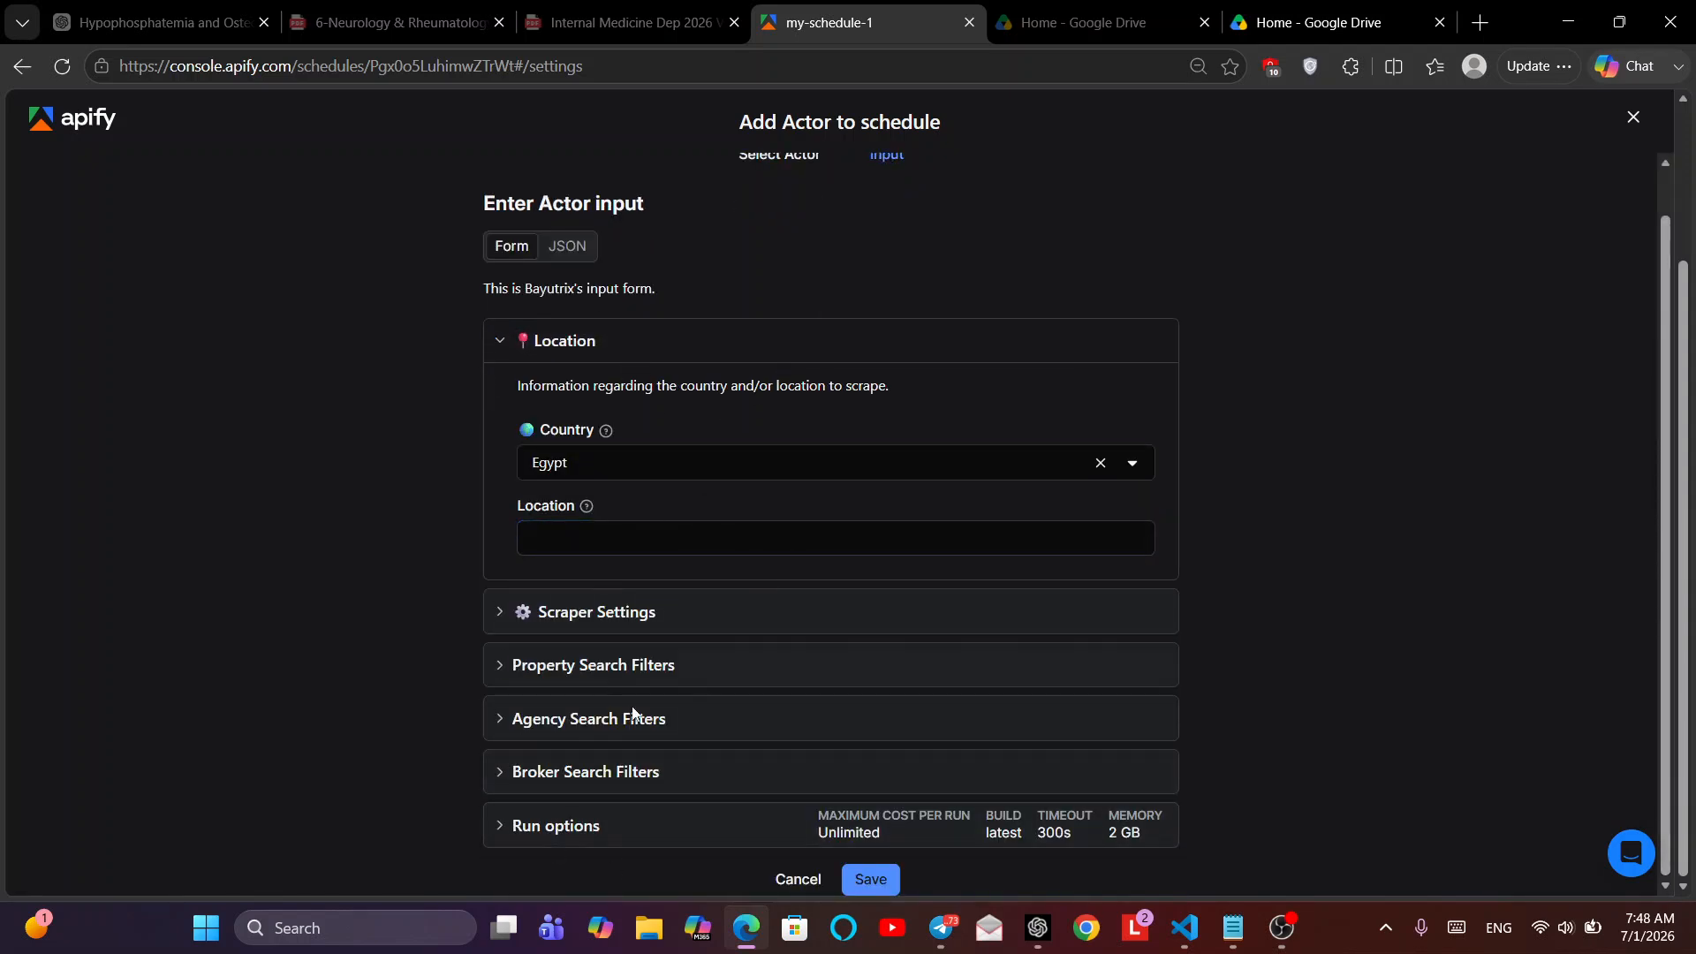
pyautogui.click(883, 879)
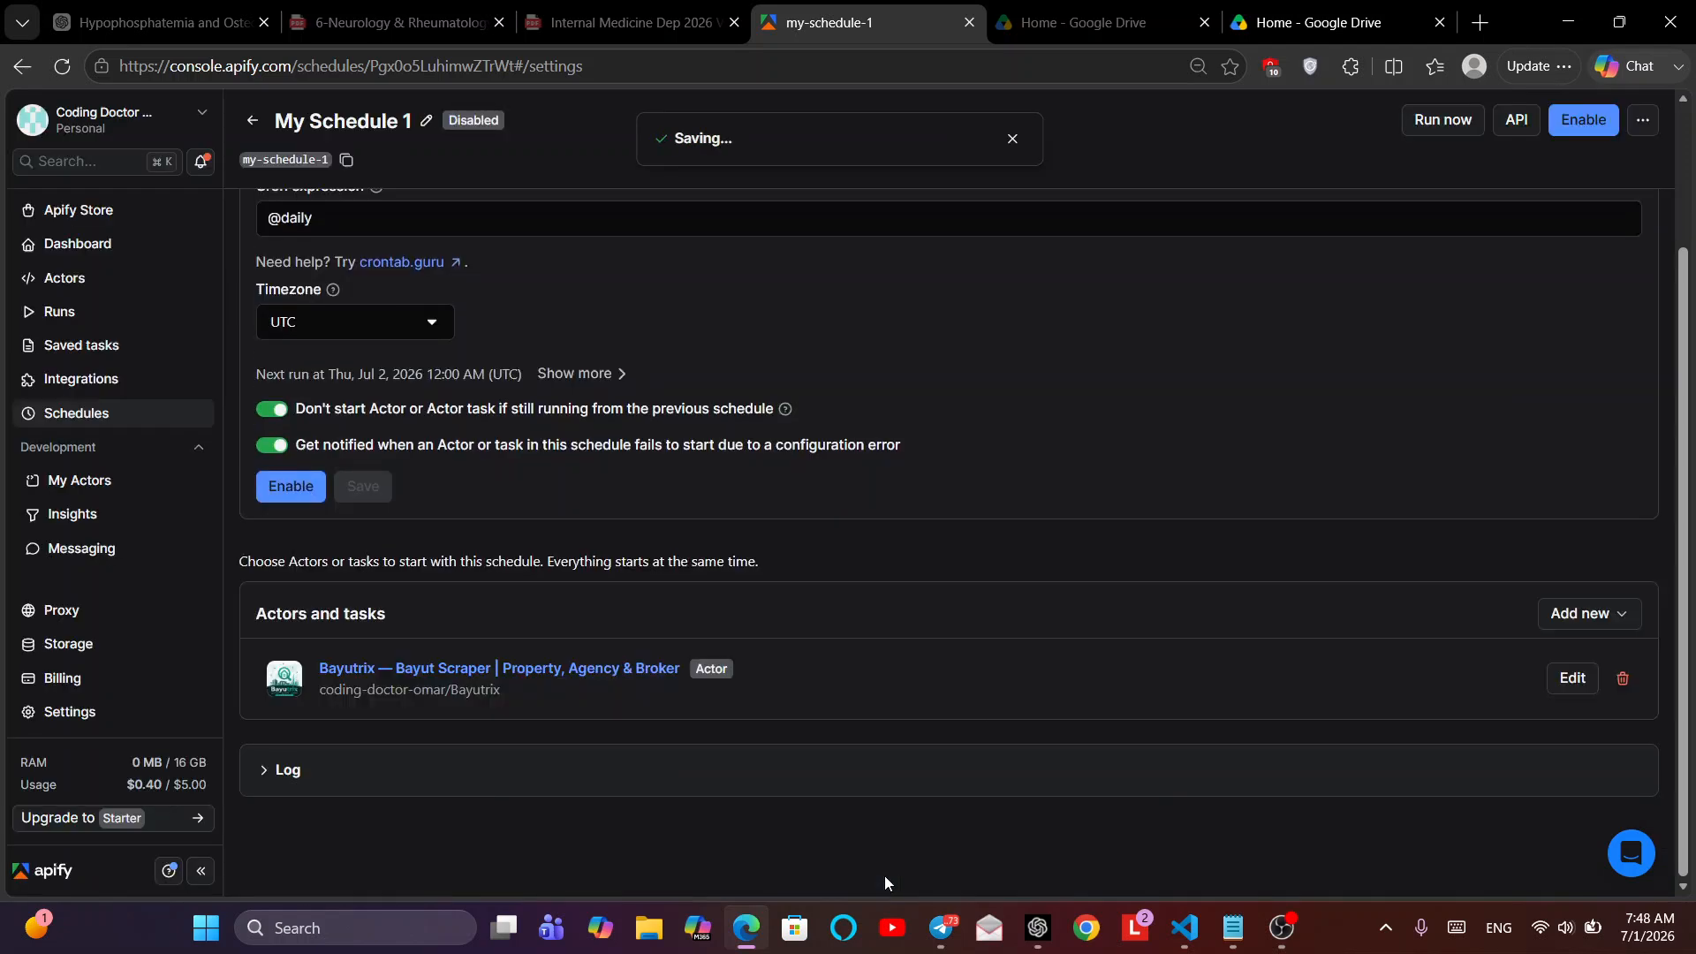
# - Set My Schedule 1 to run daily with the default every-day timing, save and enable it, and review the enabled schedule
pyautogui.scroll(2, 586, 514)
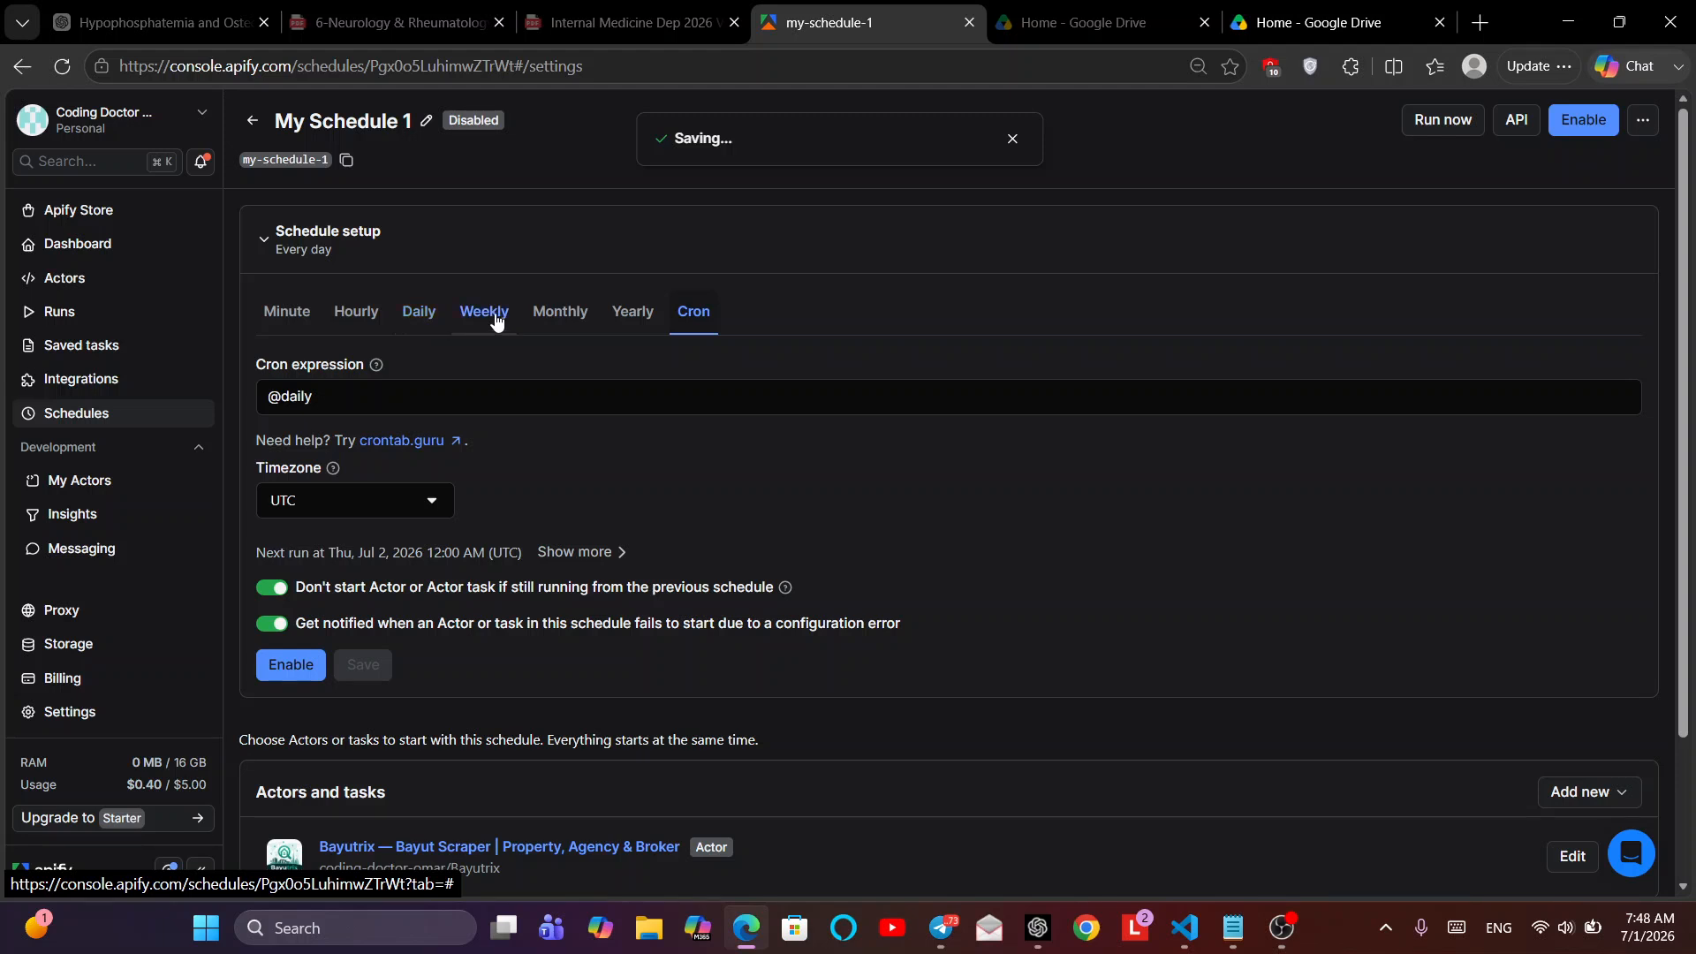
pyautogui.click(422, 318)
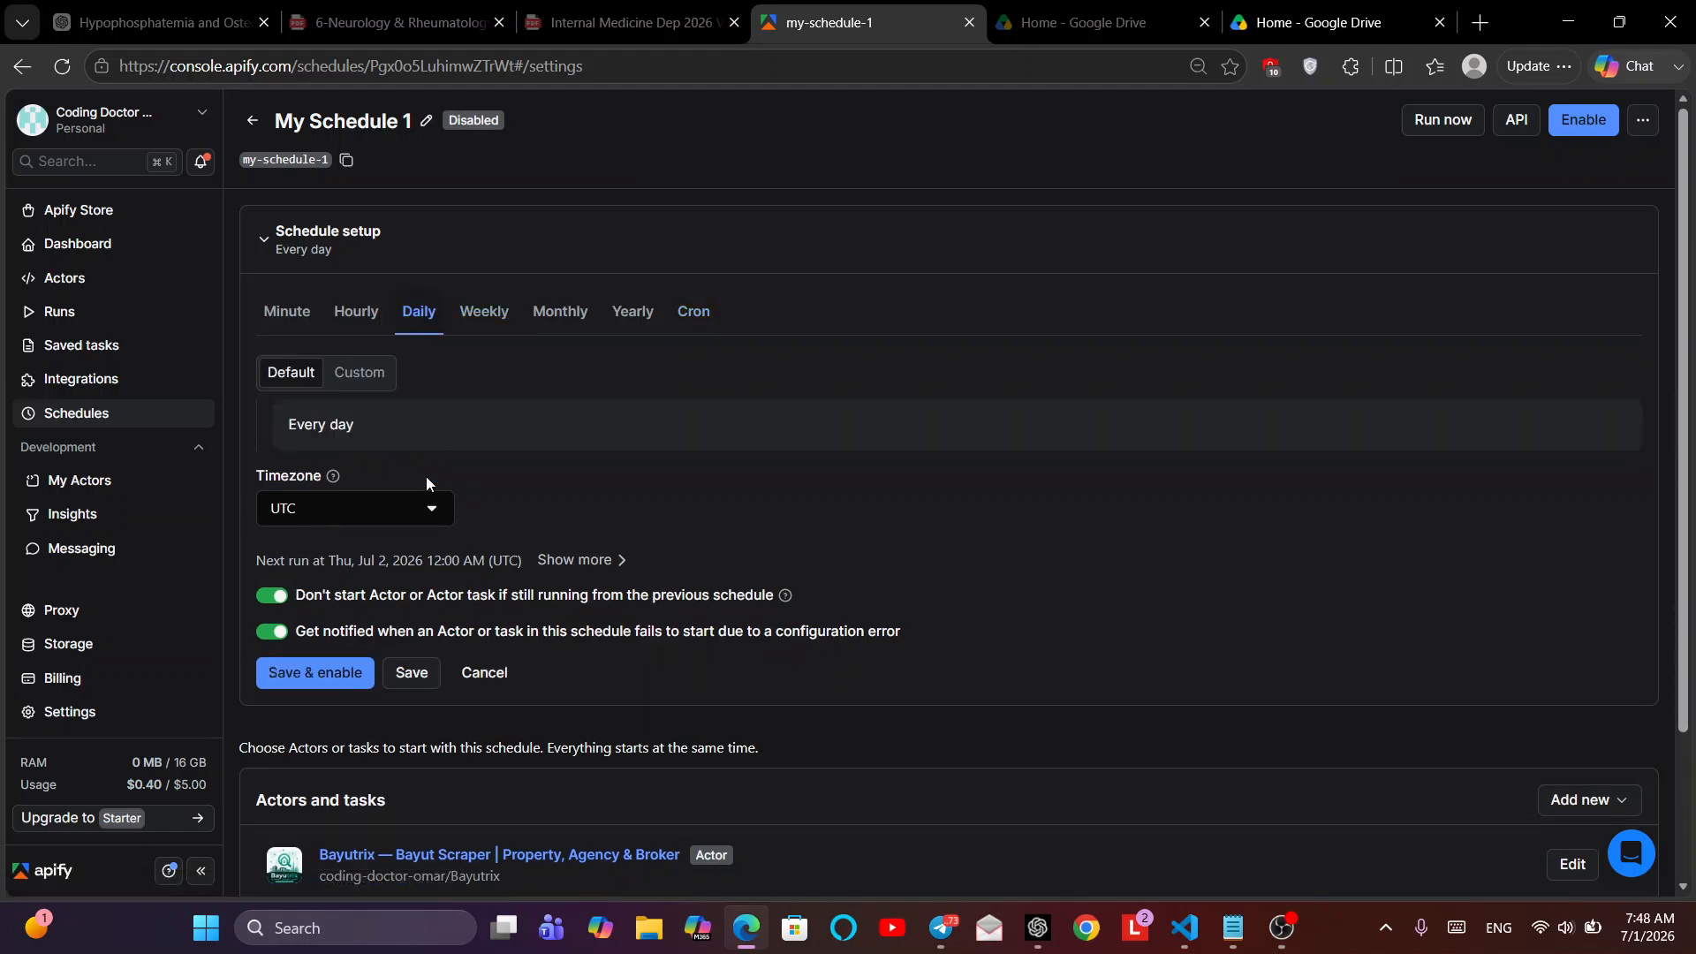
pyautogui.scroll(-2, 426, 475)
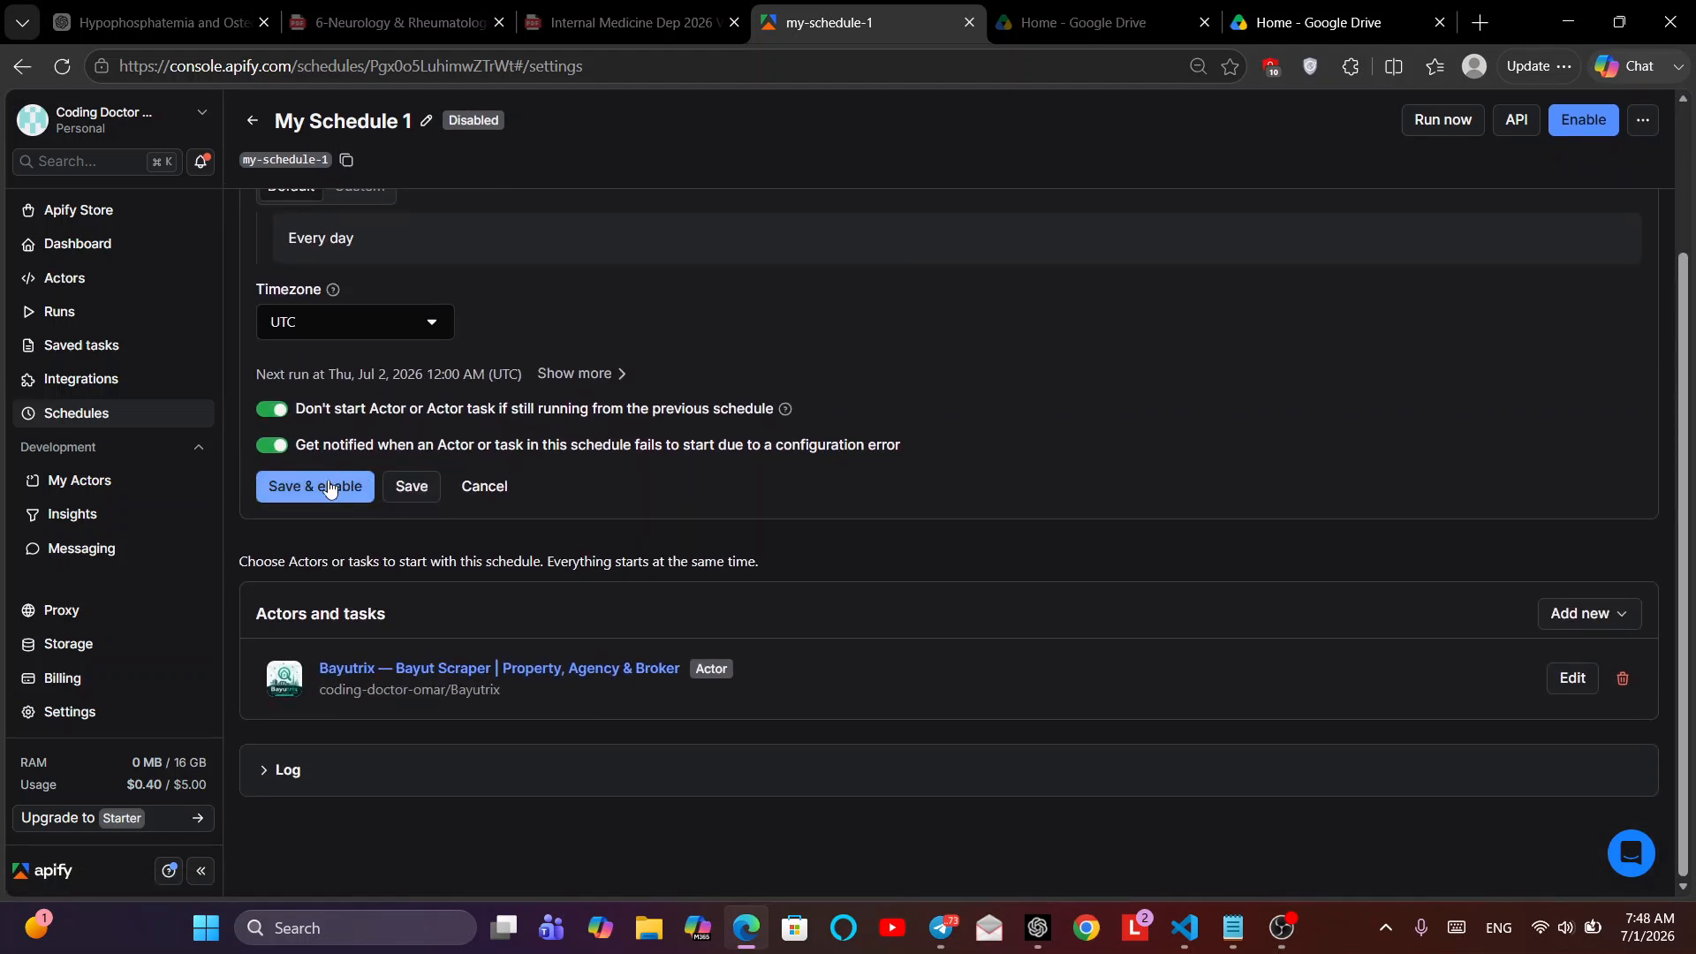
pyautogui.click(329, 487)
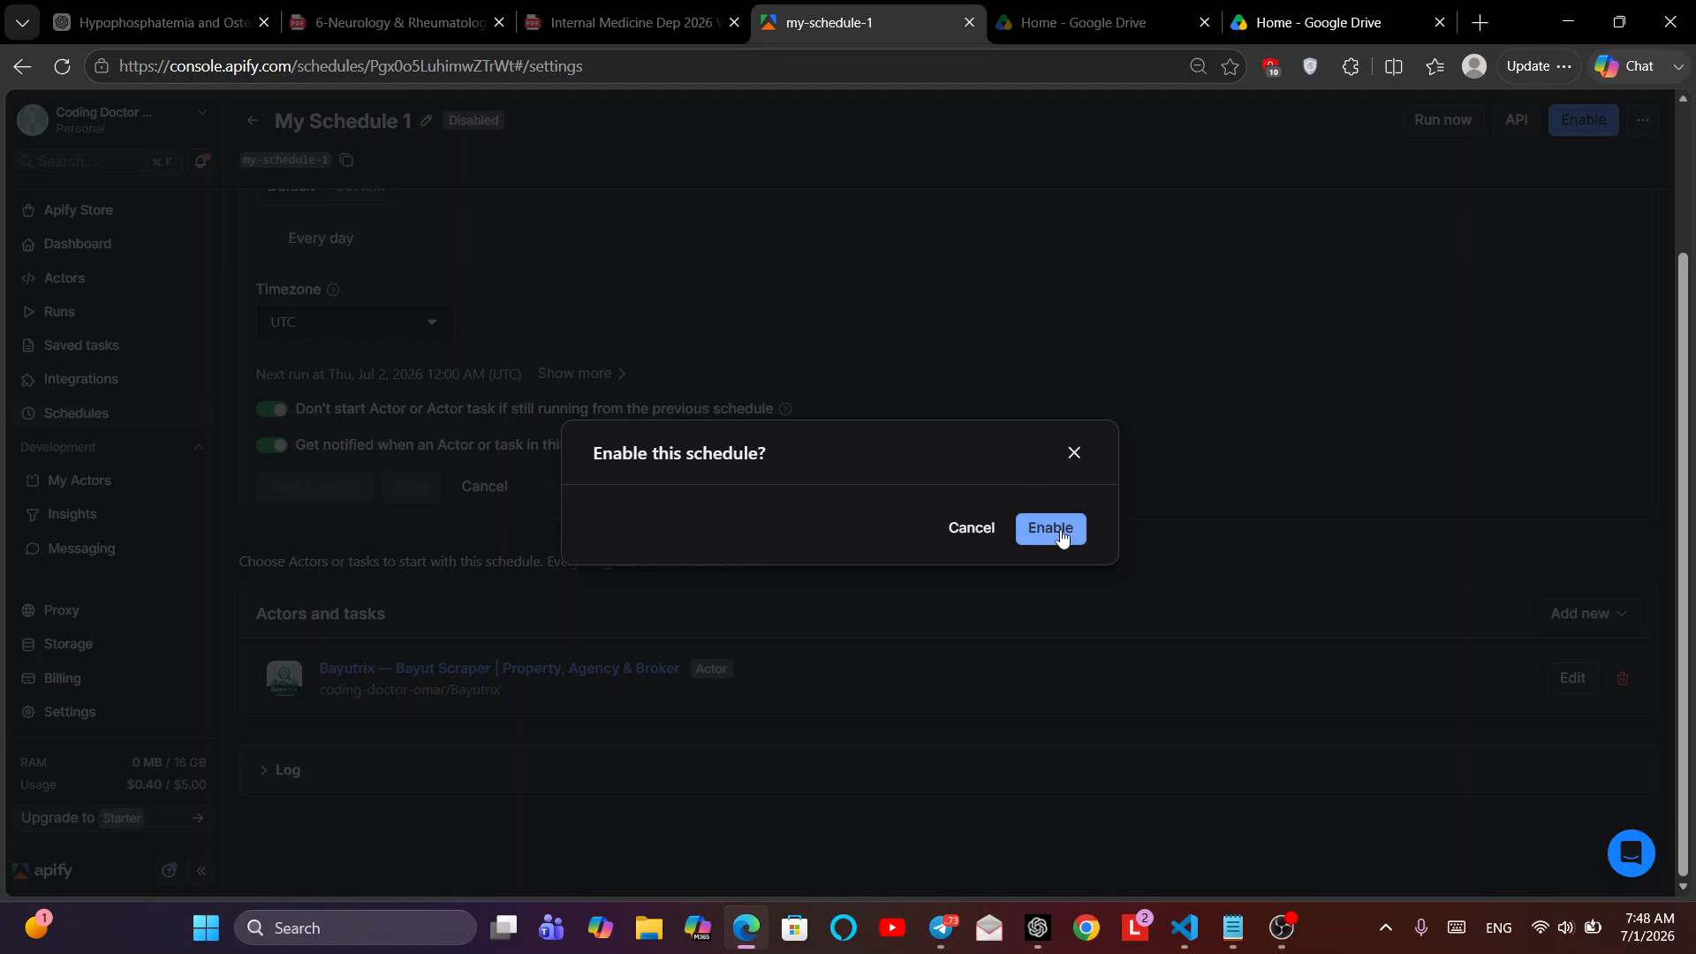
pyautogui.click(1051, 528)
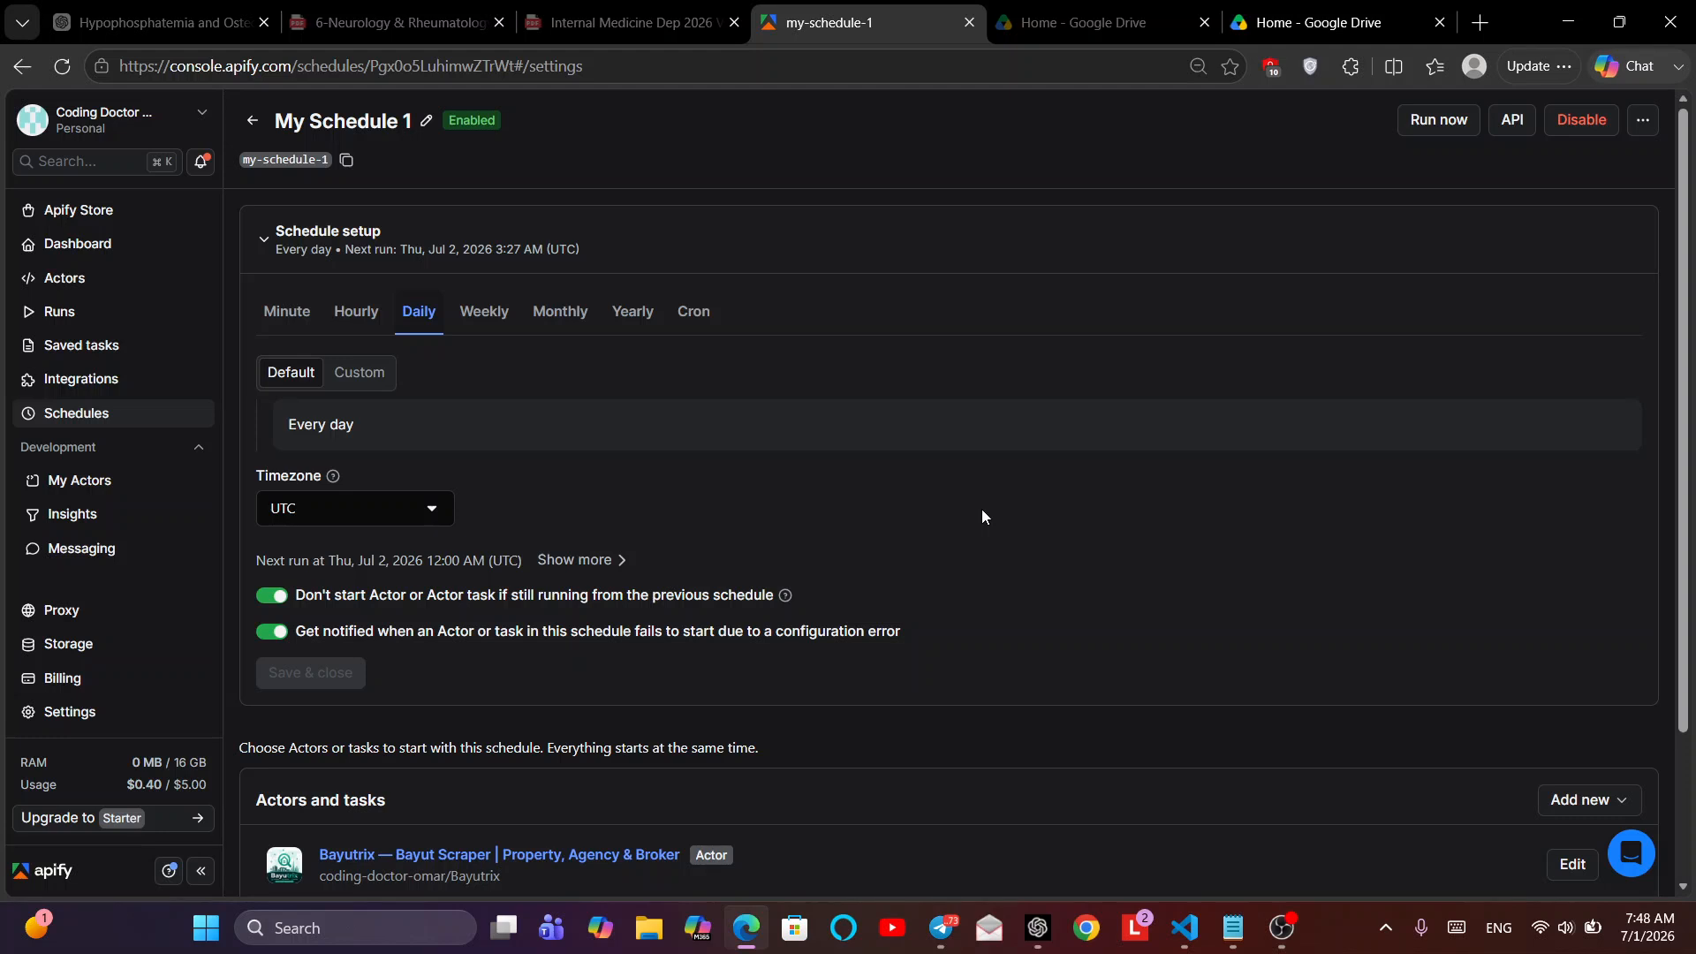
pyautogui.scroll(-3, 982, 509)
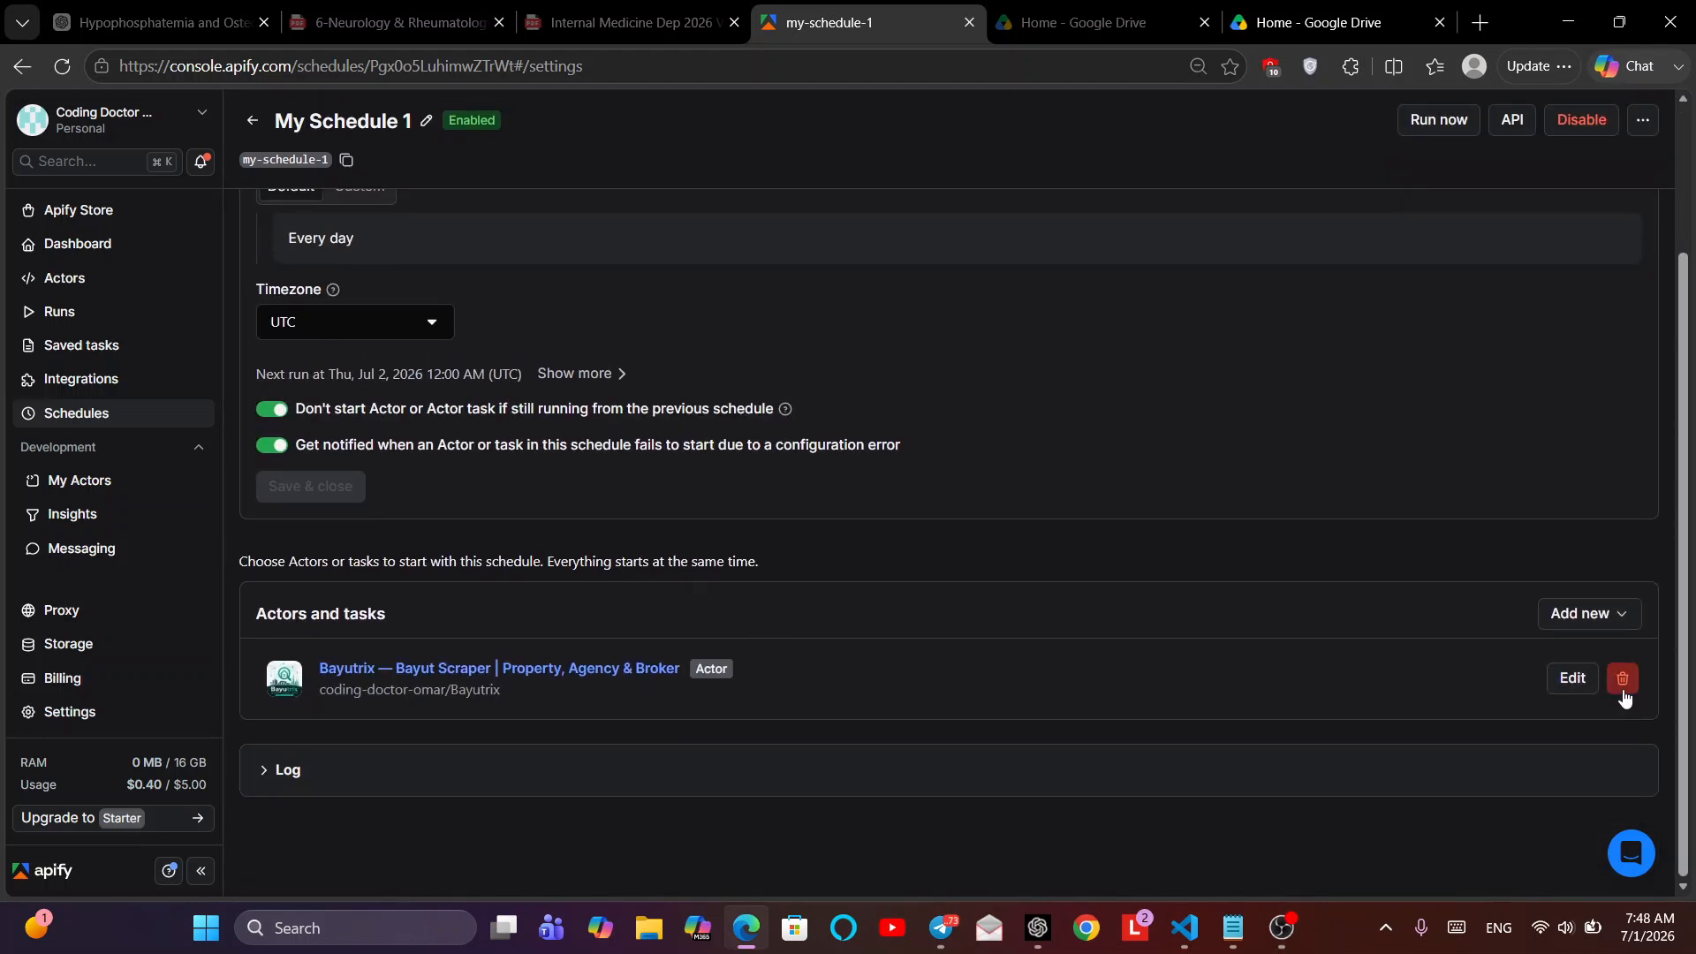
pyautogui.scroll(3, 1083, 477)
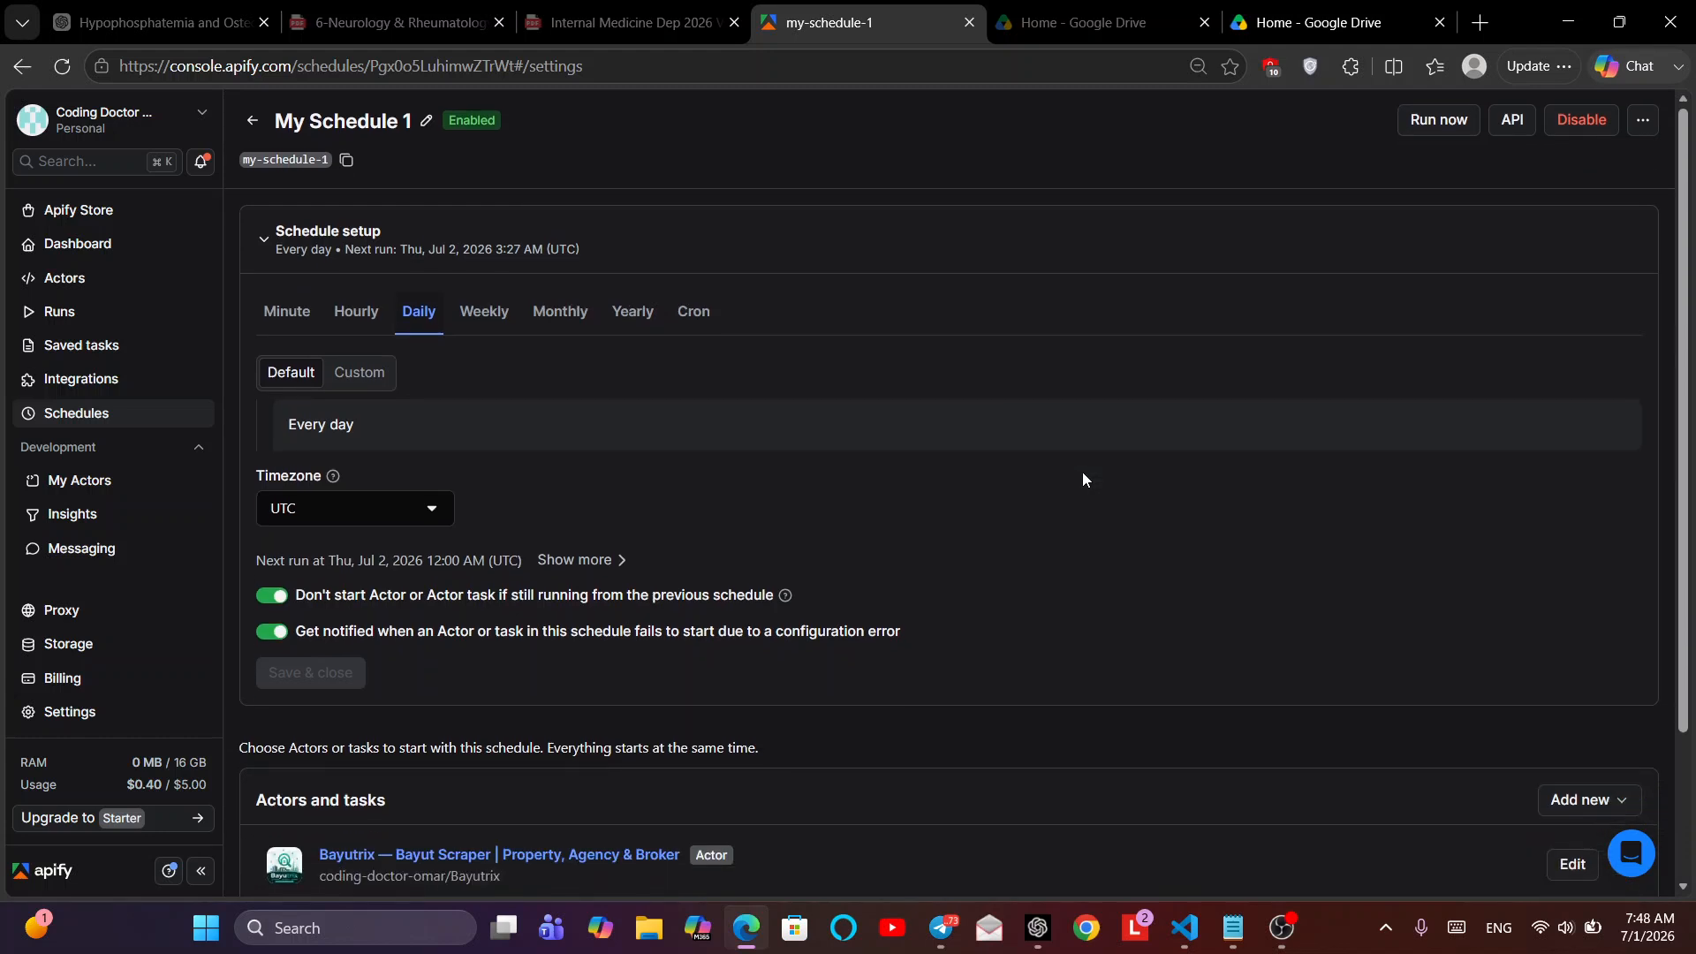